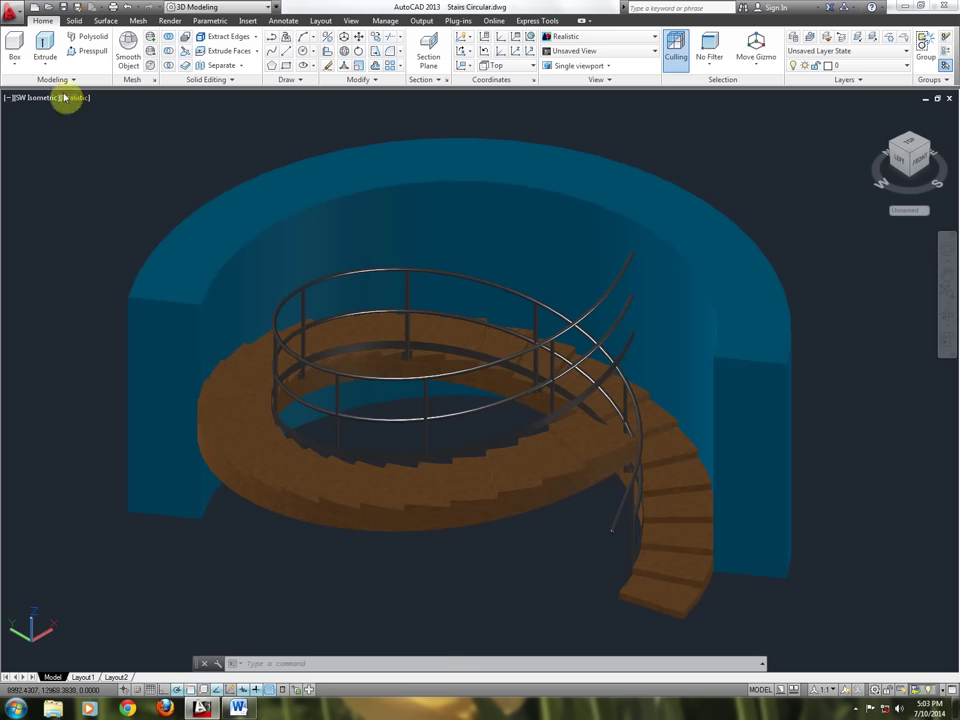
Switch to the Top view and pan the staircase aside to leave an empty drawing area
click(44, 67)
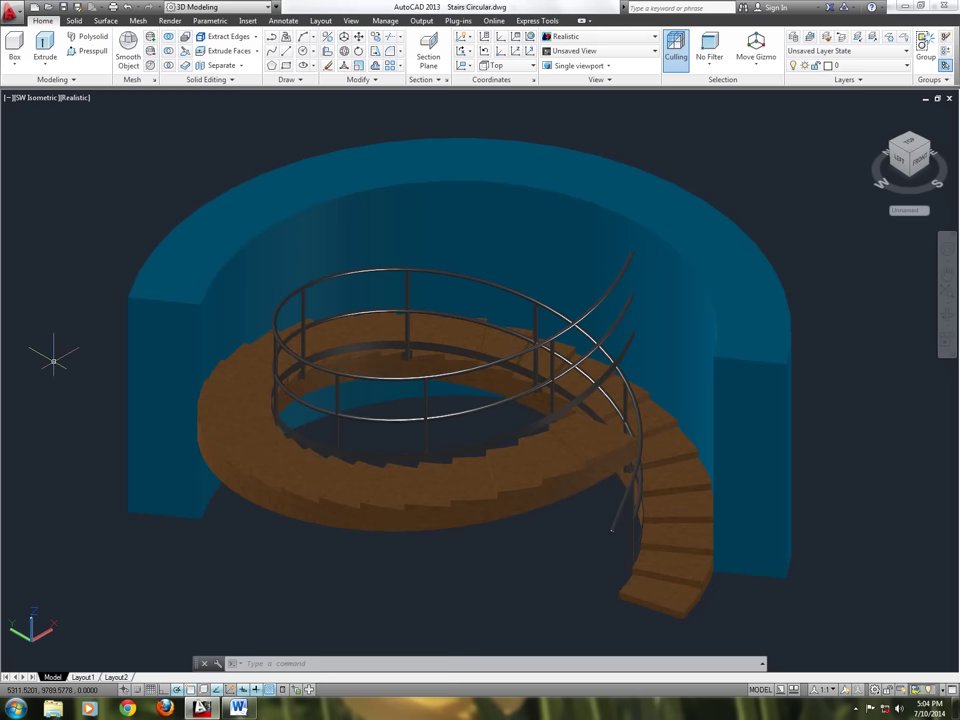
scroll(58, 358, down, 3)
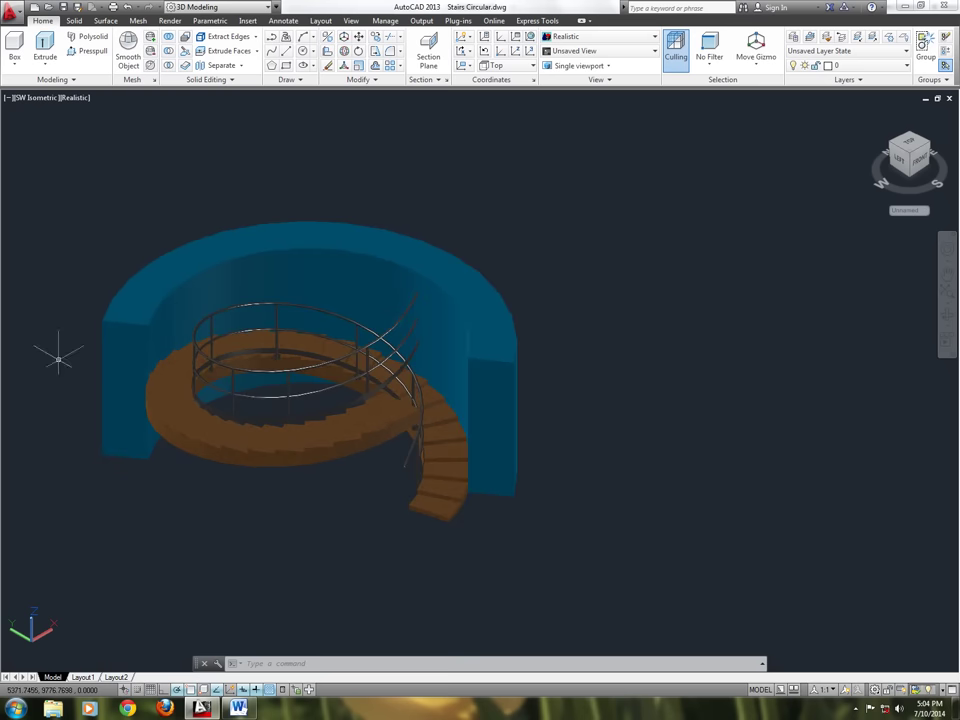
middle_drag(810, 362, 201, 386)
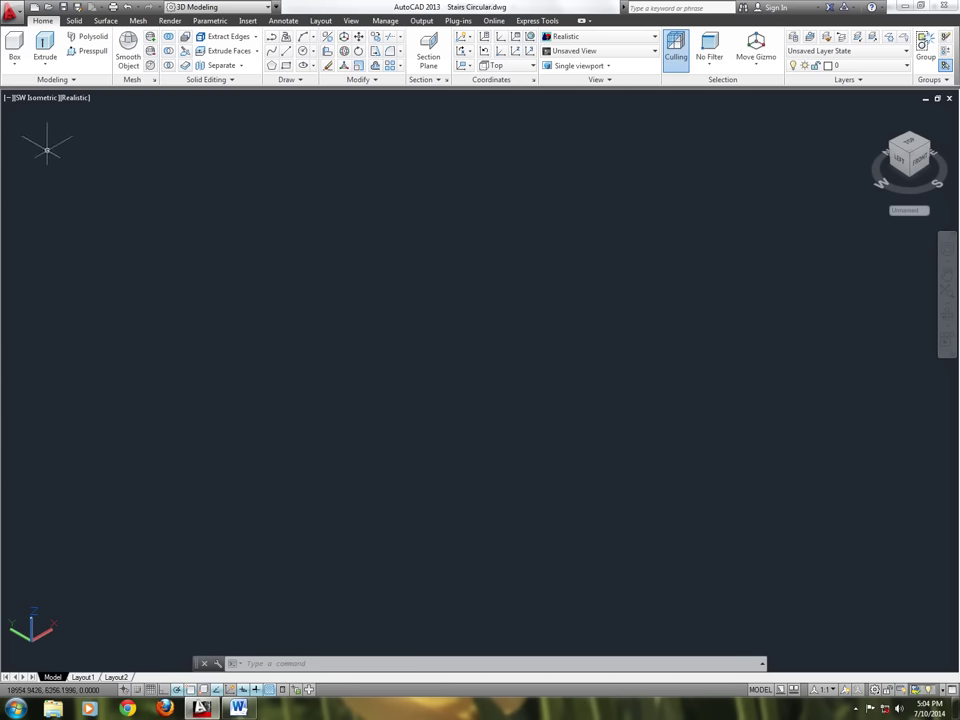
click(40, 98)
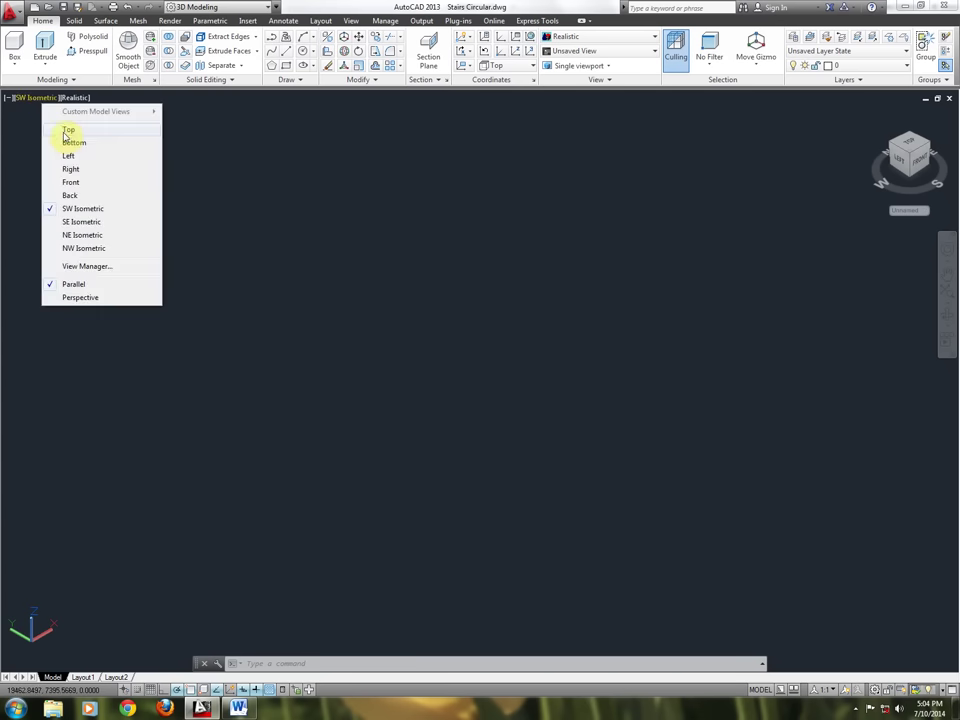
click(66, 131)
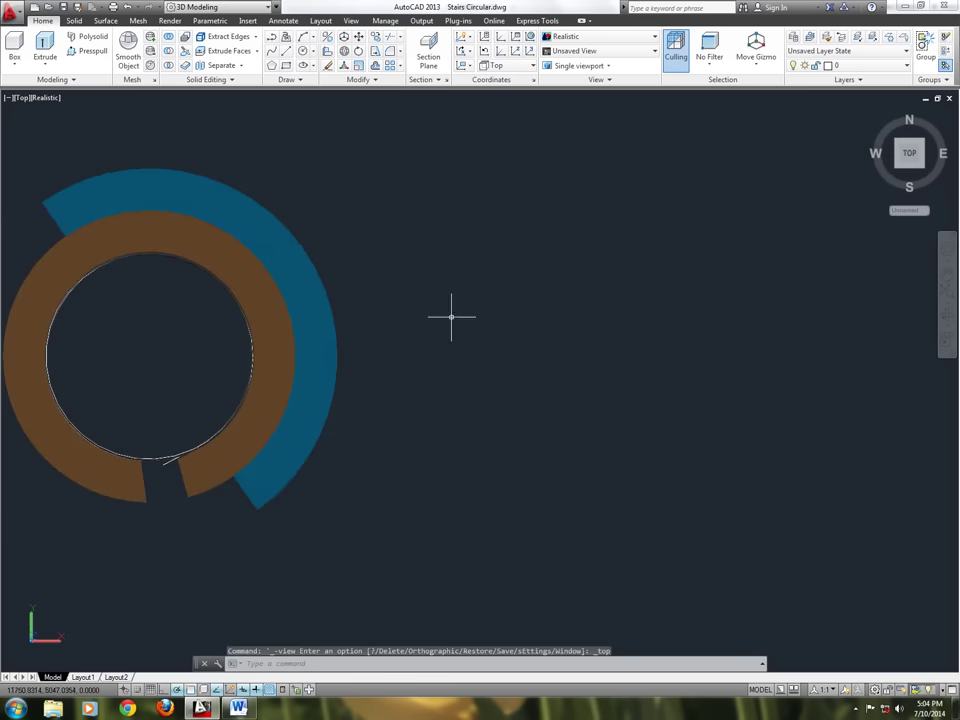
scroll(452, 317, down, 2)
middle_drag(621, 332, 202, 377)
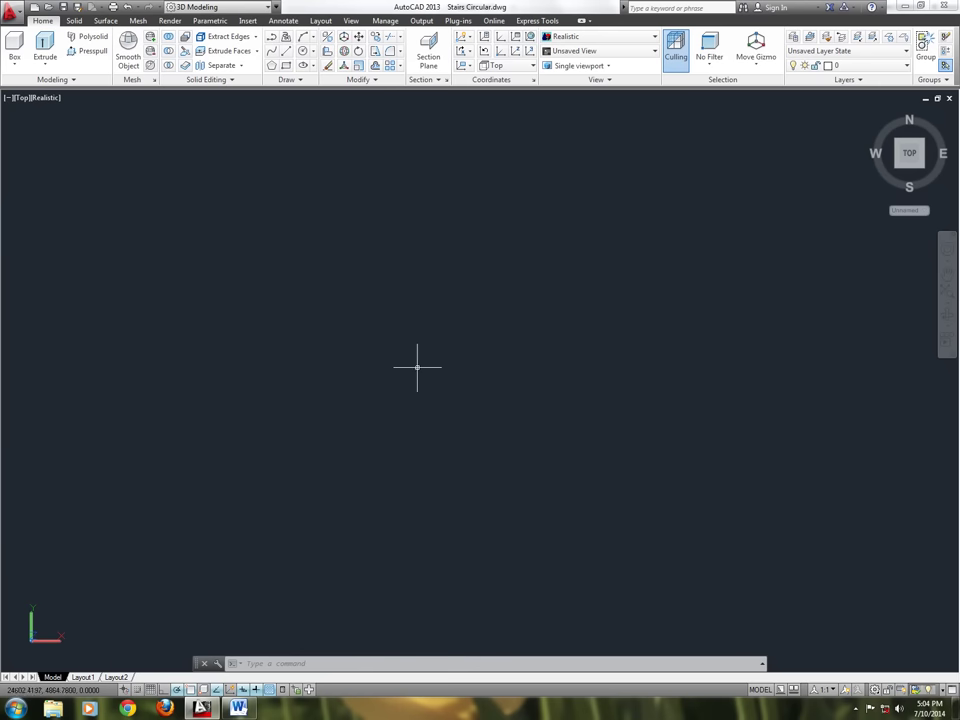
Draw two concentric circles with radii 2000 and 2800 in the empty area
text(c)
key(Return)
click(427, 346)
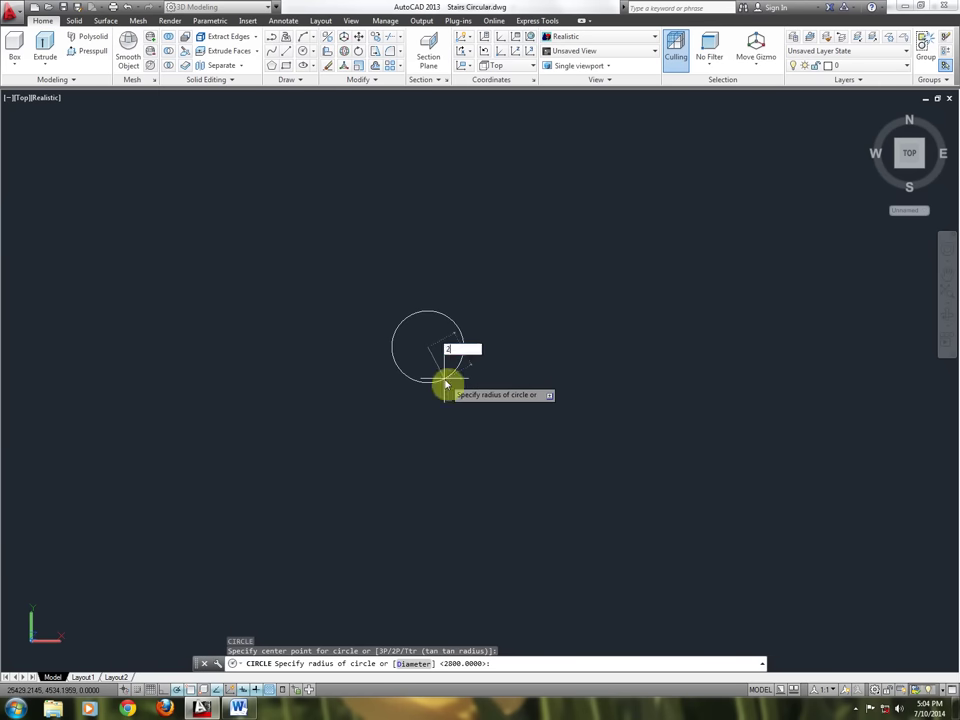
text(2000)
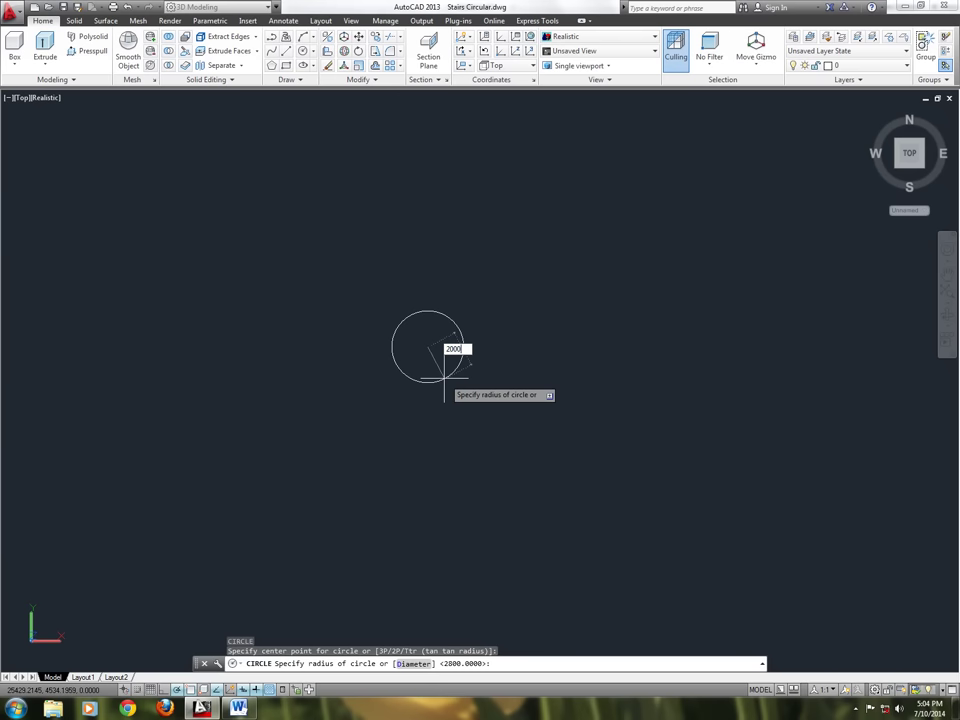
key(Return)
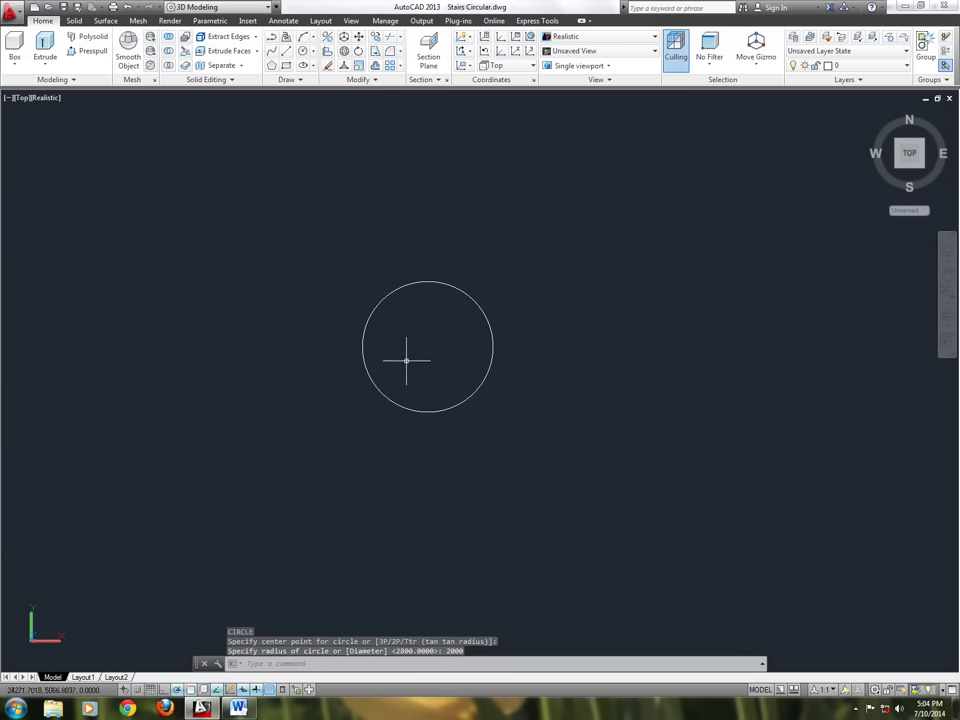
scroll(406, 353, up, 2)
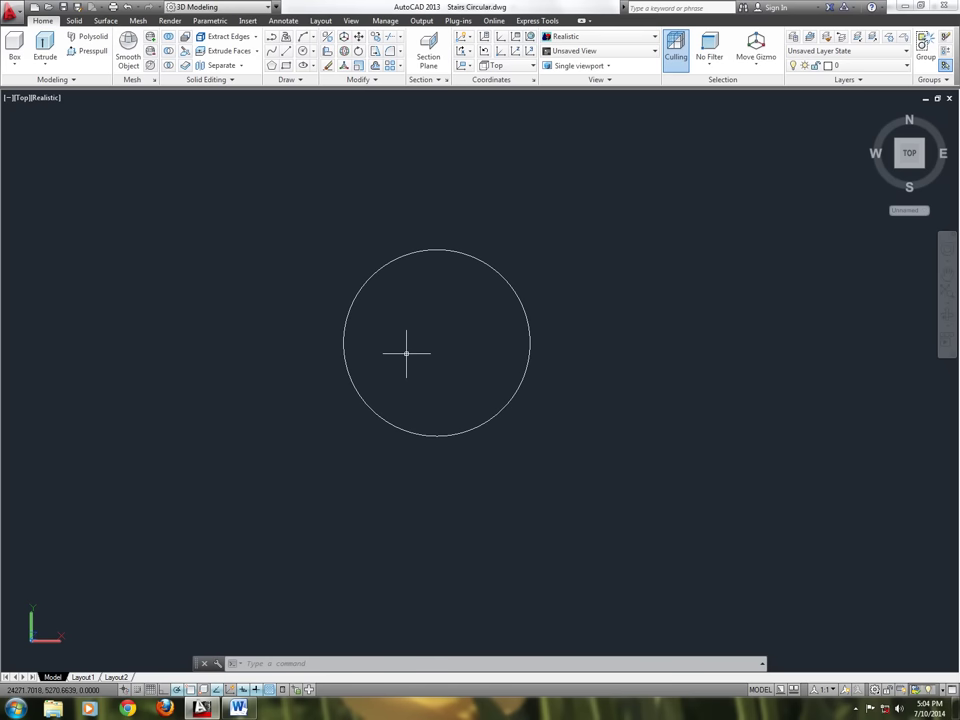
text(c)
key(Return)
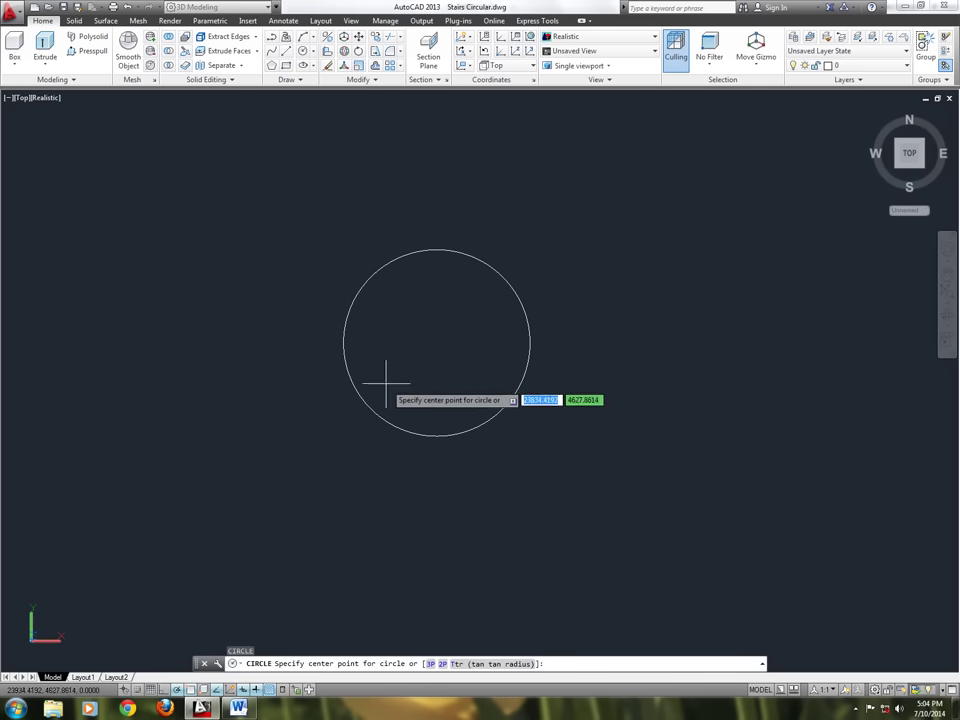
click(436, 342)
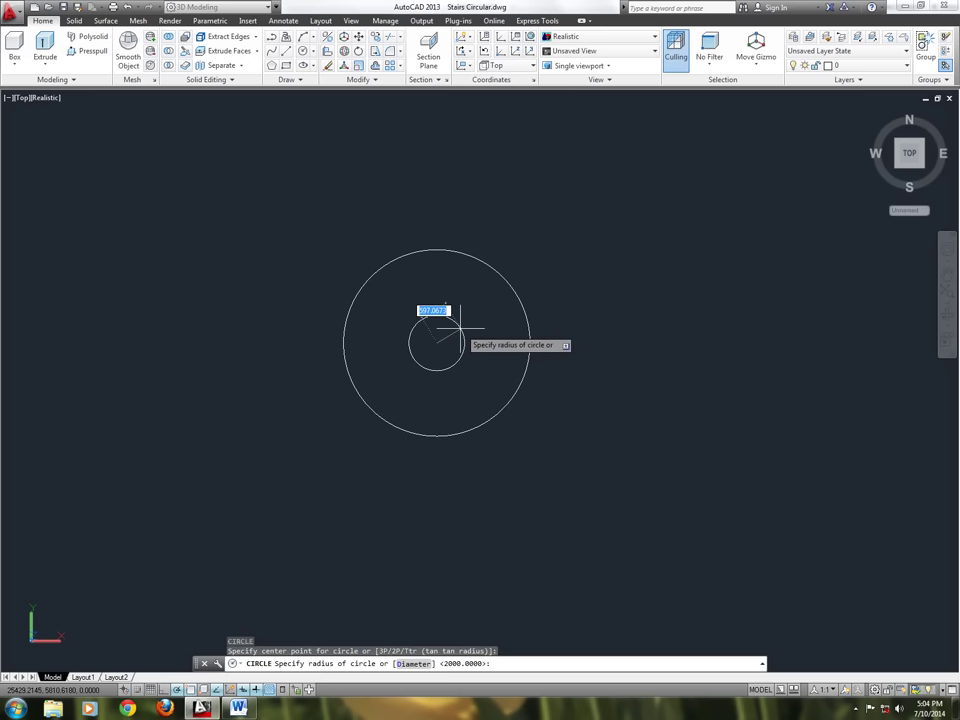
text(28)
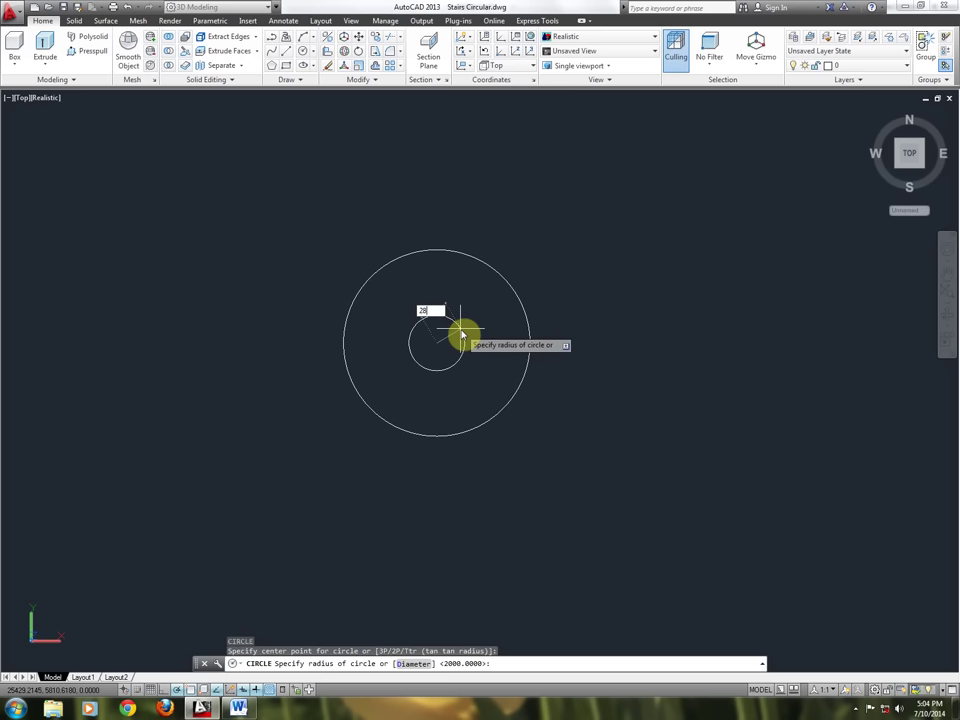
text(00)
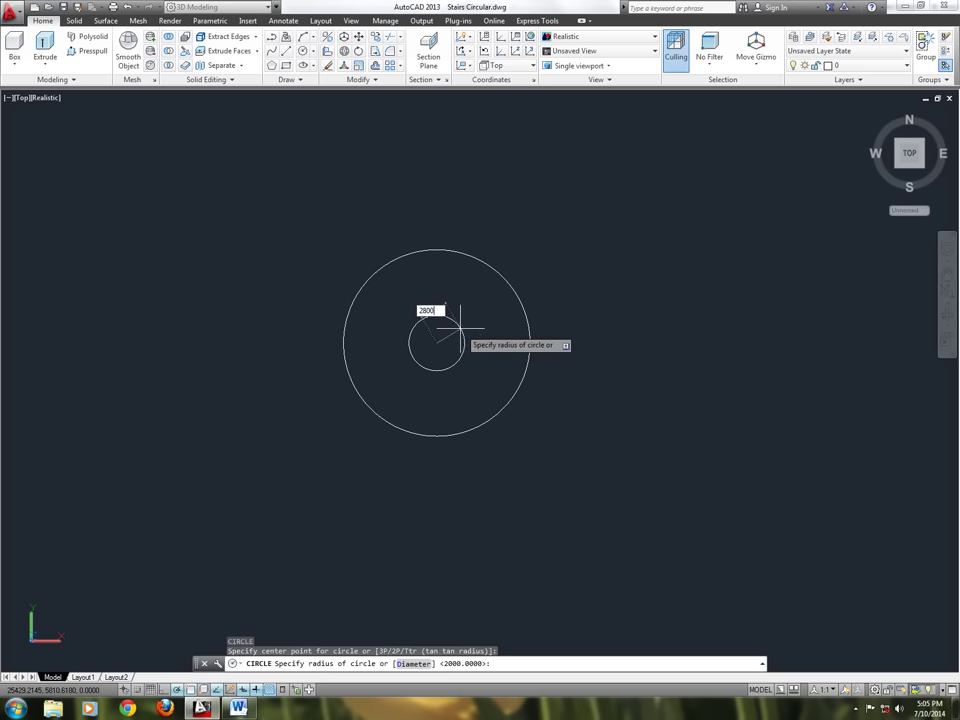
key(Return)
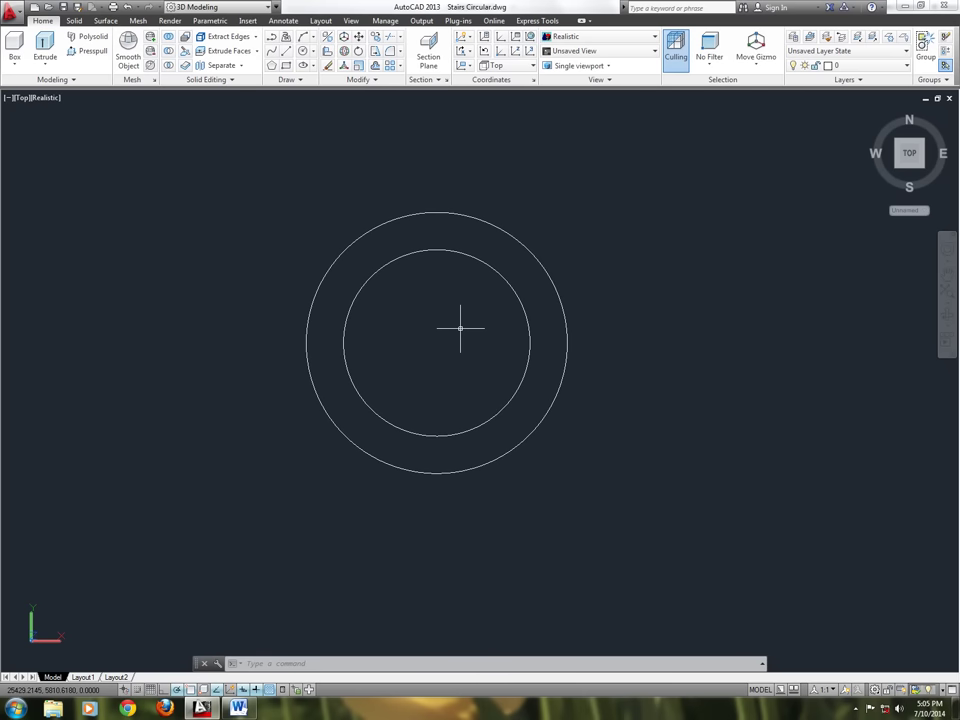
text(L)
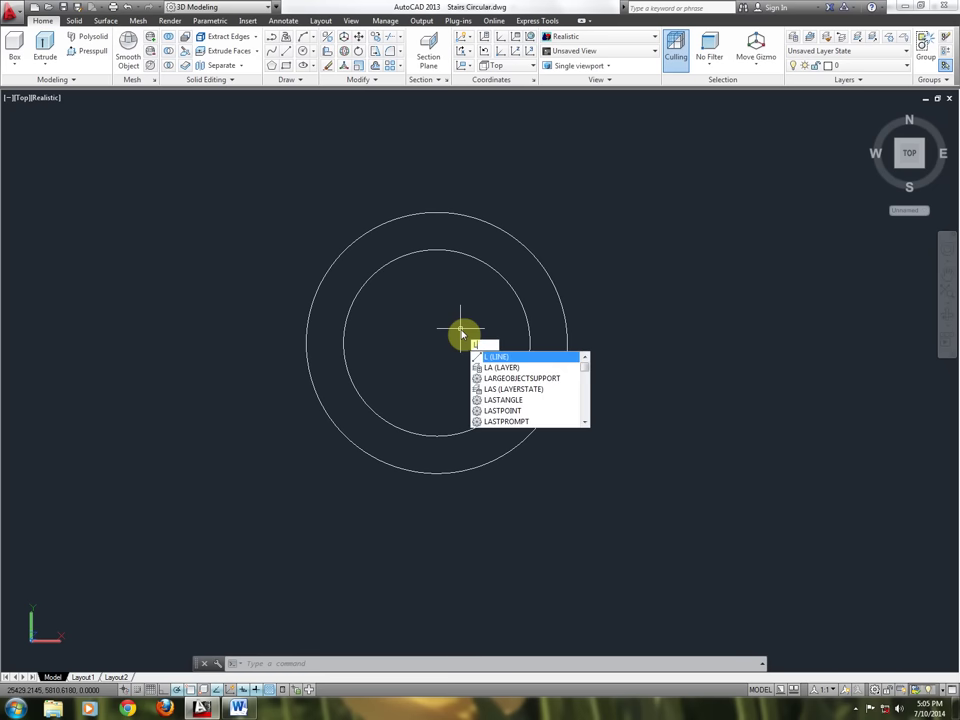
key(Return)
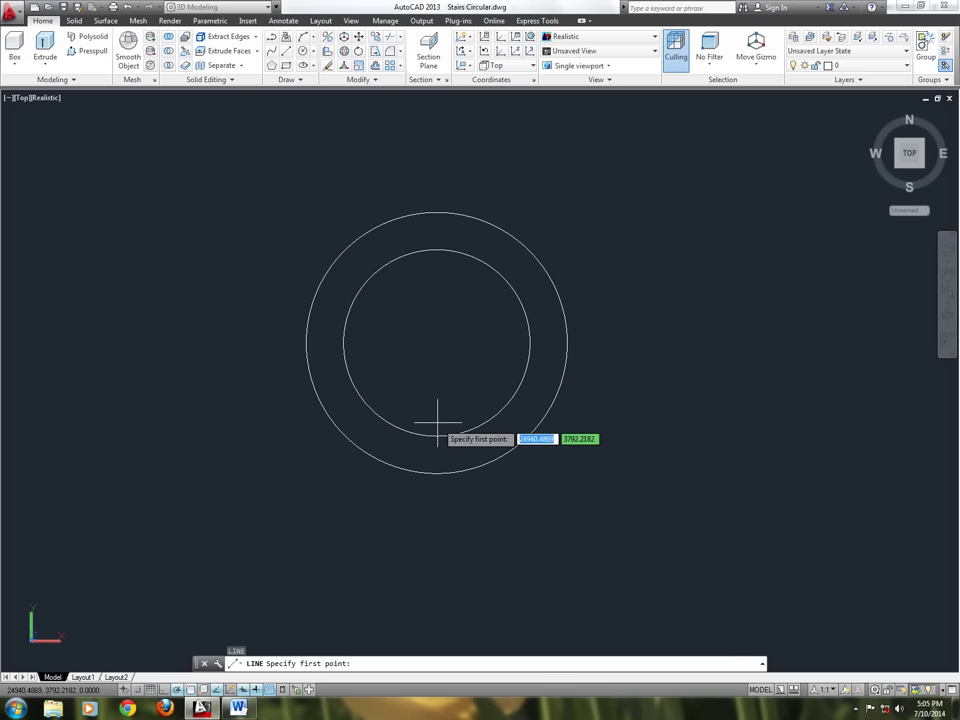
click(436, 342)
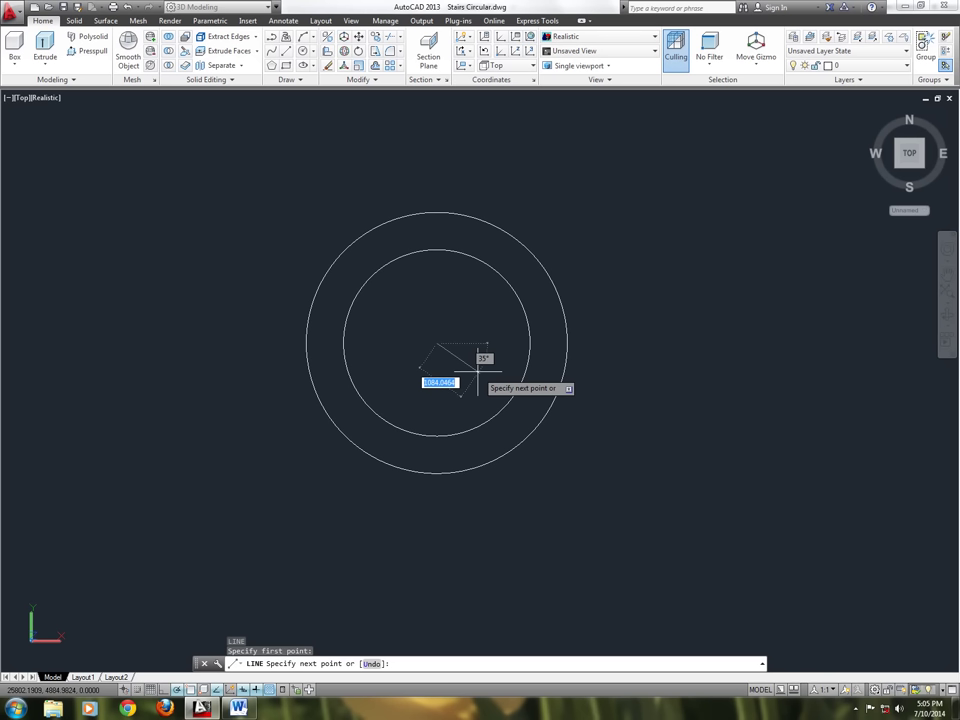
text(28)
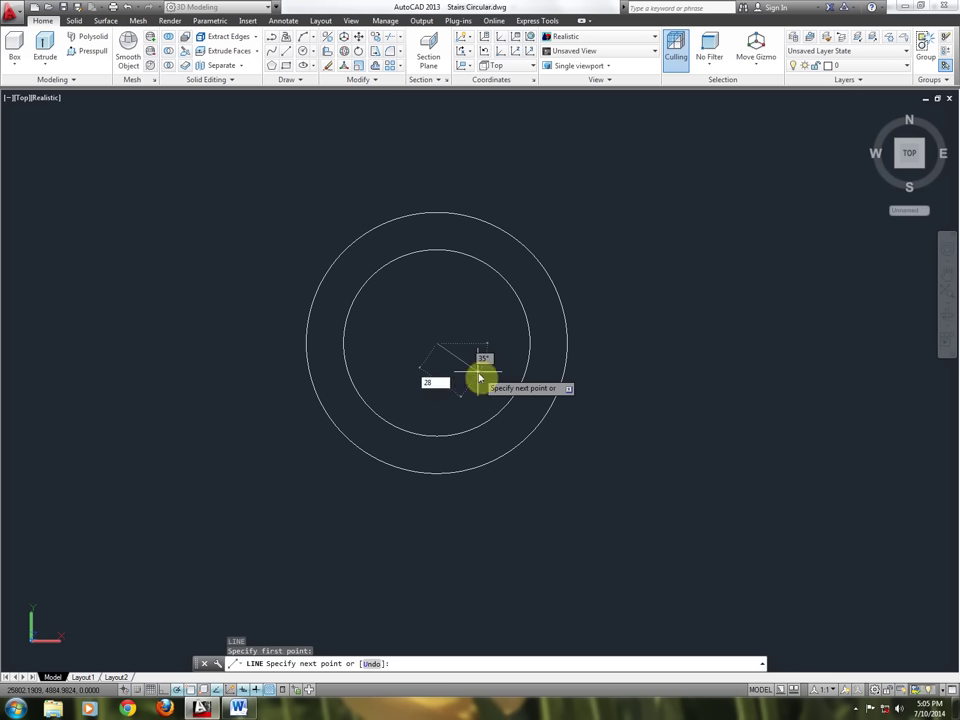
text(00)
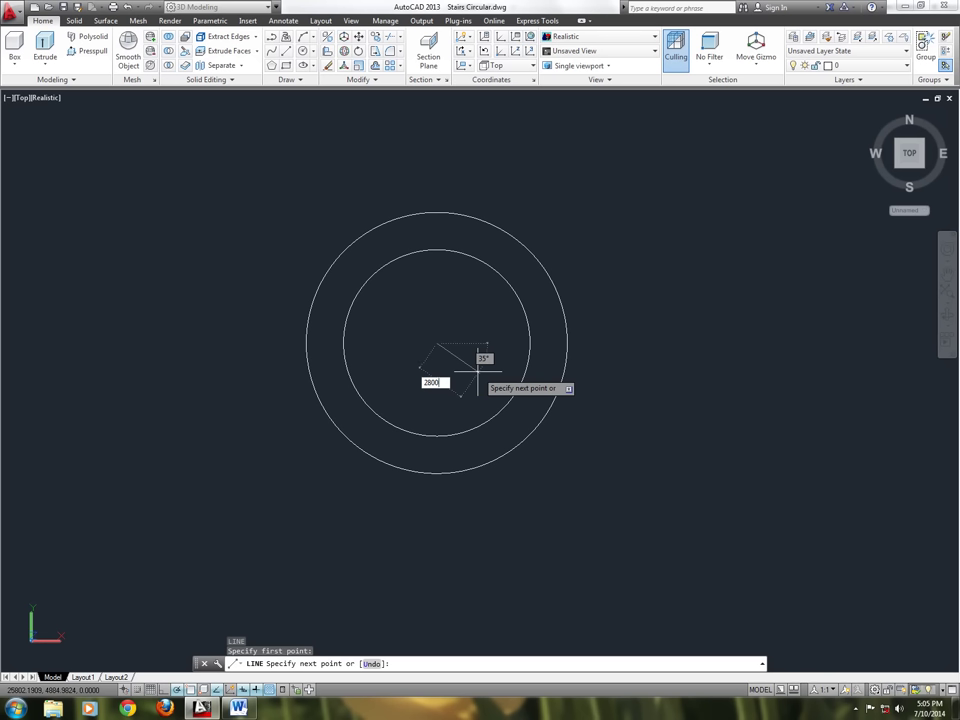
key(Tab)
text(-)
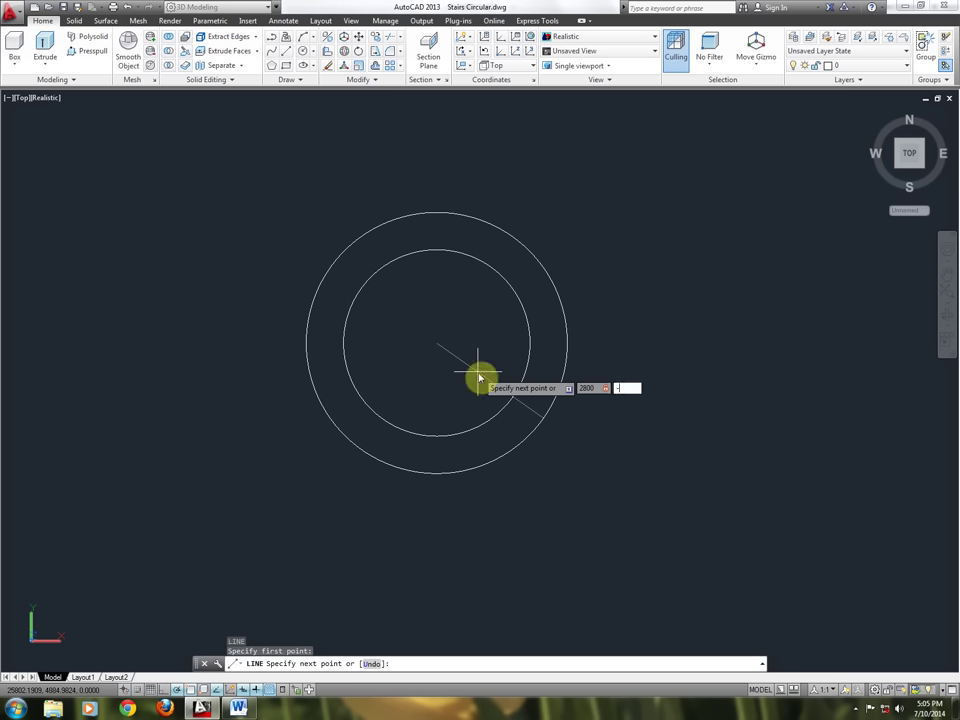
text(120)
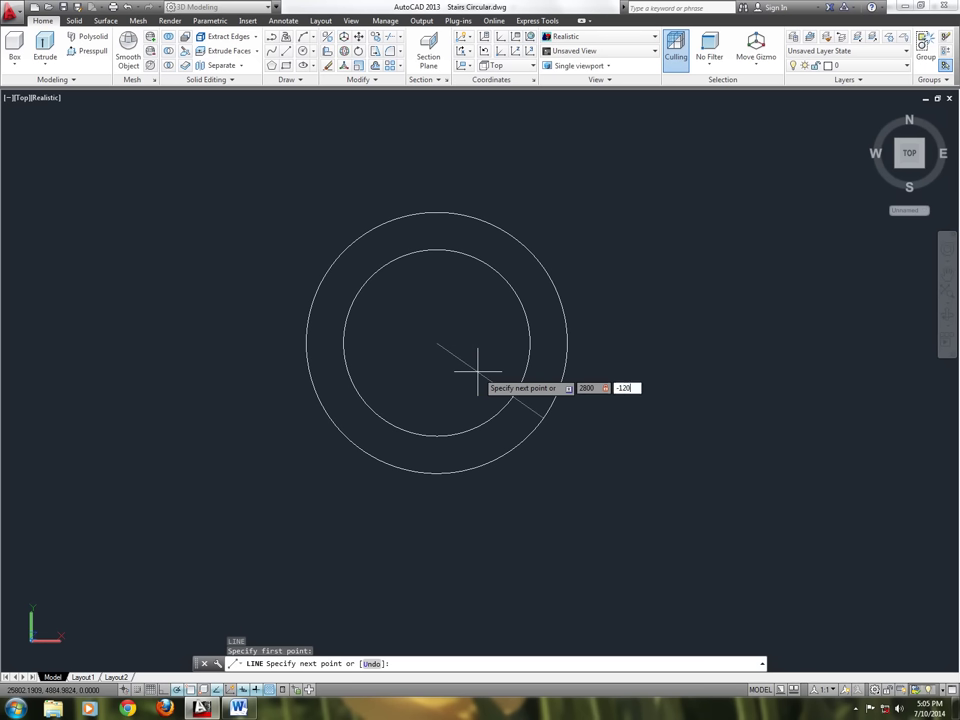
key(Return)
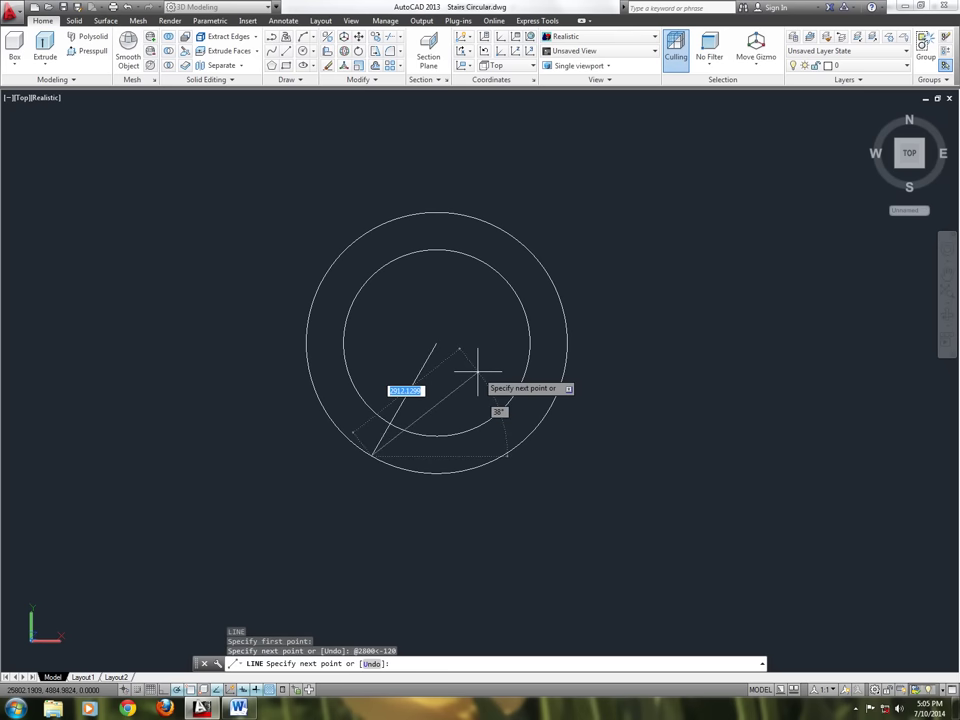
key(Return)
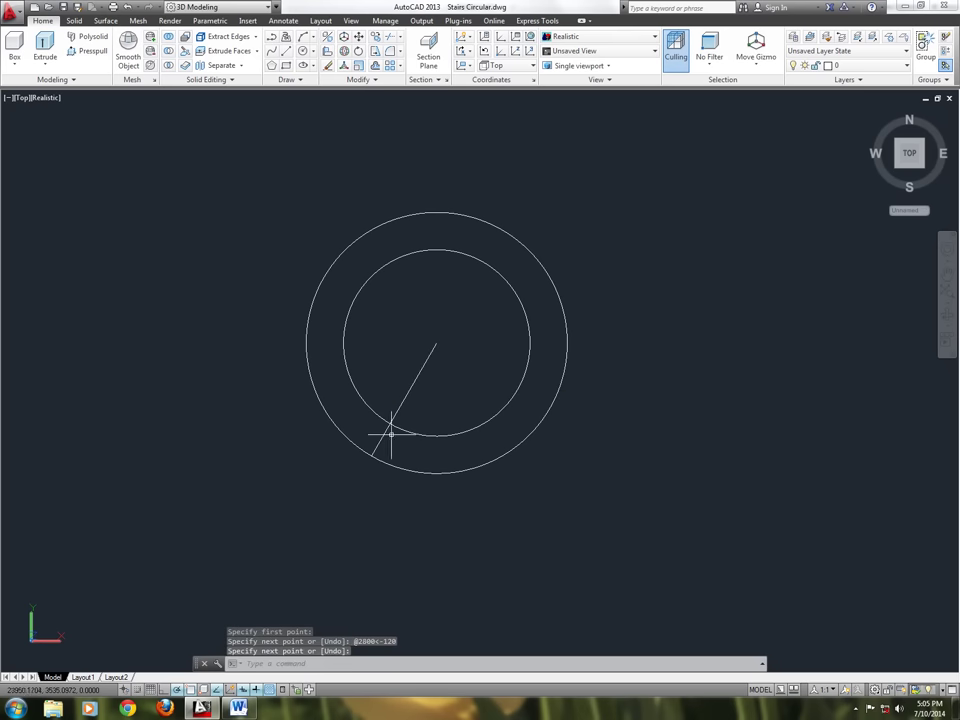
scroll(389, 432, up, 2)
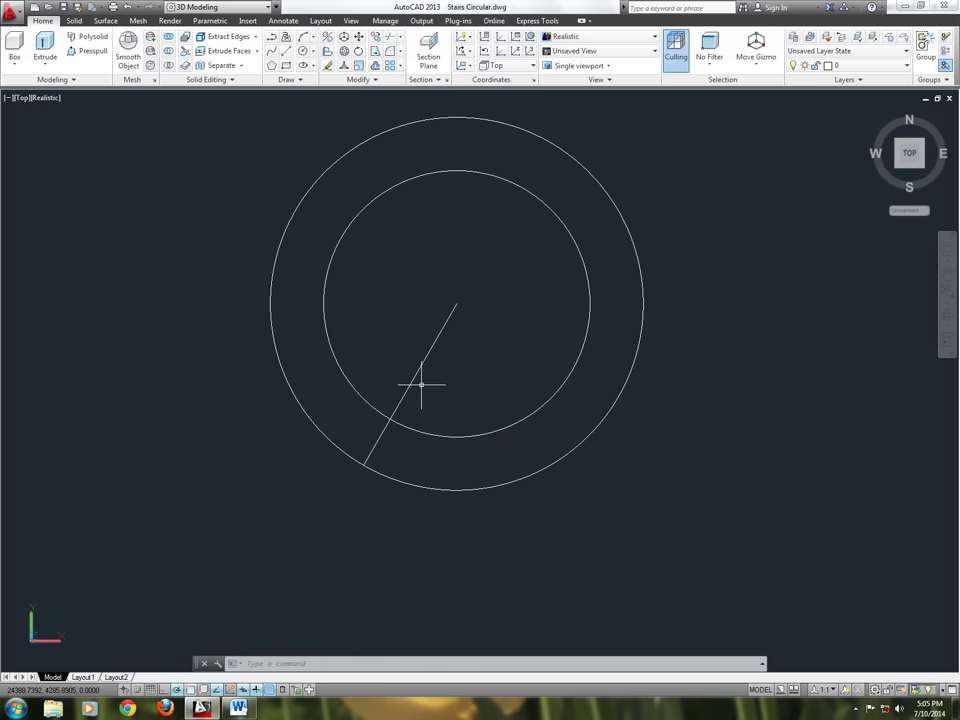
scroll(421, 383, down, 2)
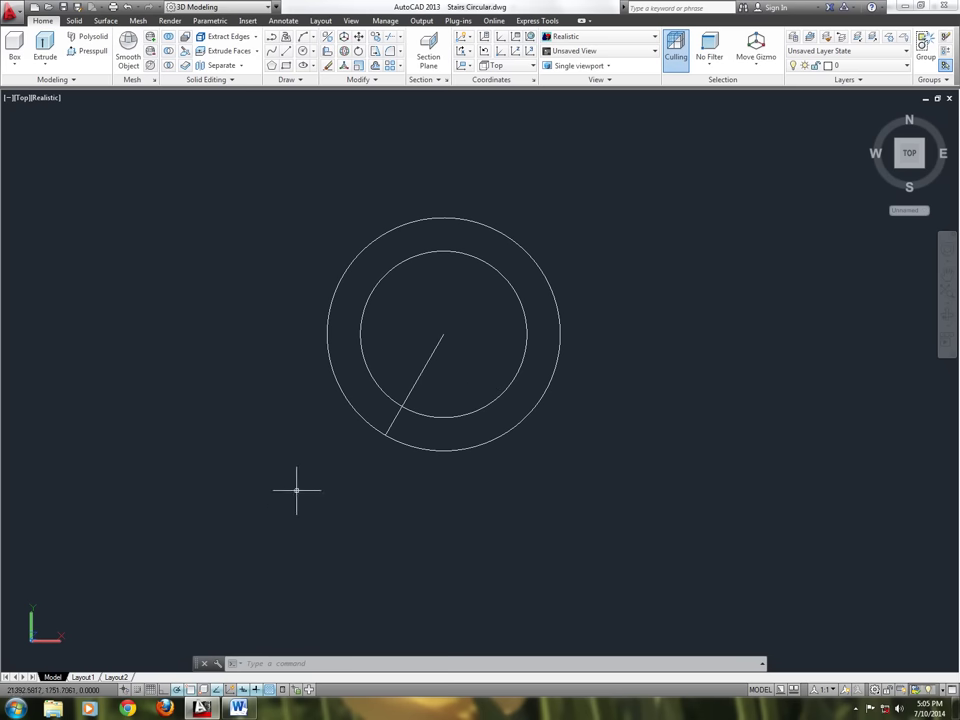
Draw an 800 by 200 rectangle below and to the right of the circles
text(R)
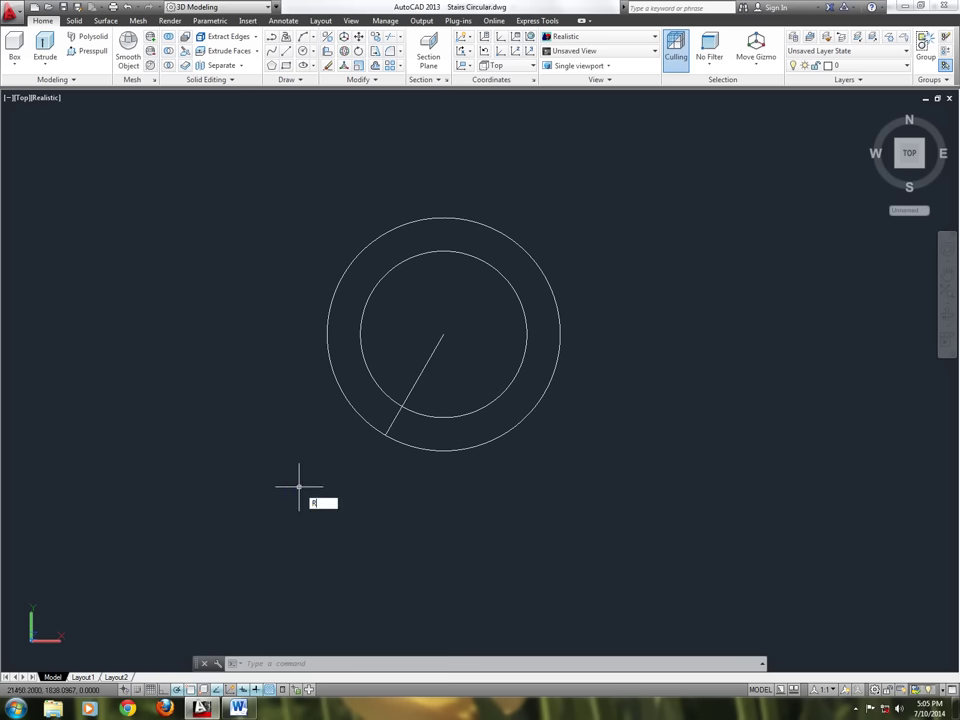
text(Ec)
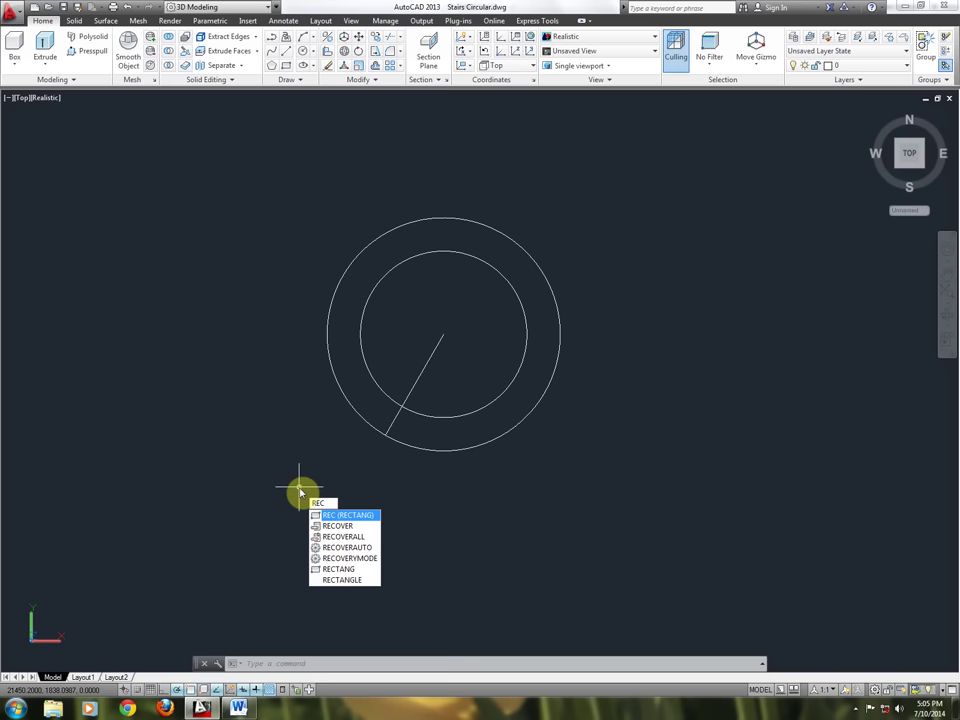
key(Return)
click(535, 536)
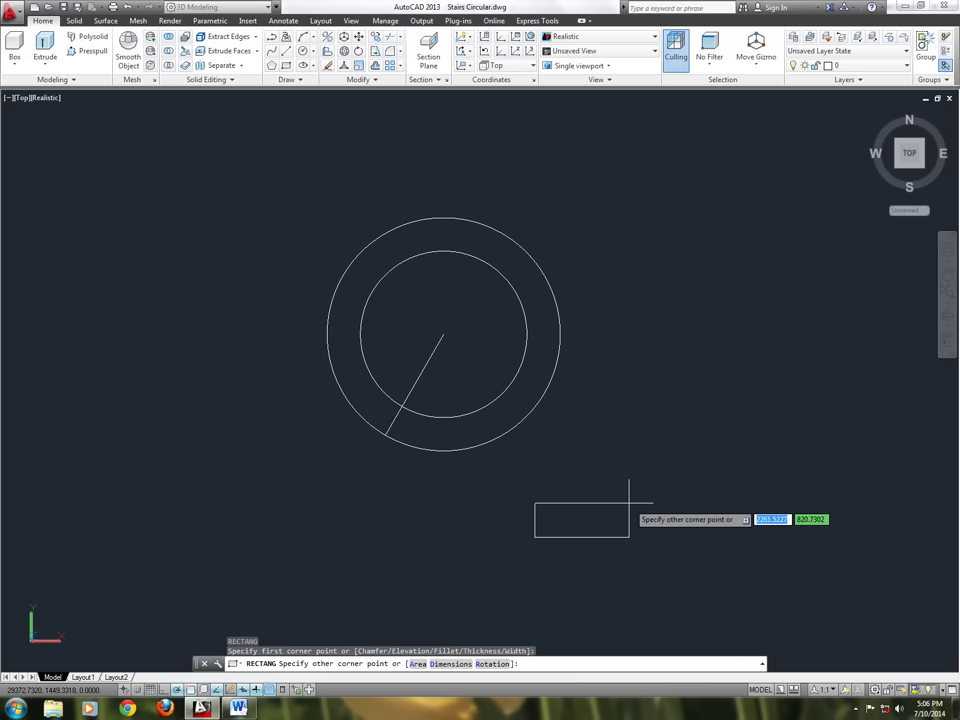
text(800)
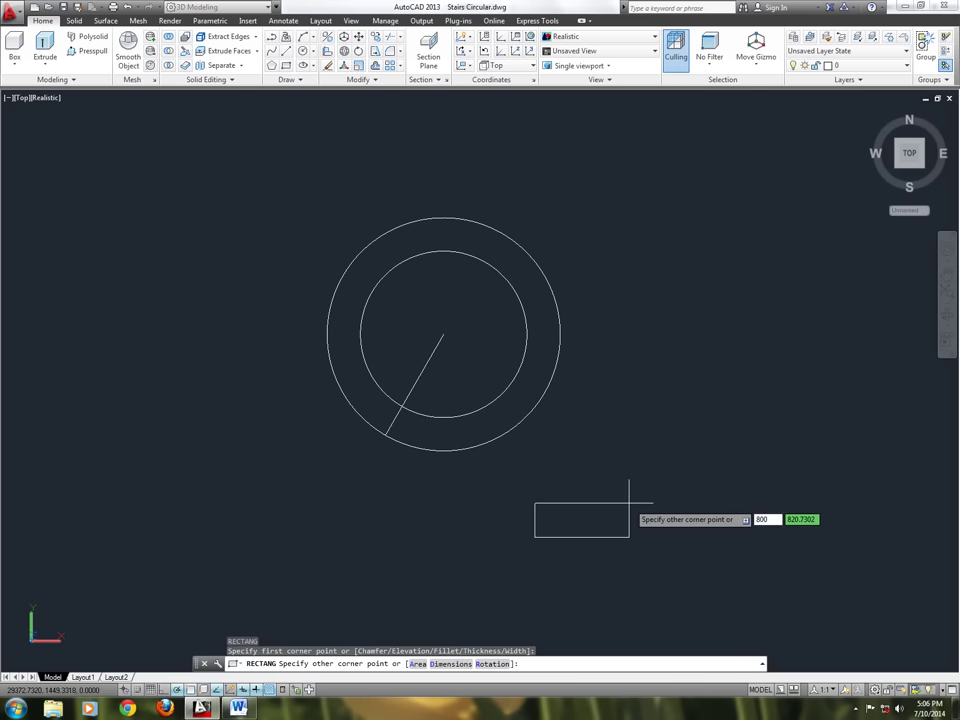
key(Tab)
text(2)
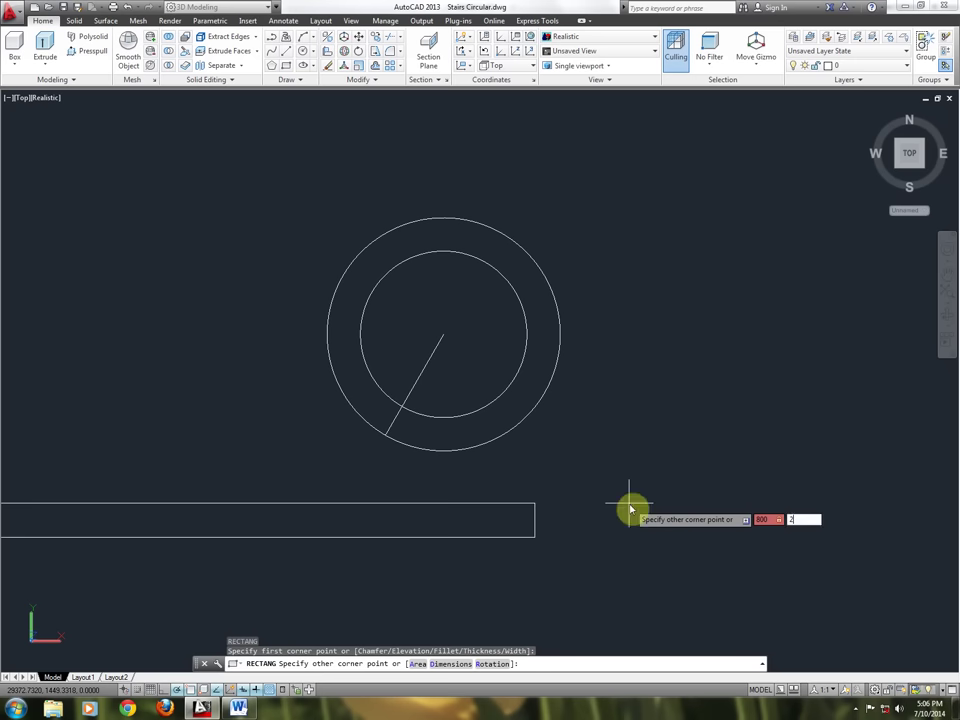
text(00)
key(Return)
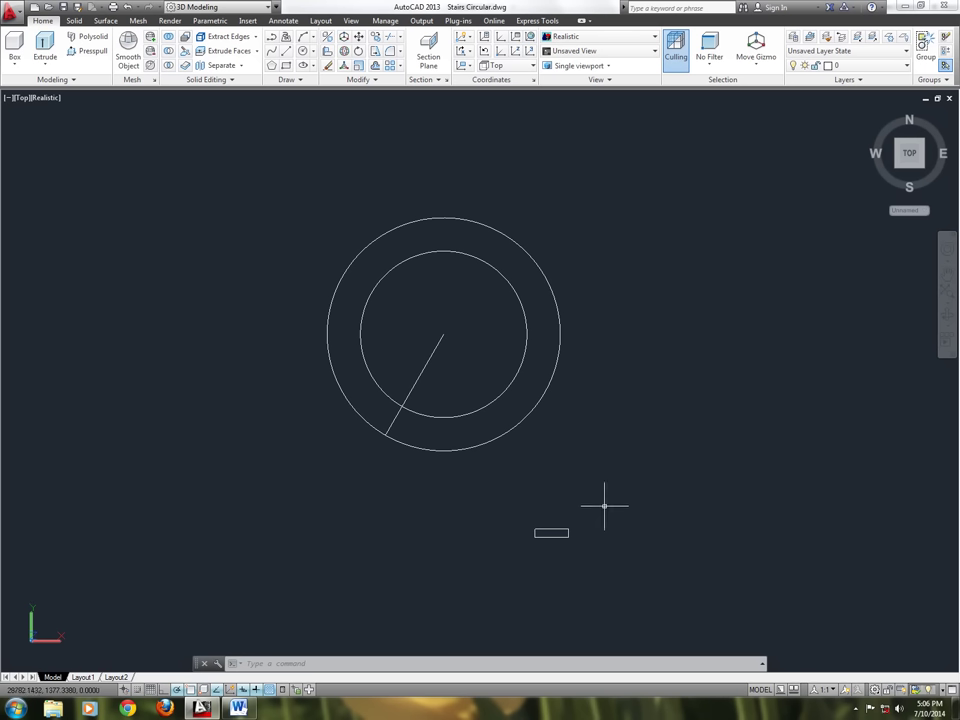
click(22, 99)
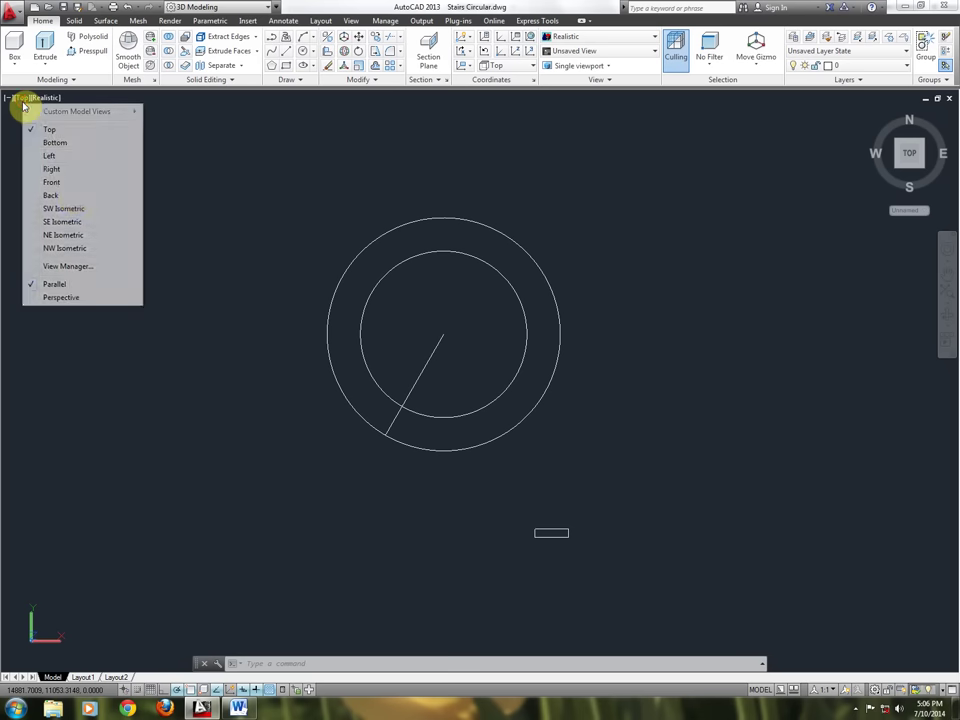
Switch to the SW Isometric view and zoom in to frame the circles and rectangle
click(68, 210)
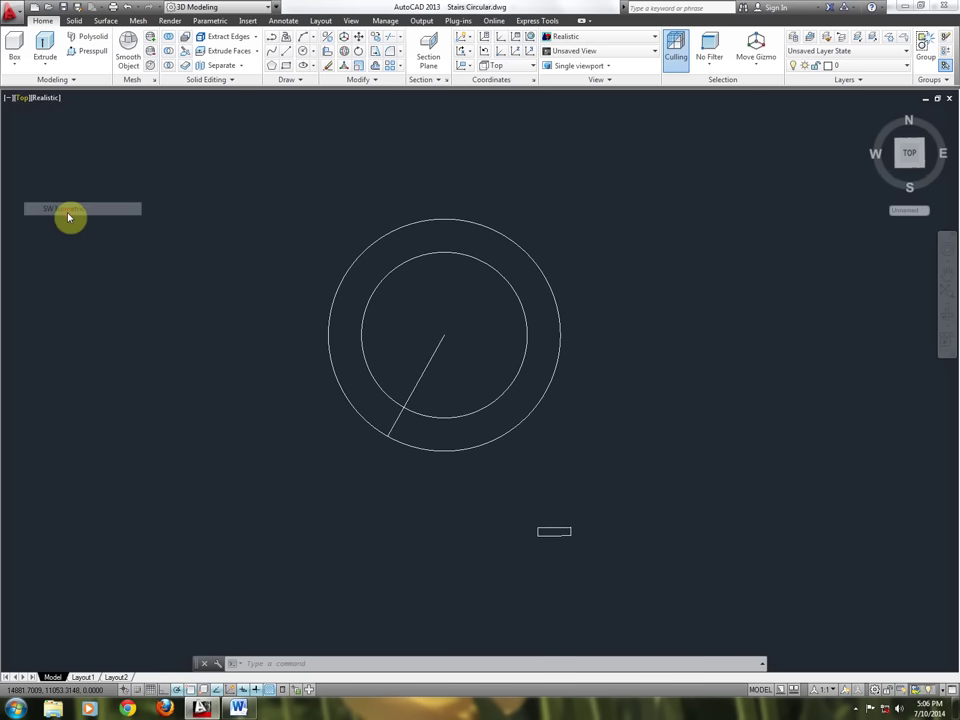
middle_drag(440, 293, 246, 435)
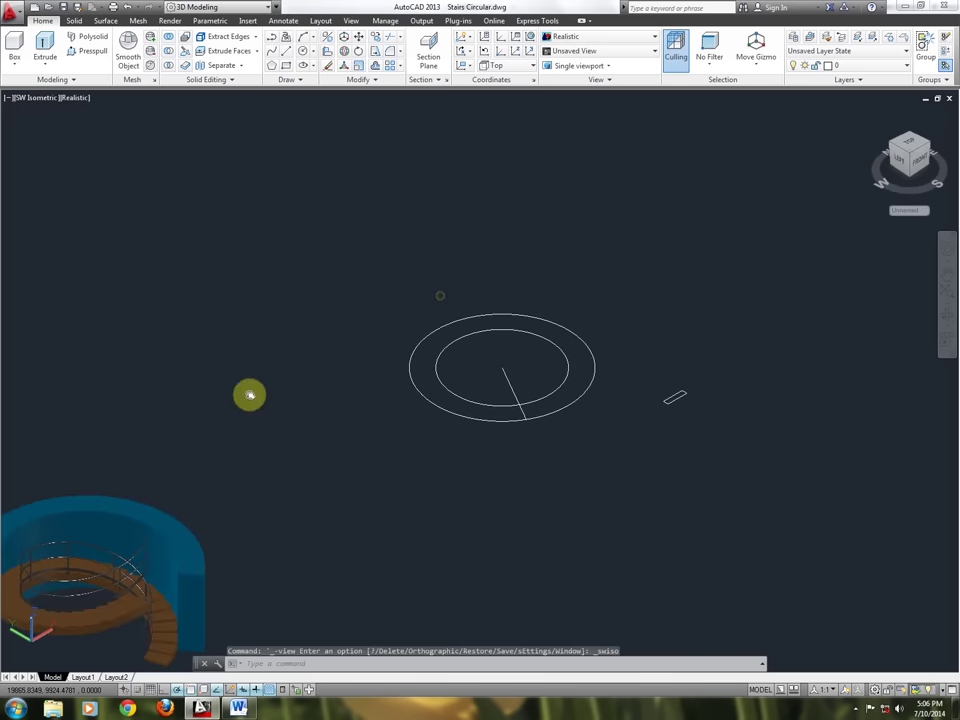
scroll(381, 454, up, 4)
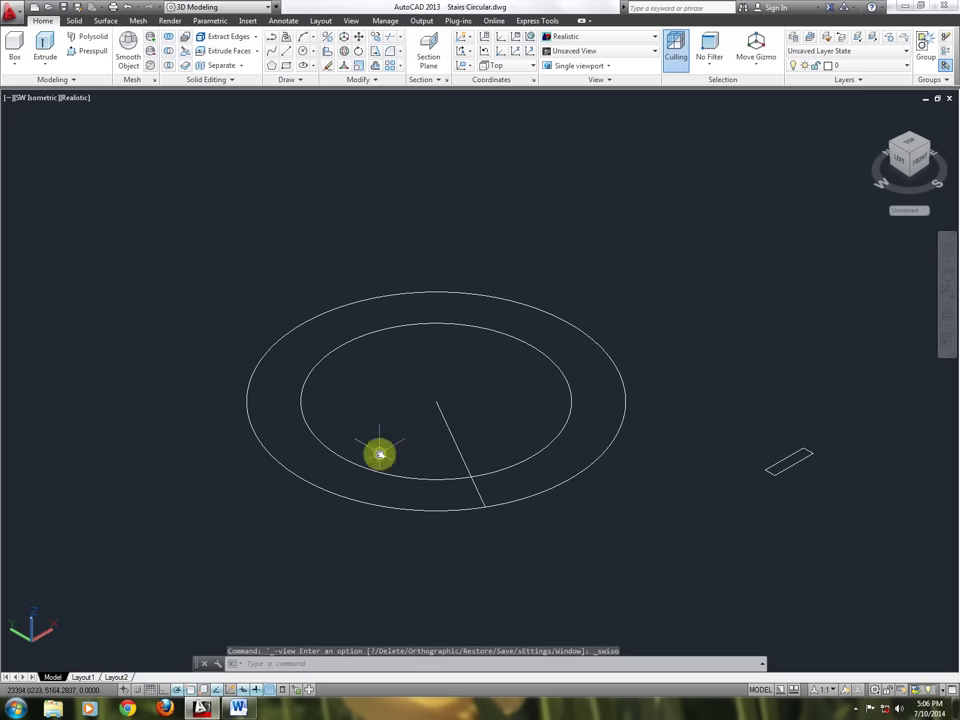
middle_drag(381, 454, 328, 450)
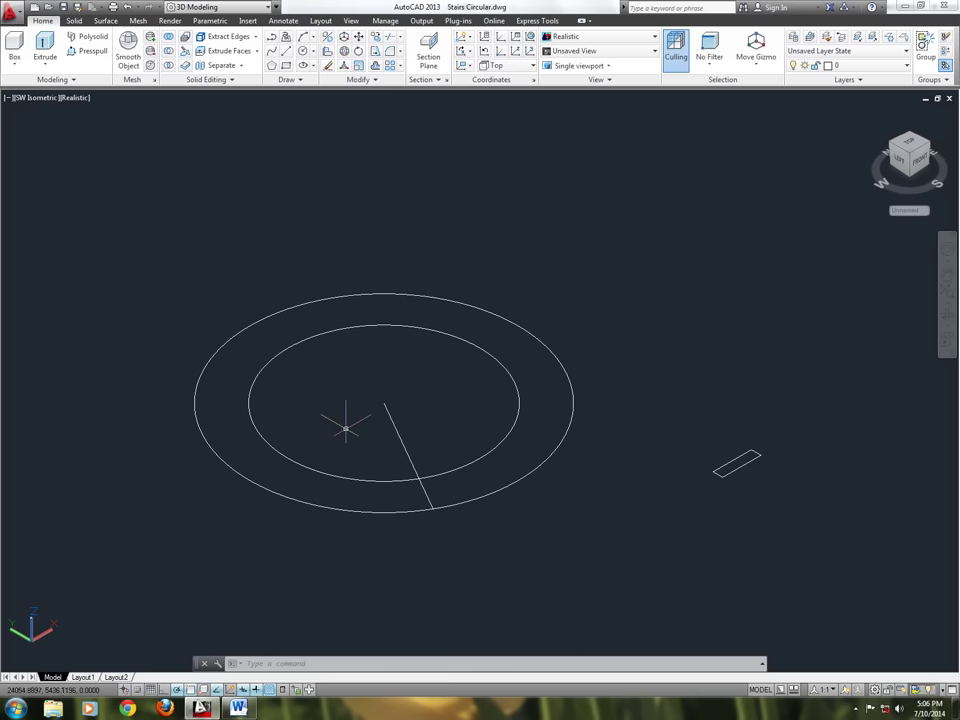
Start a helix at the circles' centre with base and top radius 2000
text(HE)
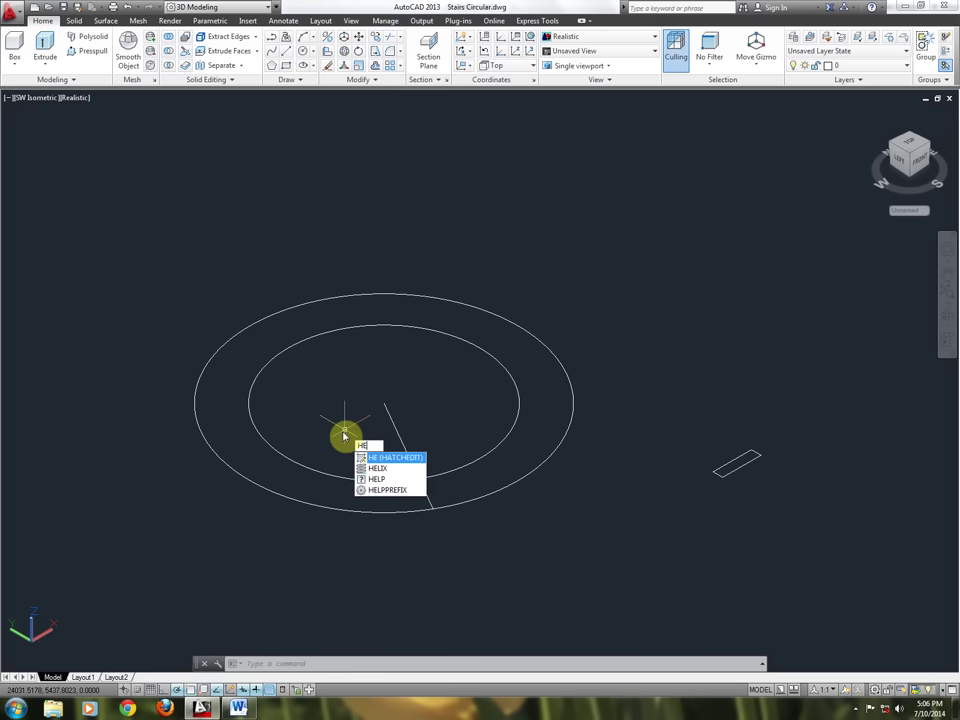
text(LI)
click(344, 434)
text(X)
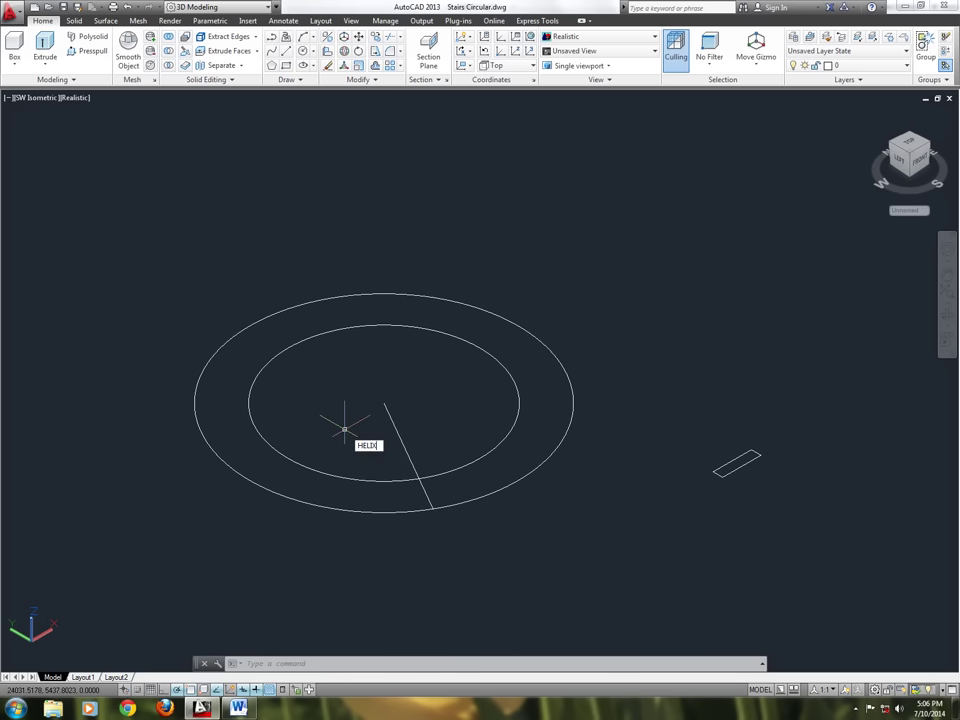
key(Return)
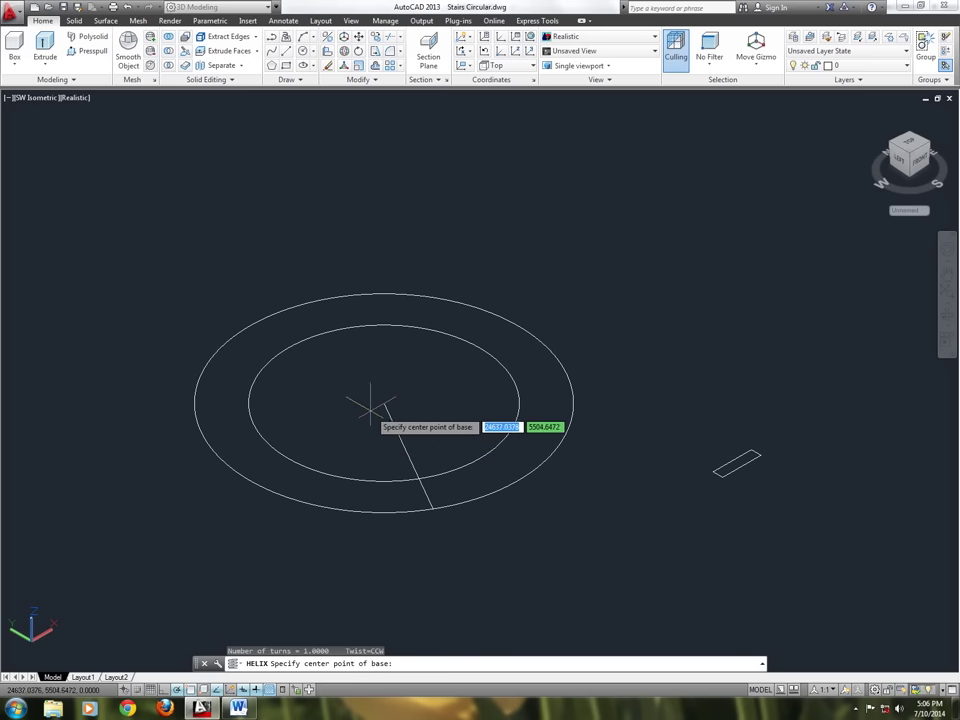
click(383, 403)
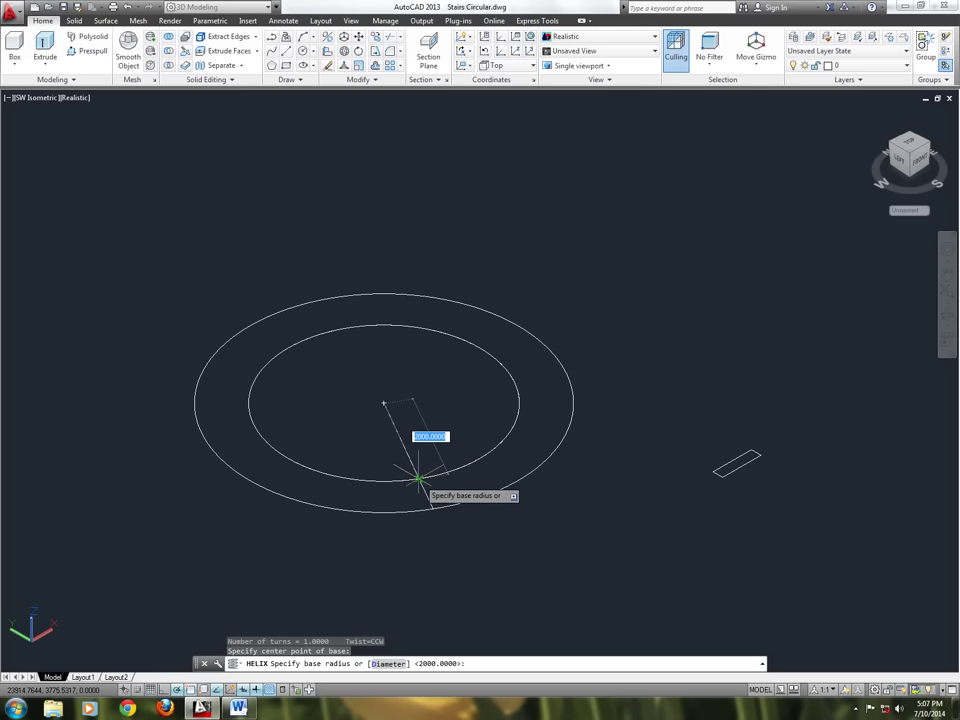
click(418, 478)
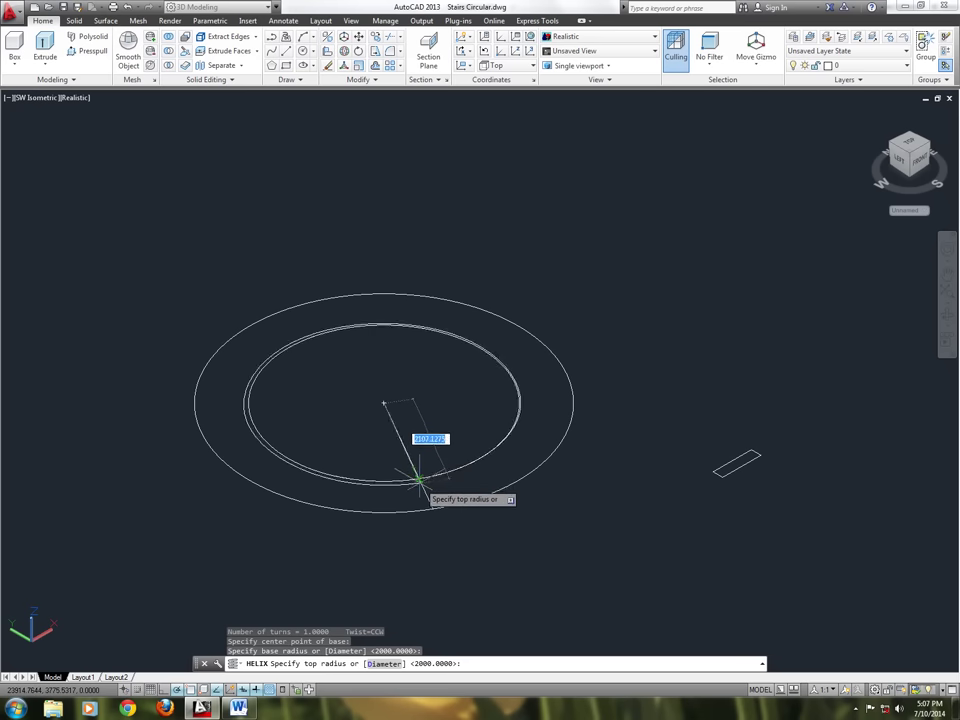
click(418, 480)
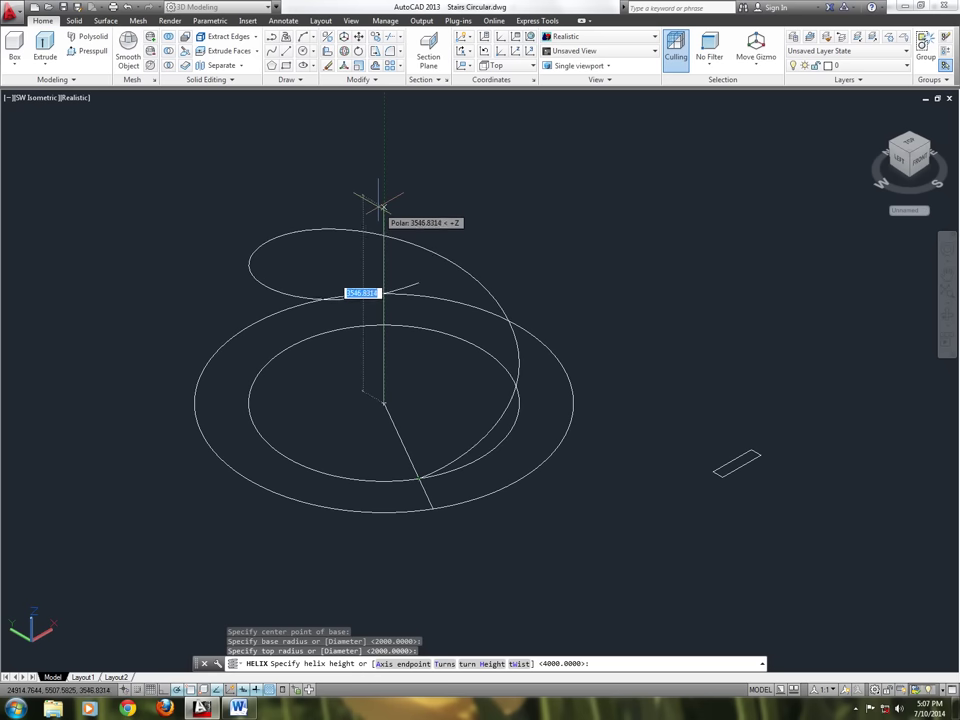
Give the helix 1 turn and a height of 4000
text(T)
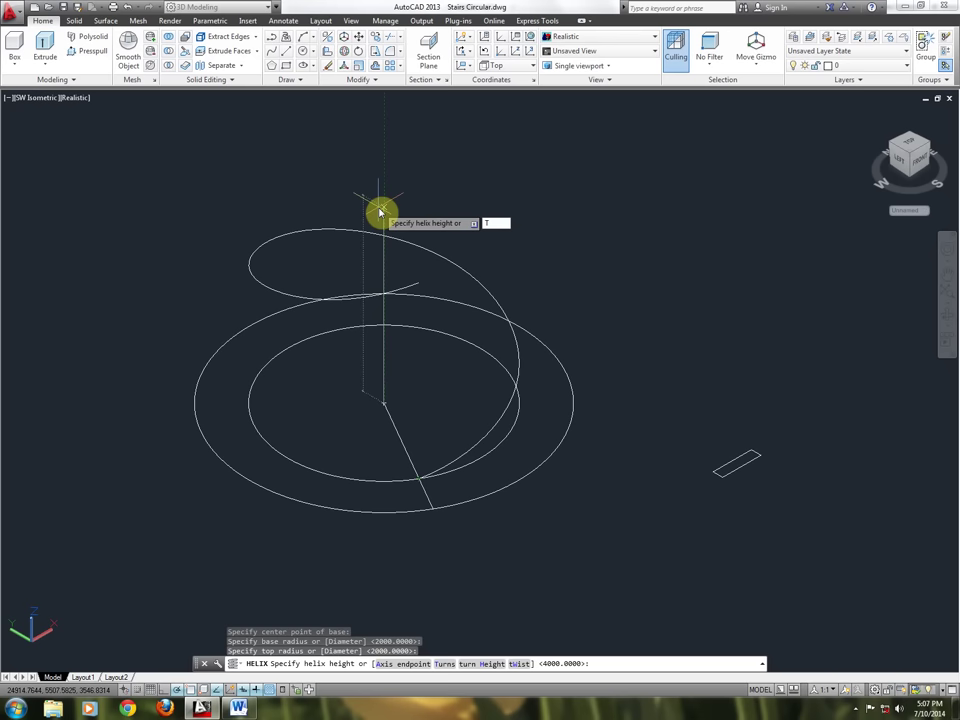
key(Return)
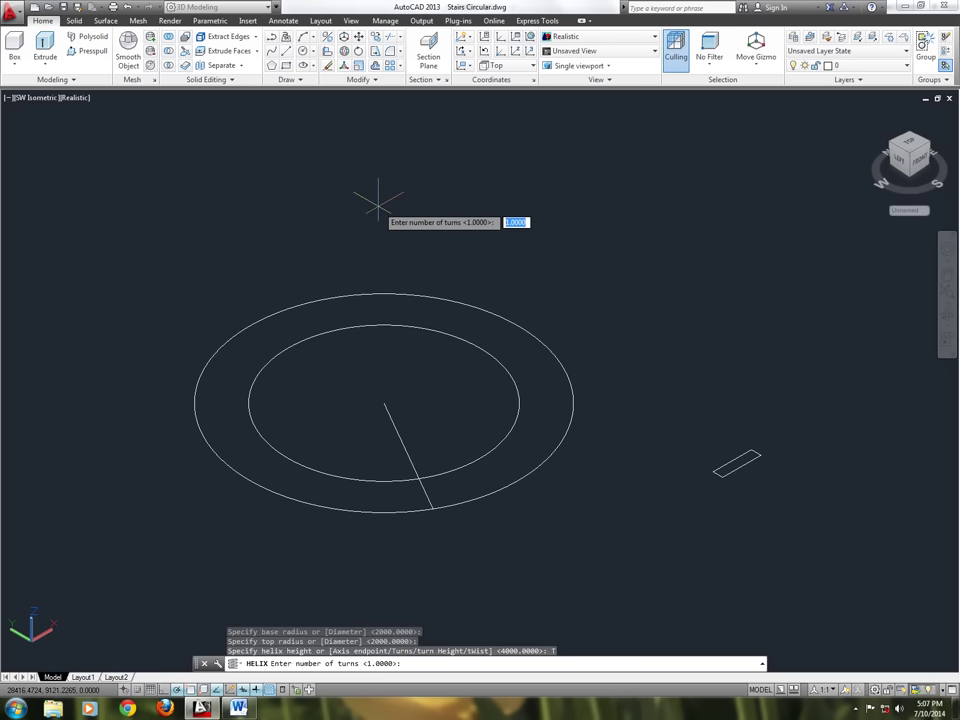
text(1)
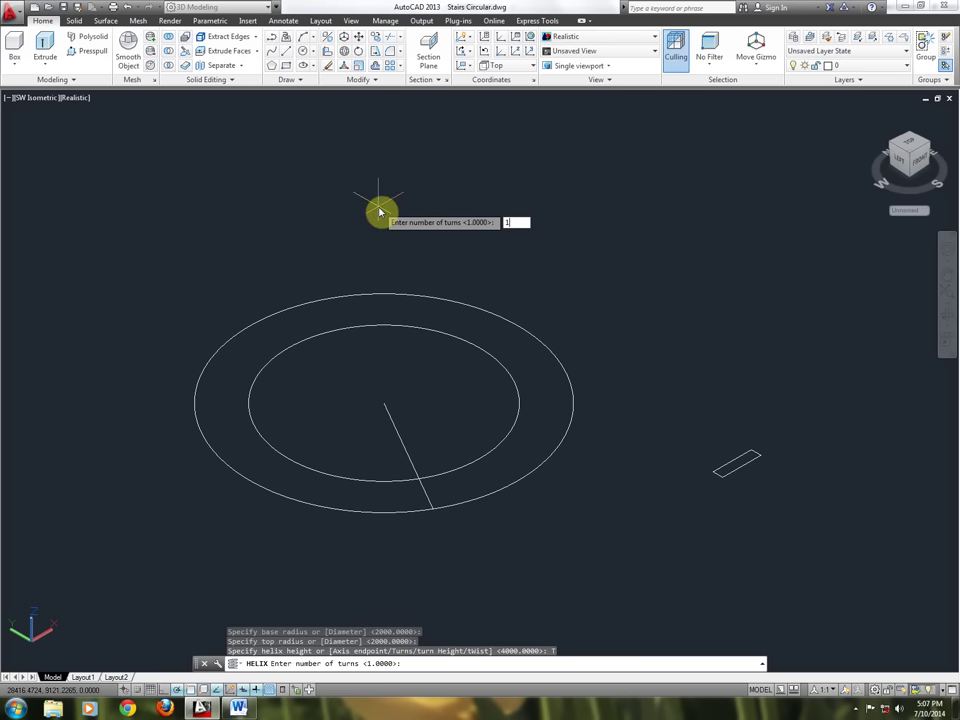
key(Return)
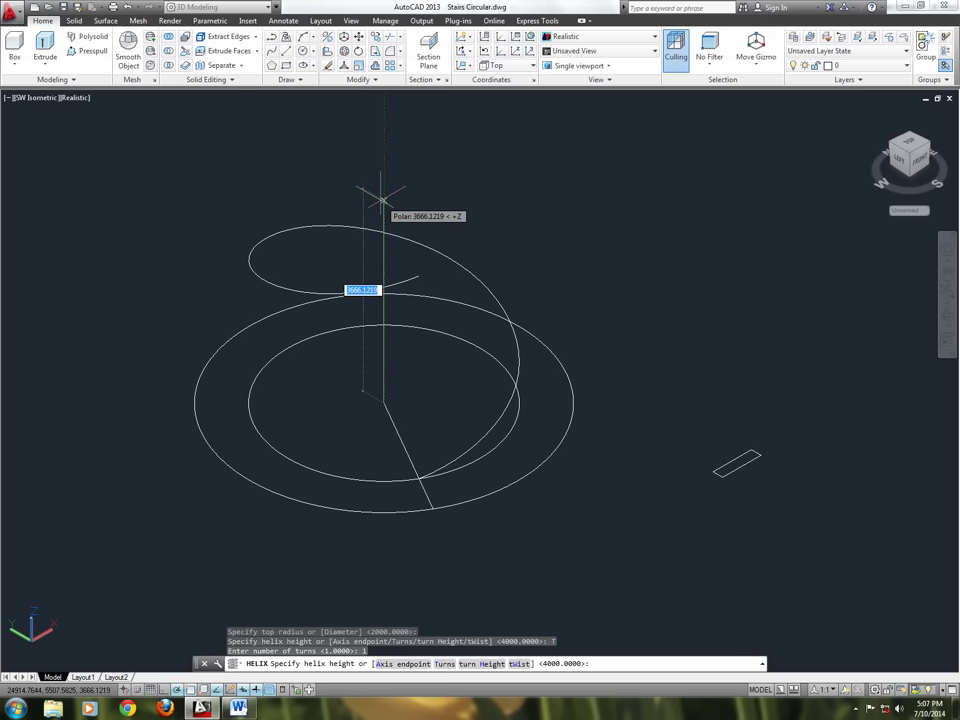
text(4)
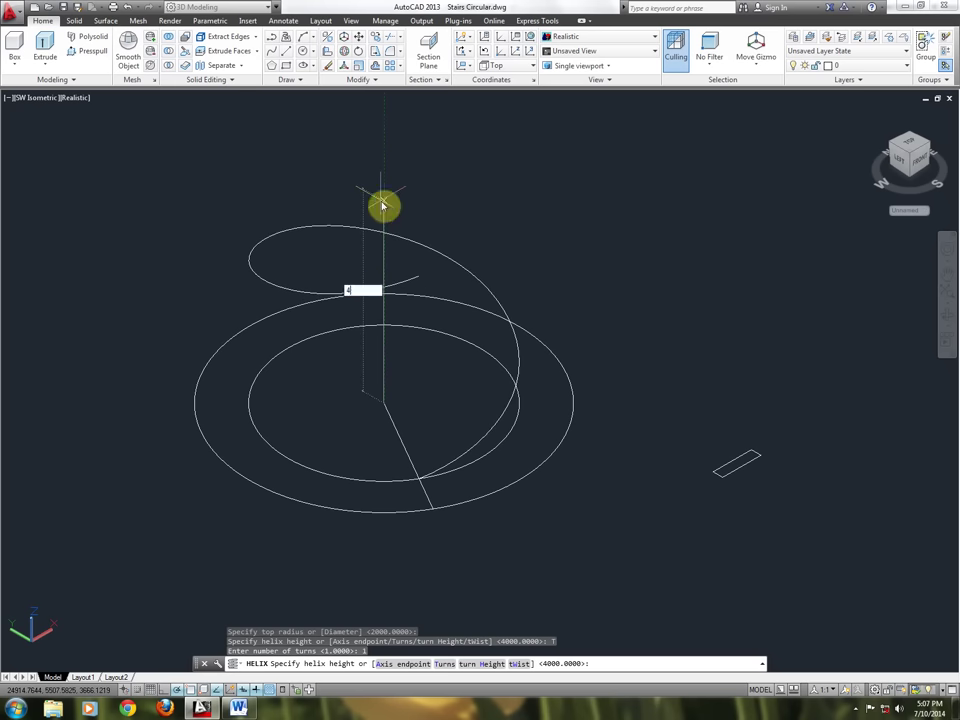
text(000)
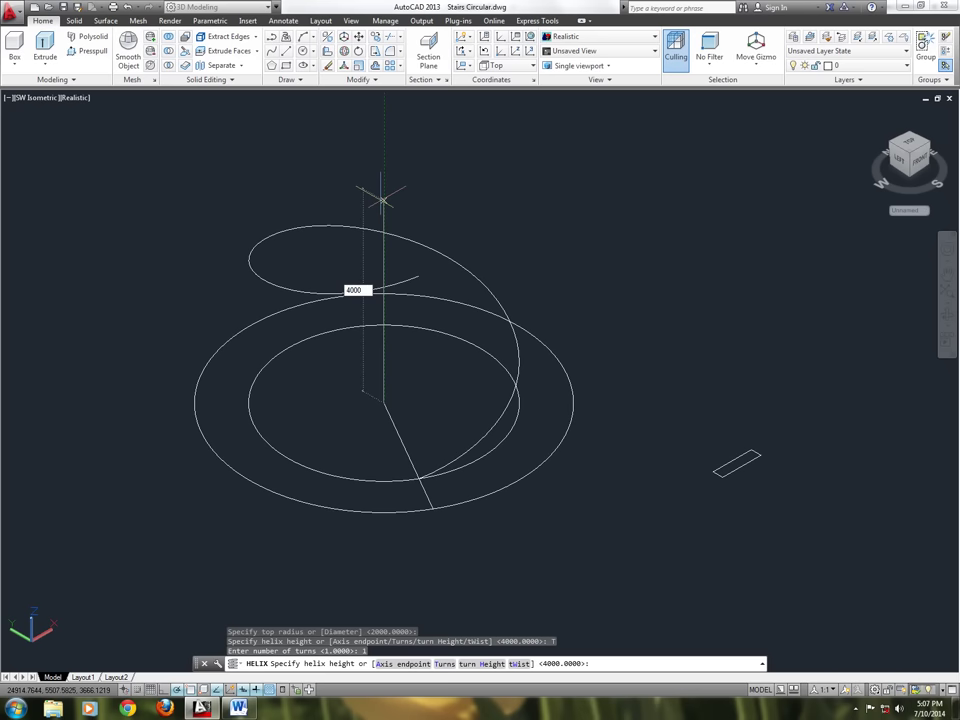
key(Return)
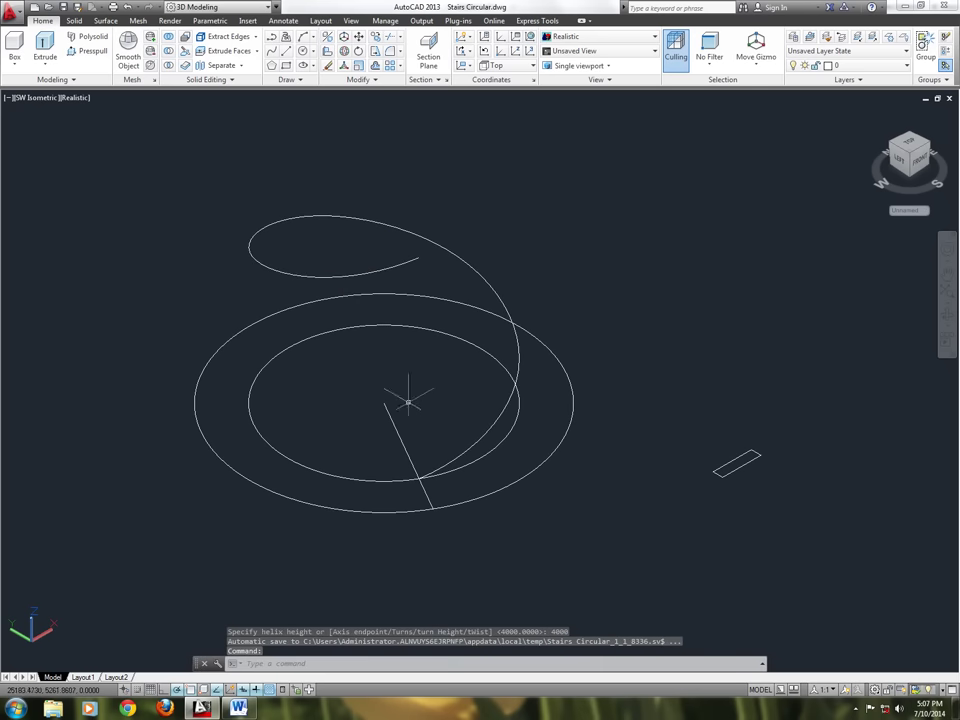
scroll(415, 488, up, 2)
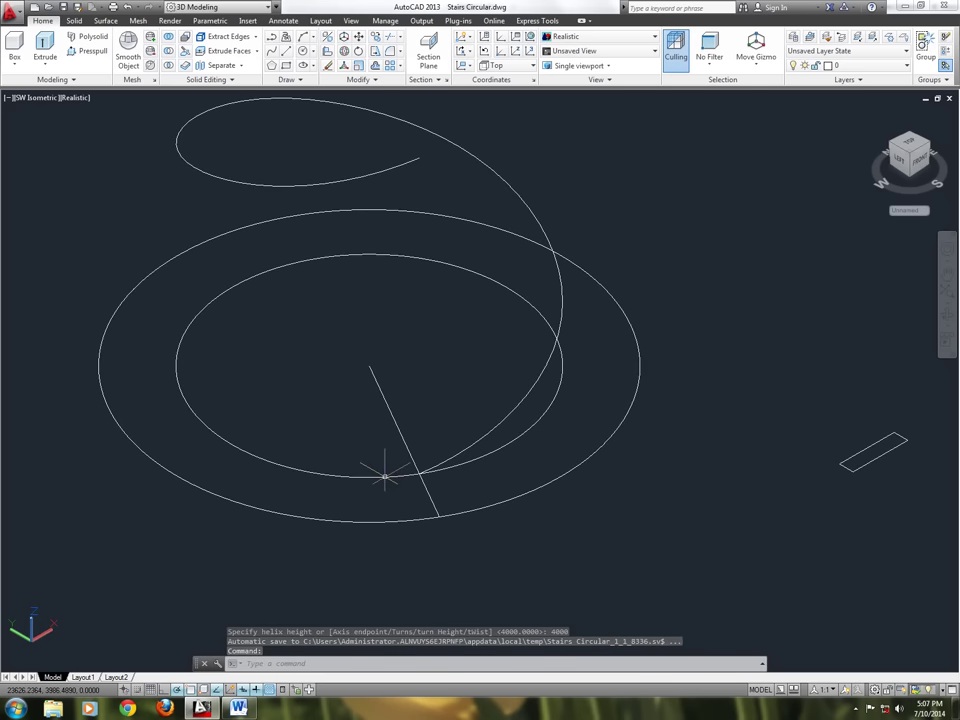
click(404, 446)
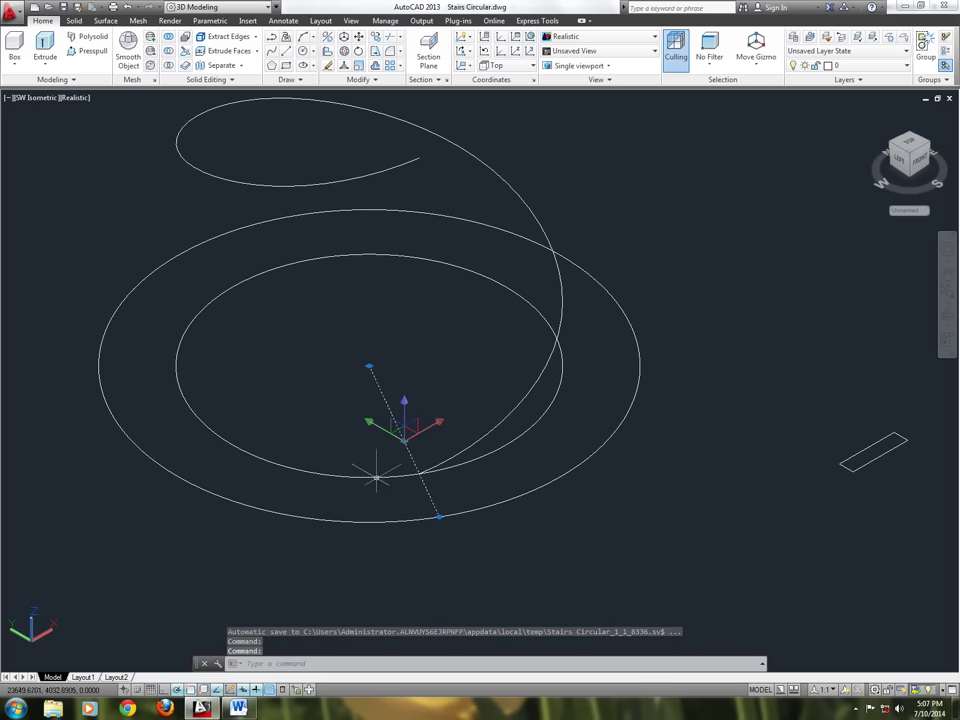
click(376, 477)
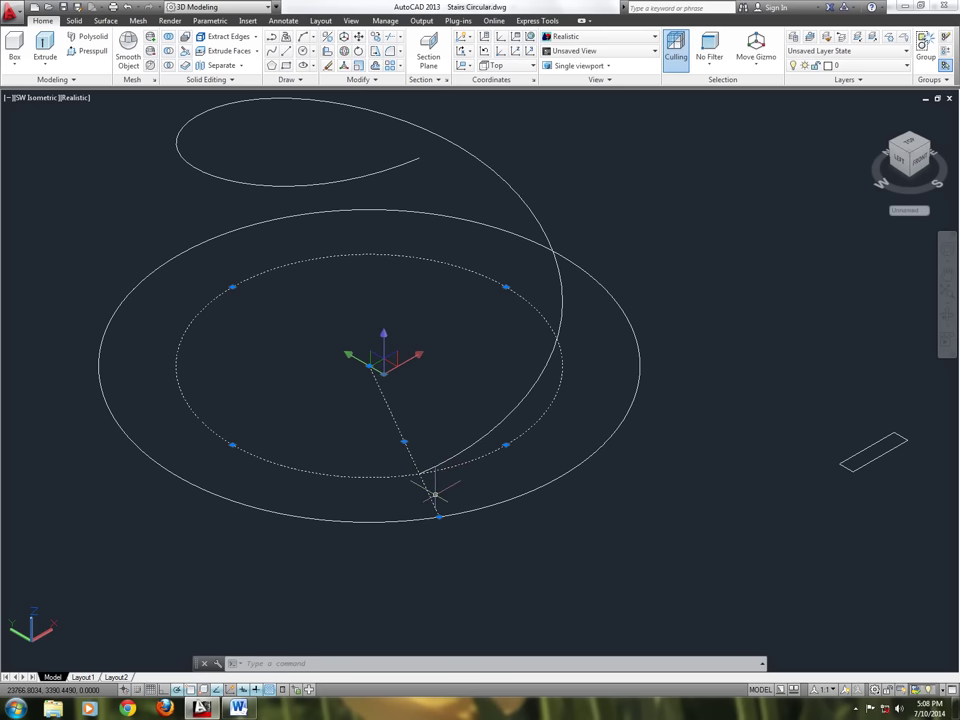
key(Escape)
scroll(485, 467, down, 2)
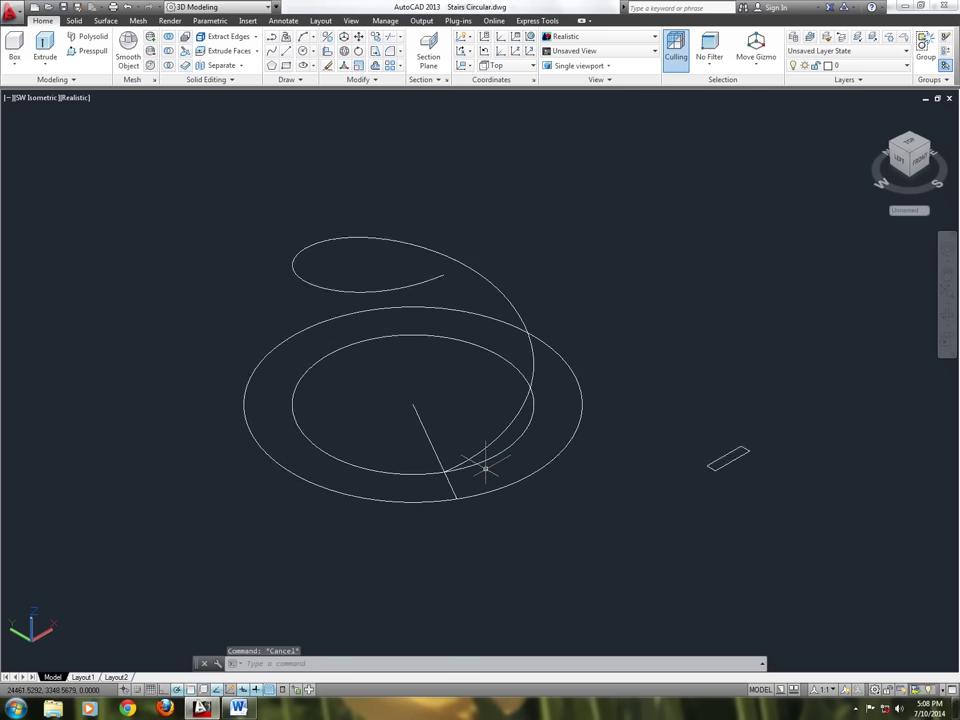
mouse_move(485, 467)
middle_down()
mouse_move(553, 402)
mouse_move(529, 433)
mouse_move(493, 442)
middle_up()
scroll(553, 400, up, 2)
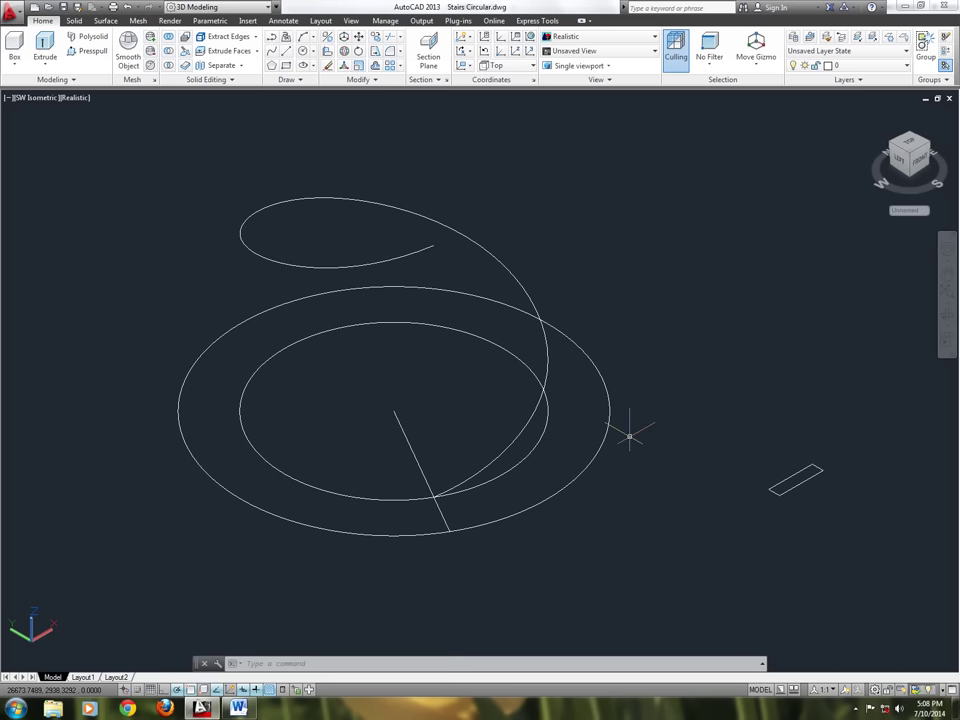
Sweep the 800 by 200 rectangle along the helix, using its corner as base point
text(S)
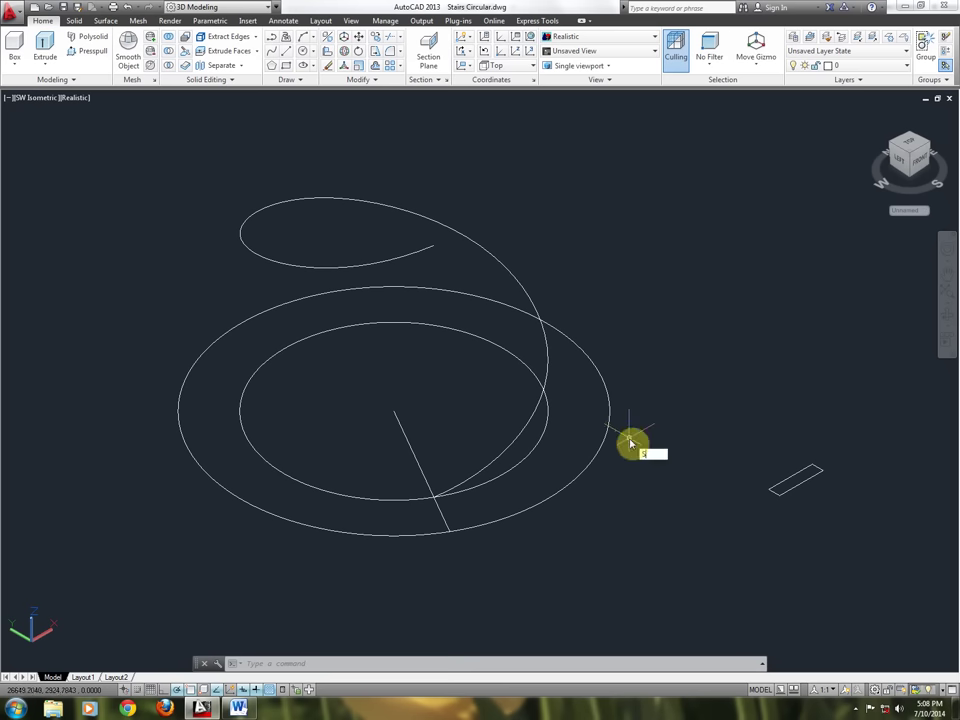
text(WEE)
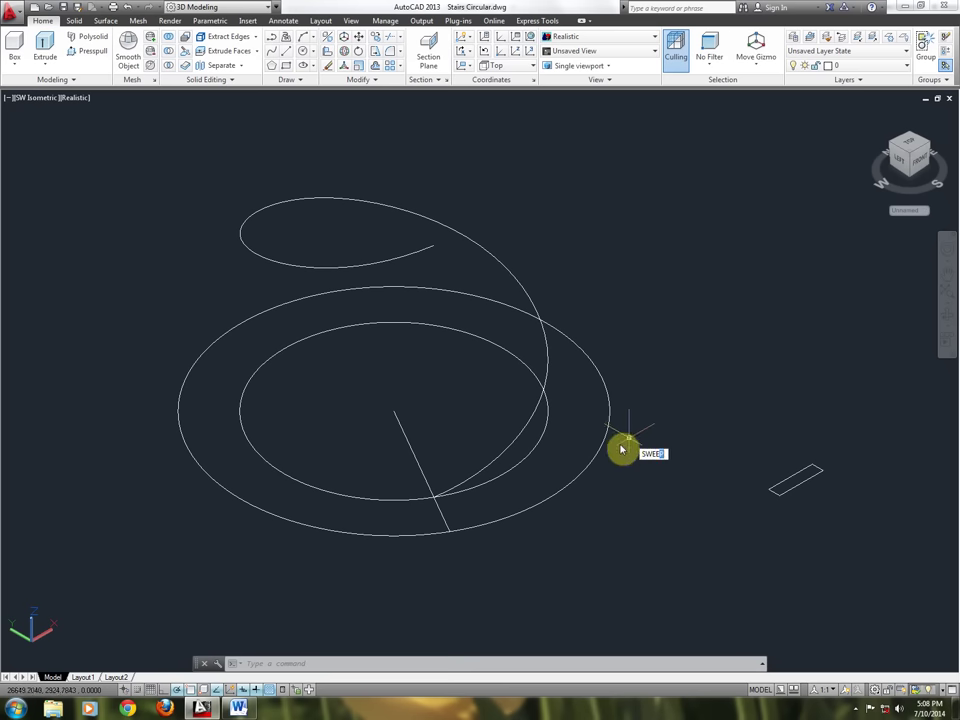
key(Return)
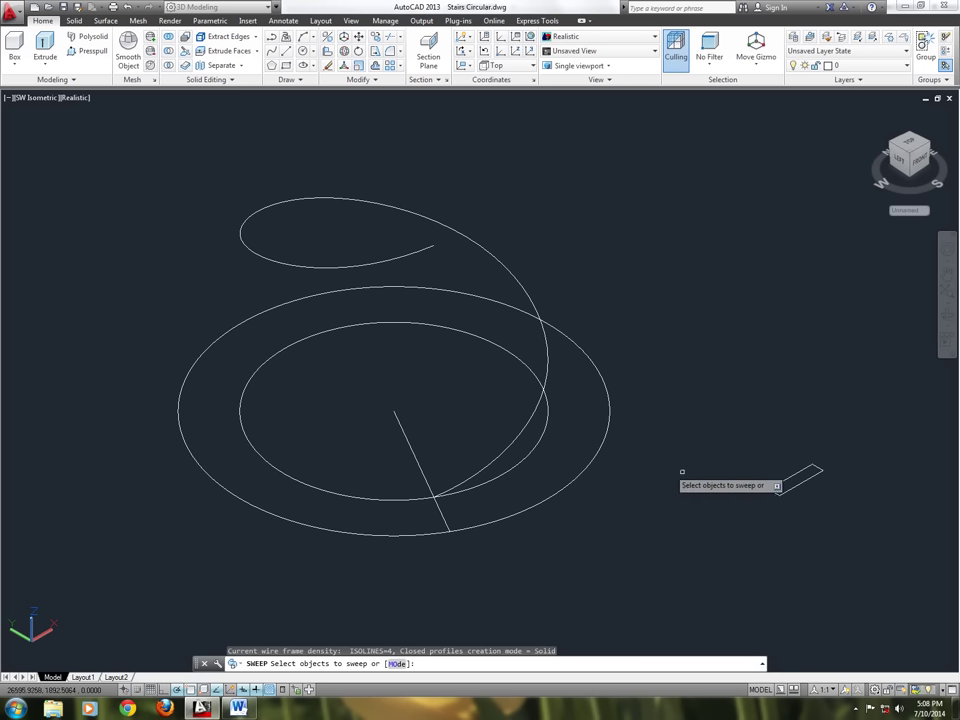
click(788, 485)
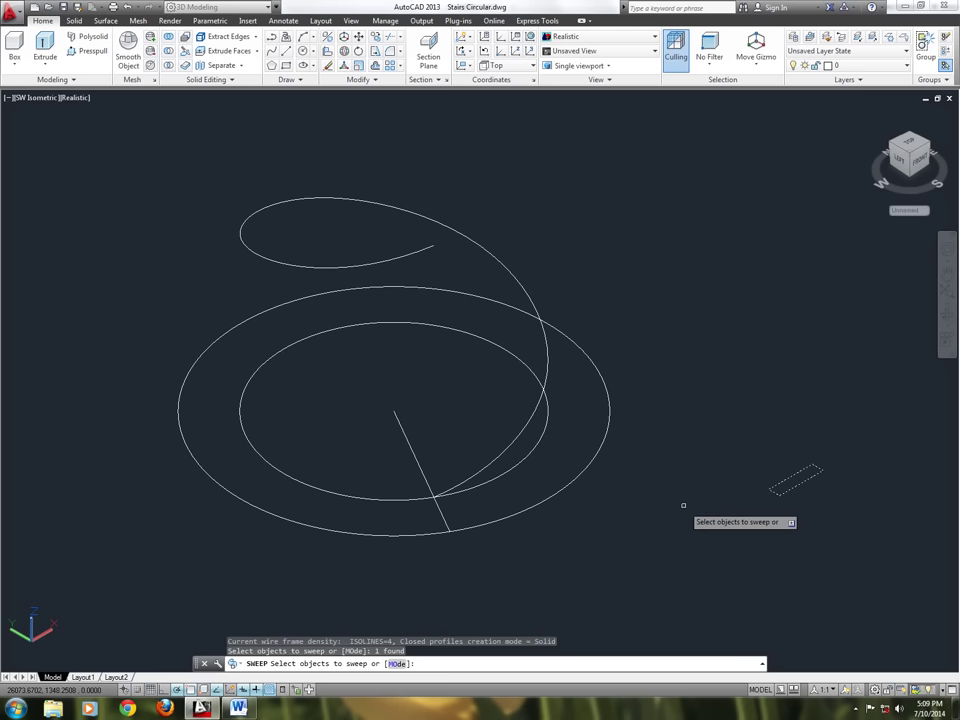
key(Return)
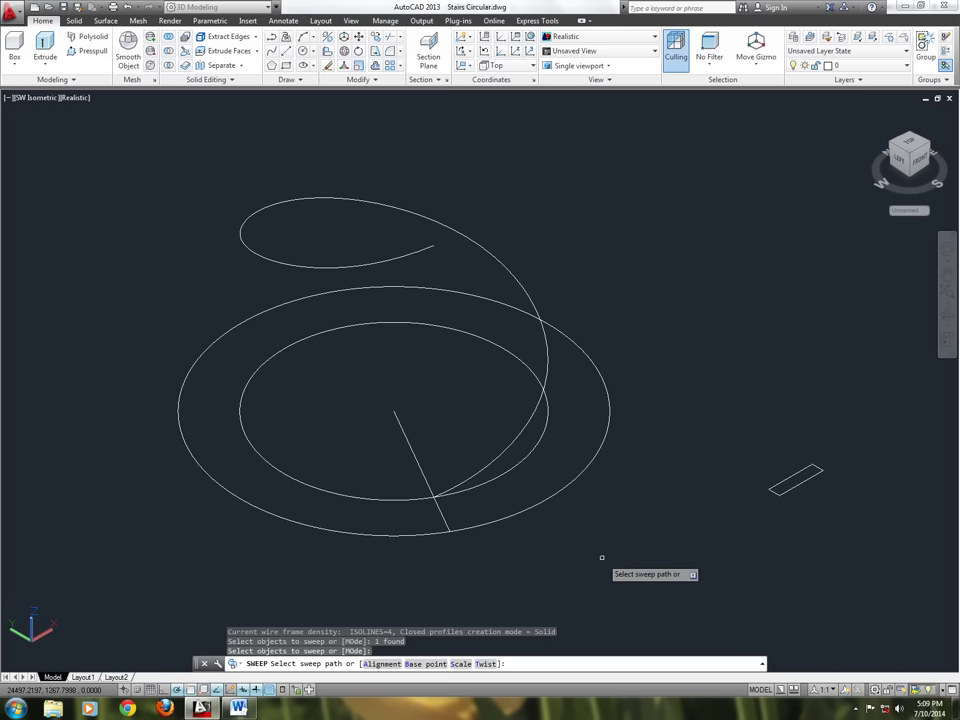
text(B)
key(Return)
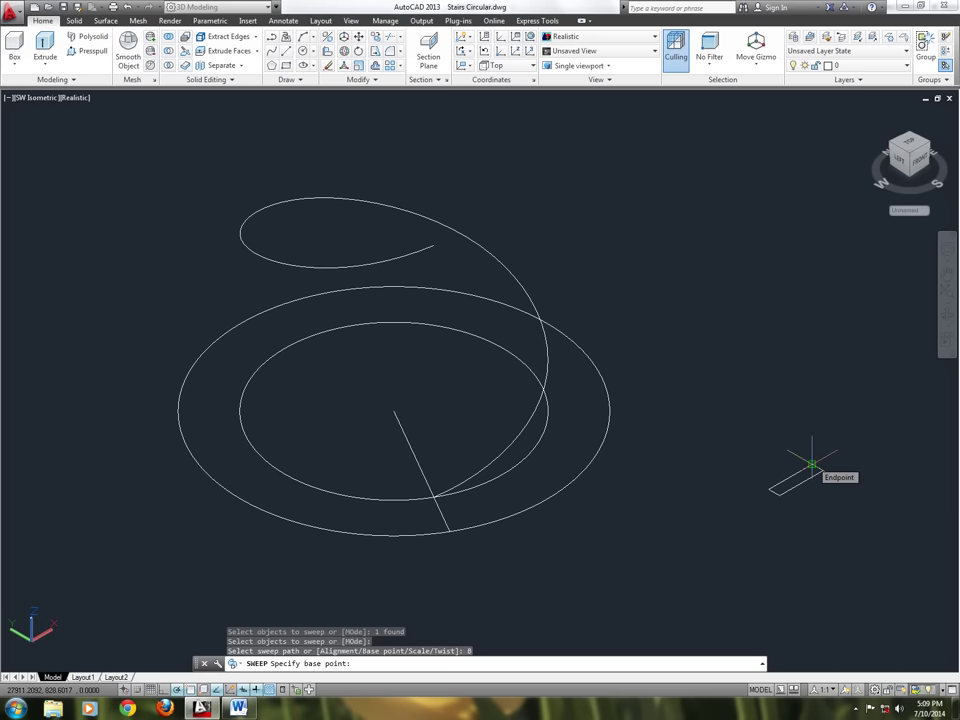
click(812, 464)
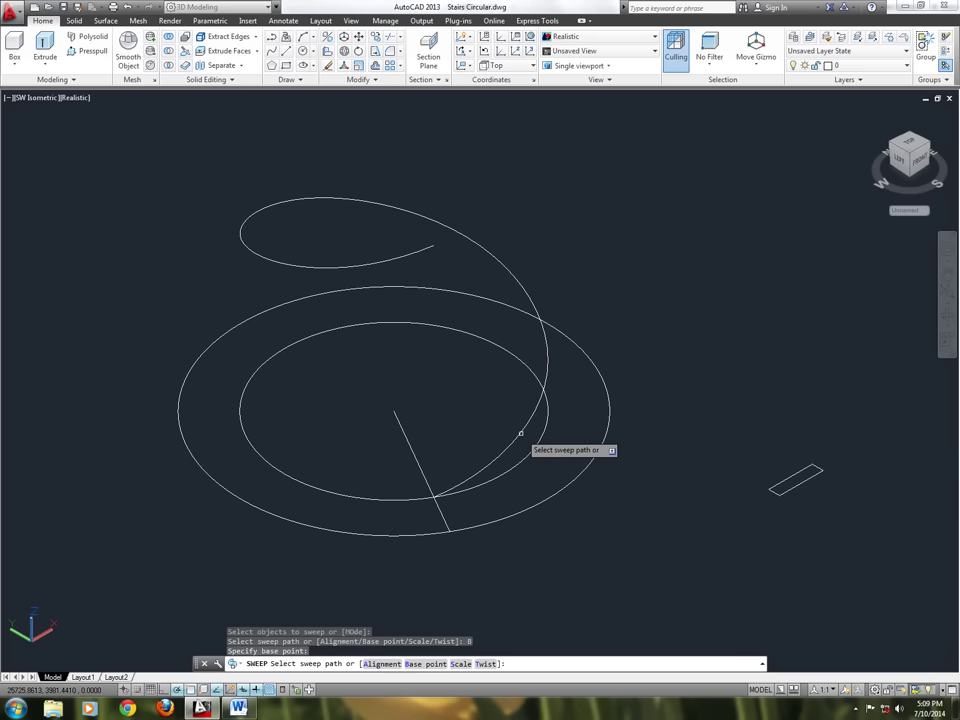
click(515, 437)
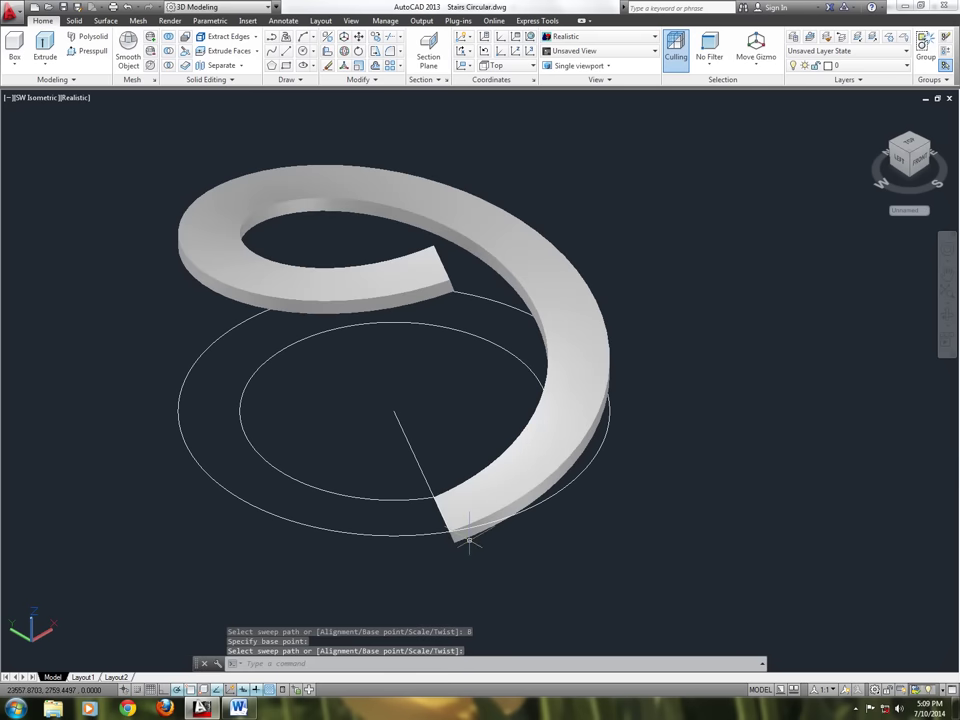
scroll(469, 541, down, 5)
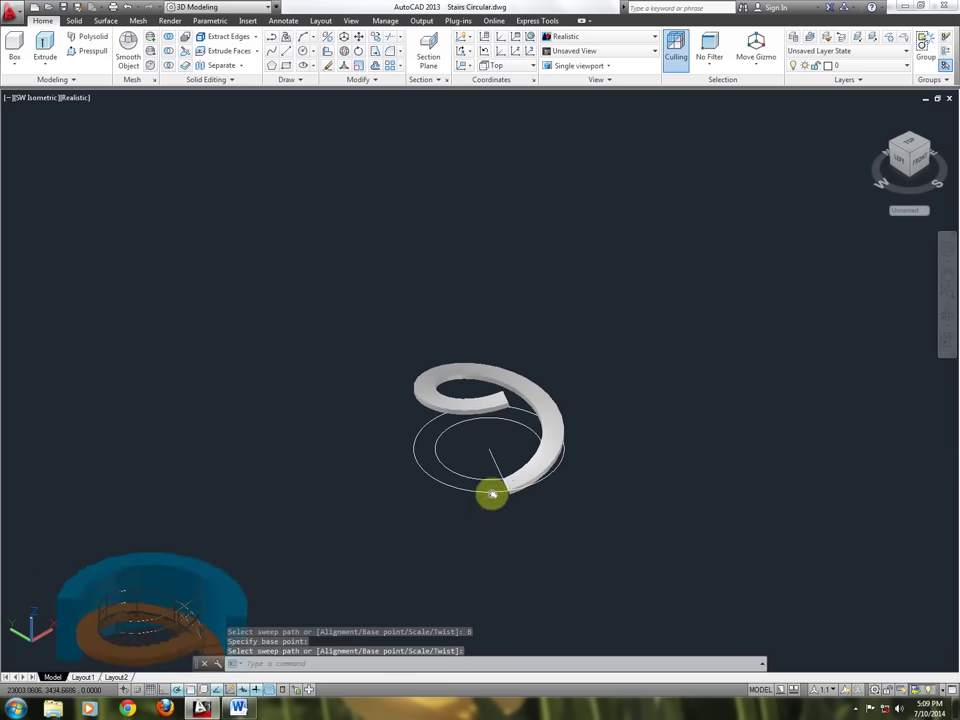
scroll(492, 494, up, 2)
scroll(499, 450, up, 3)
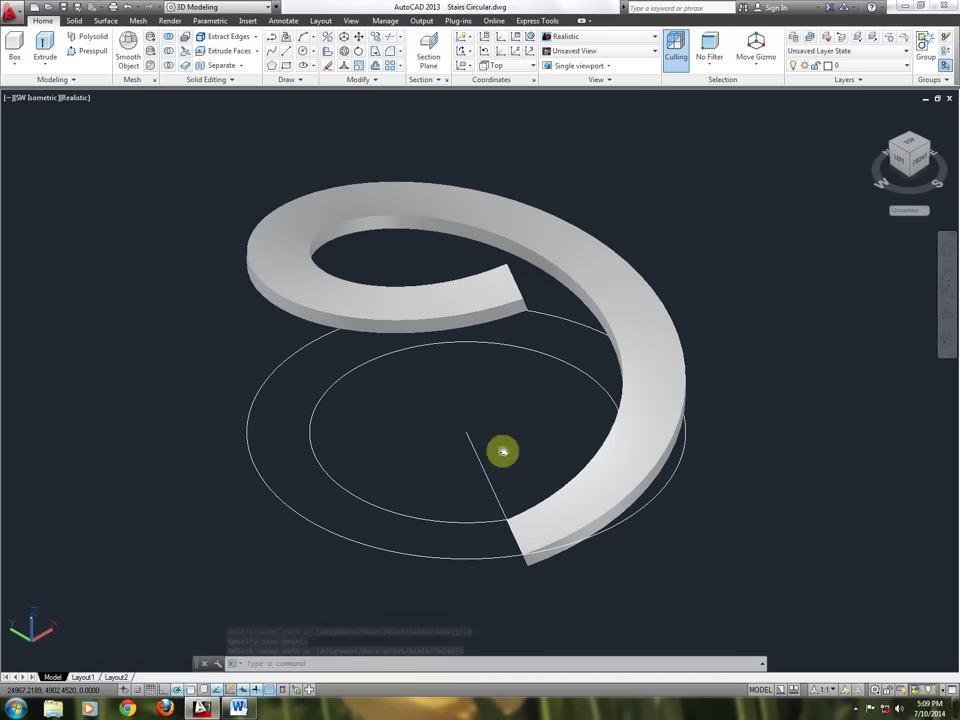
middle_drag(503, 451, 486, 461)
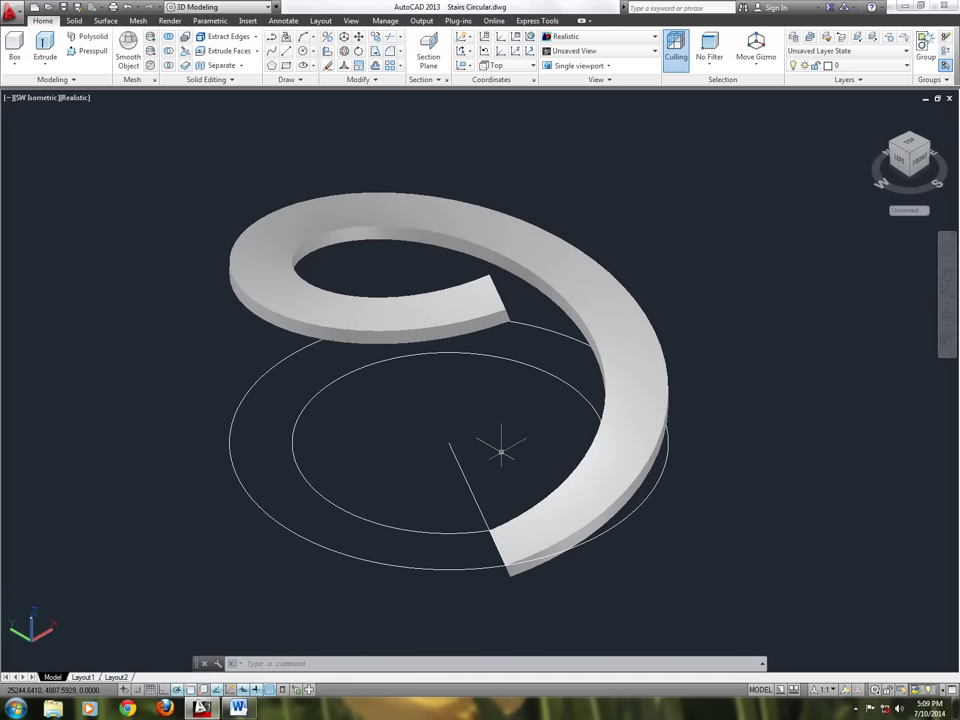
scroll(501, 452, down, 2)
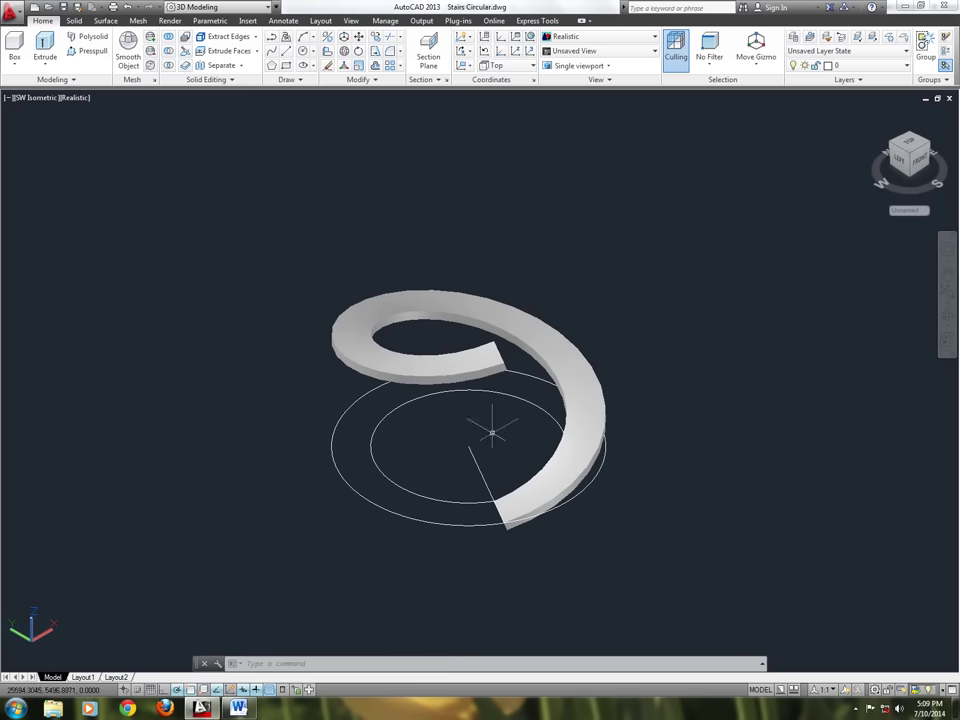
scroll(490, 448, up, 2)
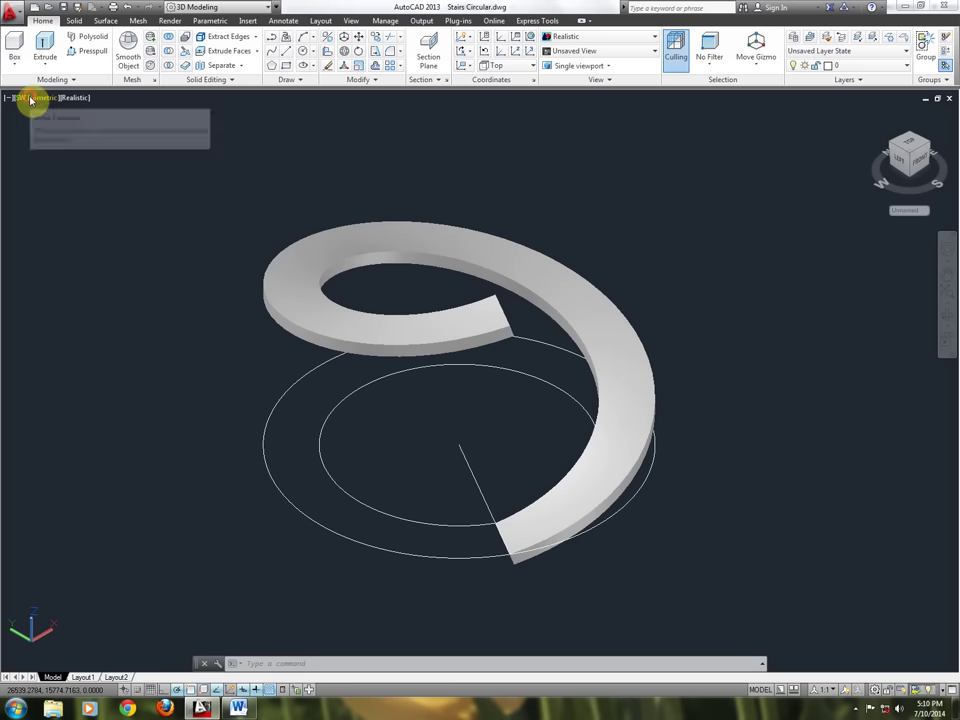
Switch to the Top view, zoom in on the ring, and briefly select the radial line
click(32, 99)
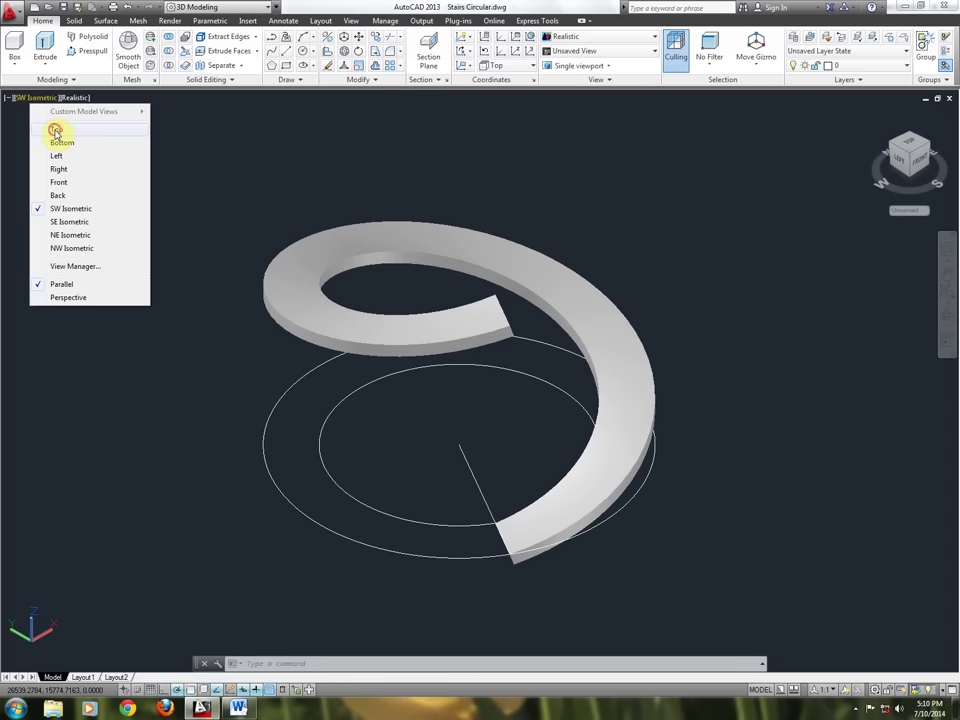
click(55, 131)
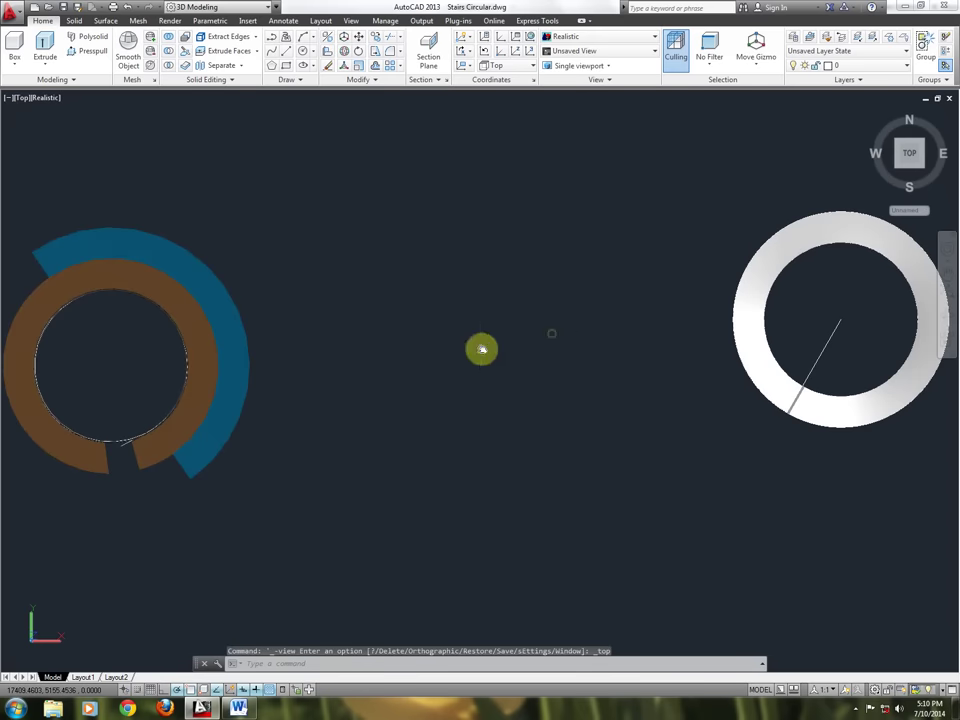
scroll(563, 429, up, 3)
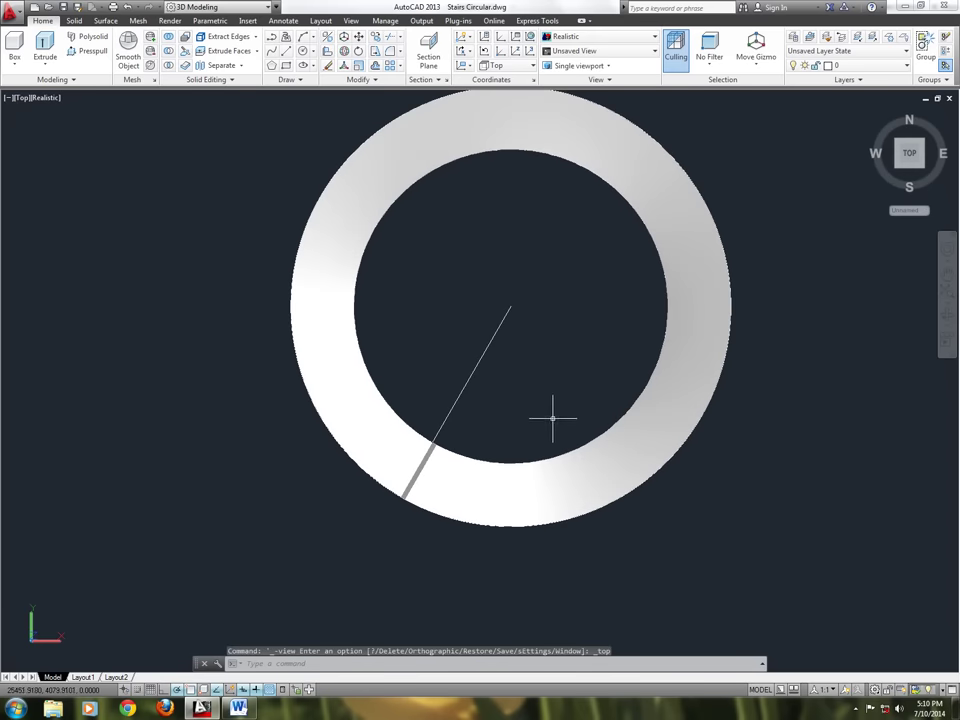
middle_drag(552, 418, 467, 439)
key(Escape)
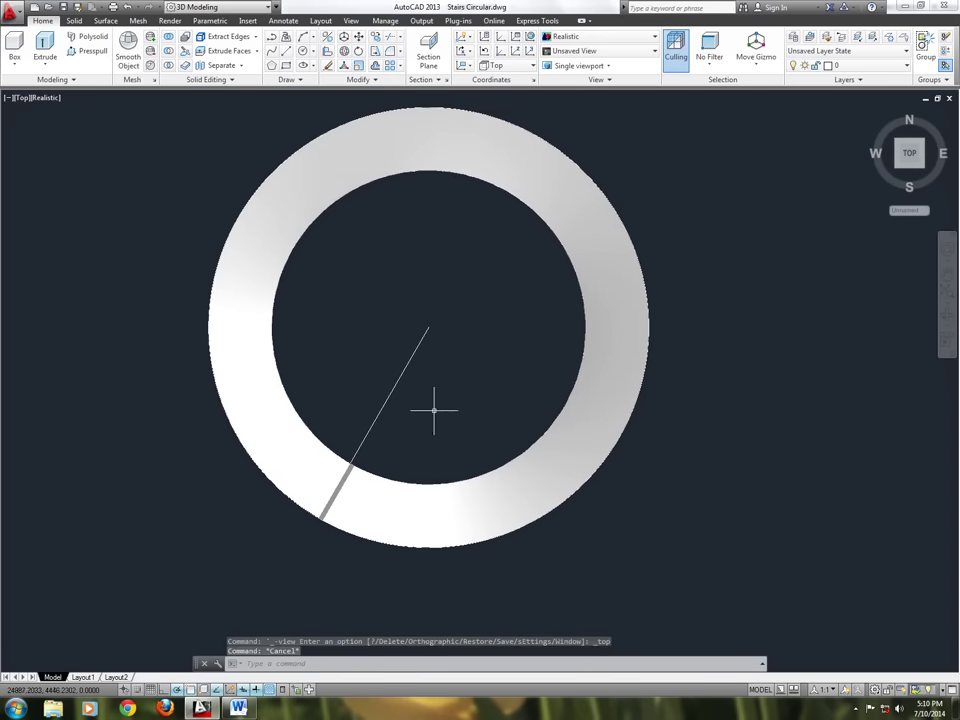
click(400, 377)
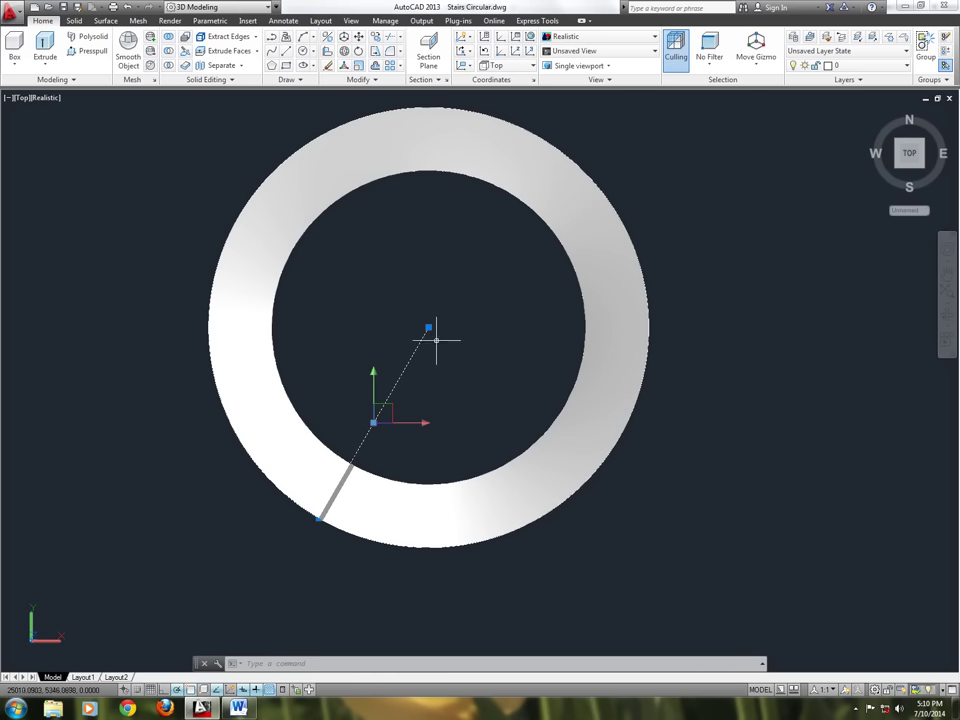
key(Escape)
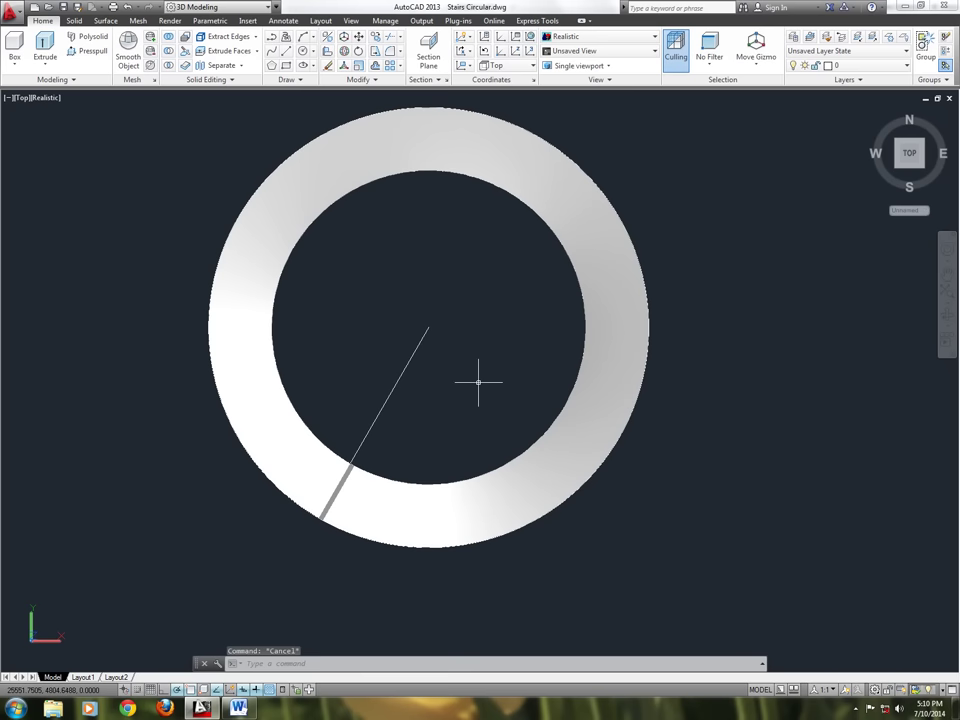
Polar-array the radial line into 30 copies around the ring's centre, 12° apart
text(AR)
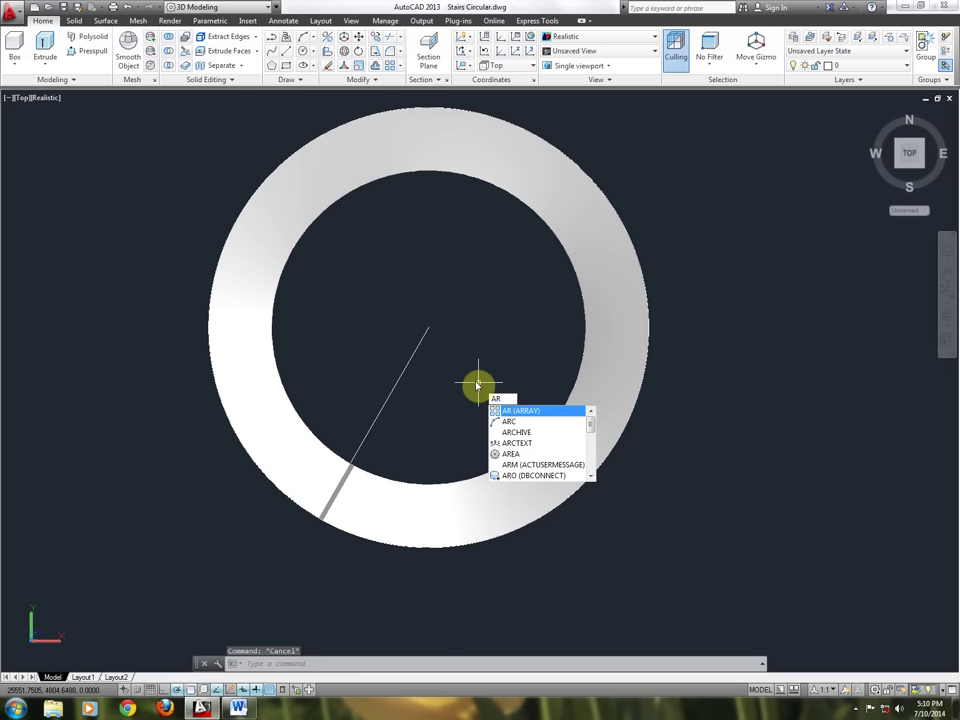
key(Return)
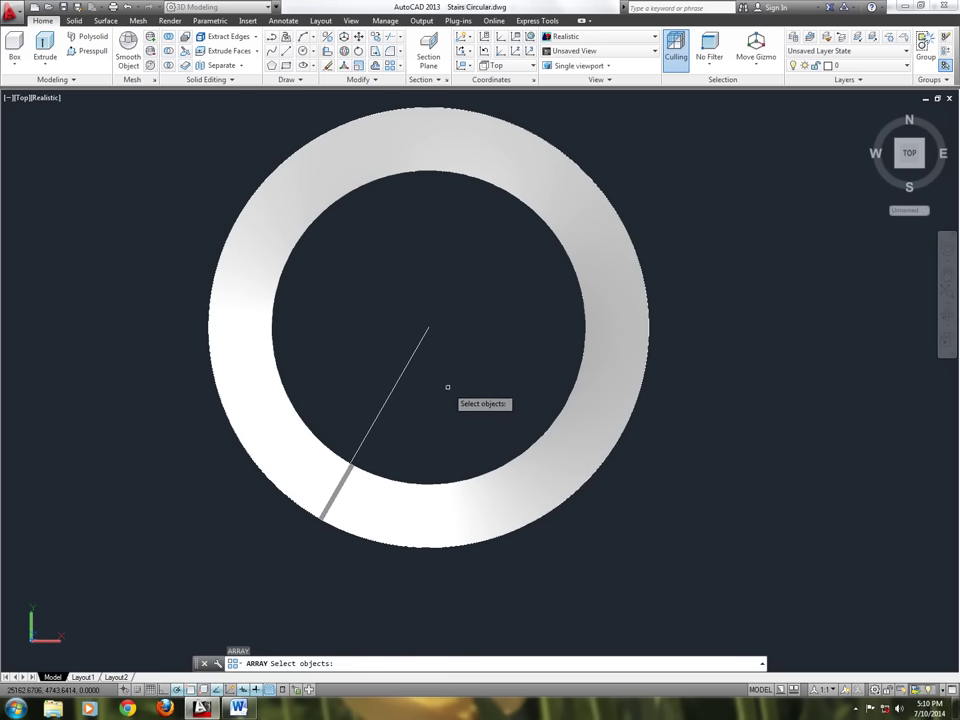
click(447, 387)
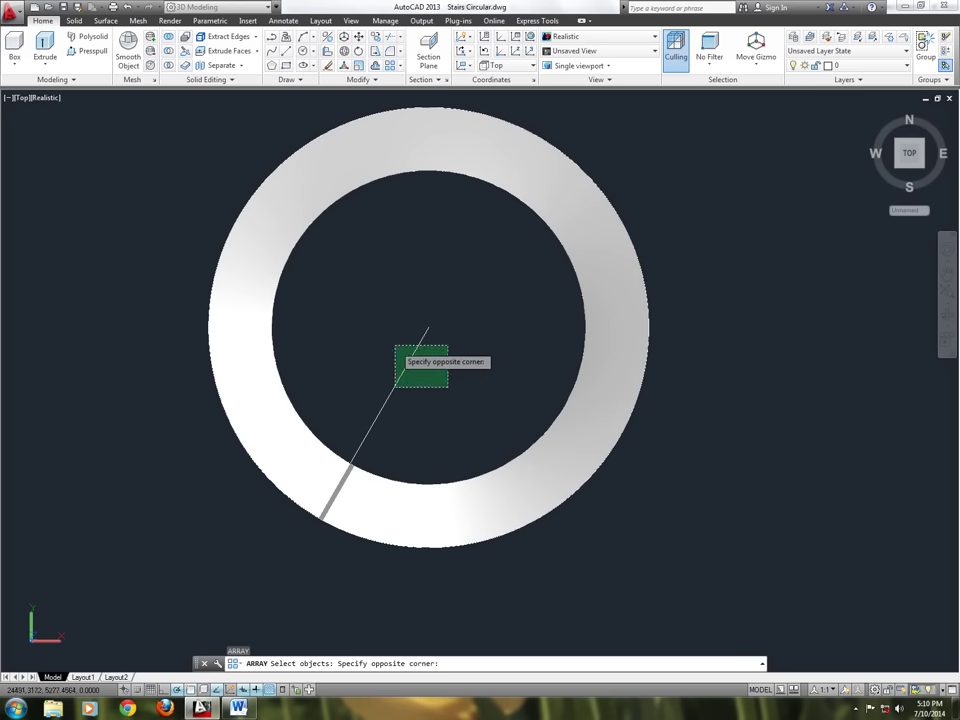
click(395, 349)
right_click(402, 355)
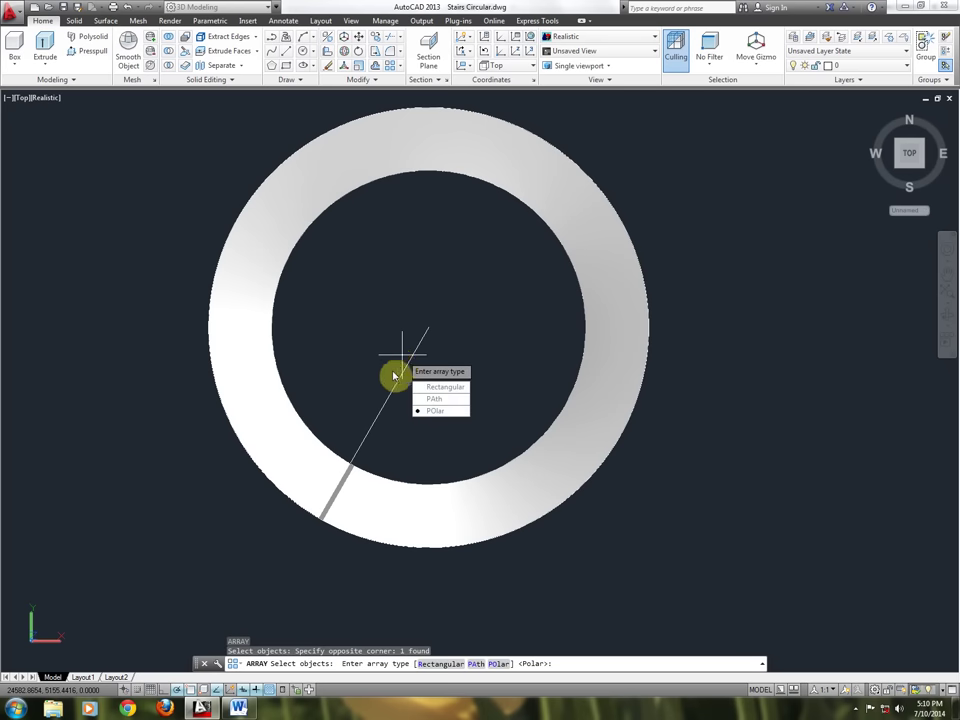
click(436, 412)
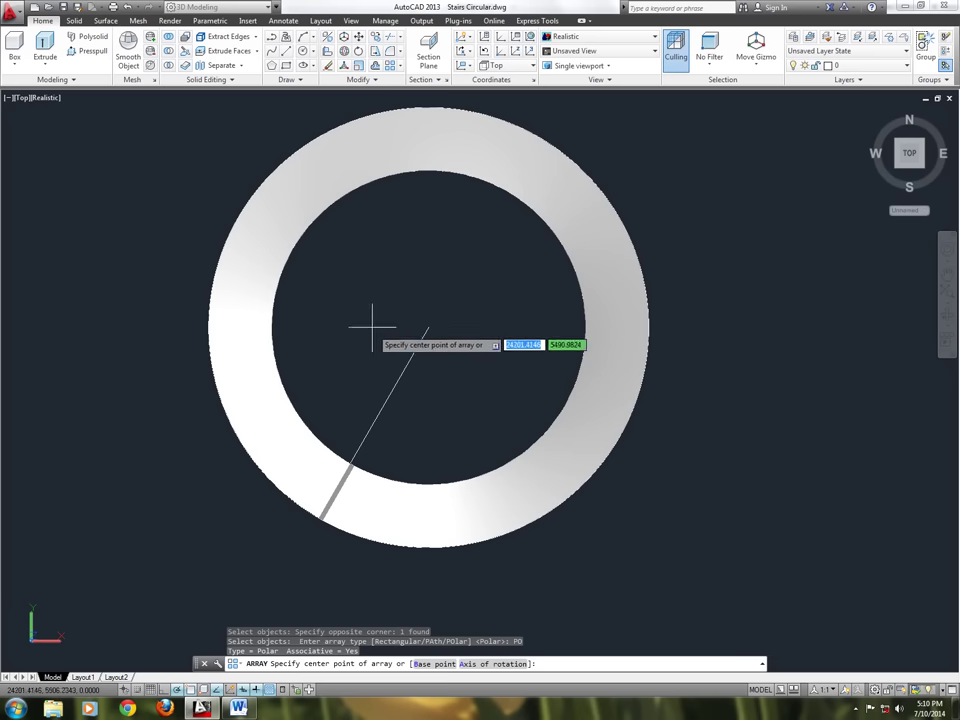
click(428, 327)
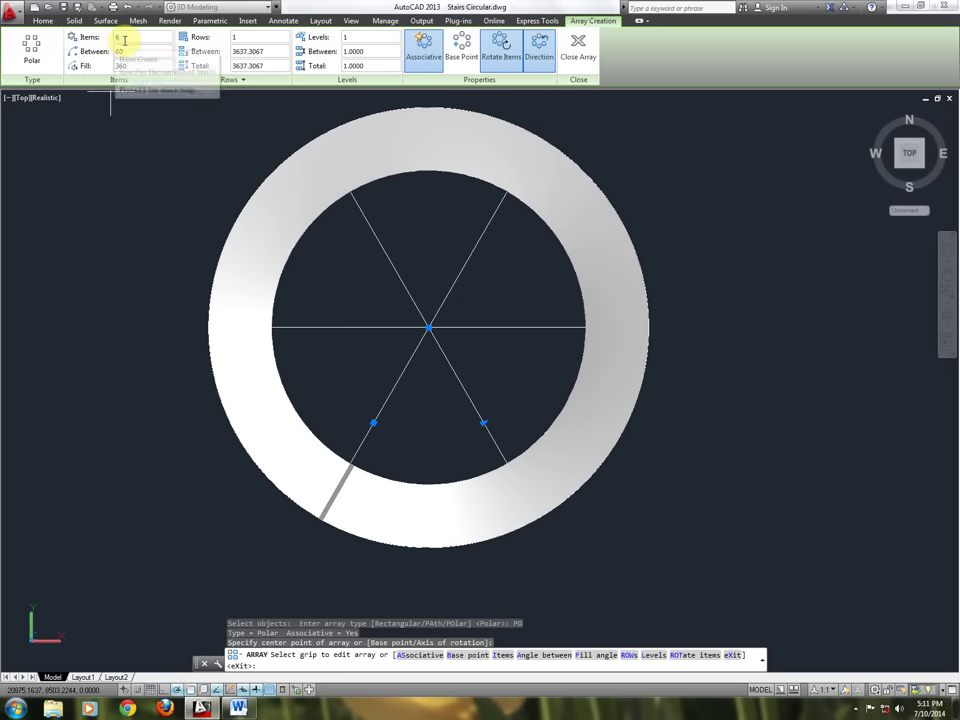
click(125, 38)
text(30)
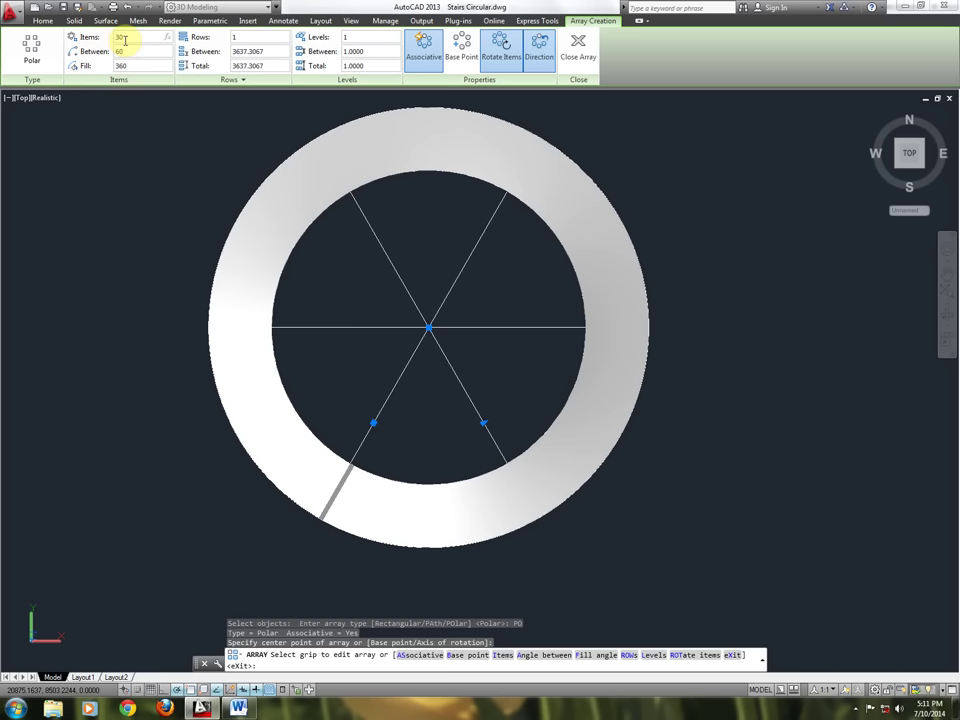
key(Return)
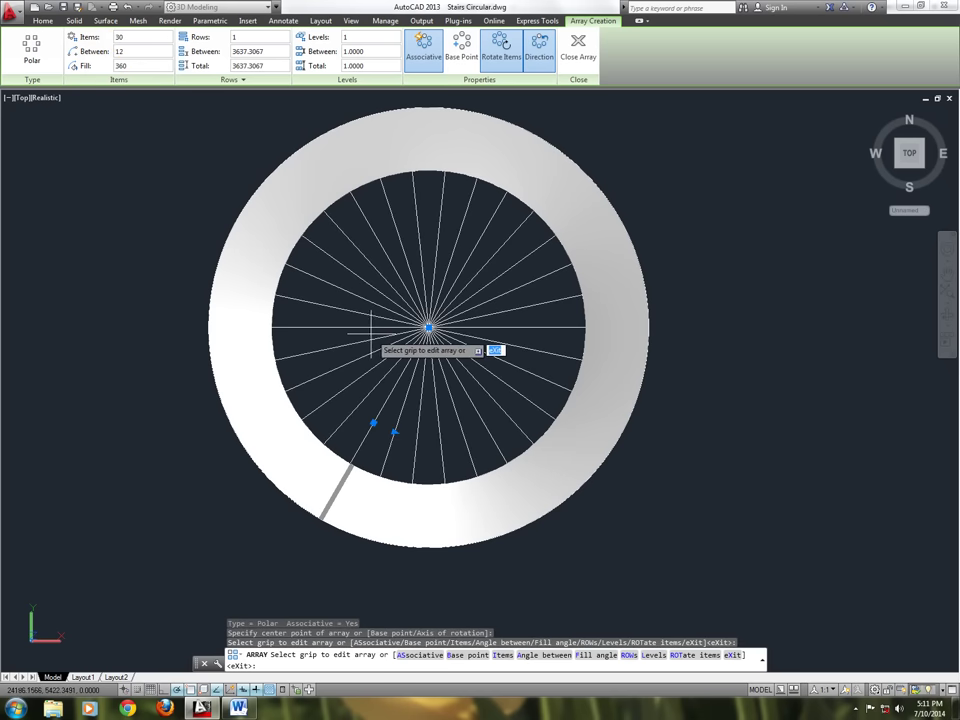
key(Escape)
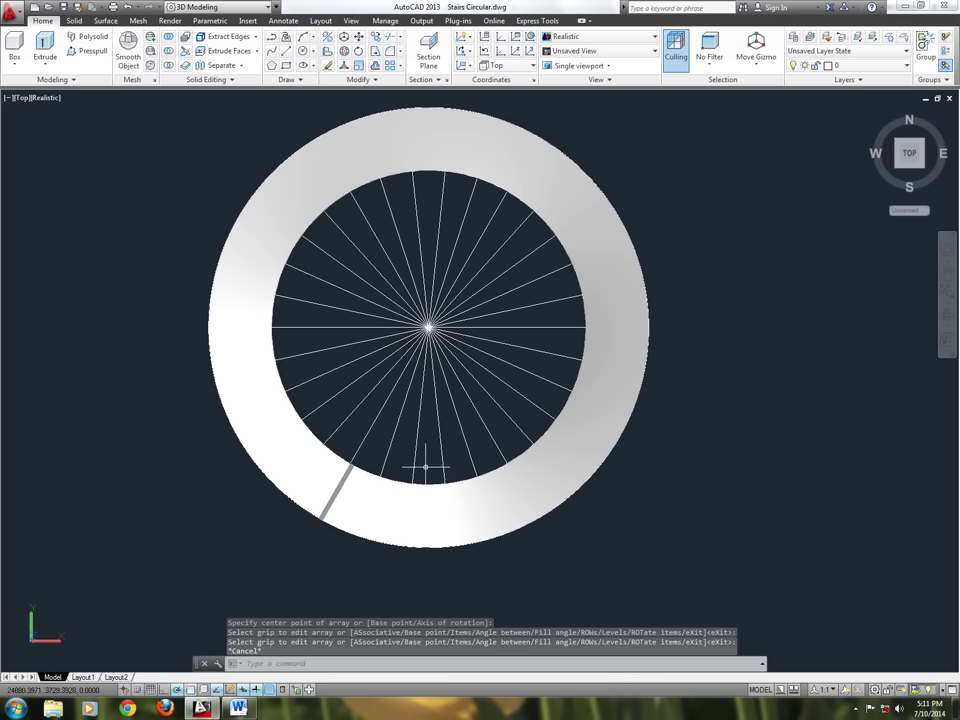
scroll(400, 452, up, 2)
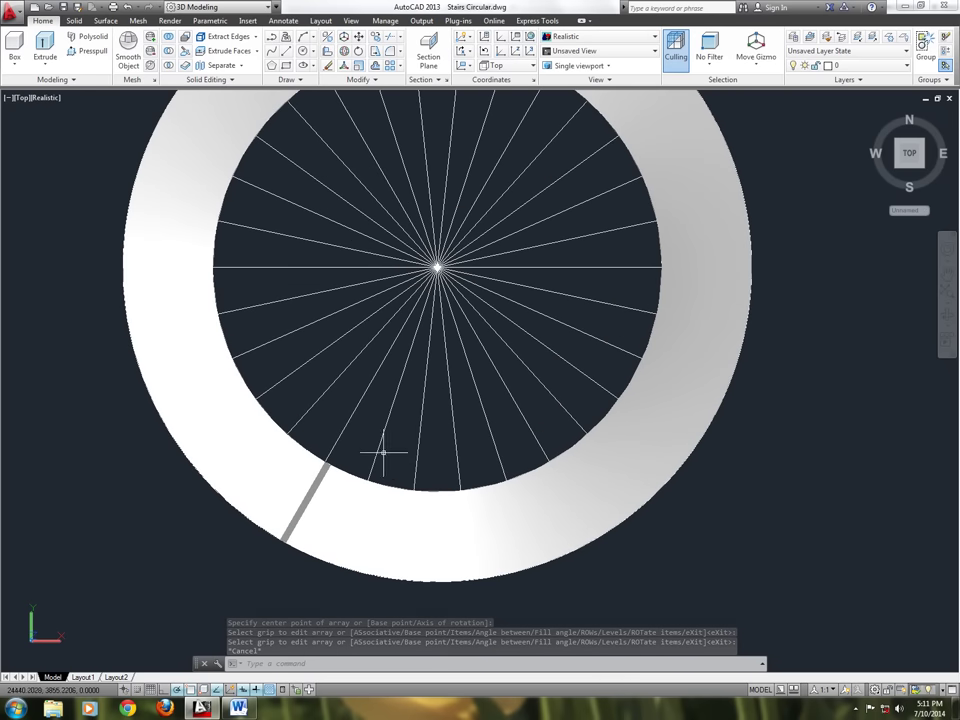
middle_drag(400, 435, 381, 469)
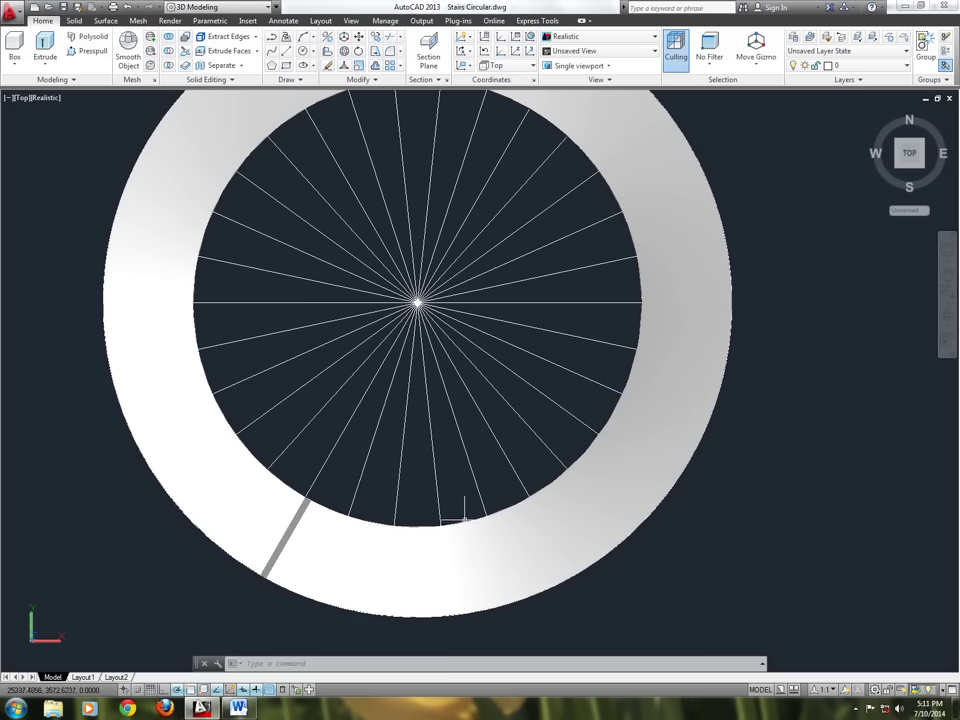
scroll(452, 483, down, 2)
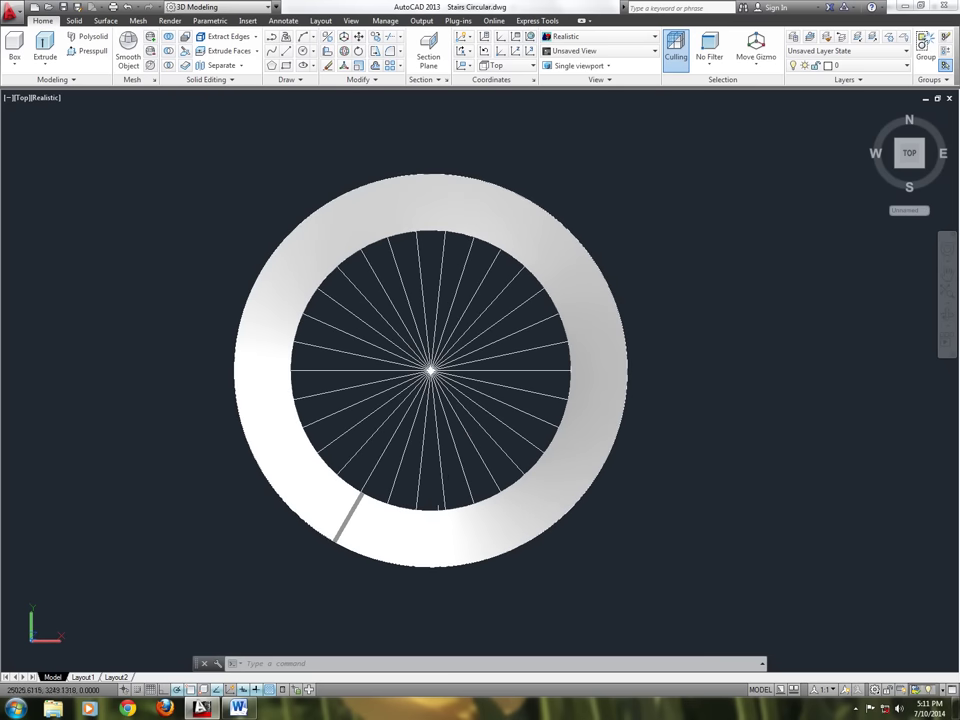
scroll(436, 510, up, 2)
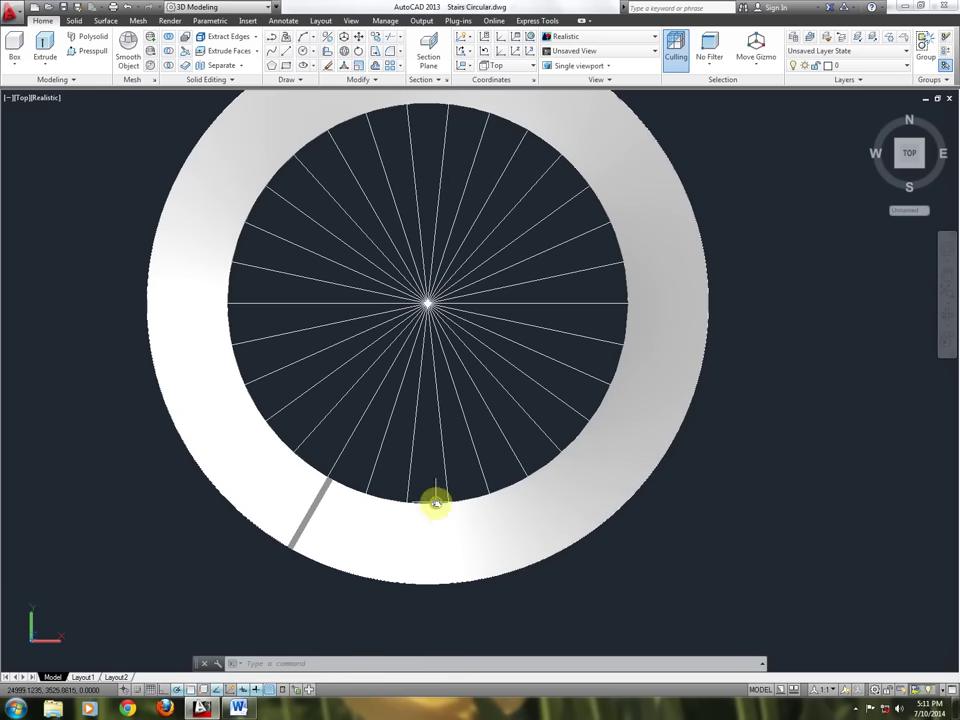
middle_drag(436, 503, 409, 520)
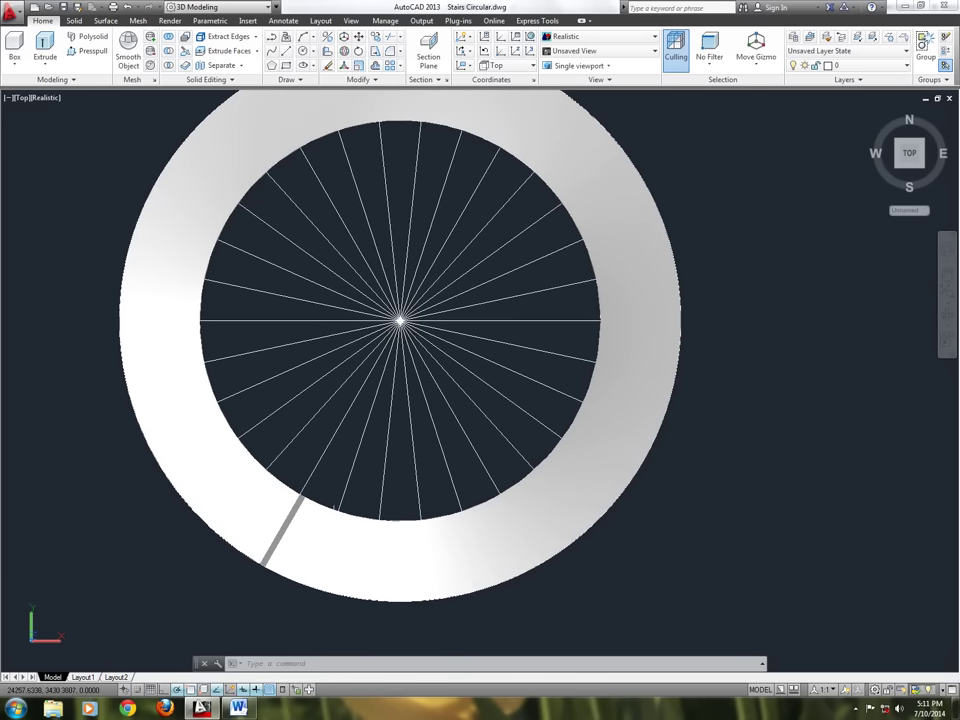
click(296, 500)
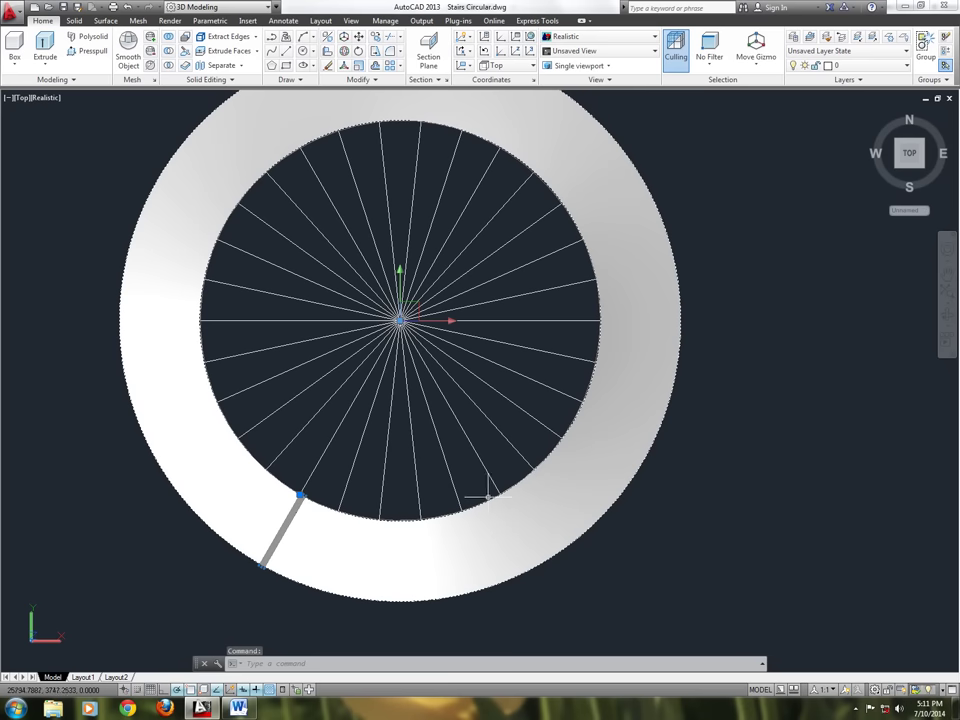
key(Escape)
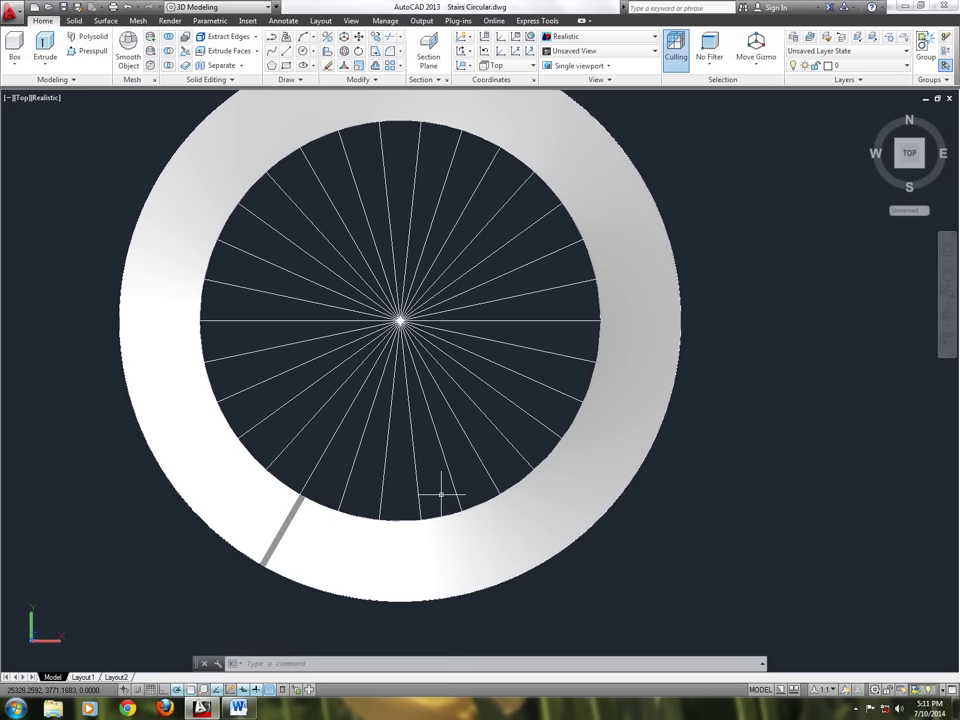
text(s)
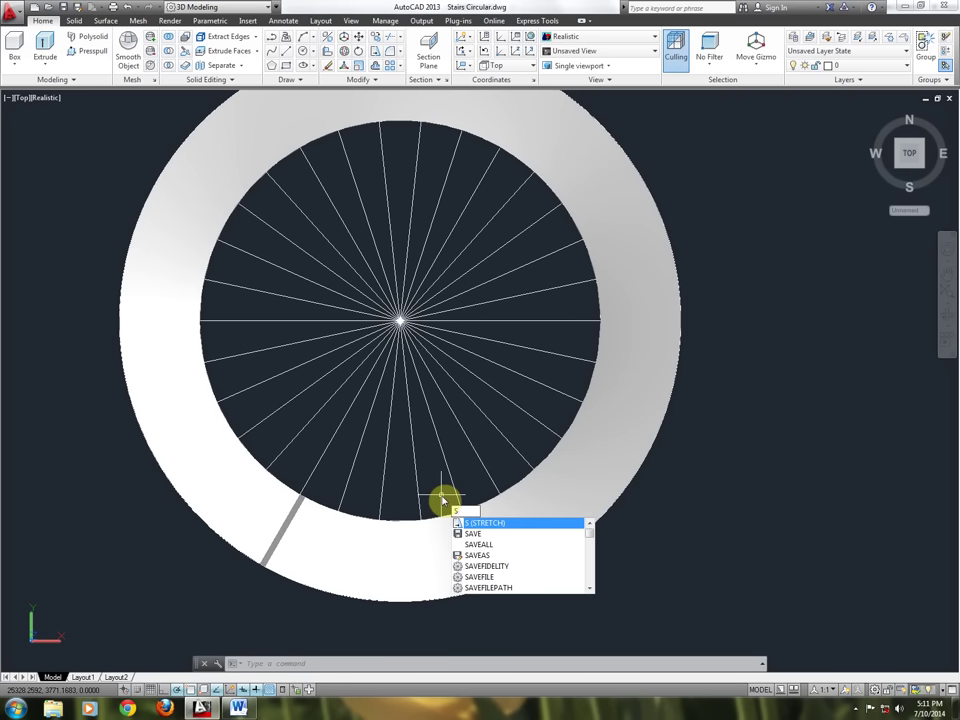
text(l)
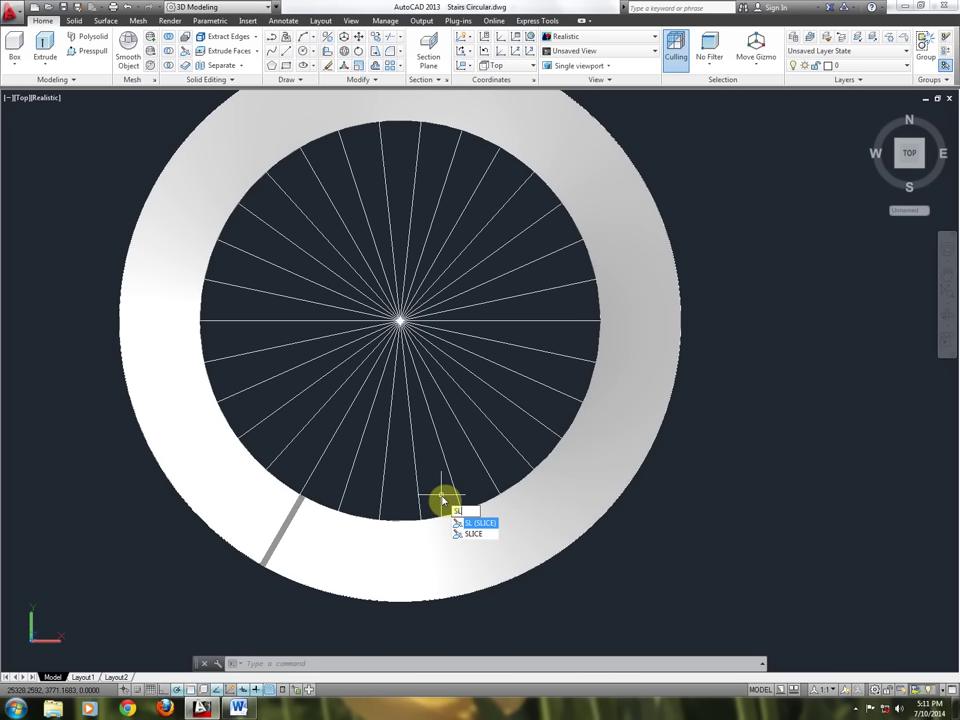
Slice the ring solid with a plane through two points on a radial line
key(Return)
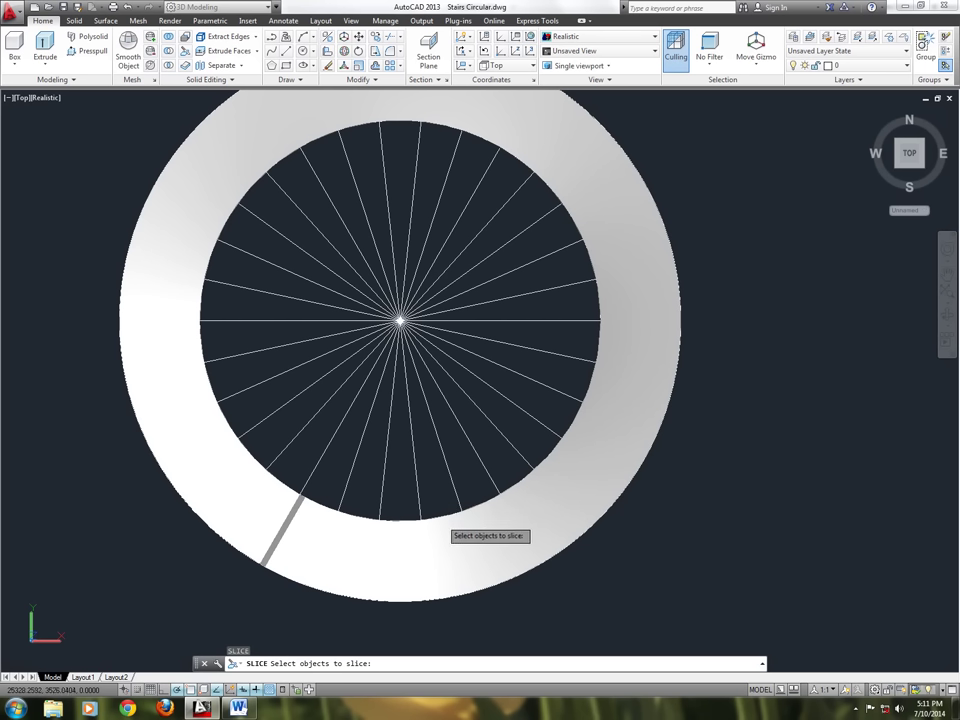
click(441, 516)
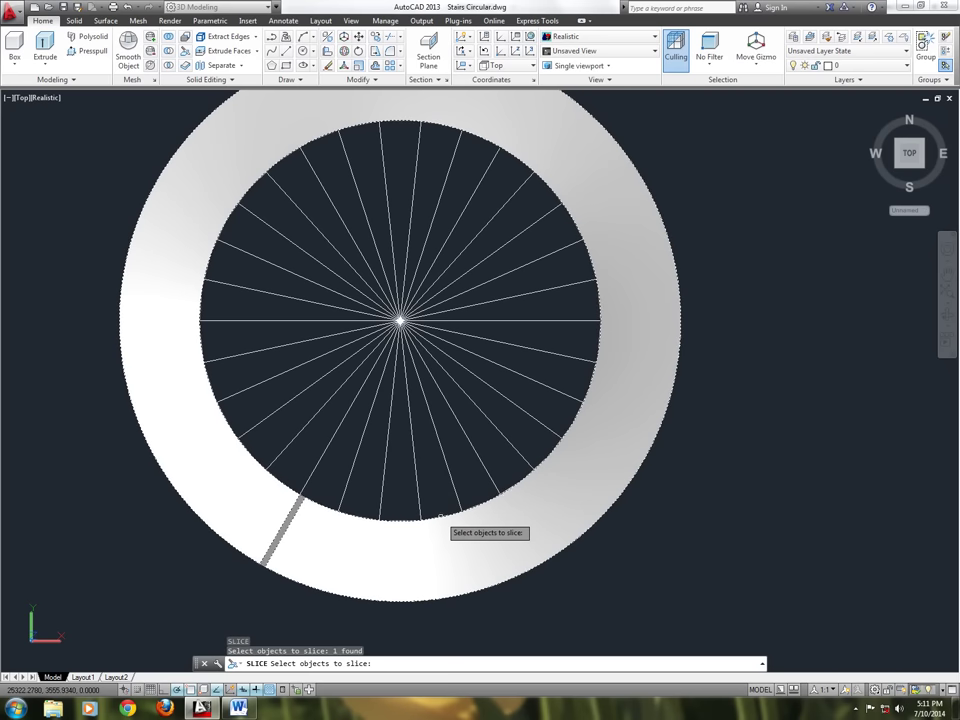
key(Return)
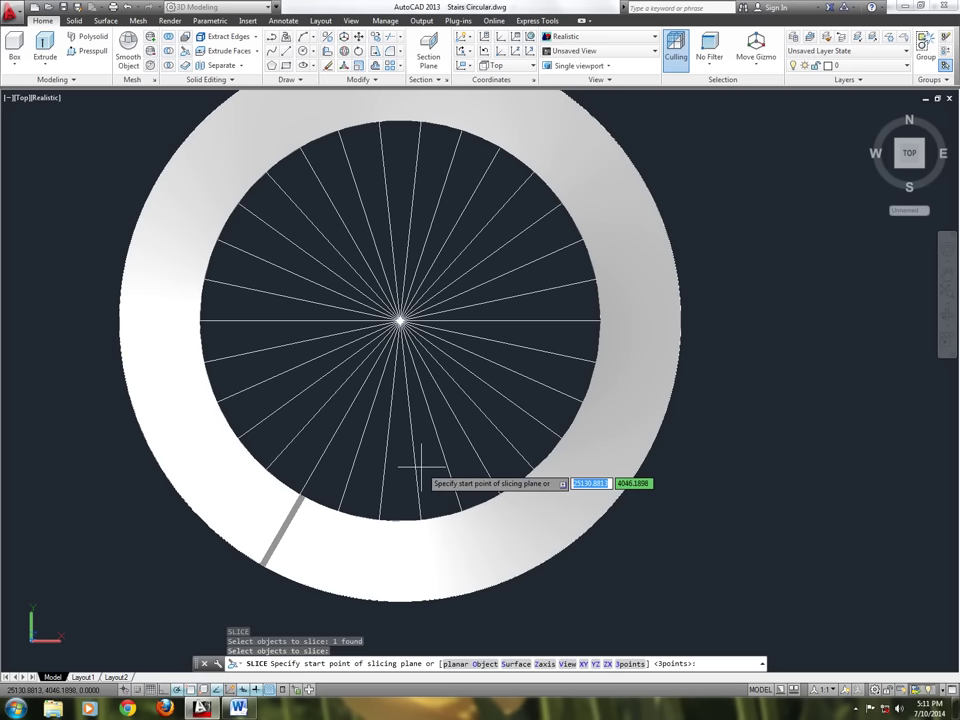
scroll(372, 494, up, 2)
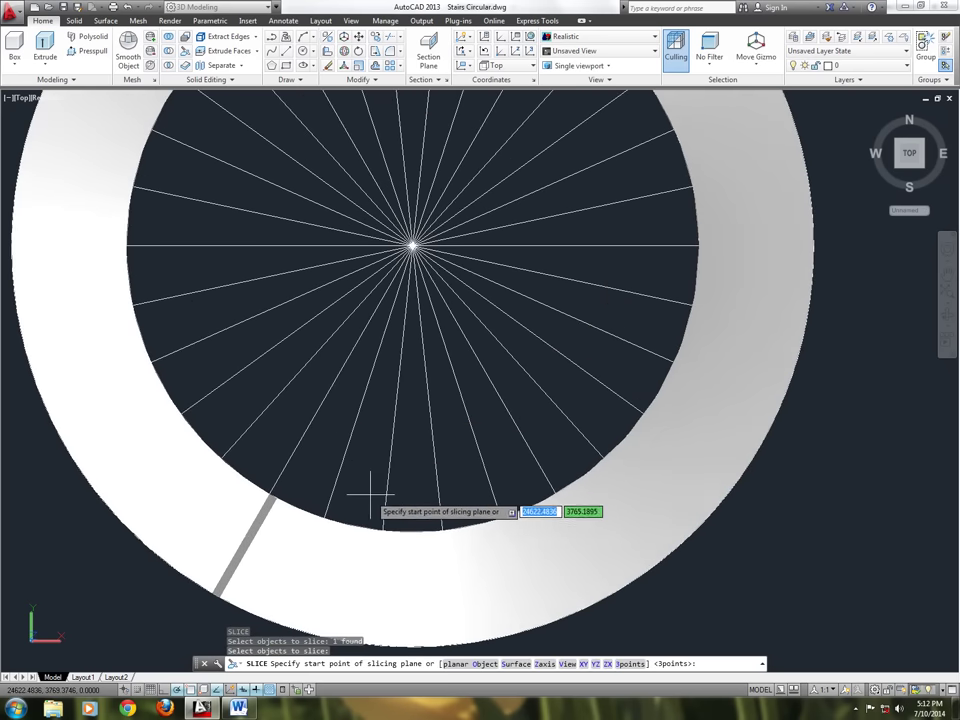
scroll(381, 476, down, 1)
scroll(386, 478, down, 2)
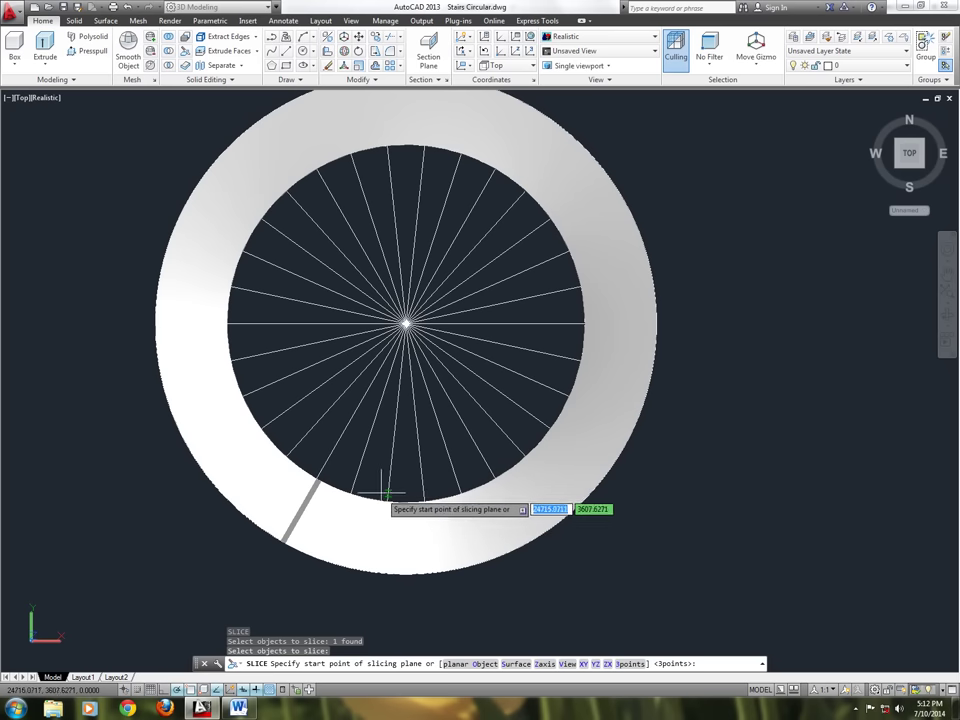
scroll(350, 512, up, 2)
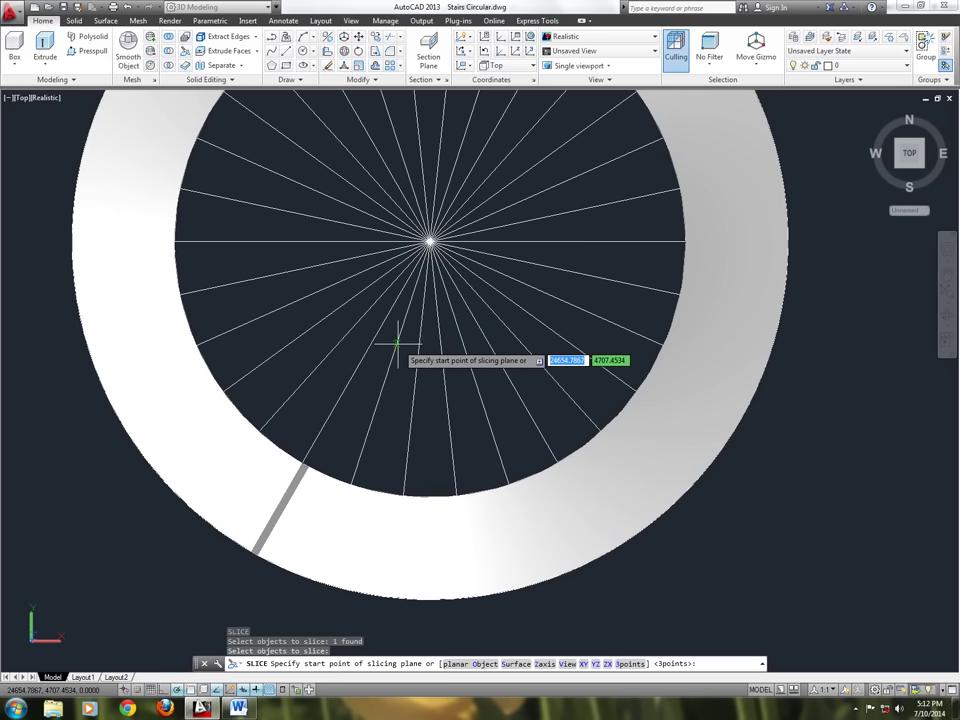
click(397, 344)
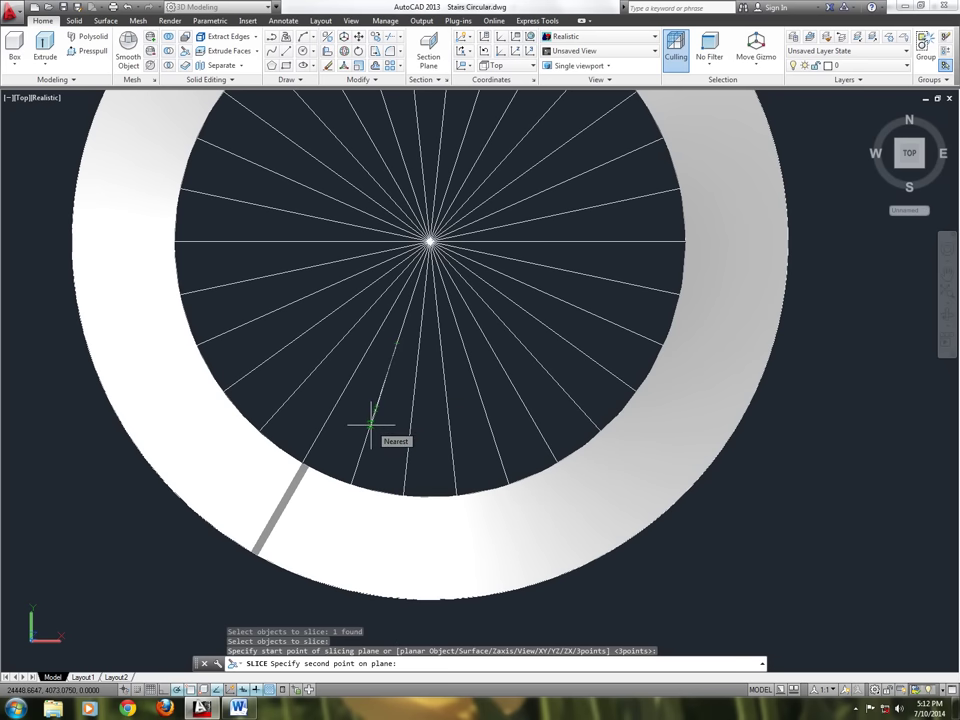
click(371, 425)
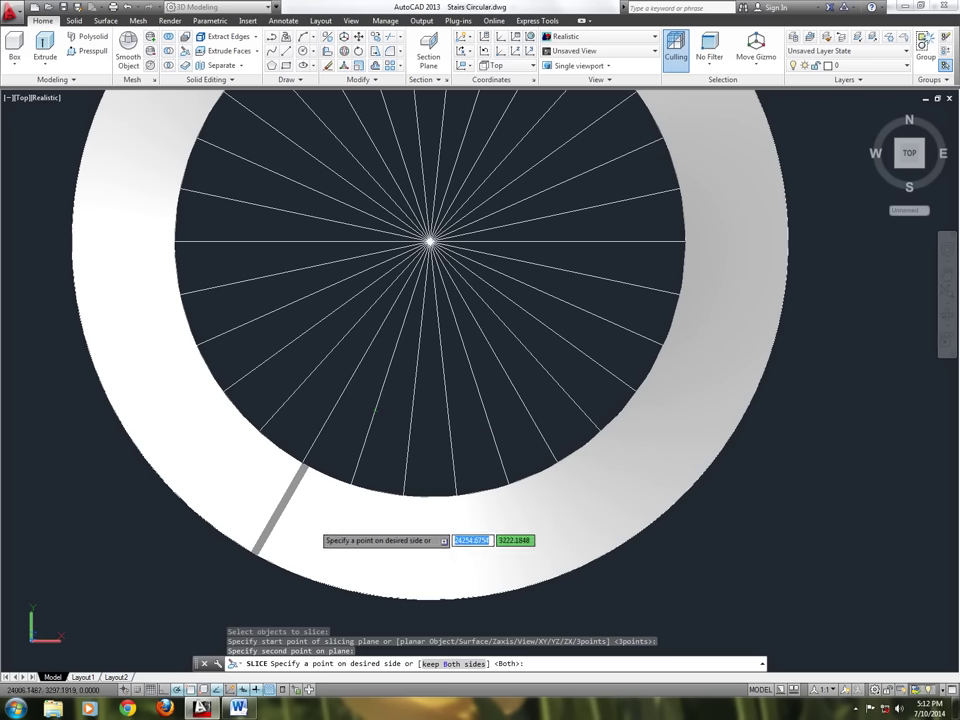
click(345, 444)
scroll(350, 446, down, 2)
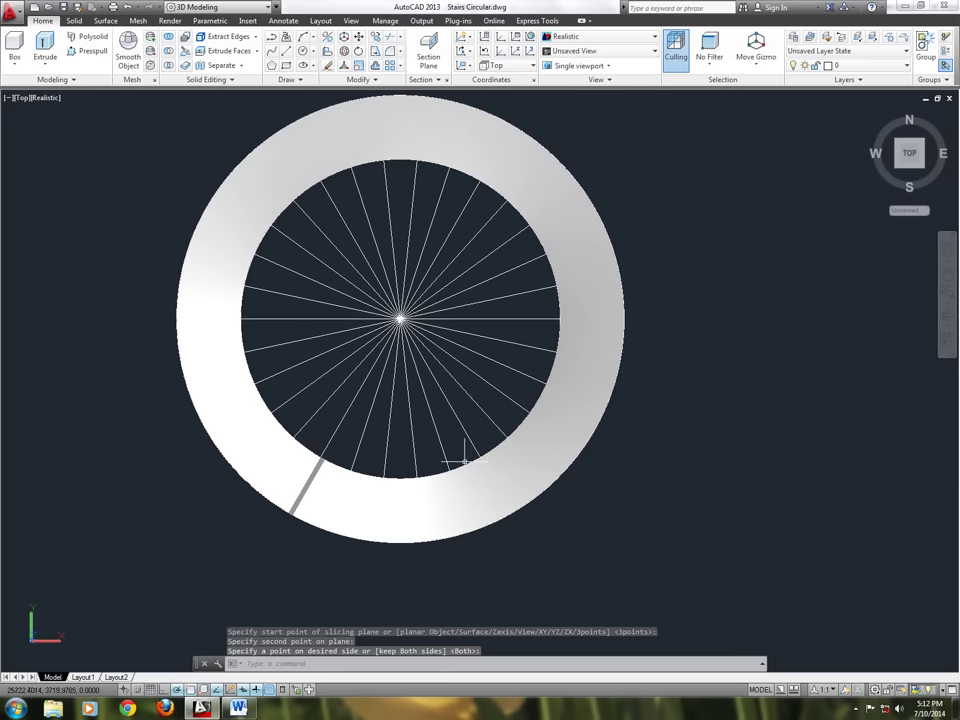
click(552, 485)
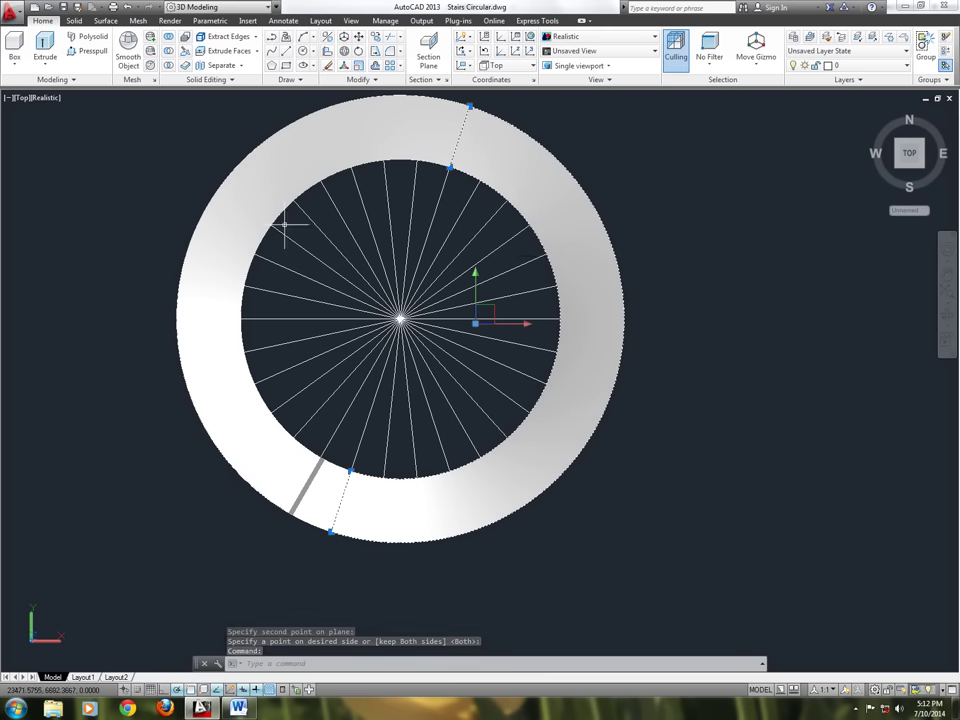
click(185, 372)
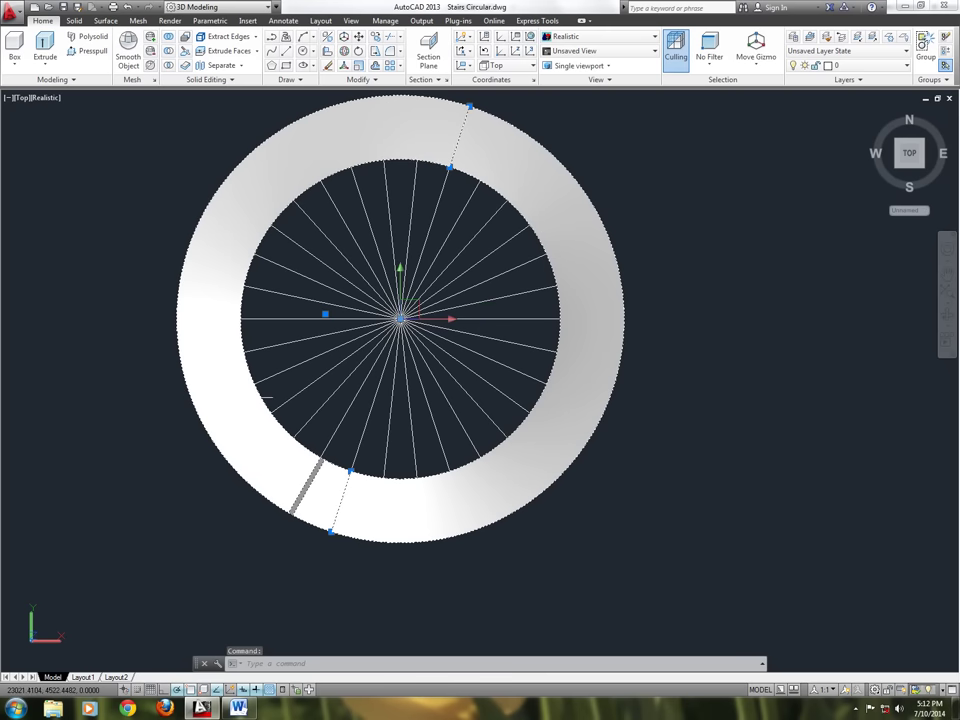
key(Escape)
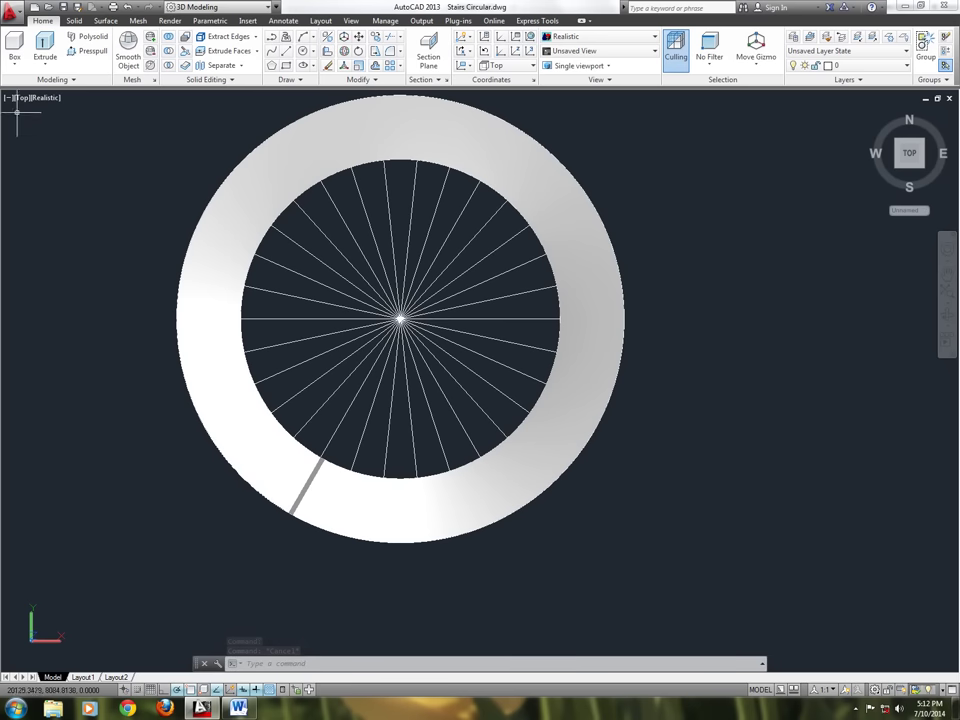
scroll(374, 511, up, 2)
middle_drag(500, 400, 471, 430)
text(S)
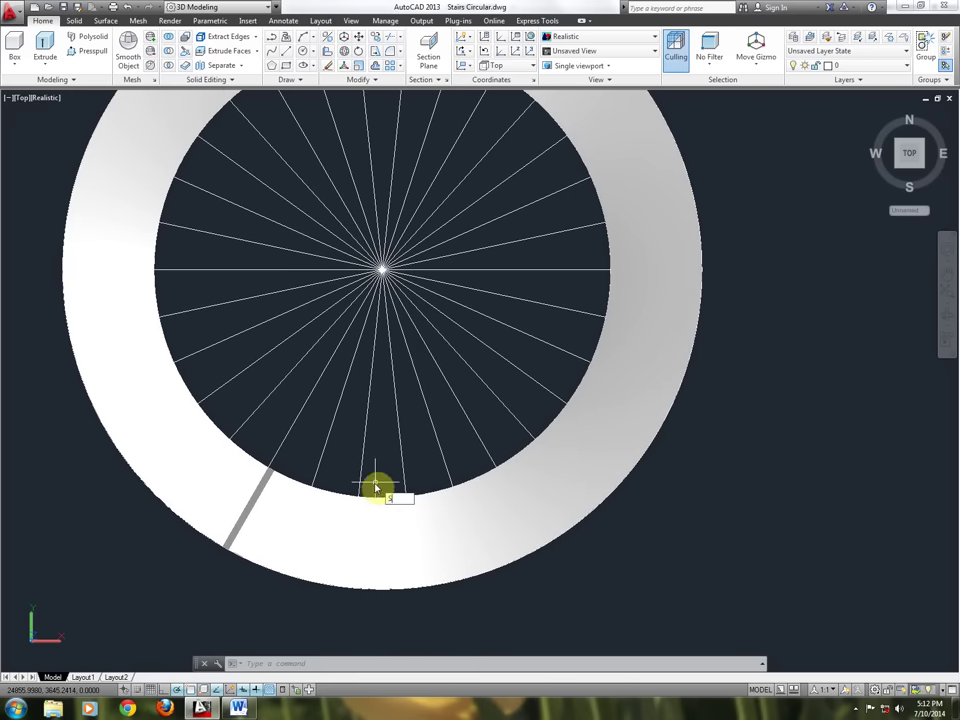
Slice the ring piece along the next radial line, keeping both sides, to free the first tread wedge
text(L)
key(Return)
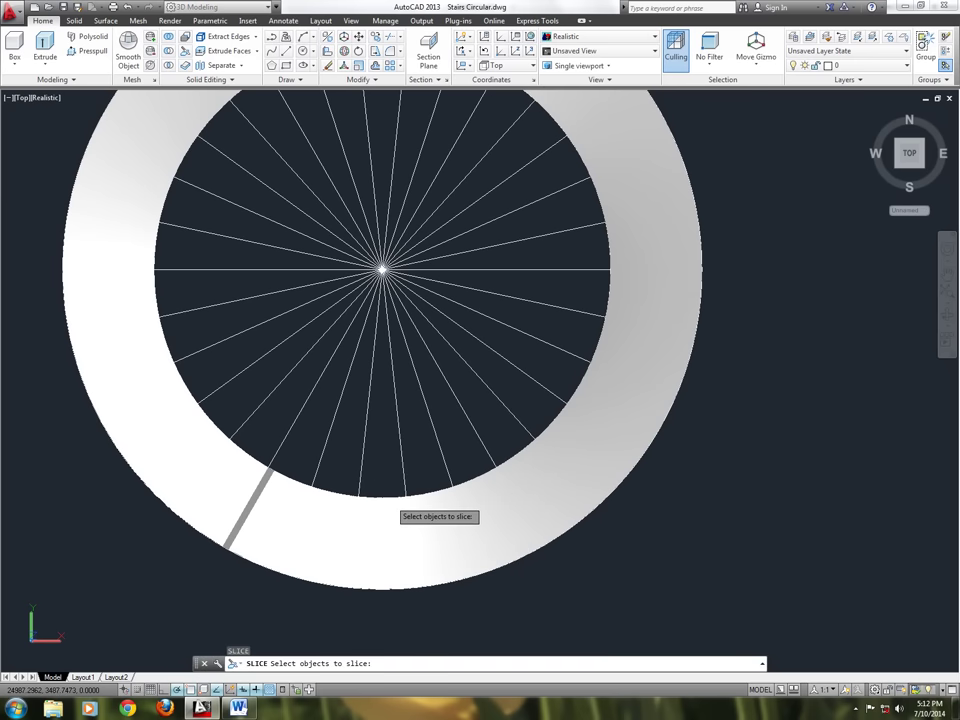
click(392, 508)
scroll(390, 497, down, 2)
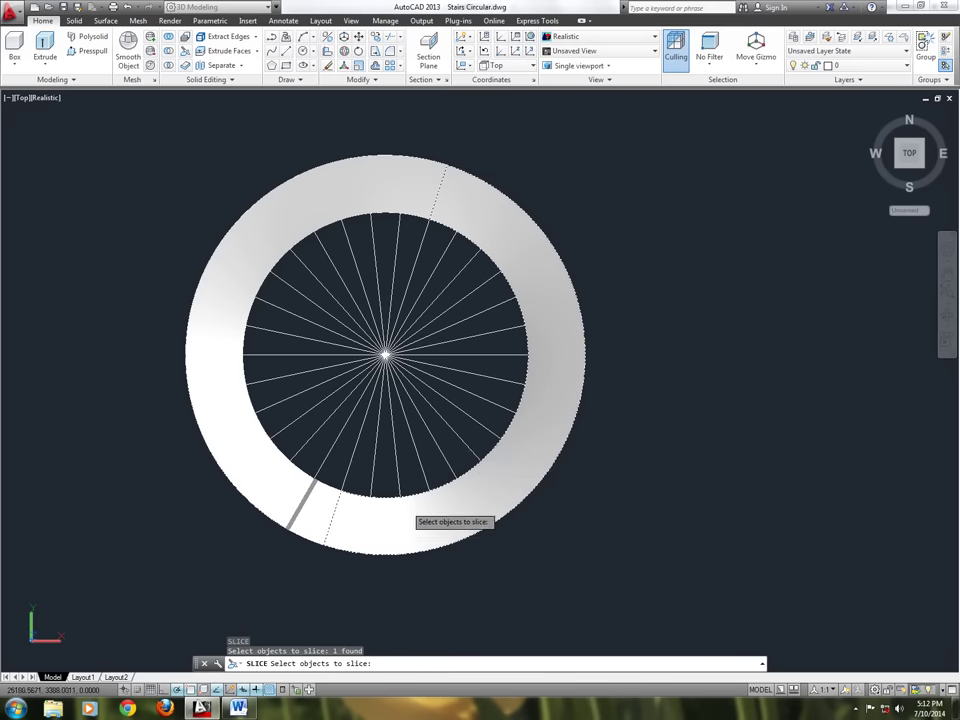
scroll(368, 502, up, 2)
key(Return)
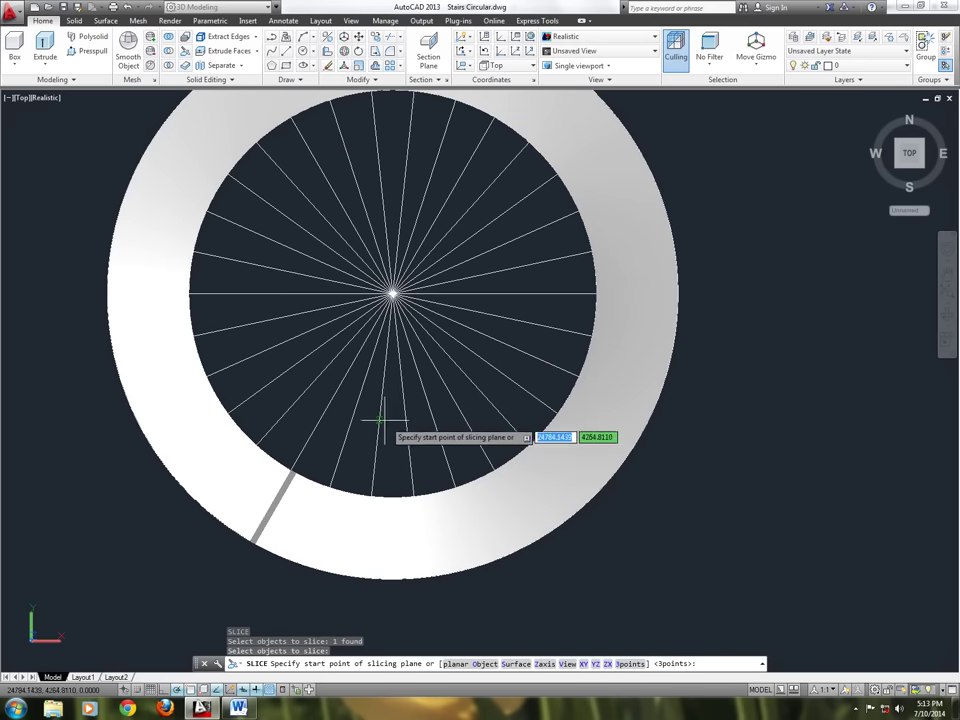
click(381, 400)
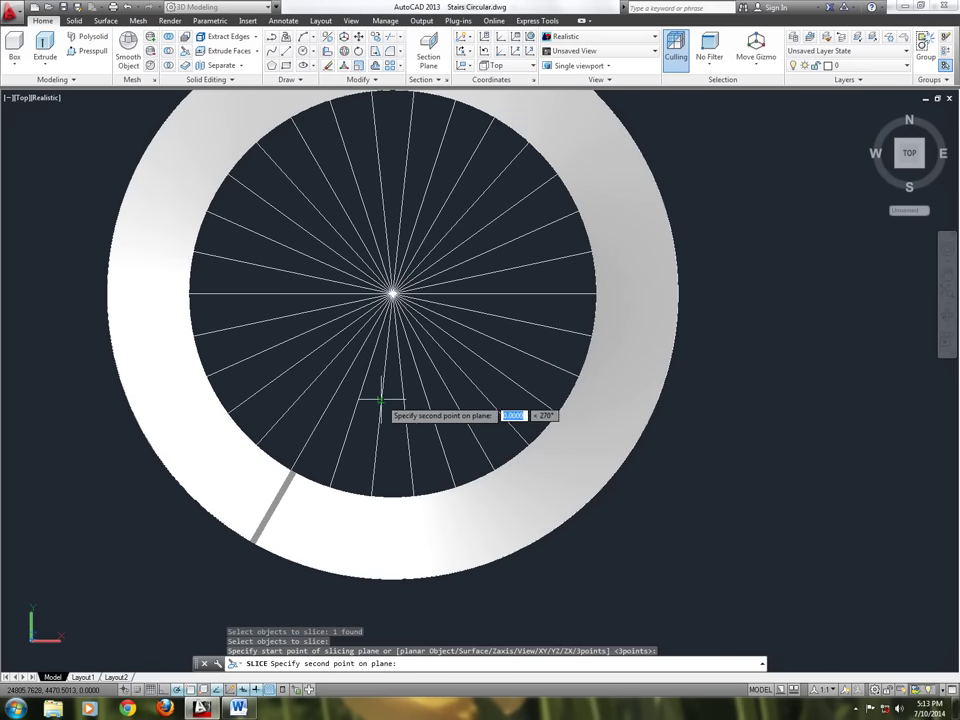
click(376, 466)
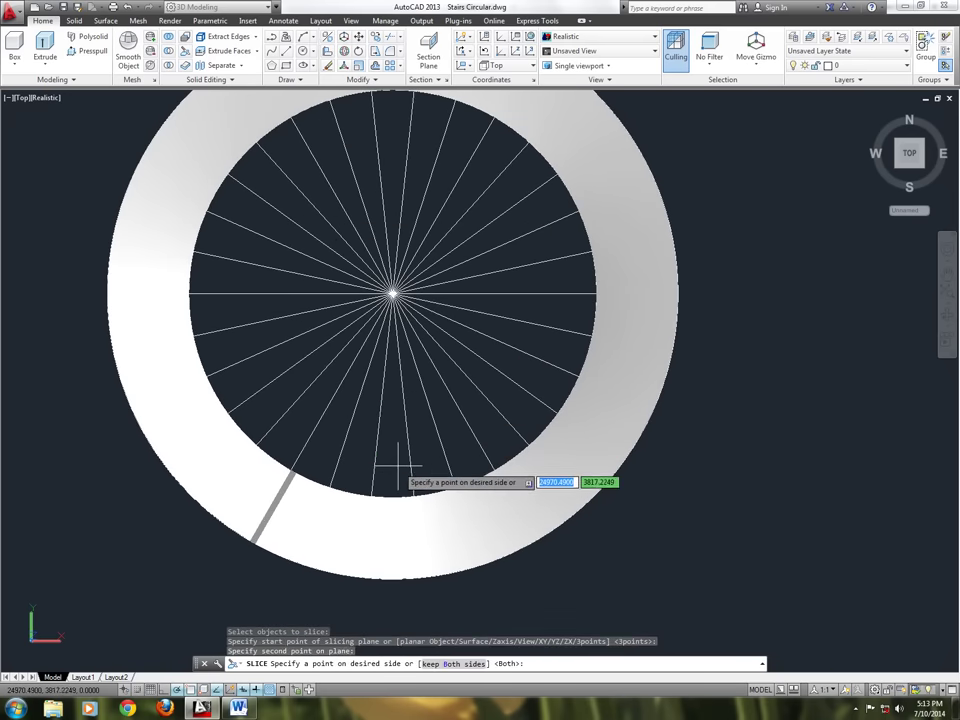
key(Return)
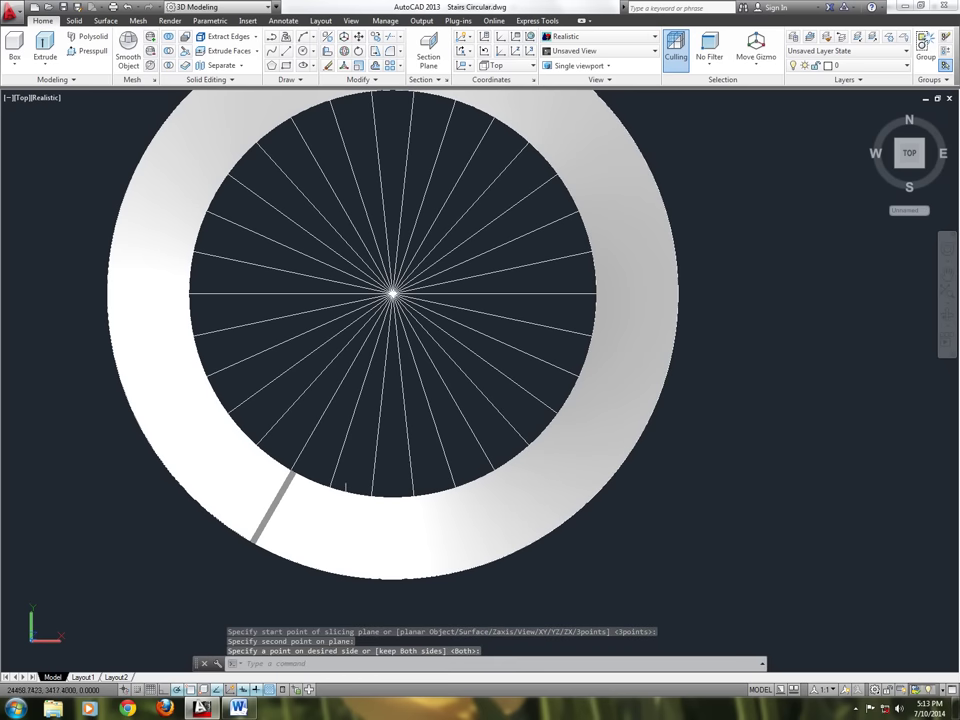
Select the new narrow tread wedge to check it, then clear the selection
click(345, 490)
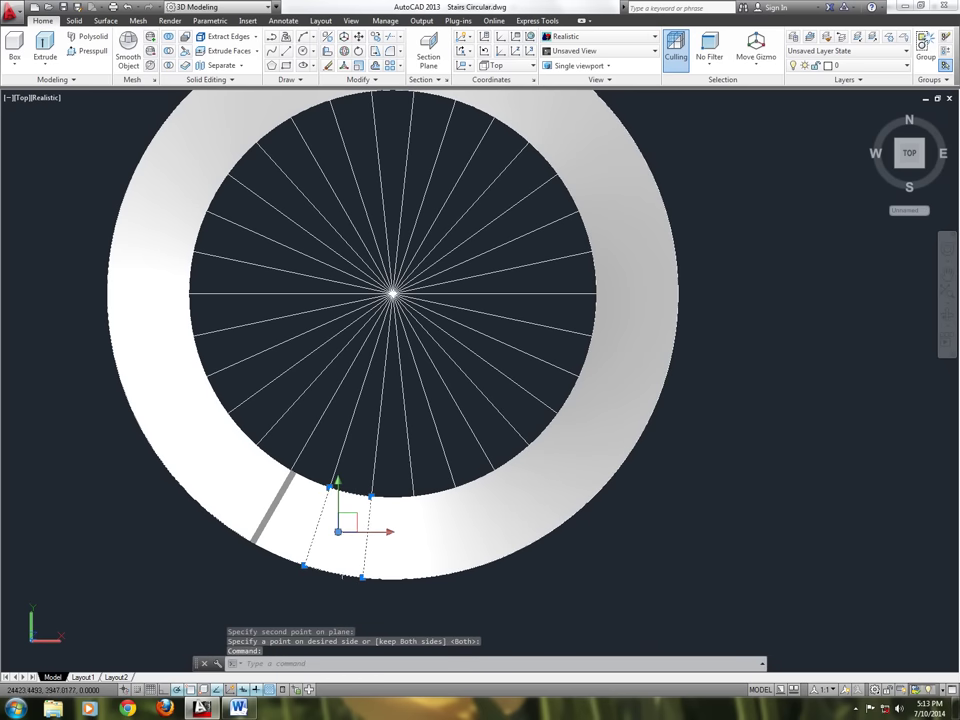
scroll(341, 551, up, 2)
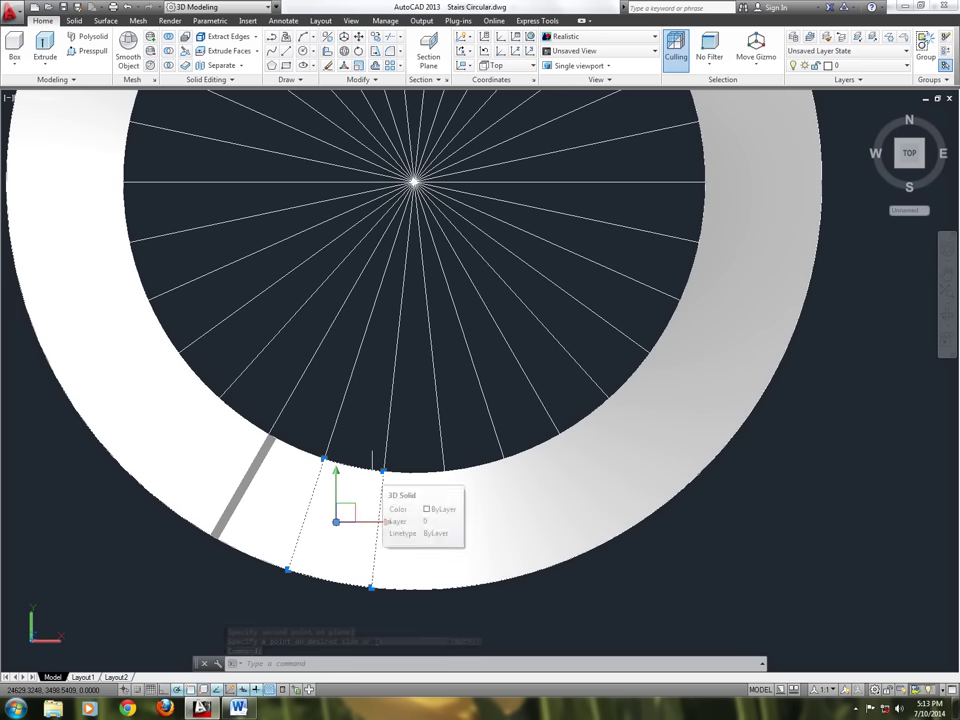
key(Escape)
scroll(375, 468, down, 2)
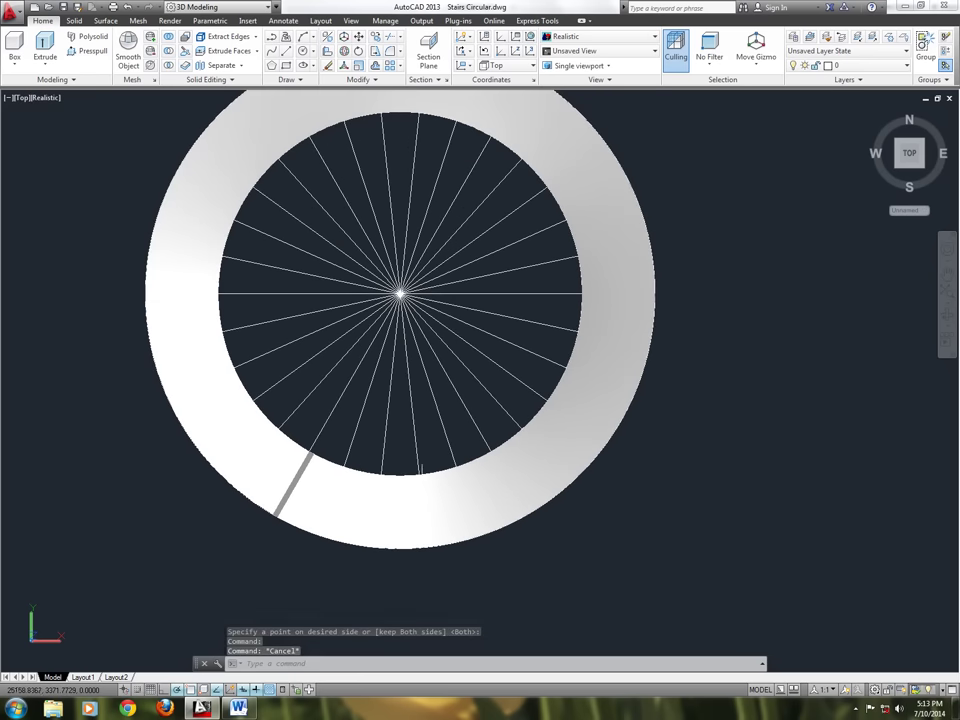
scroll(423, 484, up, 2)
Slice the ring along the first two radial lines at its lower left, keeping both pieces each time
text(s)
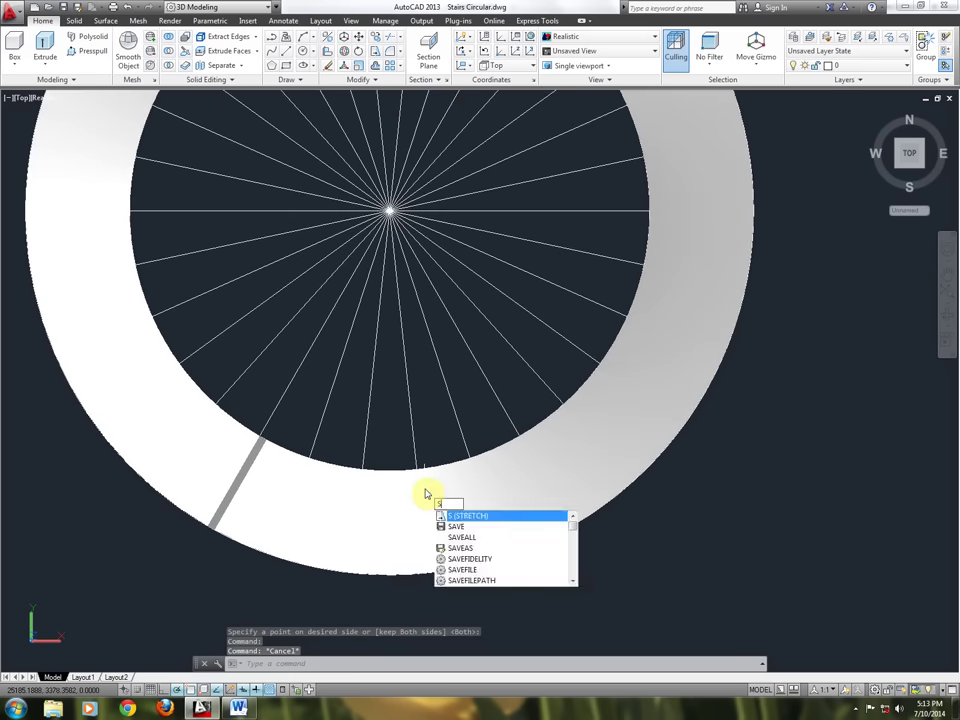
text(l)
key(Return)
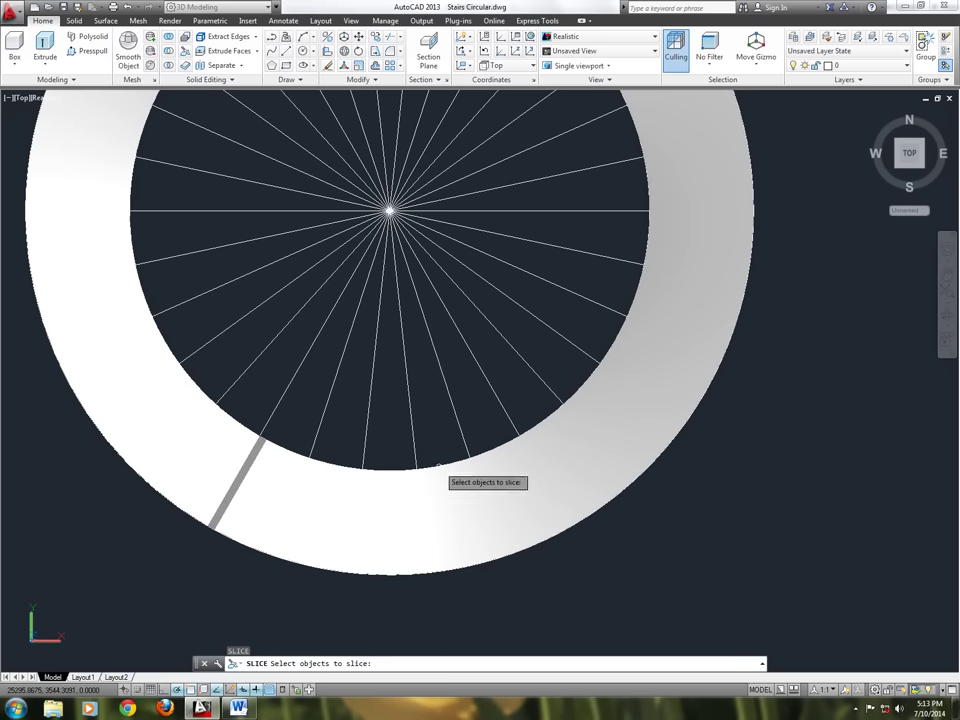
click(437, 466)
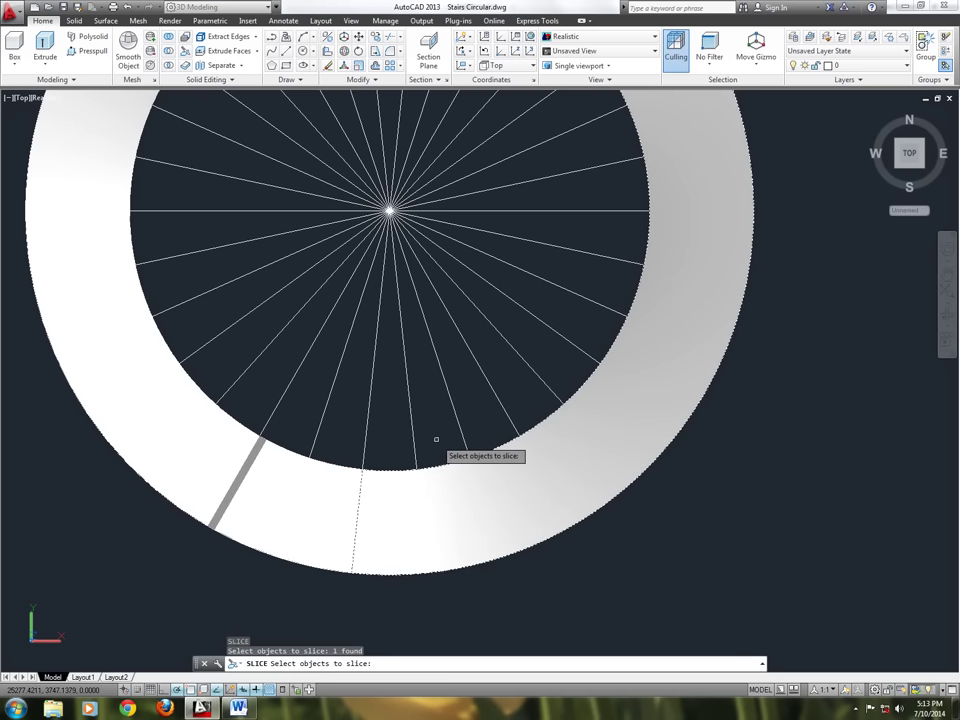
key(Return)
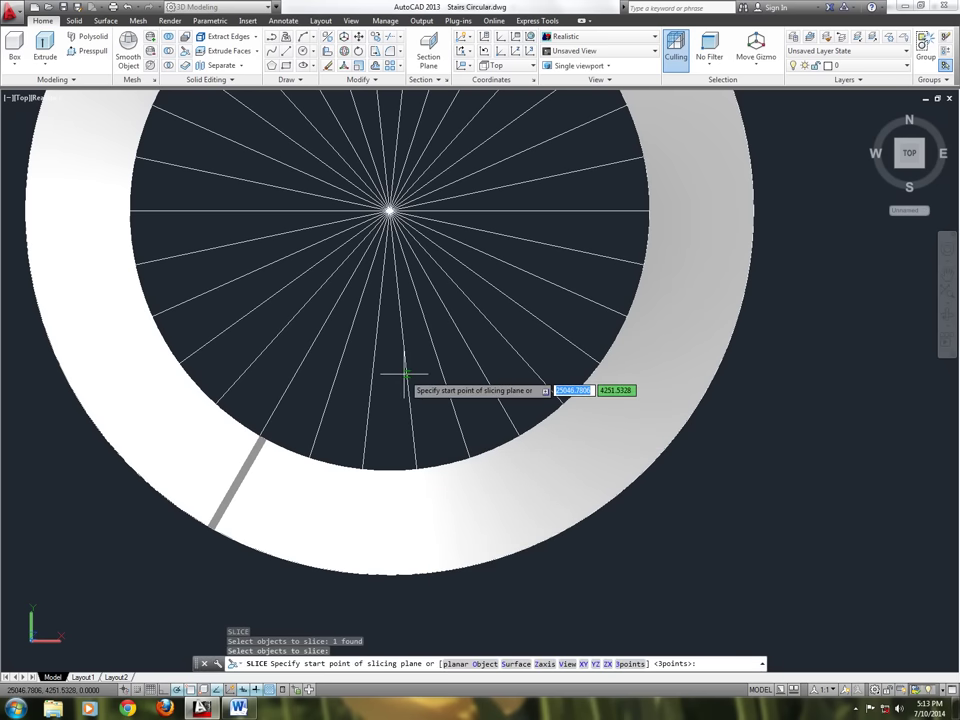
click(408, 391)
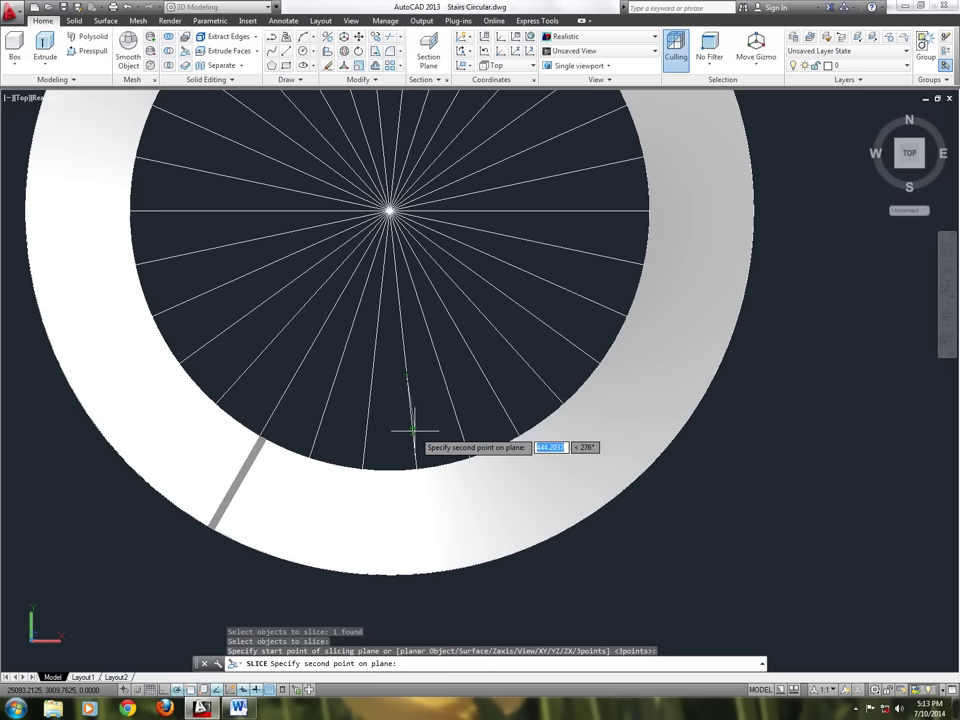
click(412, 430)
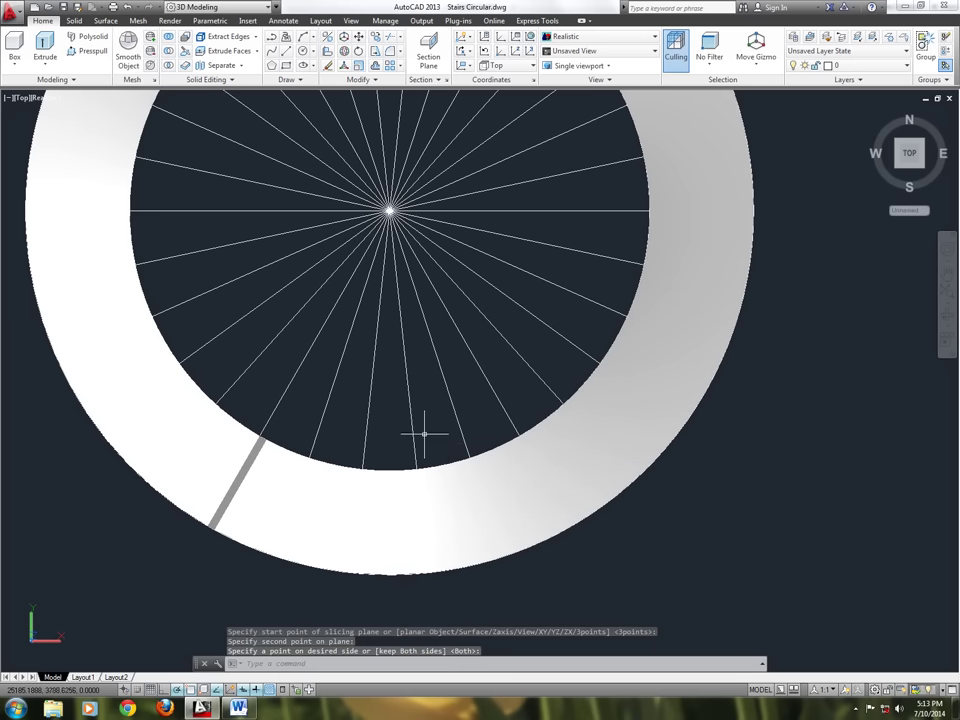
click(410, 480)
key(Return)
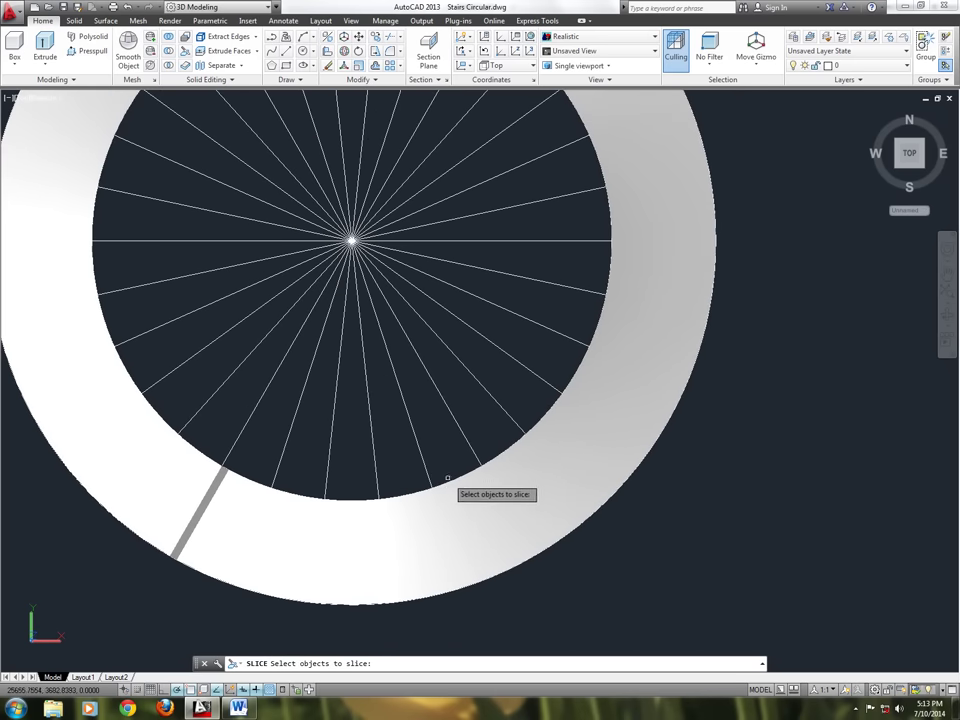
click(455, 490)
key(Return)
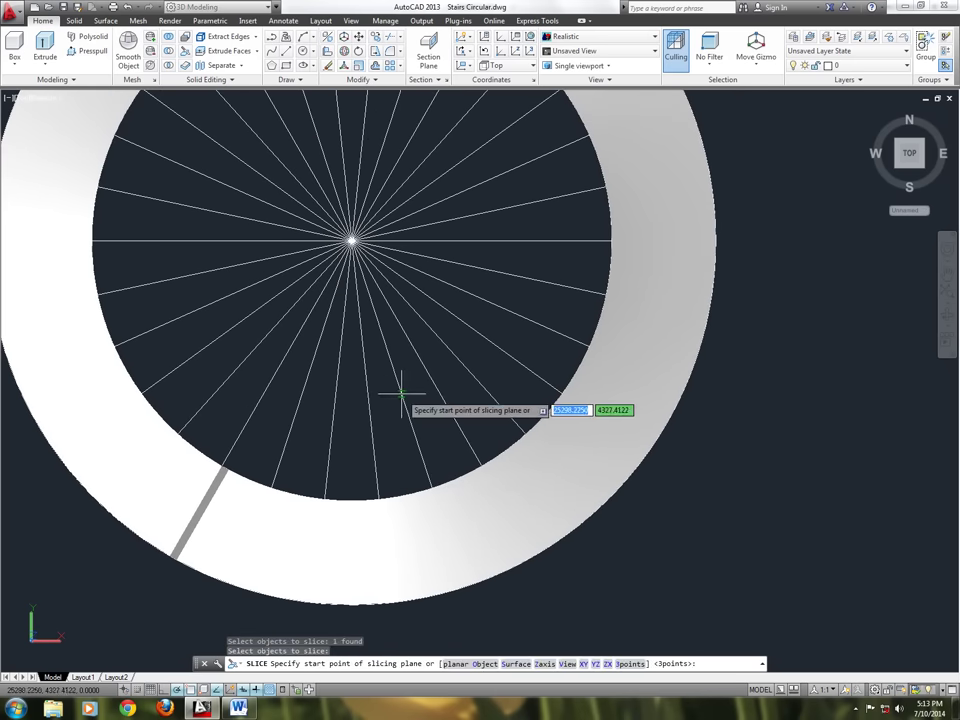
click(399, 389)
click(420, 454)
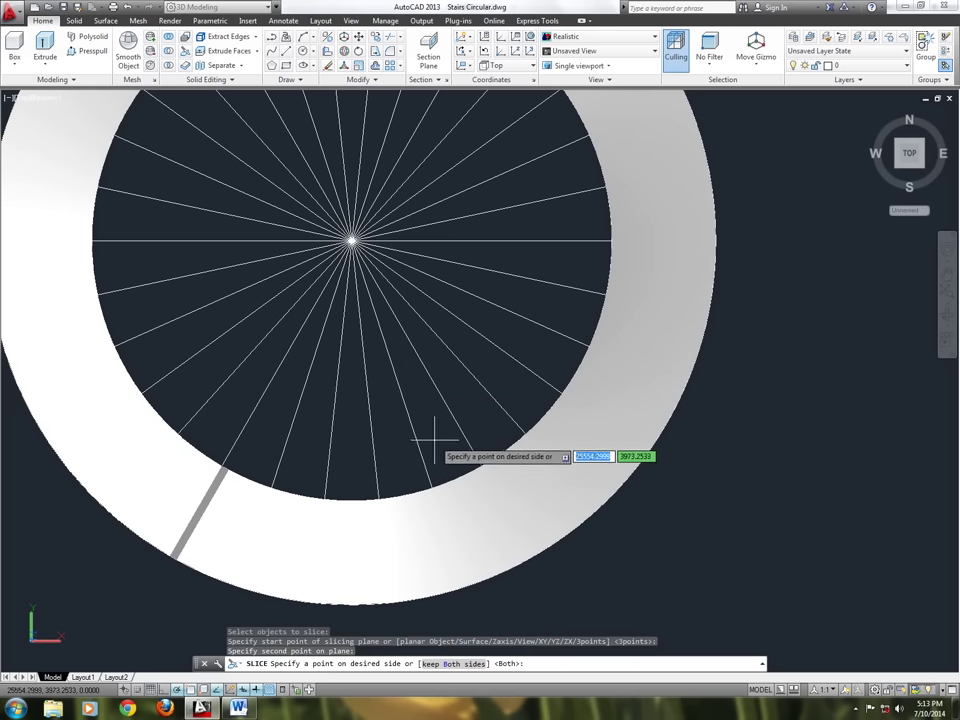
click(497, 447)
Cut two more tread wedges from the ring along the neighbouring radial lines
key(Return)
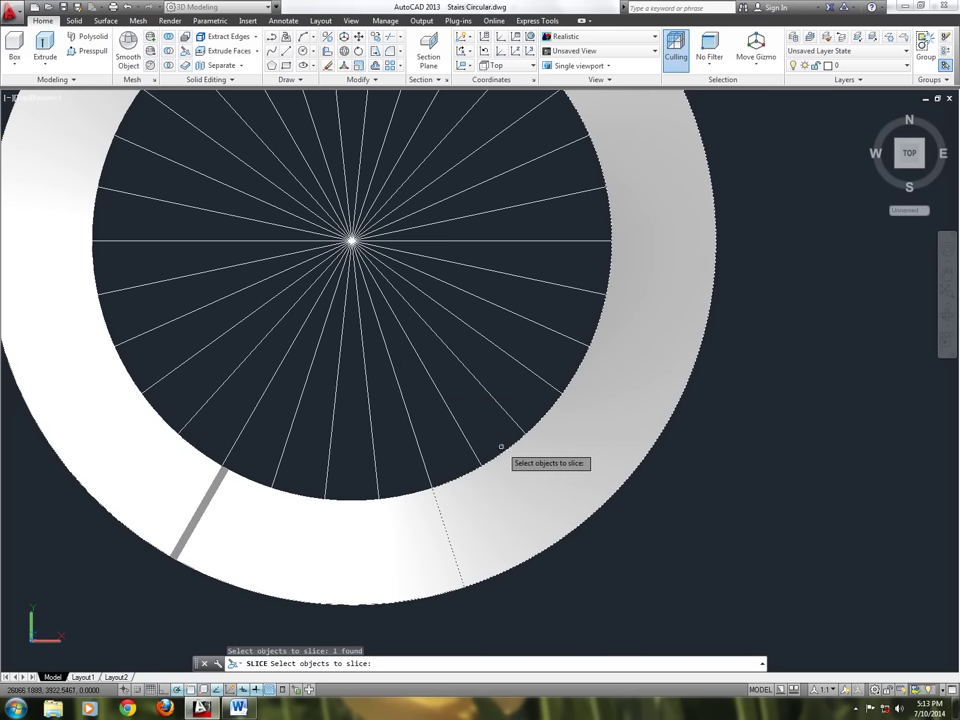
key(Return)
click(448, 410)
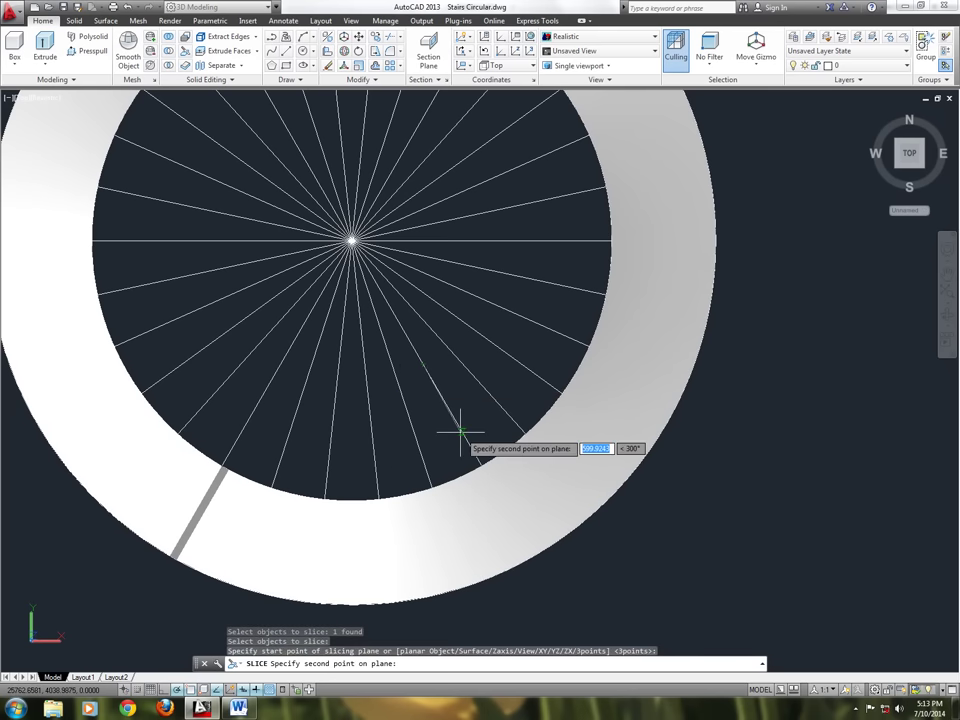
click(460, 432)
click(564, 378)
key(Return)
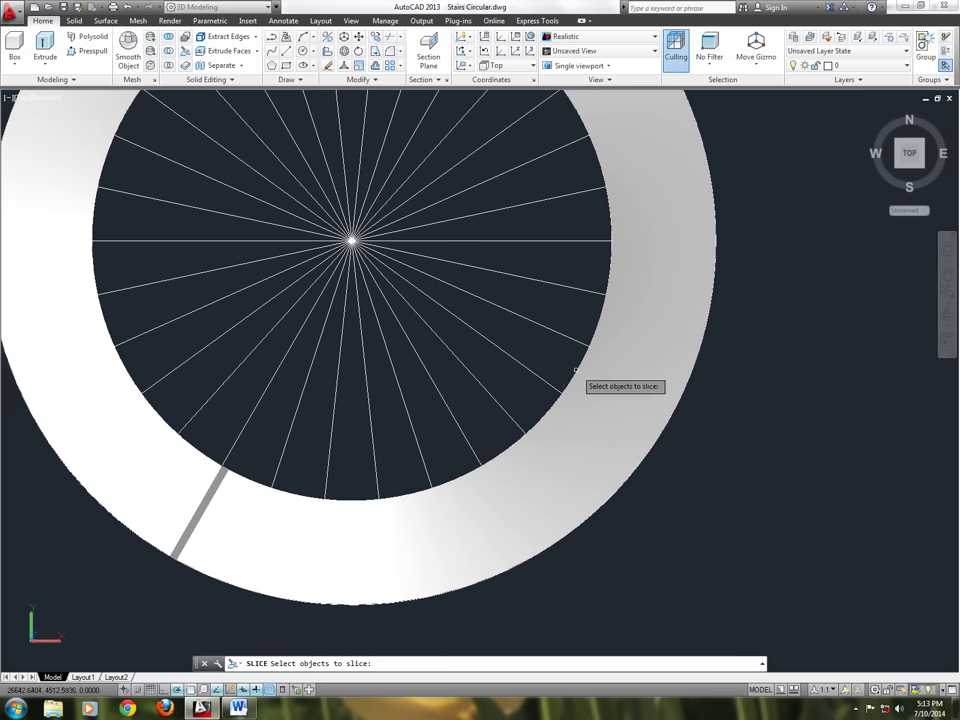
key(Return)
click(447, 348)
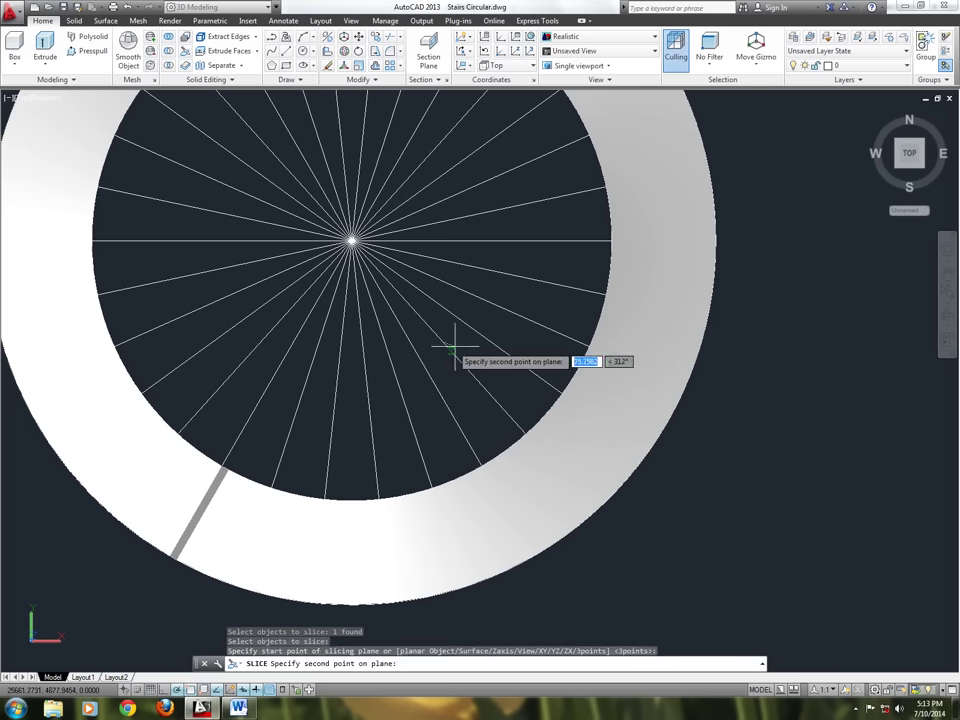
click(490, 397)
click(577, 381)
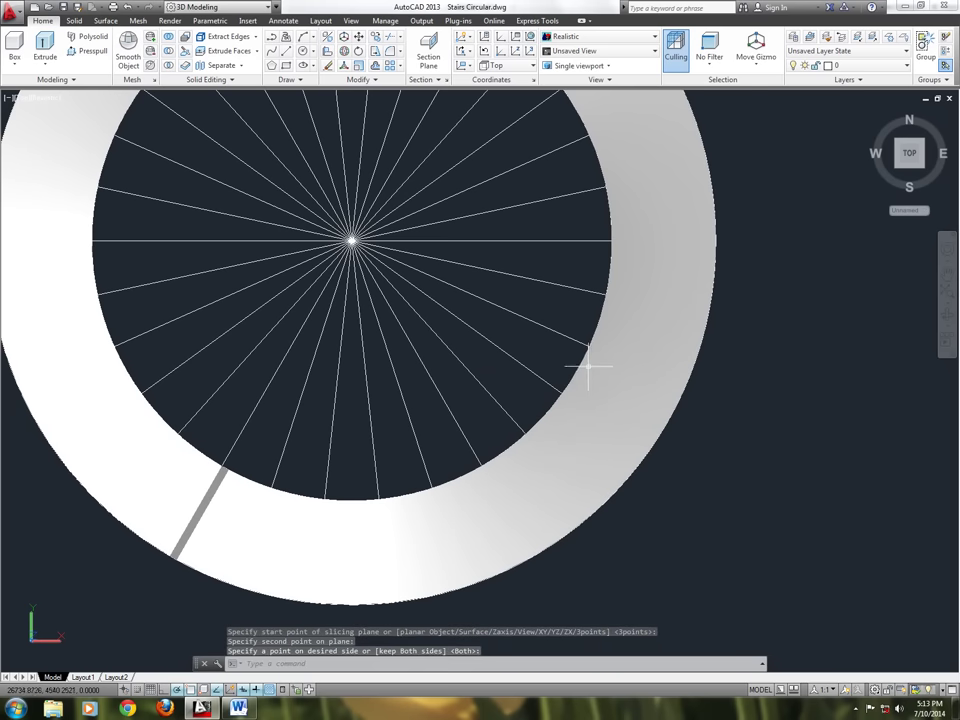
Continue around the ring, slicing along the next two spokes with both sides kept
key(Return)
click(596, 322)
key(Return)
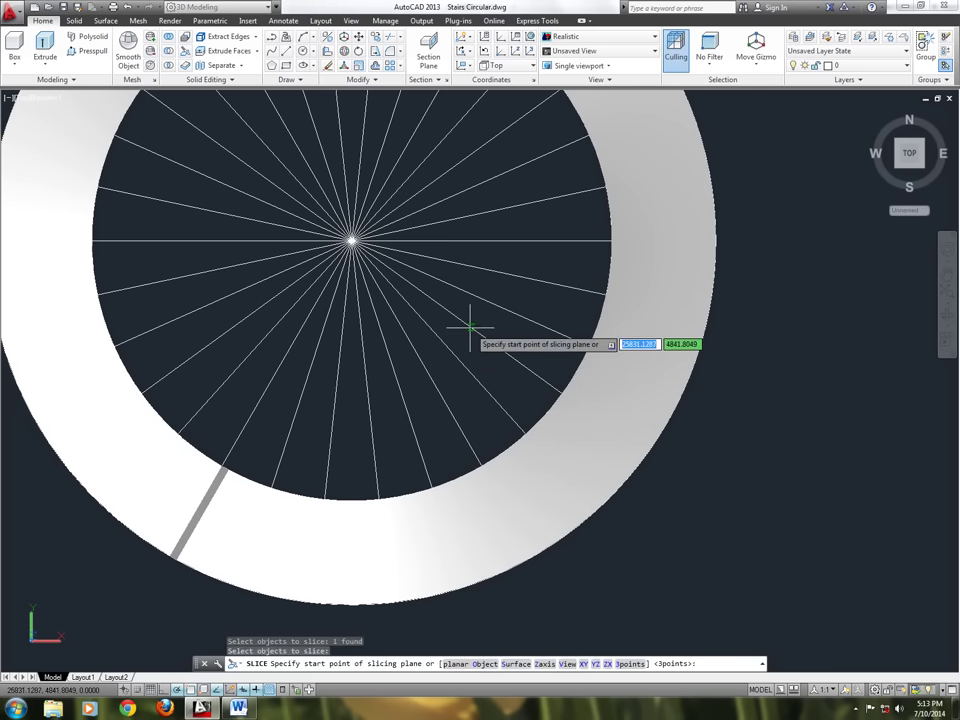
click(505, 347)
click(527, 367)
click(559, 360)
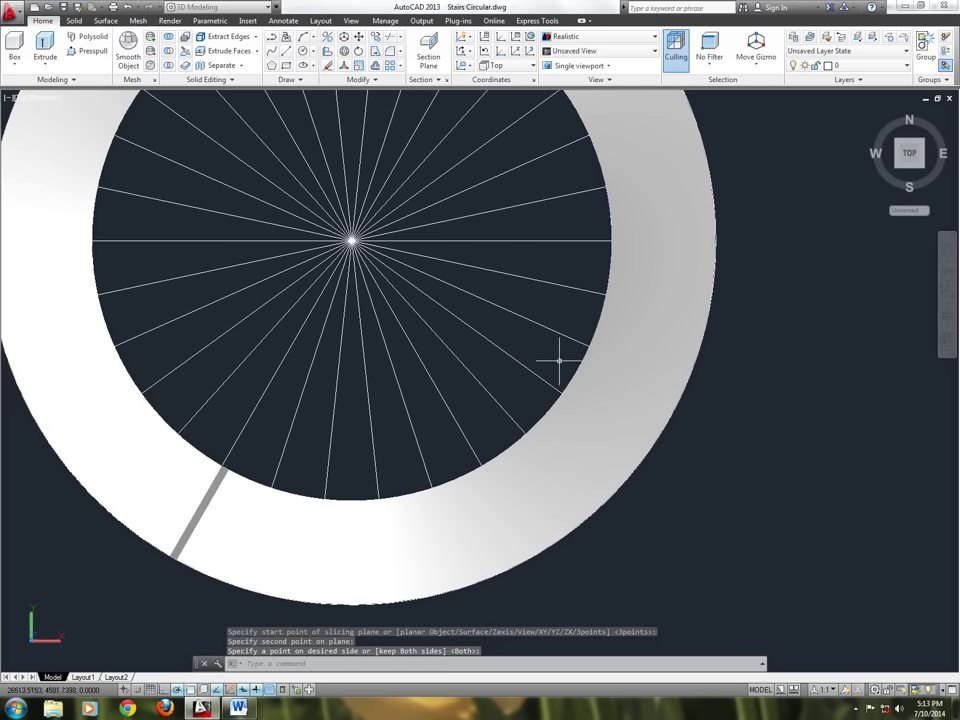
key(Return)
click(612, 332)
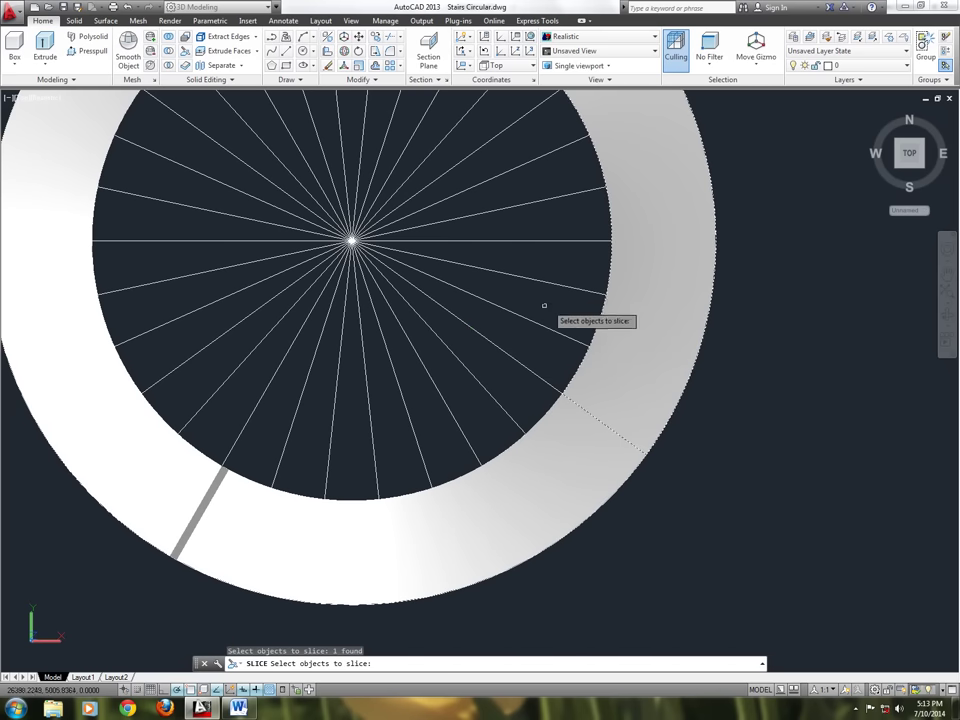
key(Return)
click(505, 310)
click(566, 319)
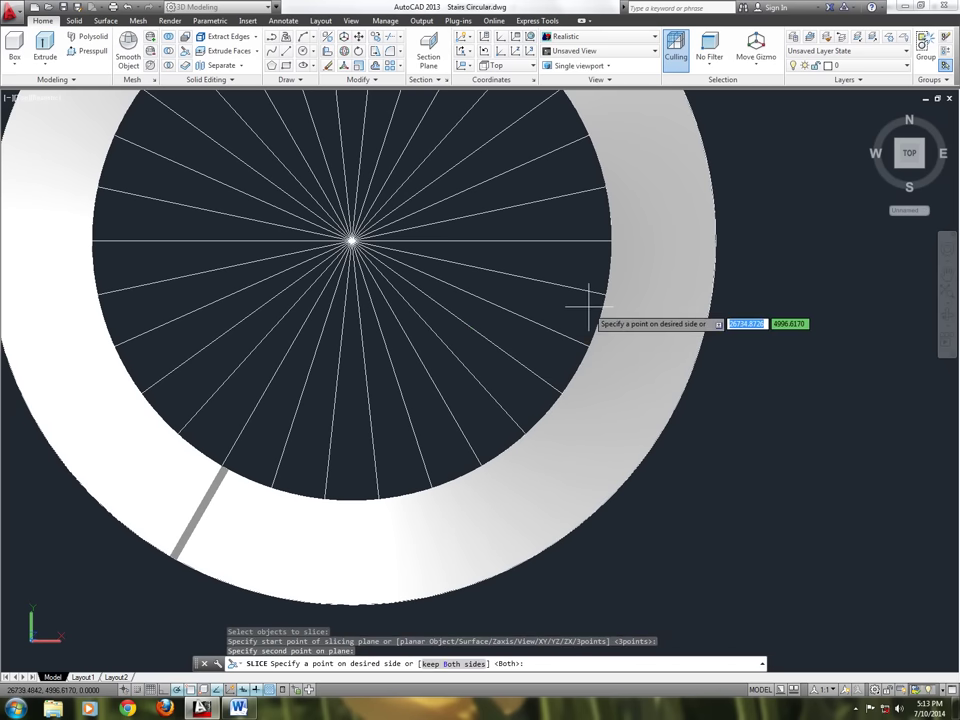
click(634, 213)
Slice two further wedges along the following radial lines, bringing the upper ring into view
key(Return)
click(617, 215)
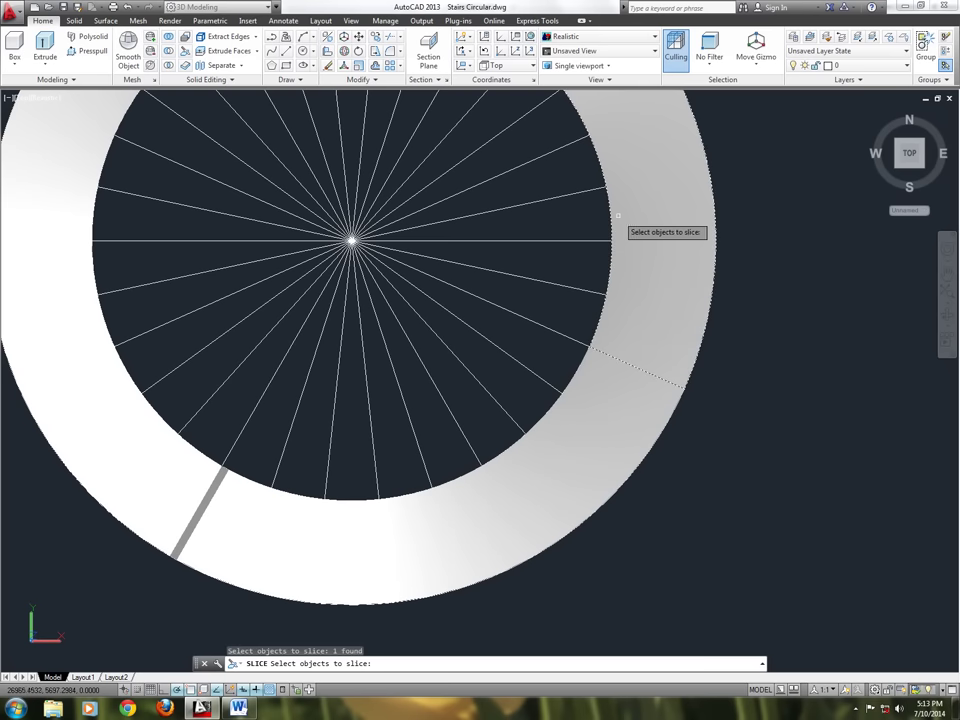
key(Return)
click(495, 273)
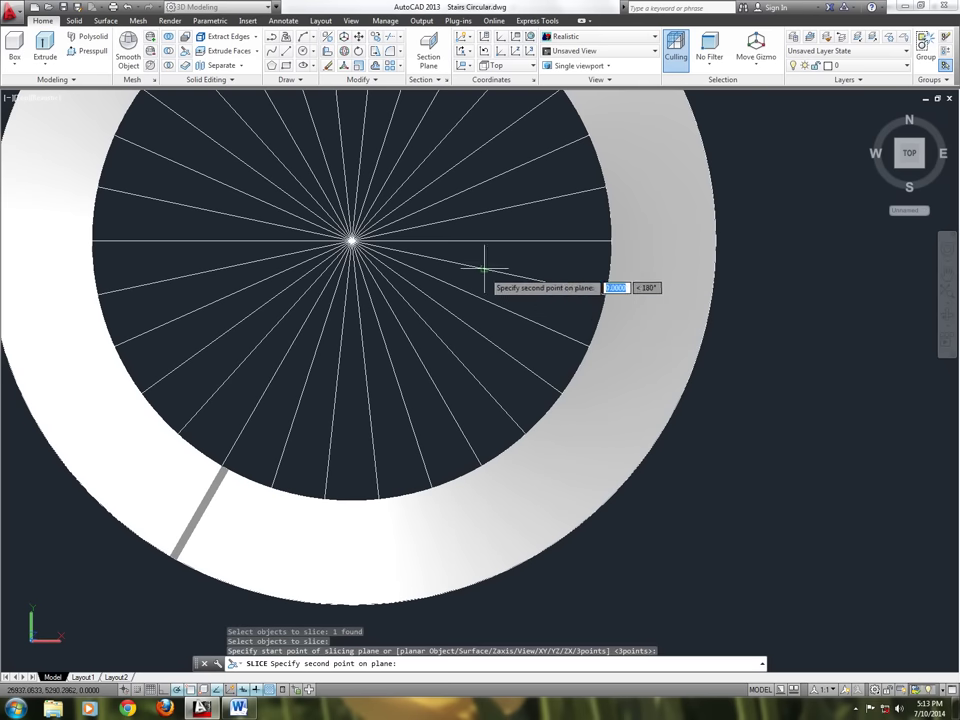
click(551, 284)
click(574, 253)
middle_drag(574, 253, 597, 389)
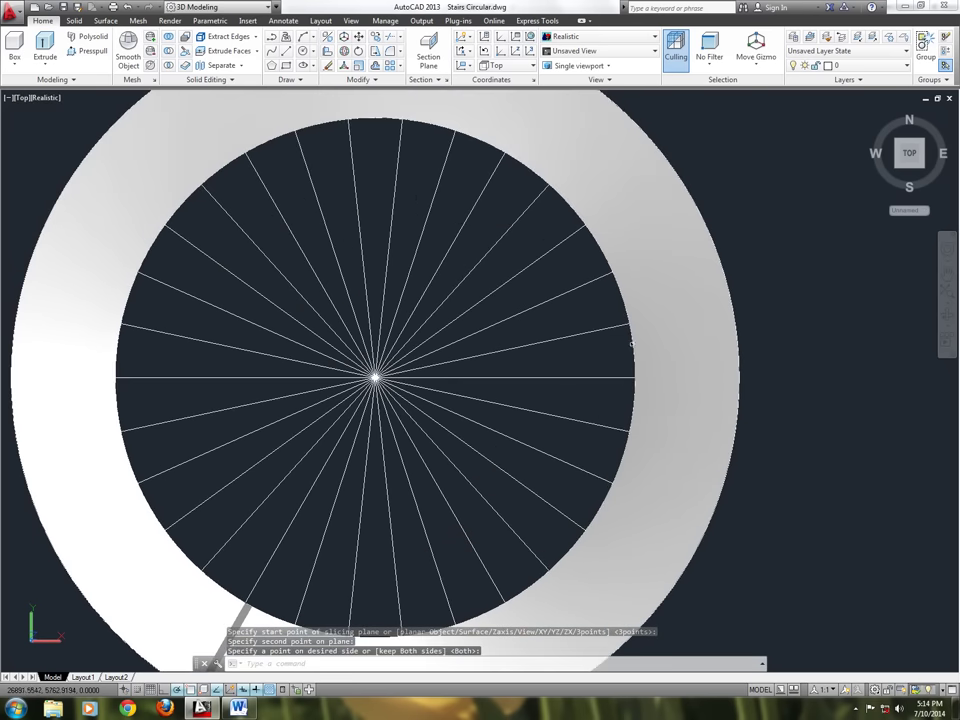
key(Return)
click(634, 341)
key(Return)
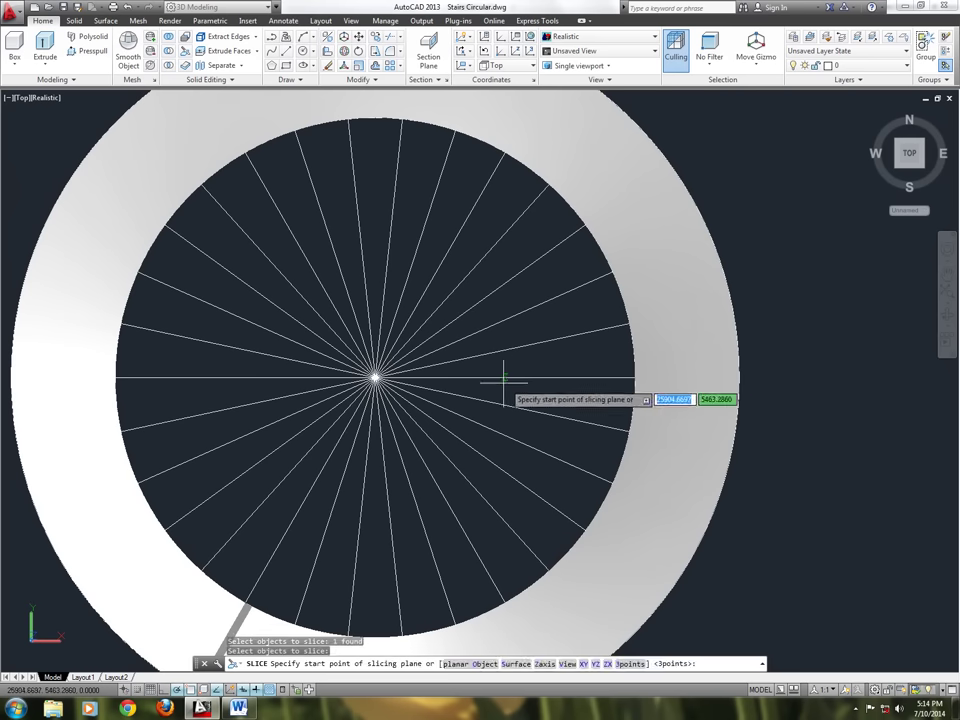
click(503, 377)
click(585, 379)
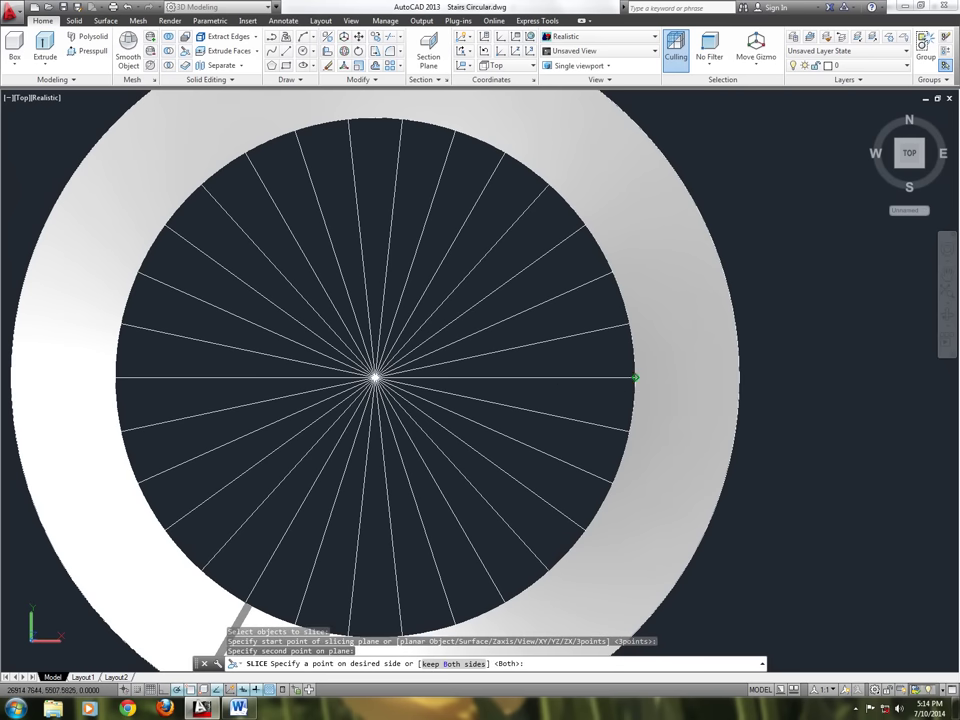
key(Return)
Cut three more tread wedges along successive radial guide lines, keeping both sides
key(Return)
click(640, 302)
key(Return)
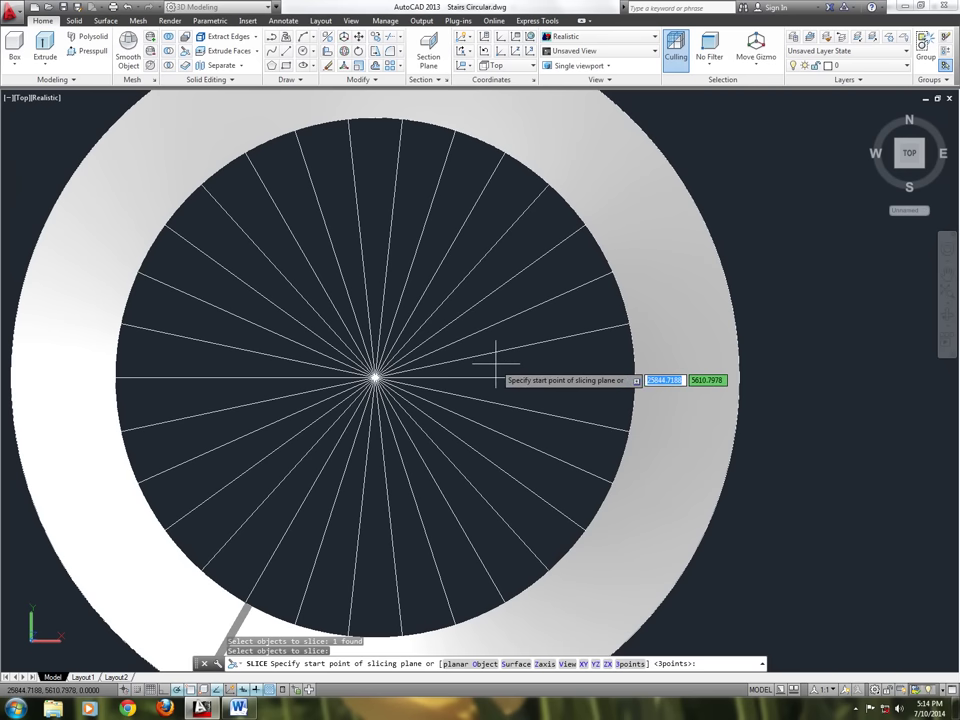
click(496, 364)
click(574, 334)
key(Return)
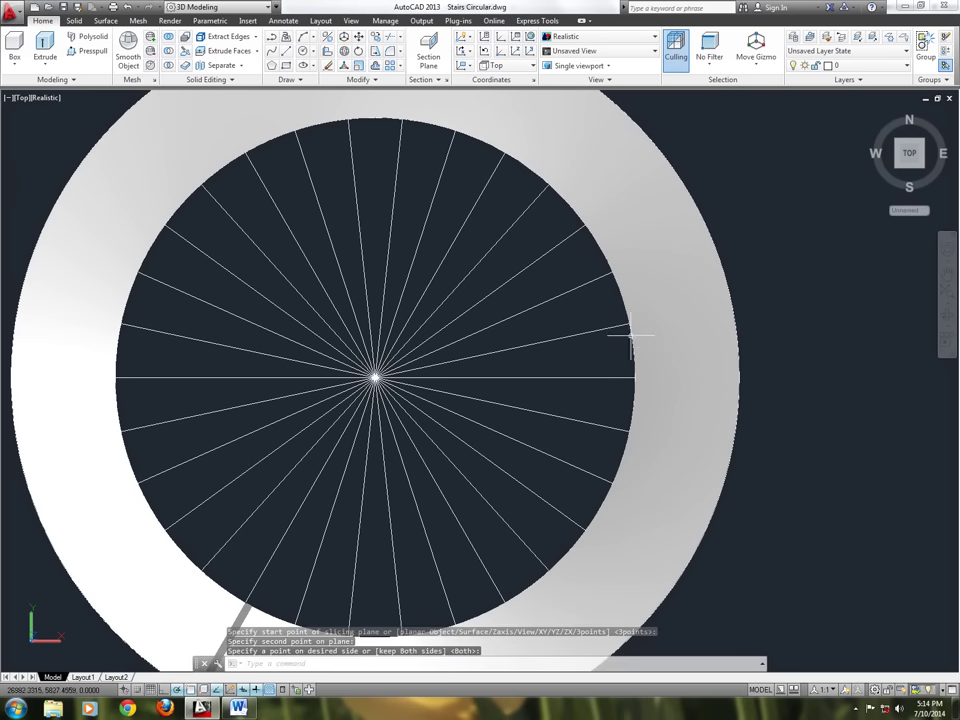
key(Return)
key(Return)
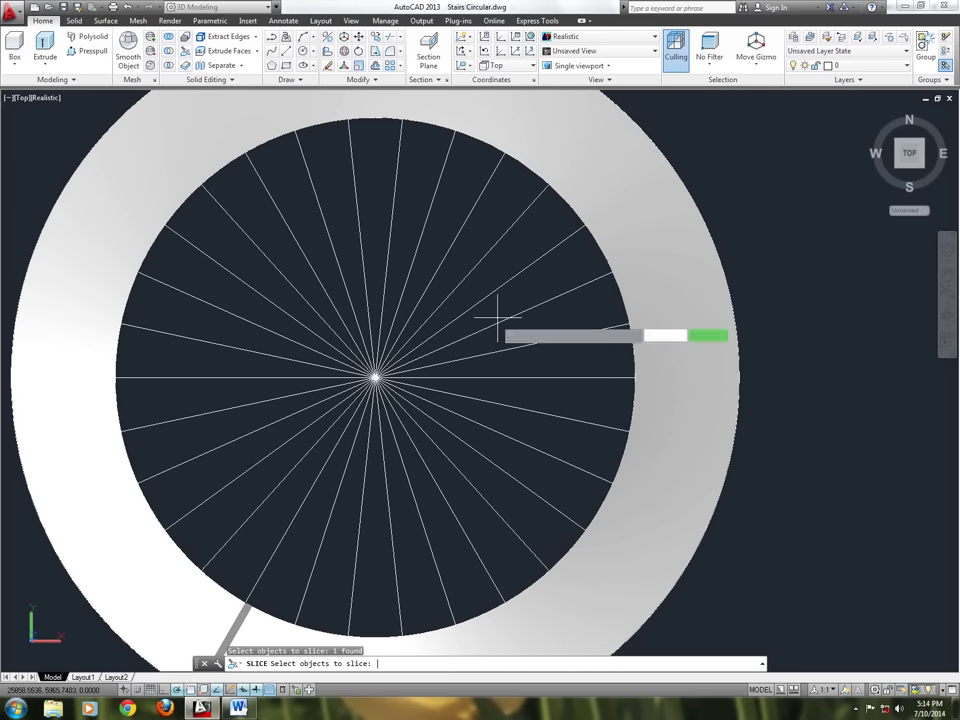
click(468, 331)
click(574, 288)
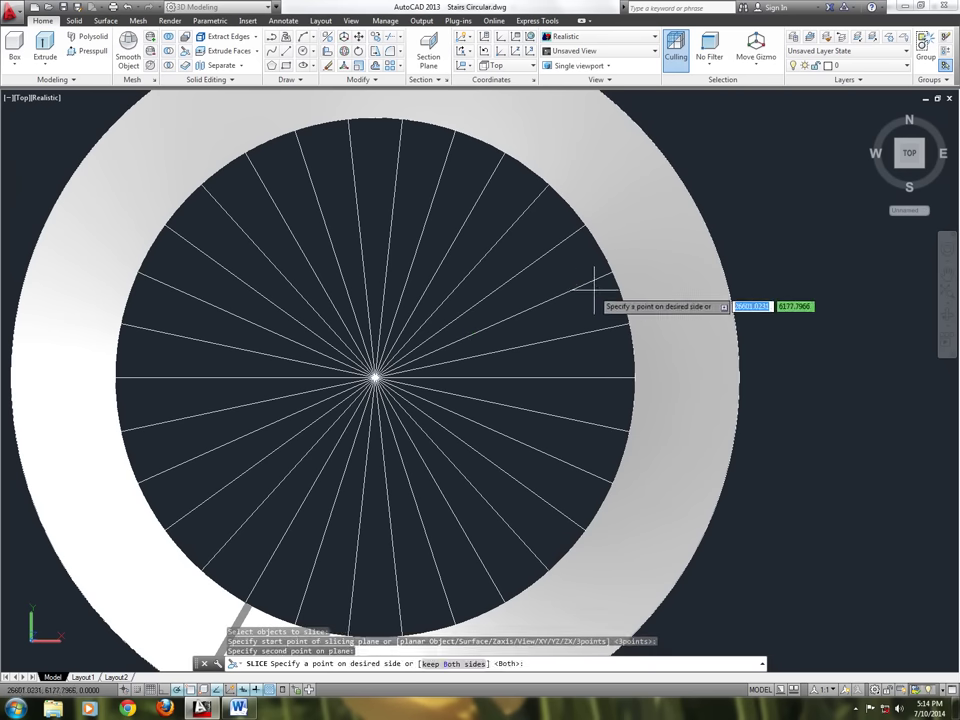
click(611, 401)
key(Return)
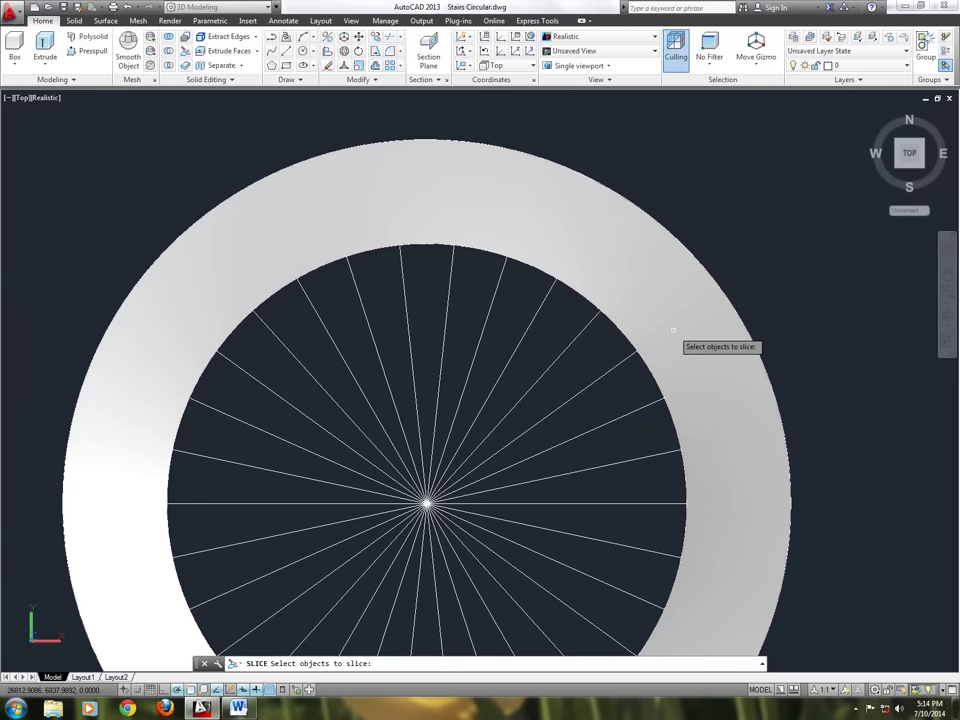
key(Return)
click(546, 428)
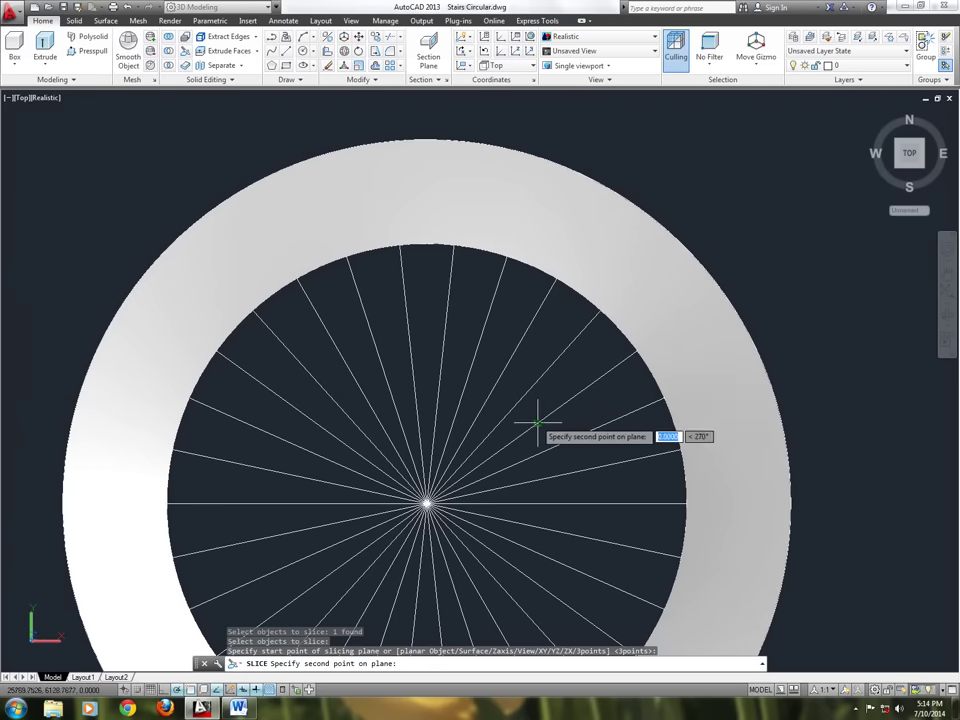
click(593, 381)
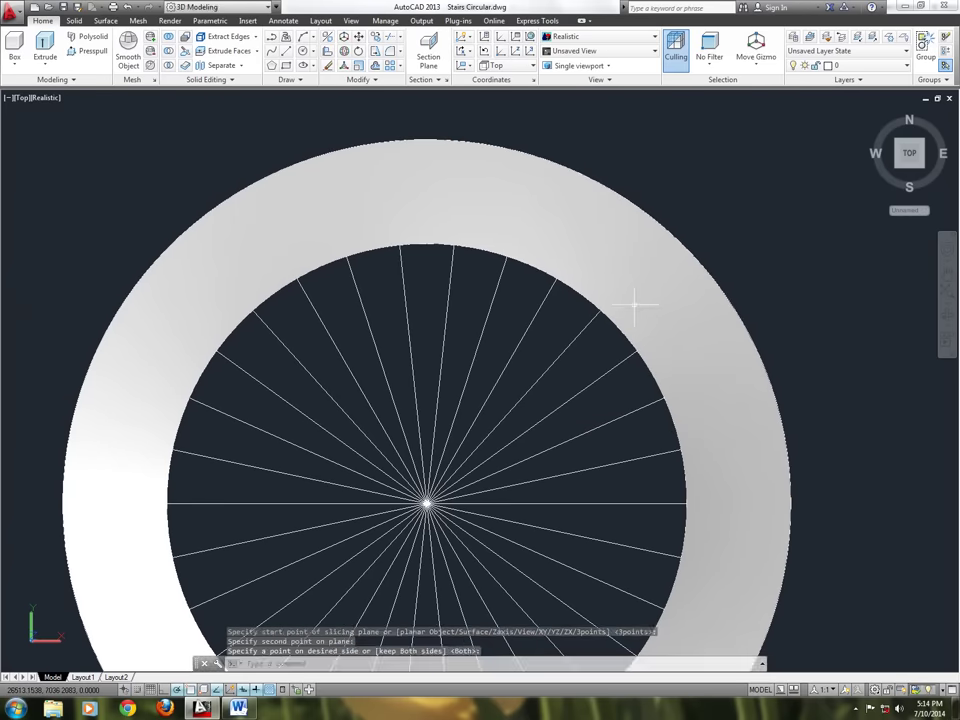
key(Return)
key(Return)
Make the last two radial slices of this stretch and reframe the view on the whole ring
key(Return)
click(510, 408)
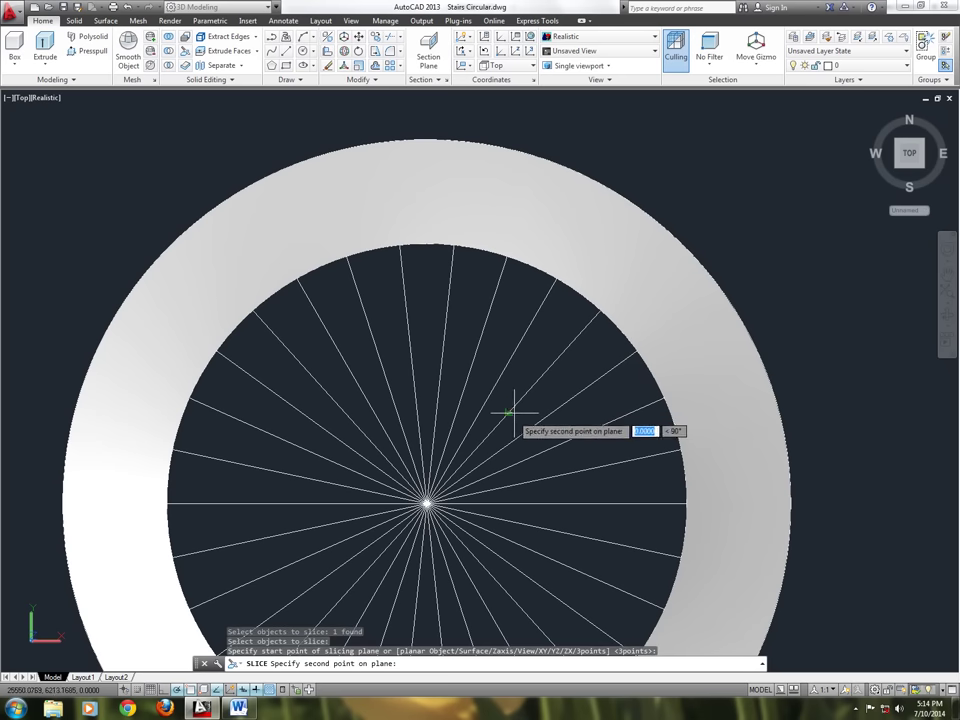
click(566, 350)
key(Return)
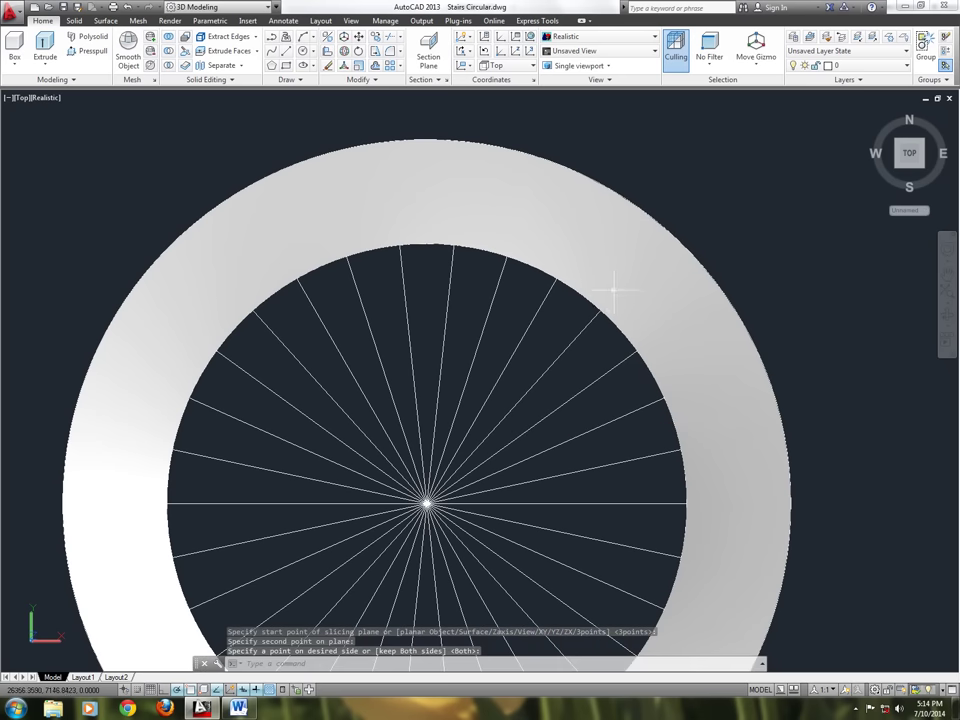
key(Return)
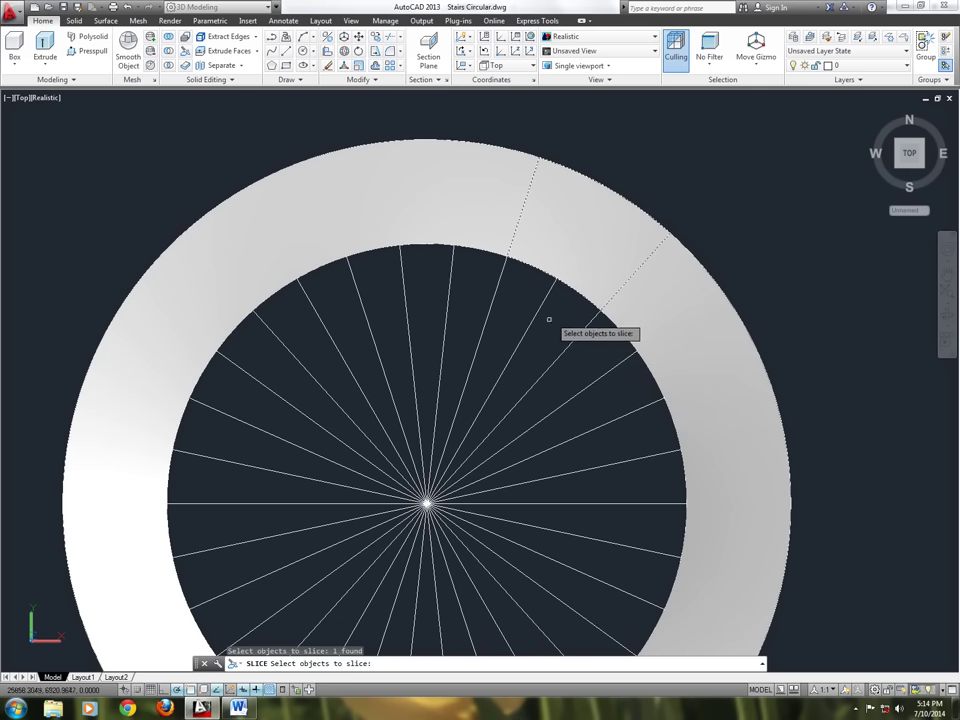
key(Return)
click(505, 362)
click(535, 318)
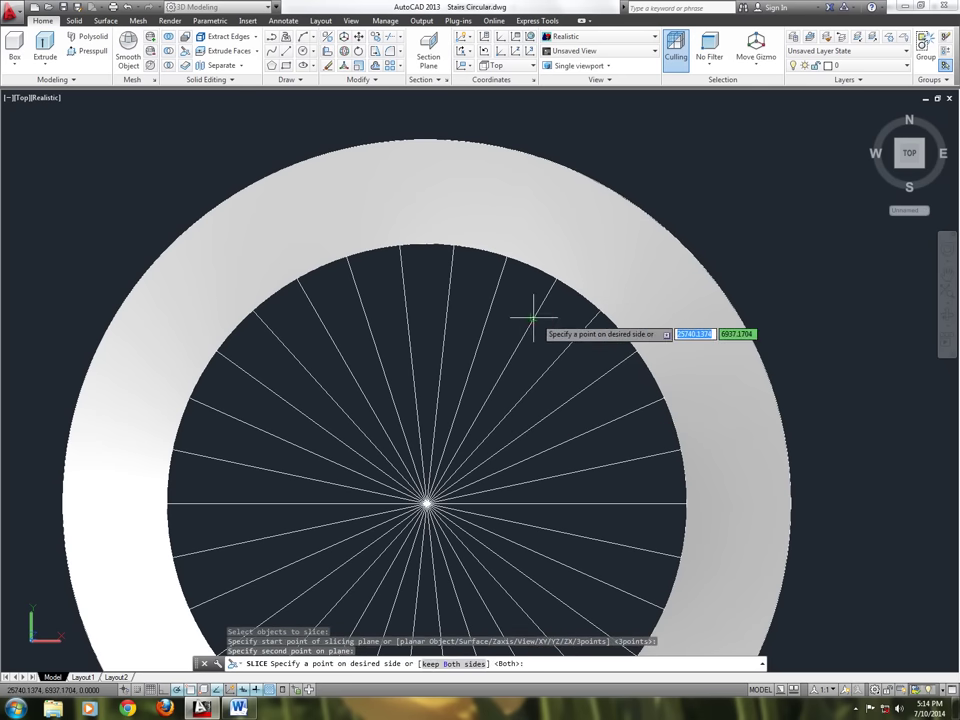
key(Return)
scroll(535, 318, down, 2)
middle_drag(538, 422, 542, 385)
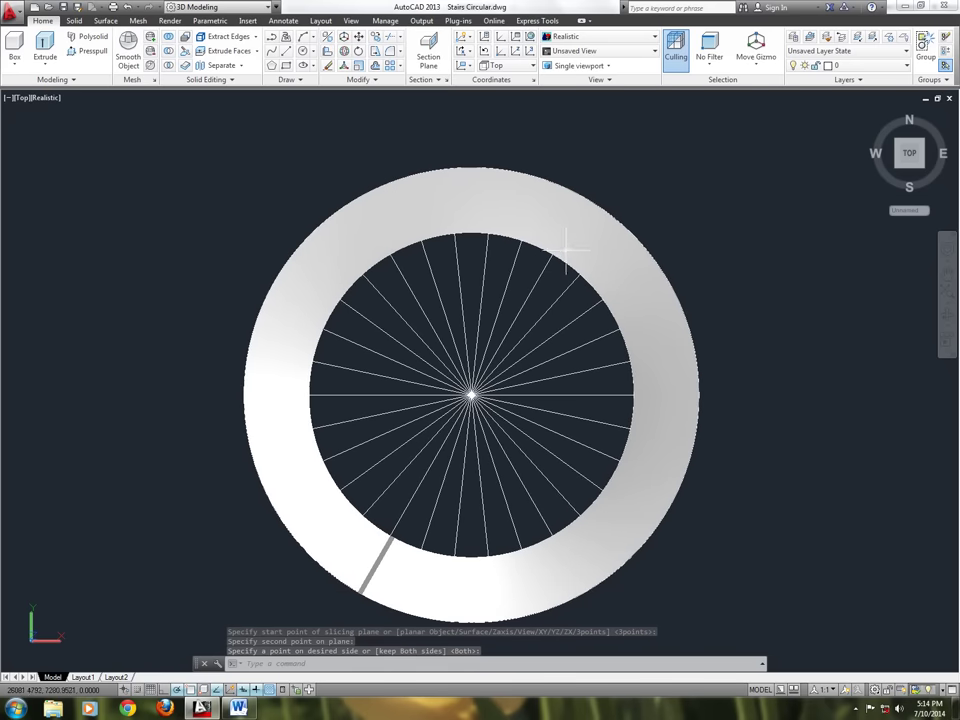
Bring the top of the ring into view and slice it along the next radial line
scroll(541, 228, up, 2)
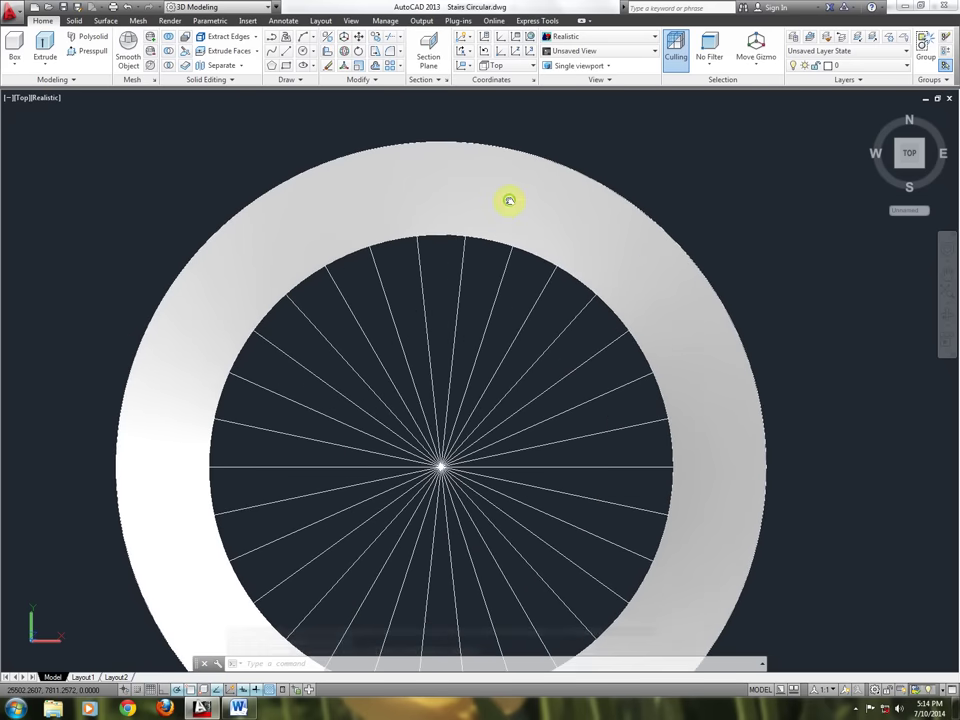
middle_drag(446, 199, 521, 258)
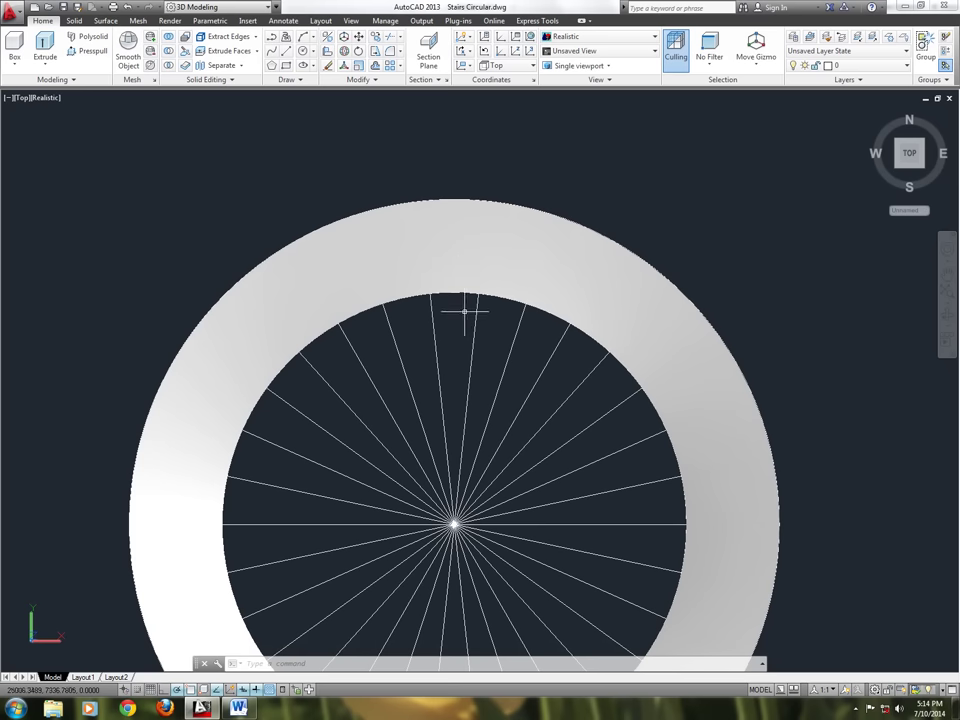
text(sl)
key(Return)
click(405, 295)
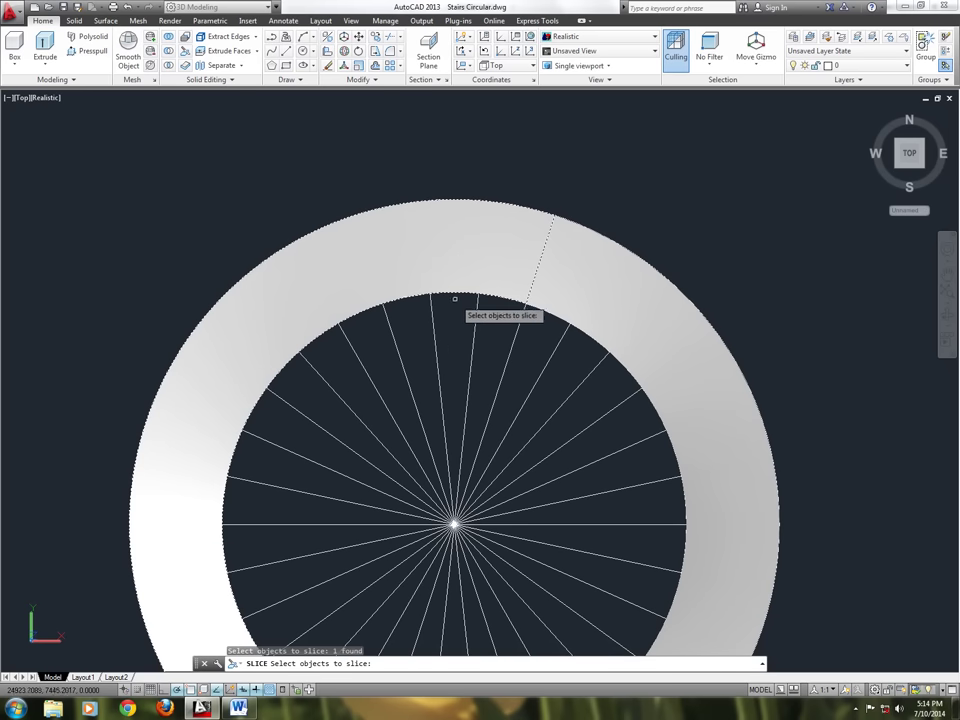
key(Return)
click(474, 352)
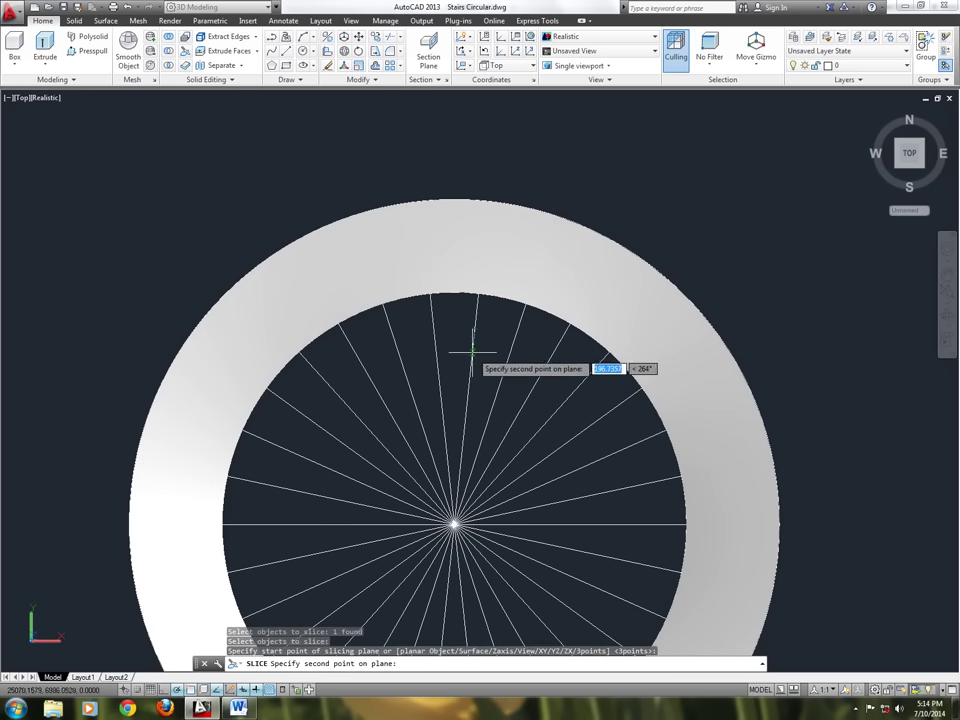
click(466, 408)
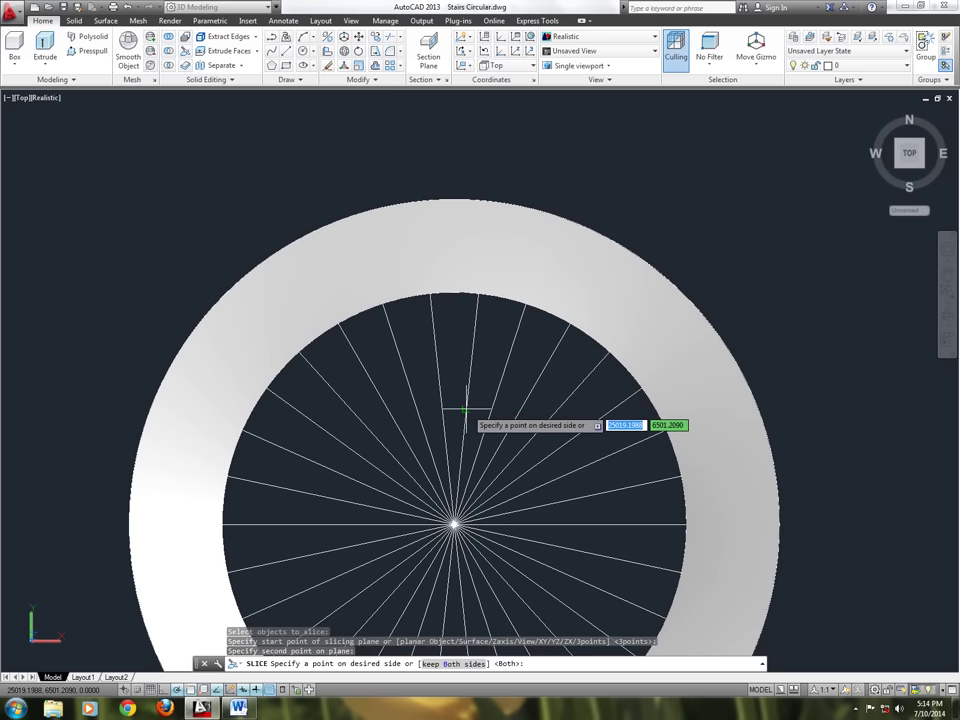
key(Return)
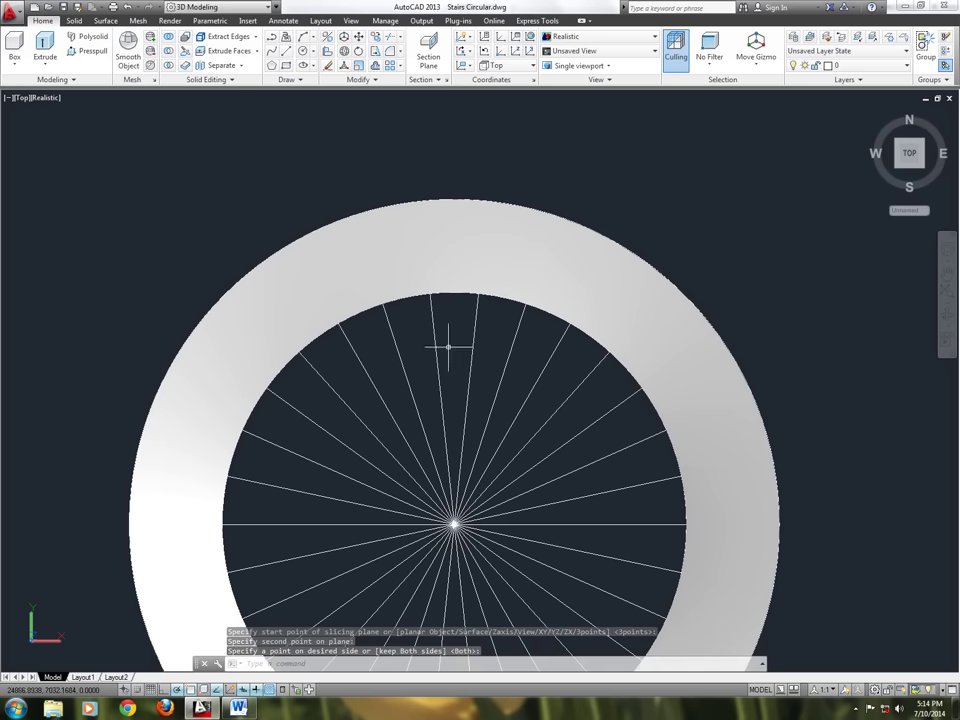
Cut two more wedges from the upper ring along the following radial lines
key(Return)
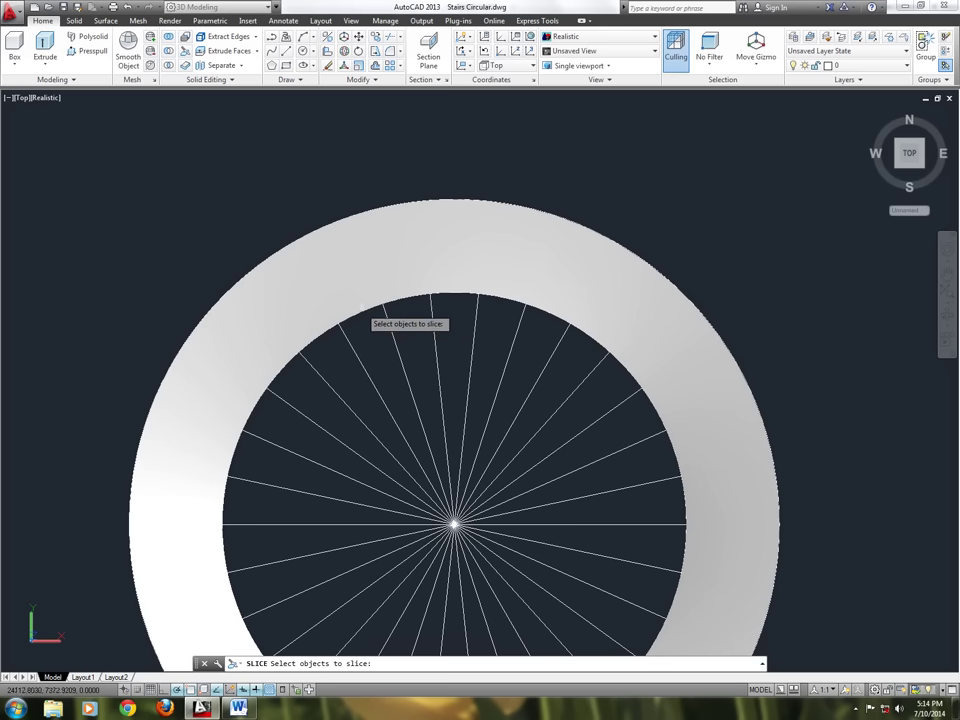
click(366, 308)
key(Return)
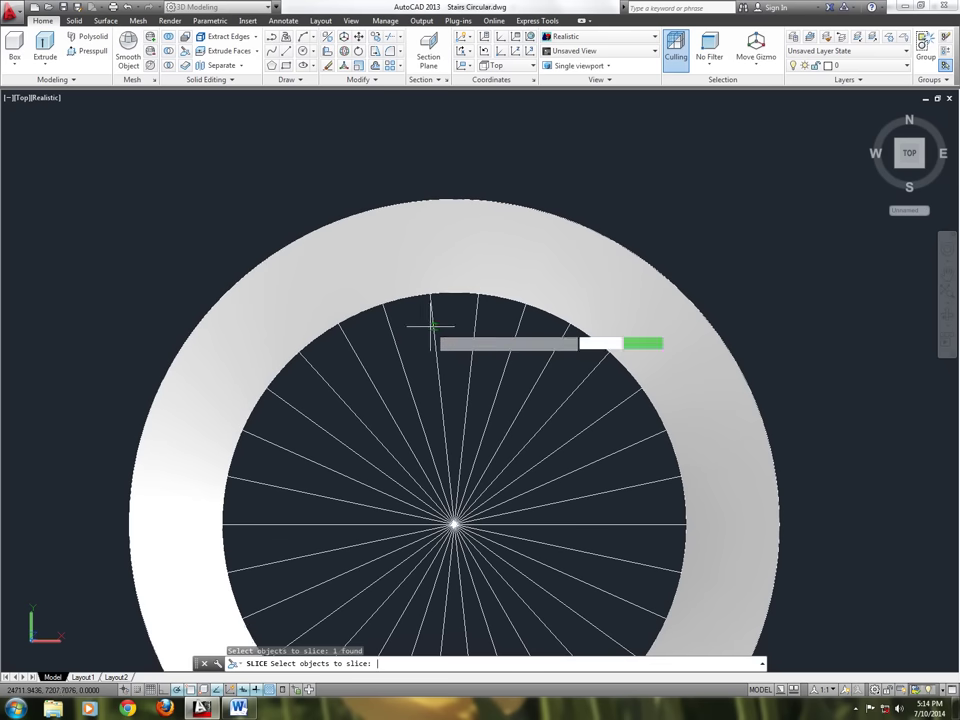
click(432, 320)
click(441, 401)
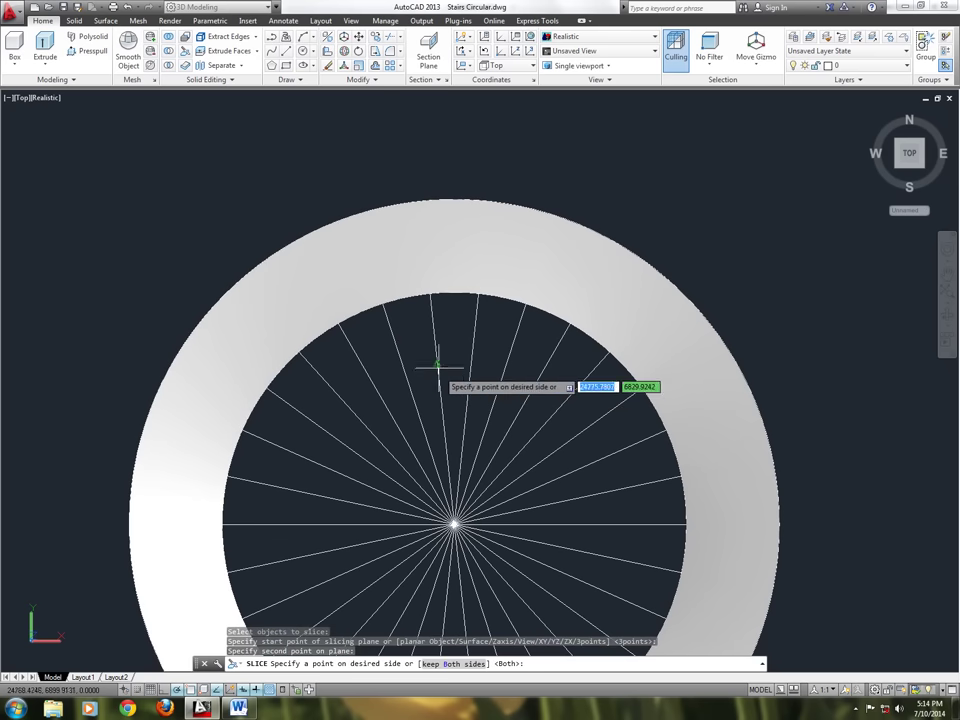
click(418, 313)
key(Return)
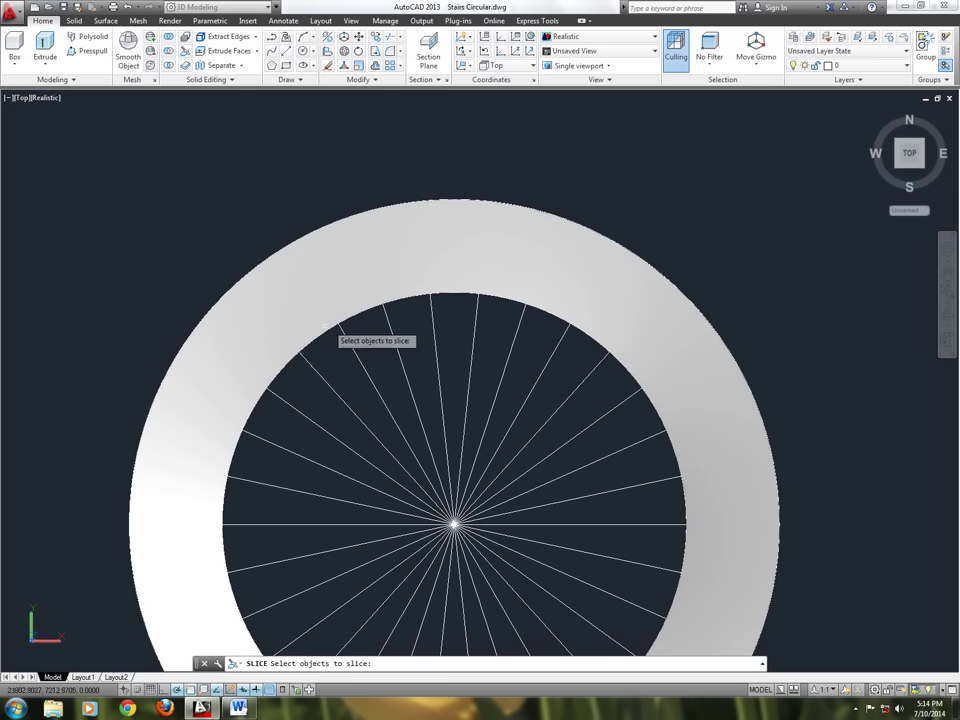
click(297, 341)
key(Return)
click(390, 332)
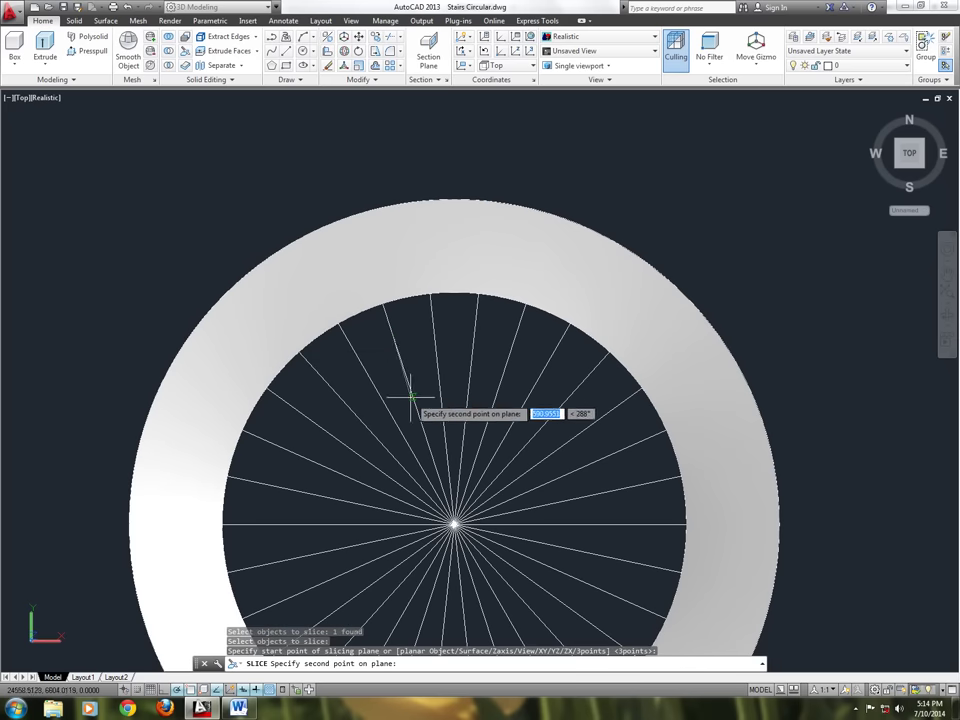
click(407, 398)
click(371, 346)
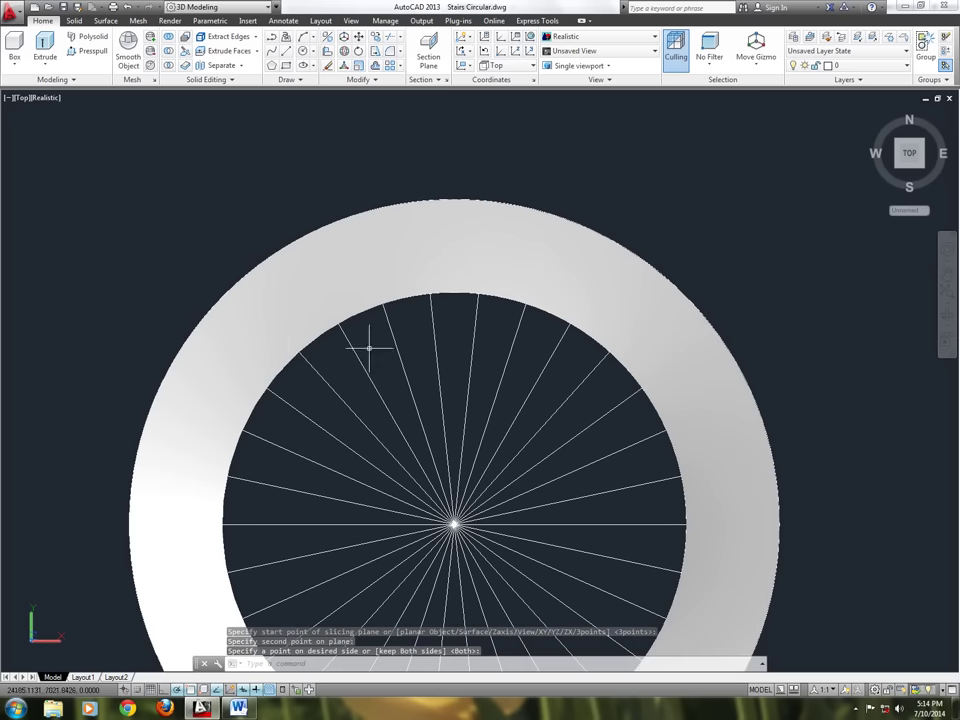
Slice two further tread wedges along successive spokes toward the upper left
key(Return)
click(270, 370)
key(Return)
click(352, 347)
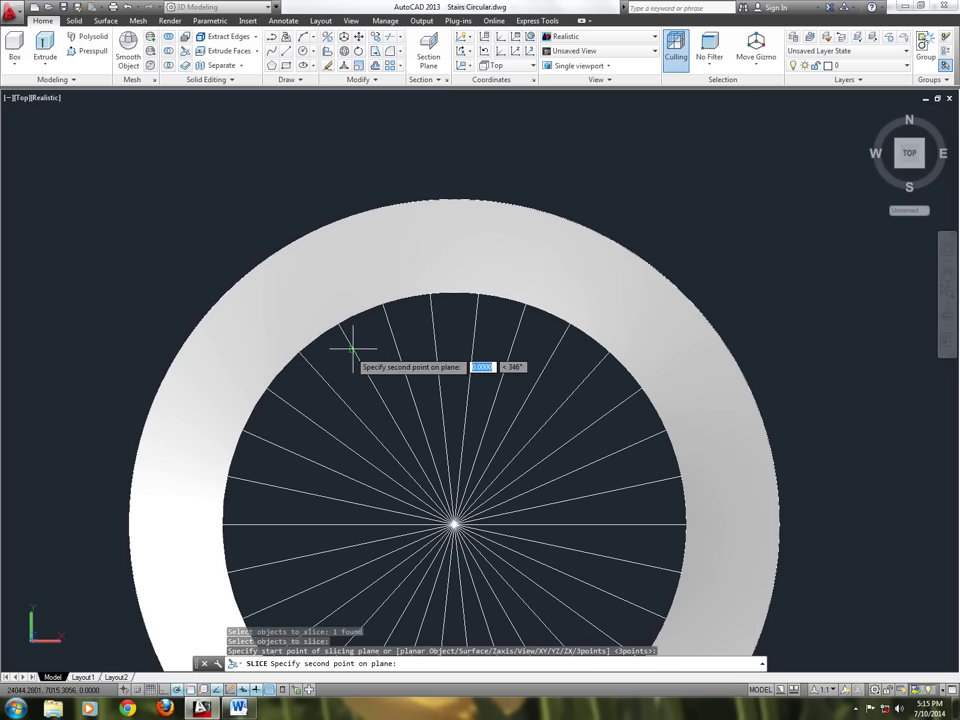
click(388, 430)
click(328, 390)
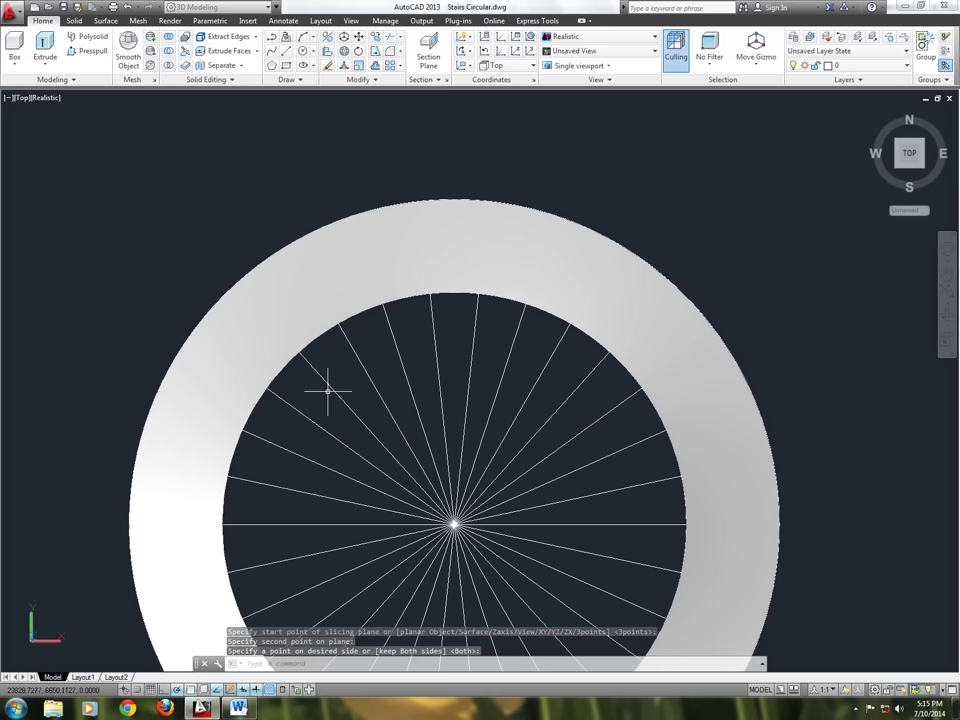
key(Return)
click(258, 388)
key(Return)
click(308, 358)
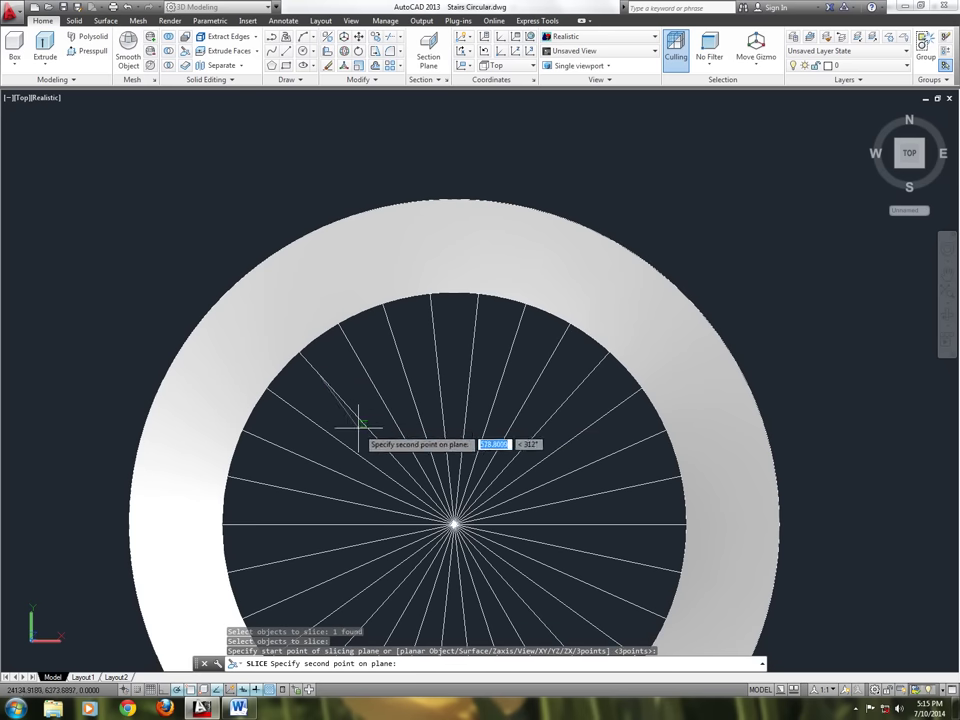
click(358, 427)
click(300, 440)
Make the final two radial cuts on the upper-left part of the ring, keeping both sides
key(Return)
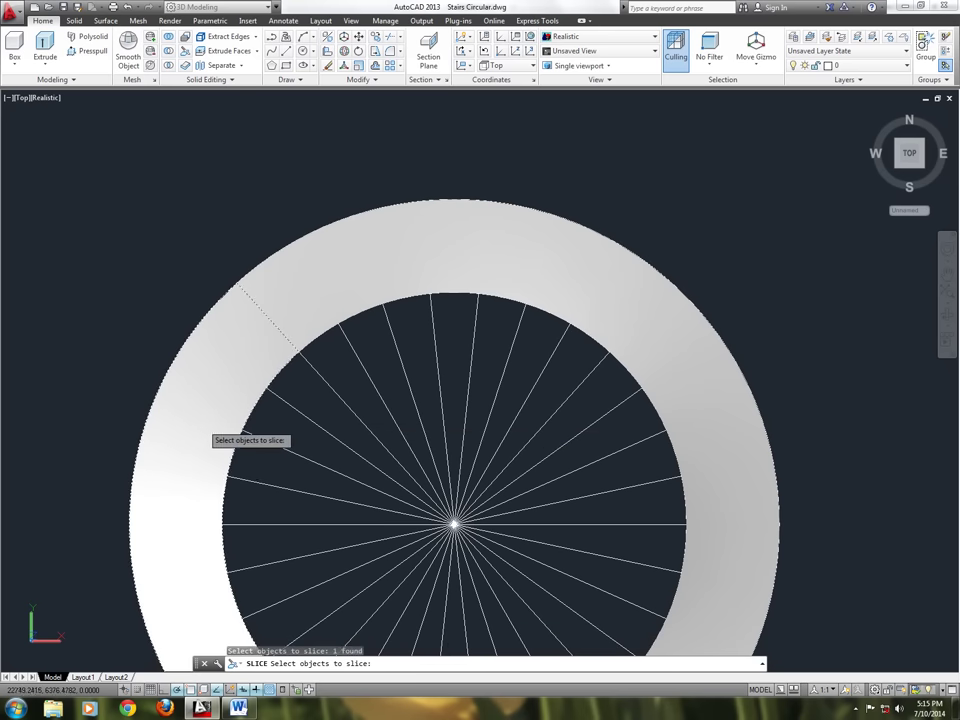
key(Return)
click(300, 416)
click(338, 444)
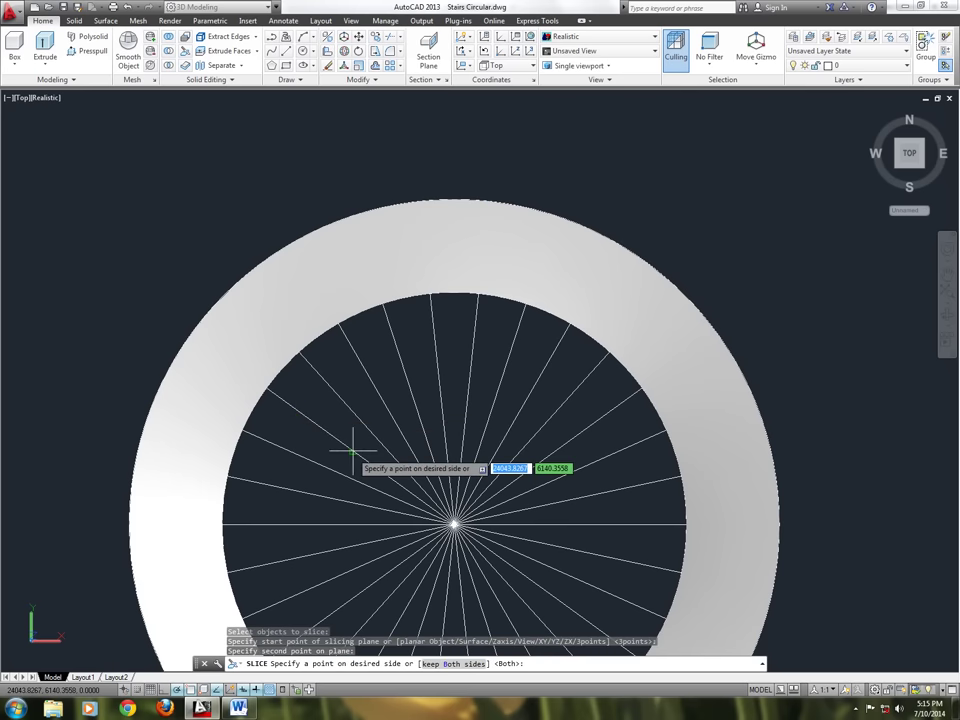
click(279, 473)
key(Return)
click(193, 476)
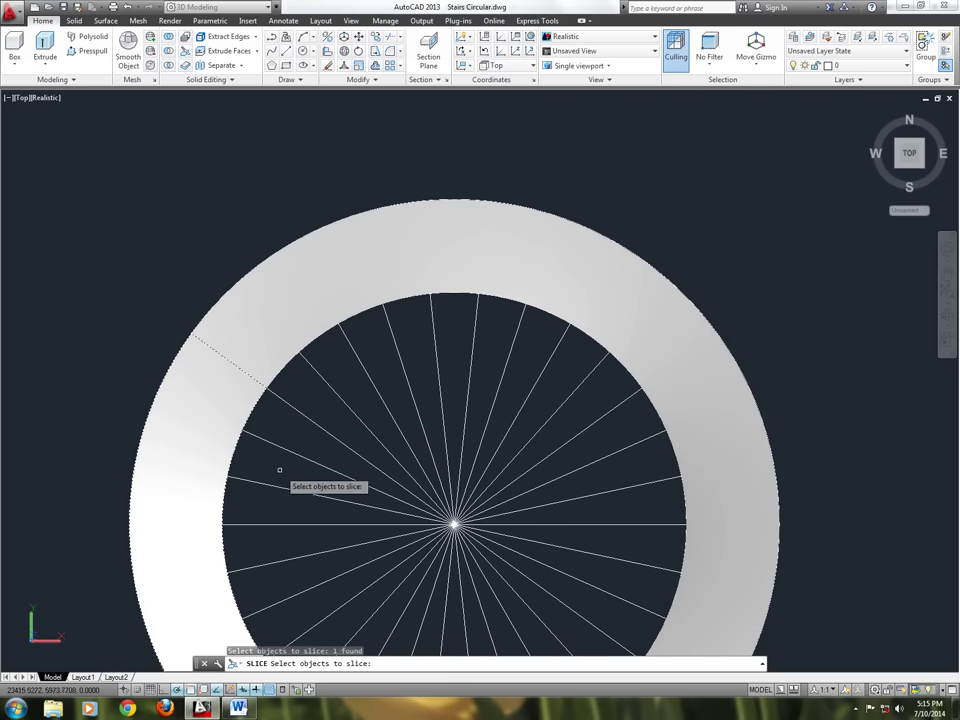
key(Return)
click(300, 459)
click(332, 471)
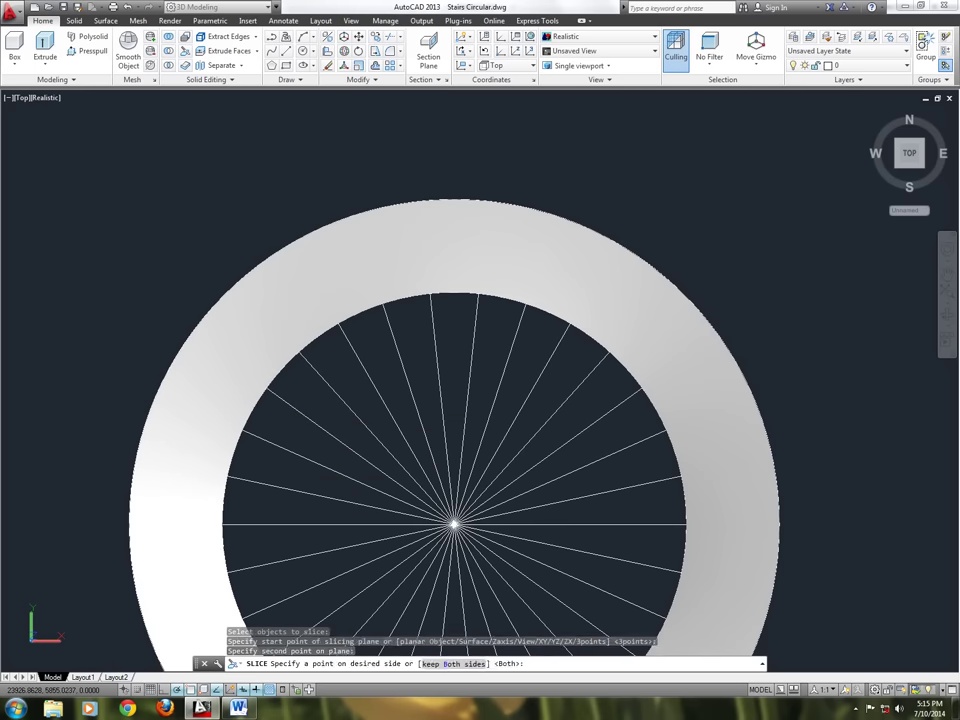
click(375, 399)
Slice the left side of the ring along the first radial line
middle_drag(375, 399, 400, 328)
key(Return)
click(262, 320)
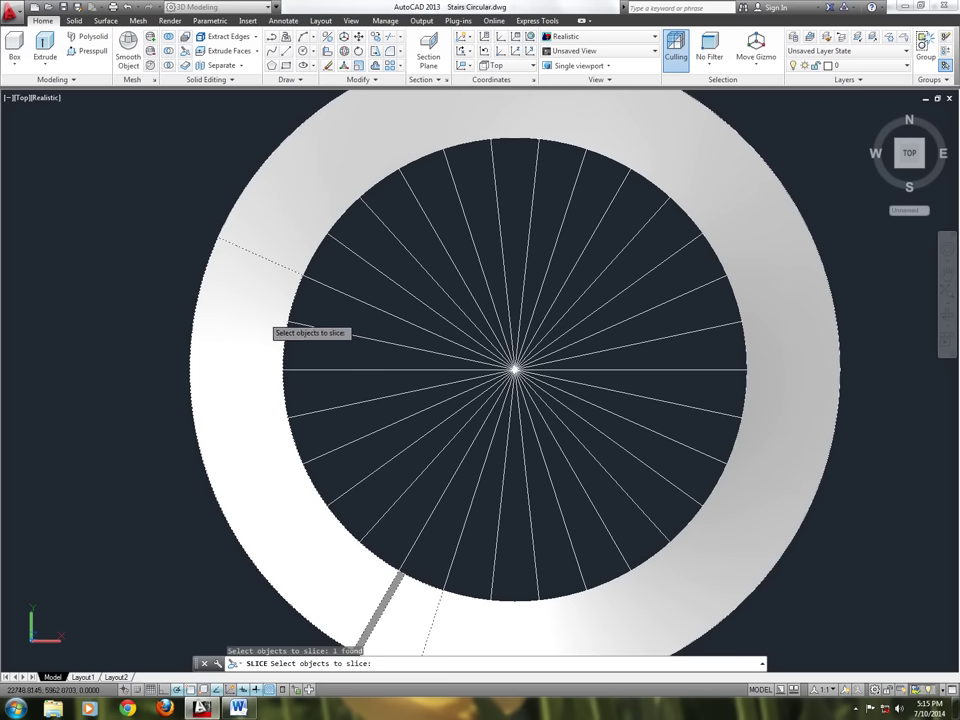
key(Return)
click(300, 321)
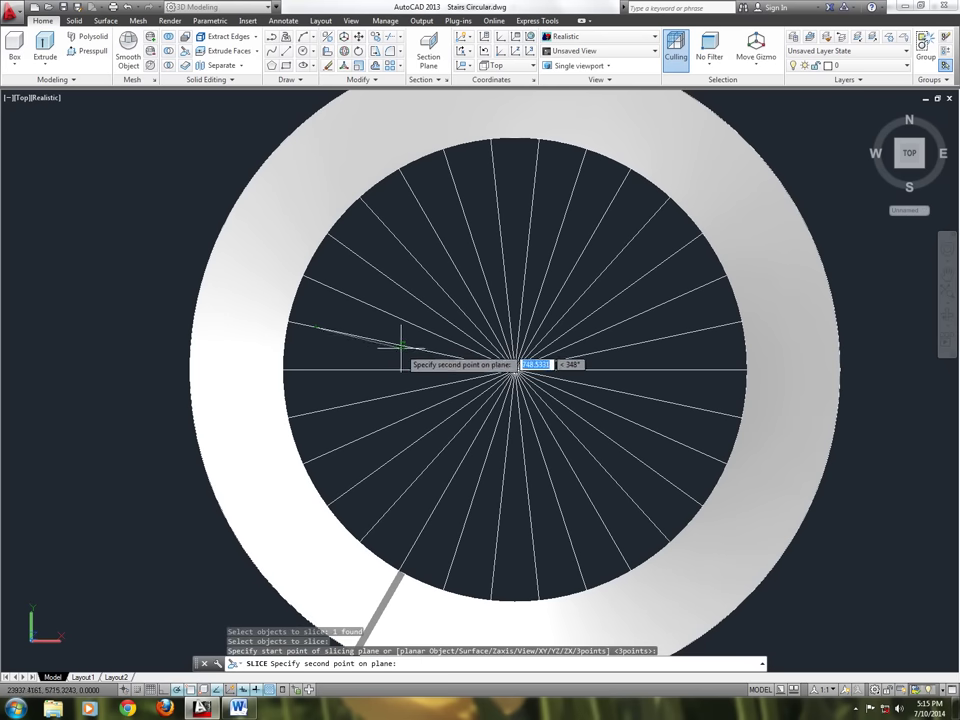
click(392, 340)
click(370, 364)
Repeat SLICE to cut the ring along the next radial line
key(Return)
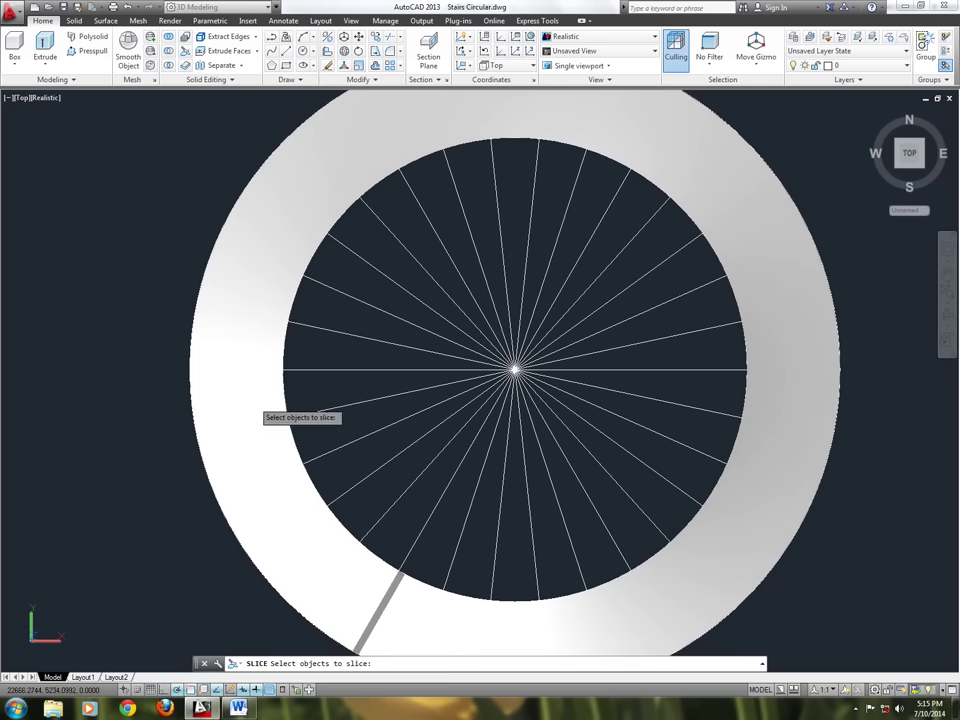
click(262, 402)
key(Return)
click(316, 370)
click(384, 370)
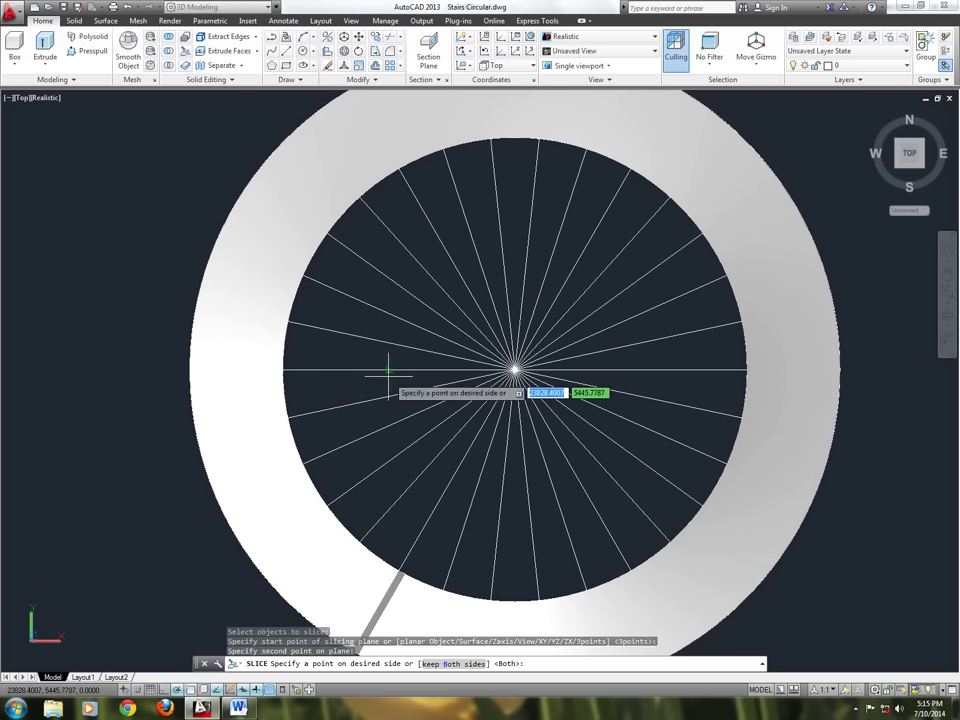
click(295, 415)
Slice the lower-left ring segment along a third radial line, keeping both sides
key(Return)
click(256, 436)
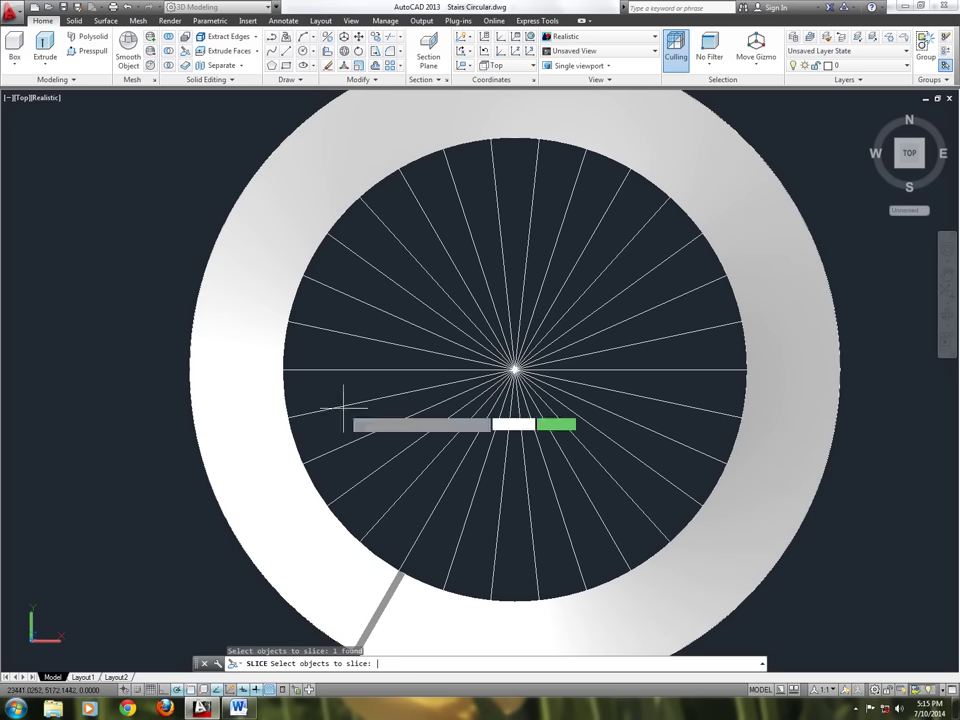
key(Return)
click(322, 408)
click(400, 391)
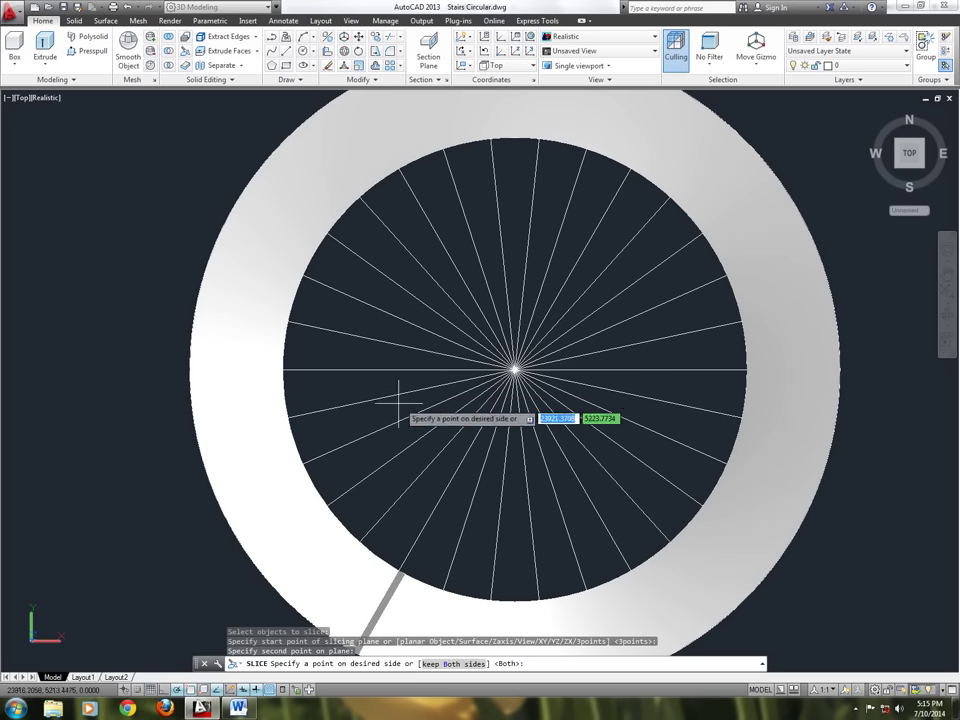
click(345, 458)
key(Return)
key(Return)
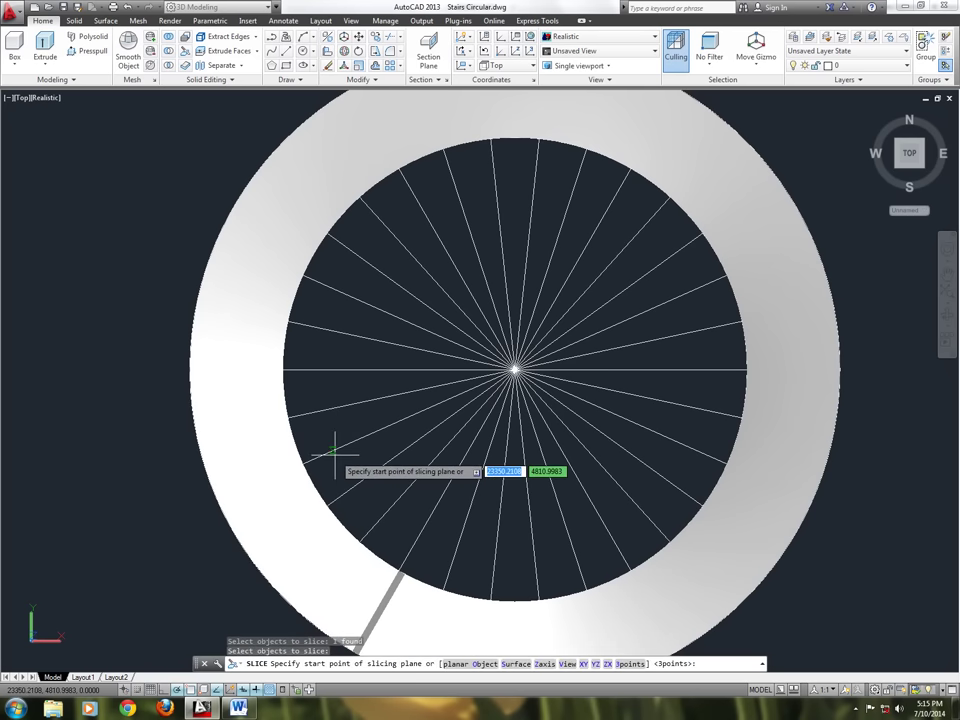
Cut the ring along two further radial lines, keeping both halves each time
click(340, 462)
click(399, 435)
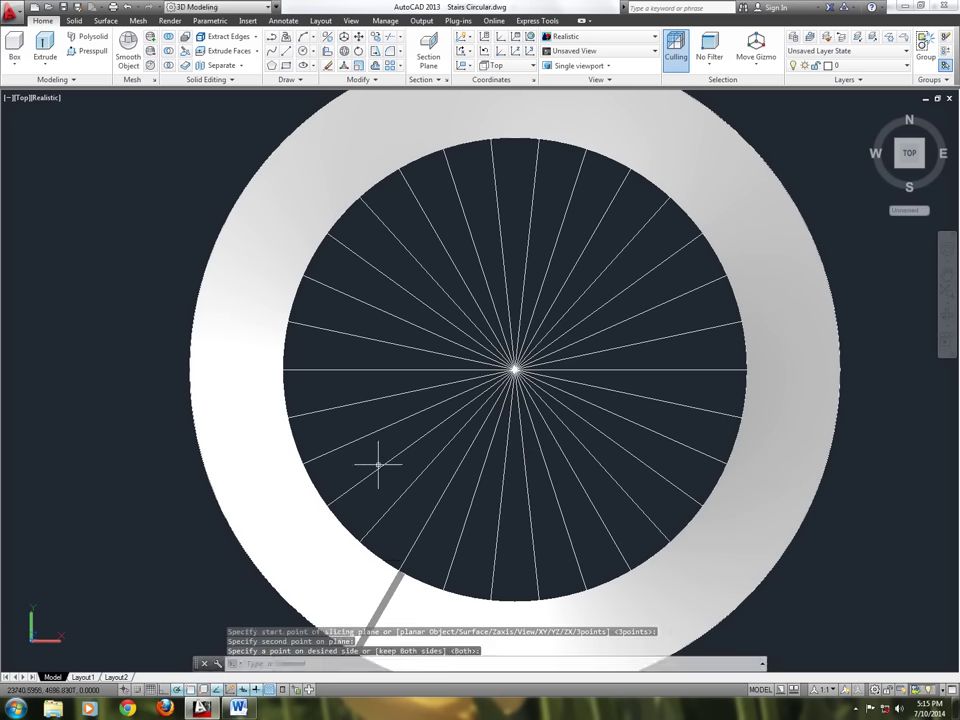
click(381, 463)
key(Return)
key(Return)
click(381, 467)
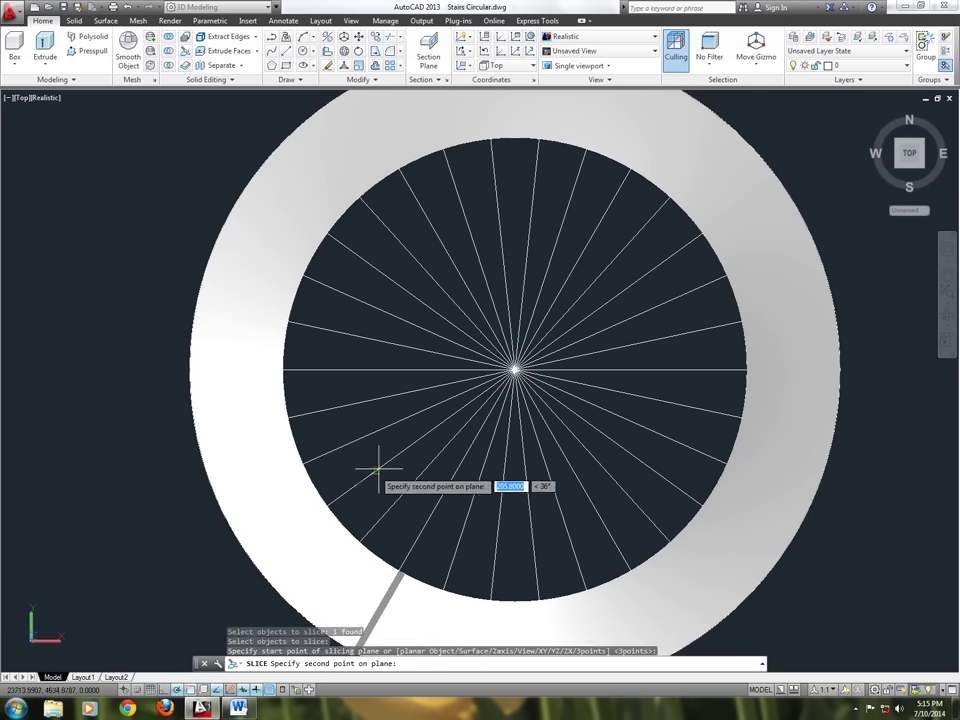
click(422, 444)
click(391, 493)
Slice off a thin wedge-shaped piece along the next spoke and check it
key(Return)
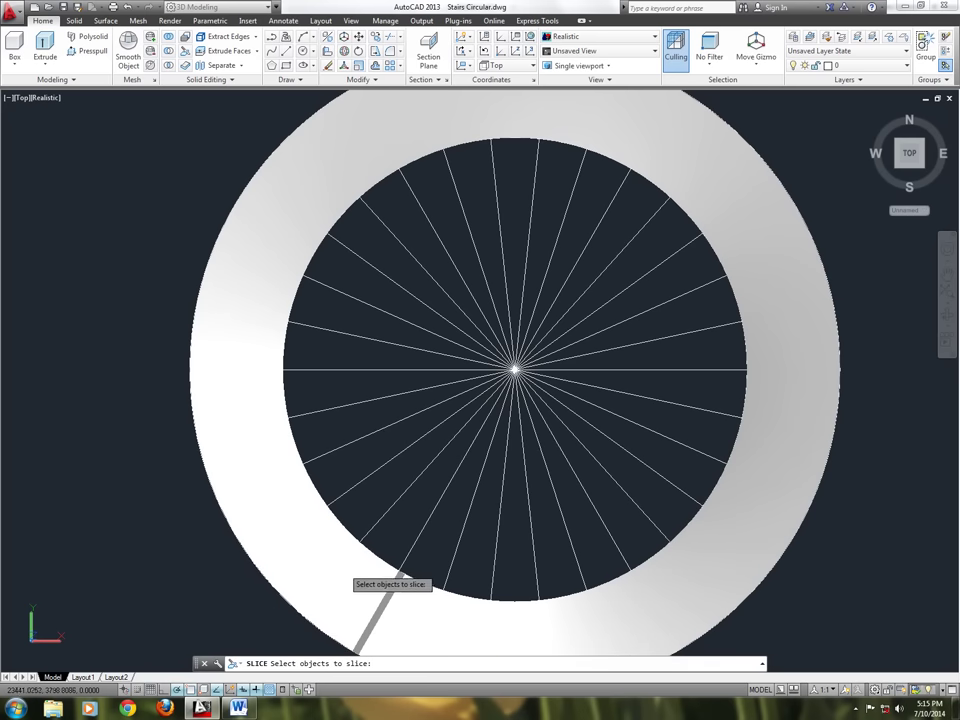
click(382, 524)
key(Return)
click(379, 525)
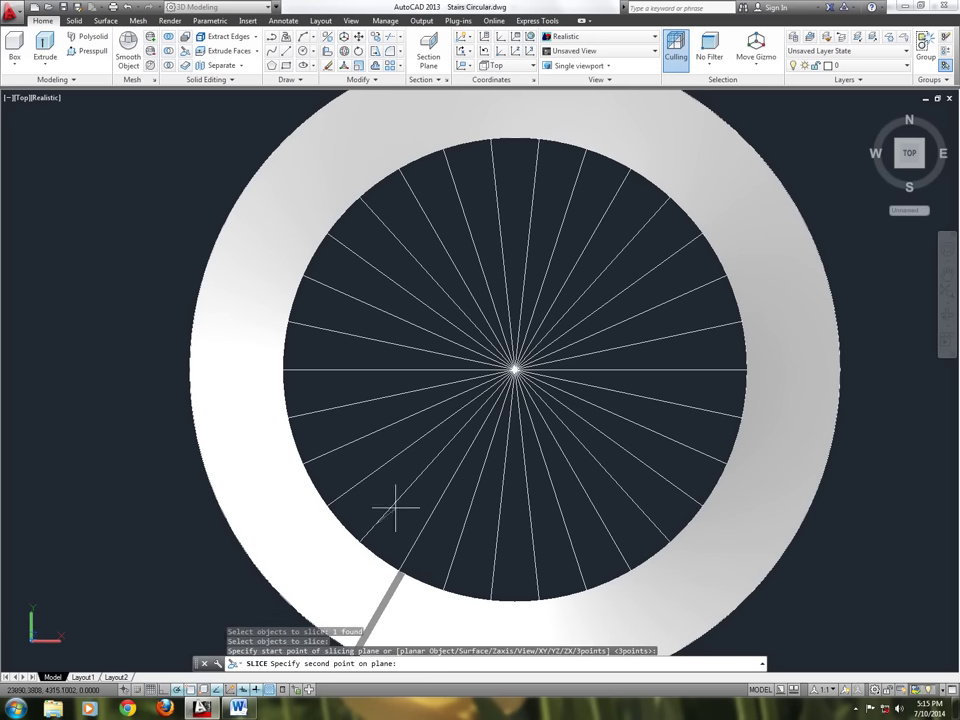
click(432, 465)
key(Return)
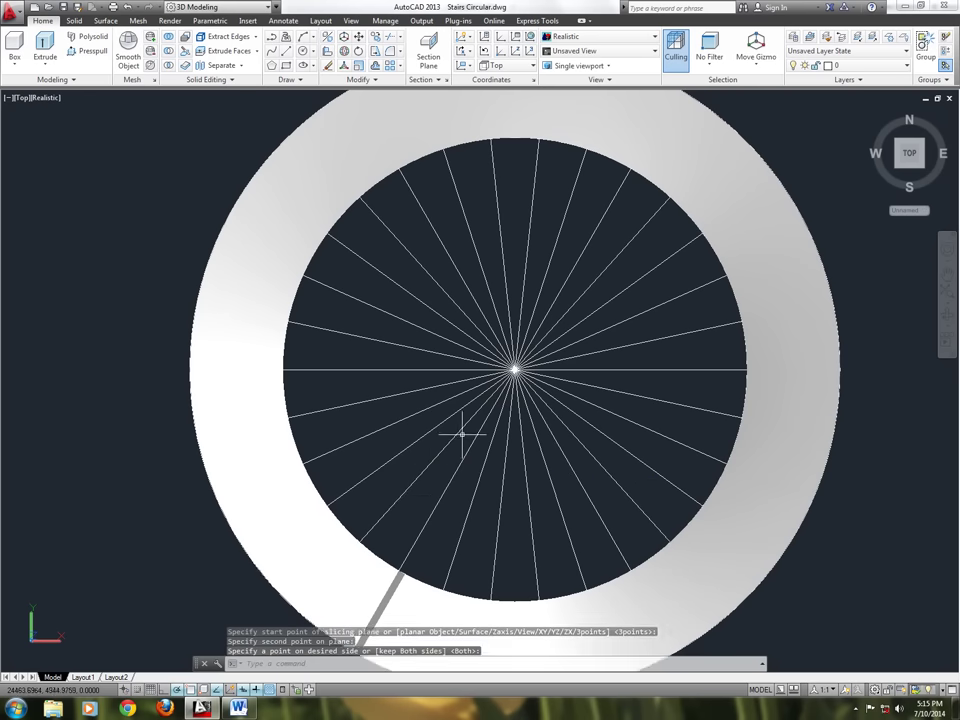
scroll(459, 440, down, 2)
key(Return)
click(405, 543)
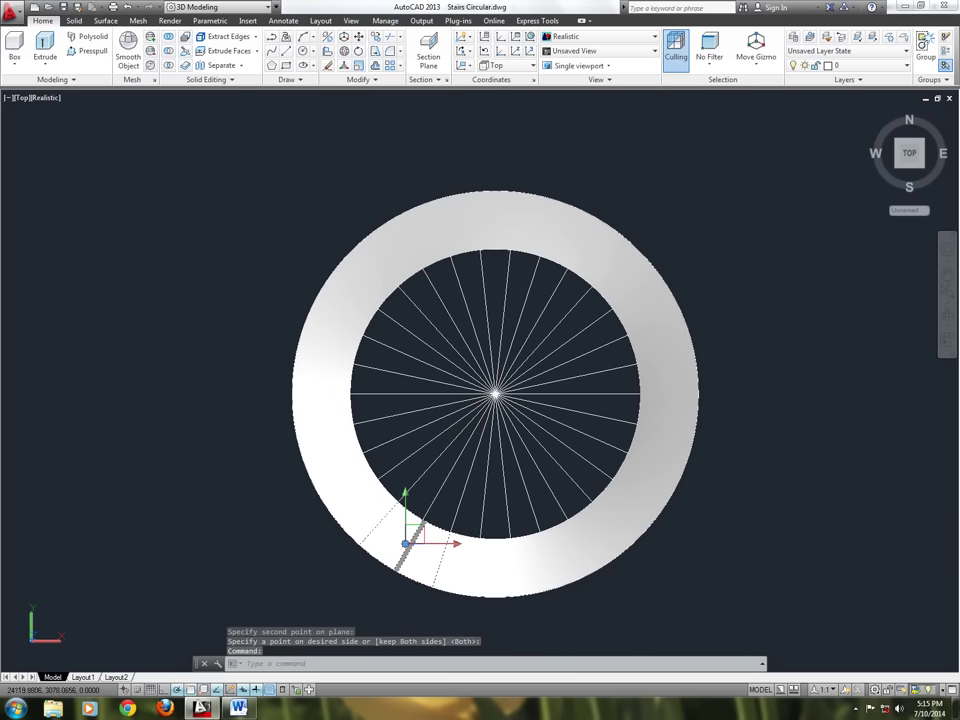
key(Escape)
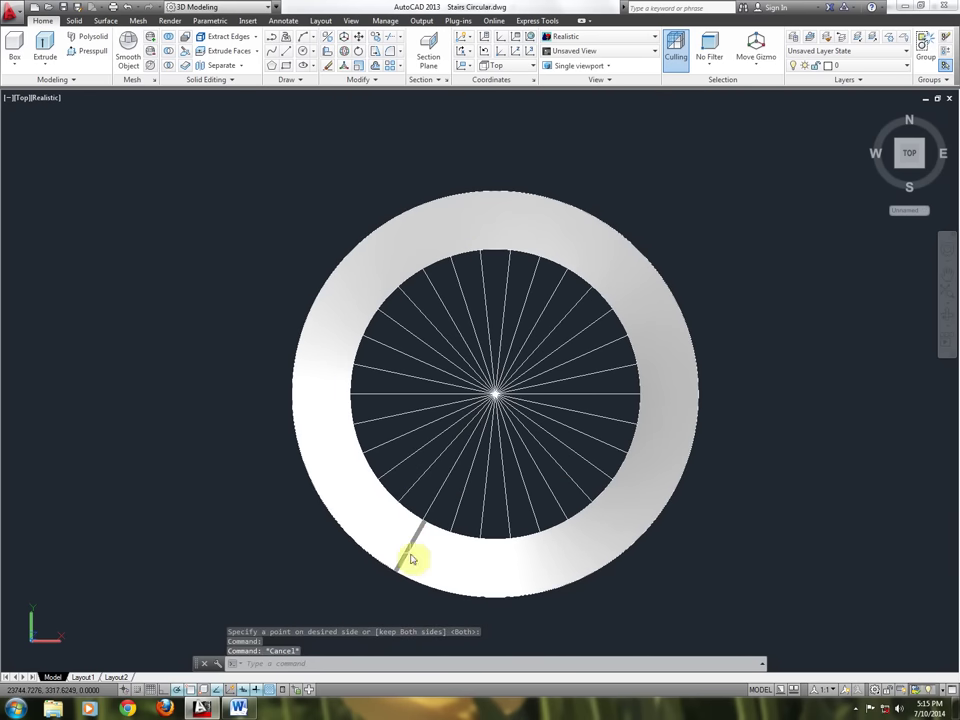
Run SLICE on that ring piece along another radial line, keeping both sides
text(slice)
key(Return)
click(407, 550)
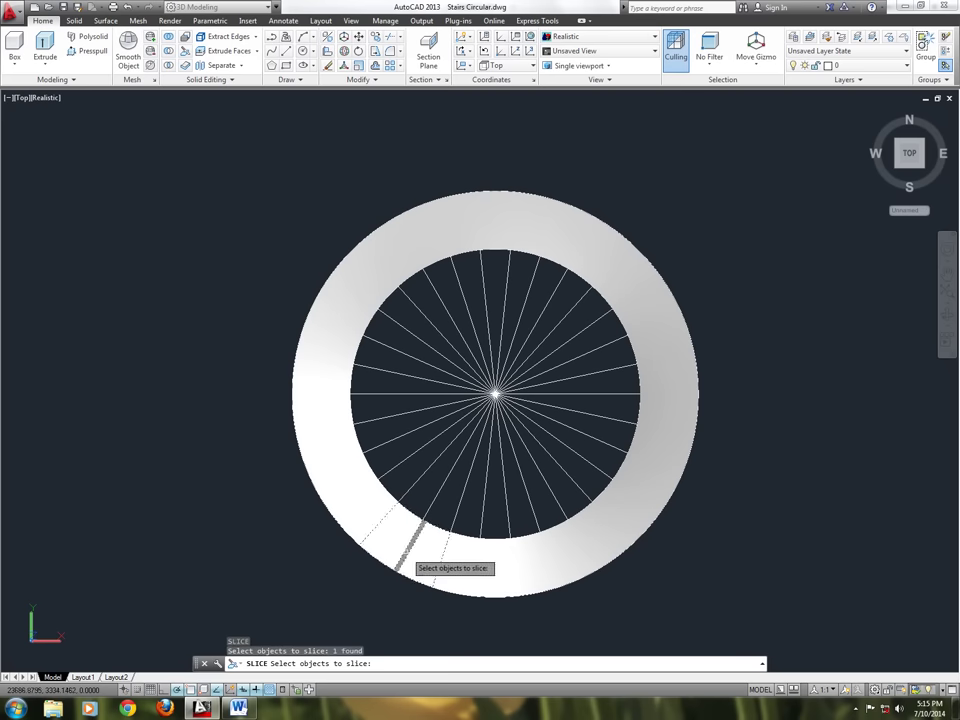
key(Return)
click(423, 522)
click(455, 466)
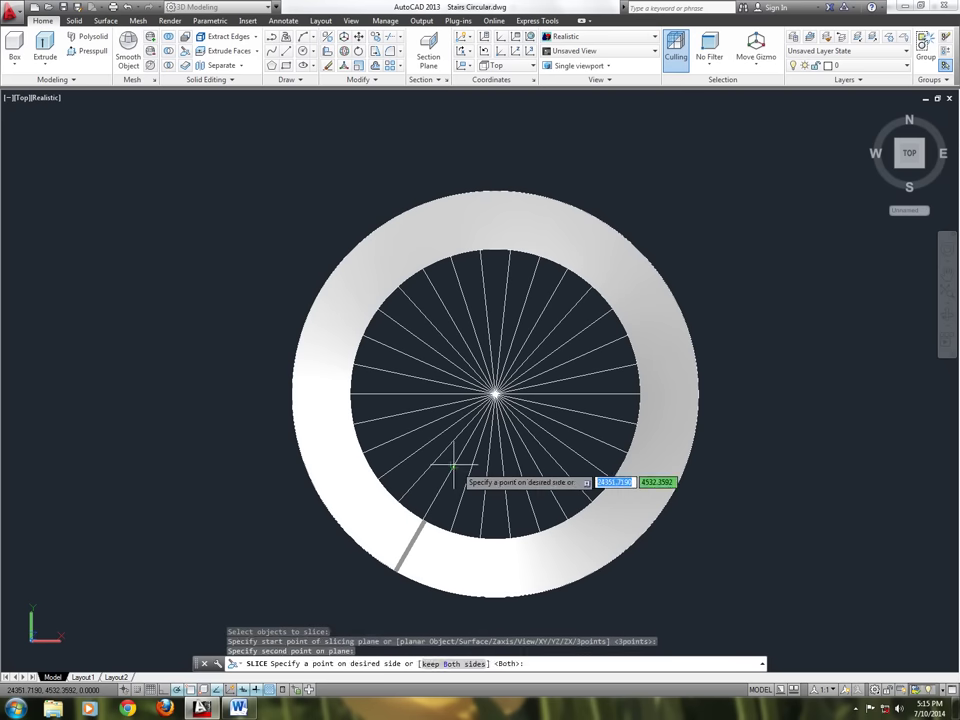
key(Return)
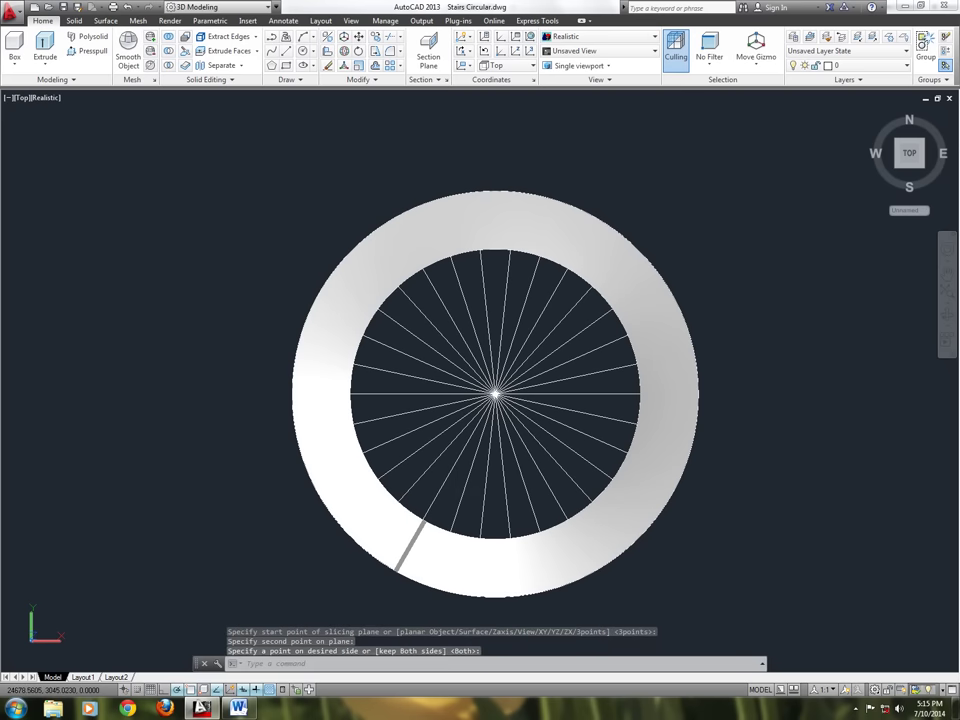
scroll(475, 578, down, 2)
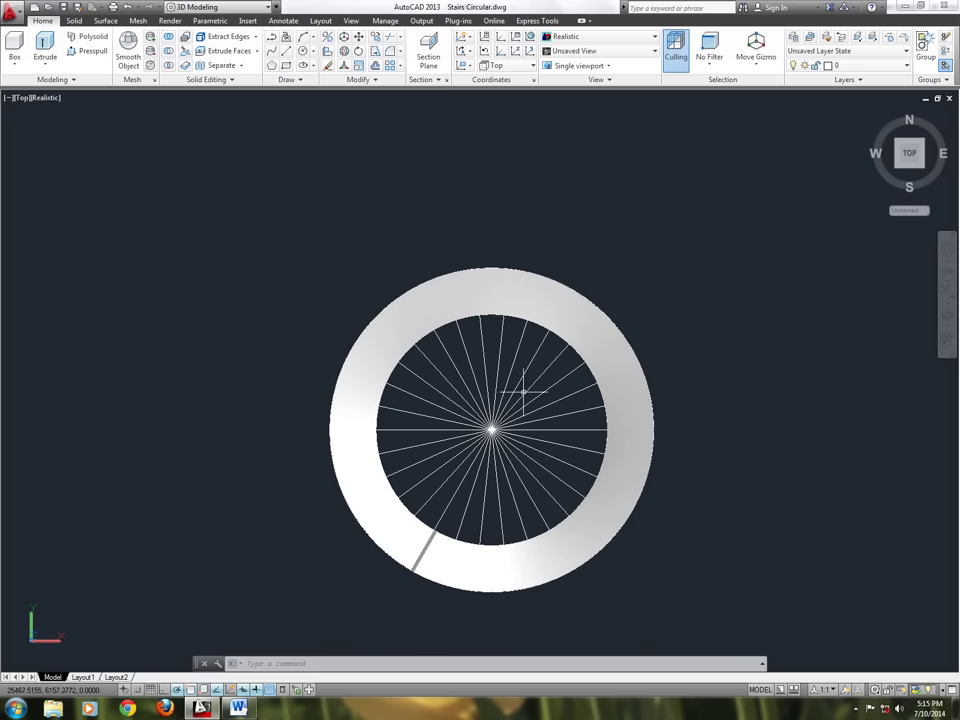
Switch the viewport to SW Isometric and recentre the spiral
click(20, 99)
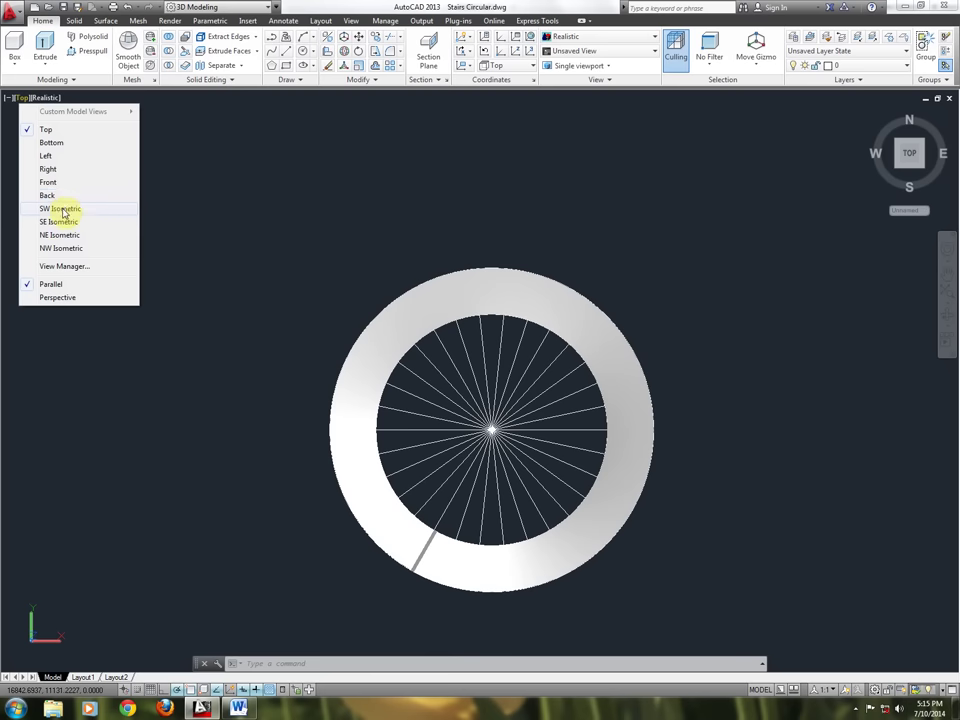
click(62, 209)
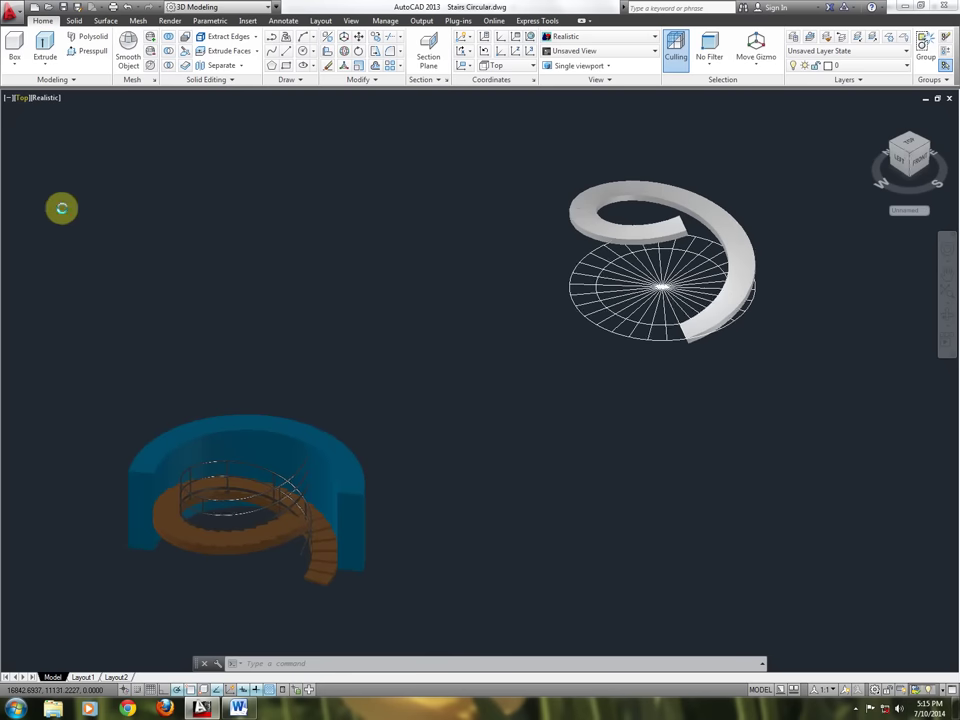
scroll(761, 232, up, 3)
scroll(760, 230, up, 2)
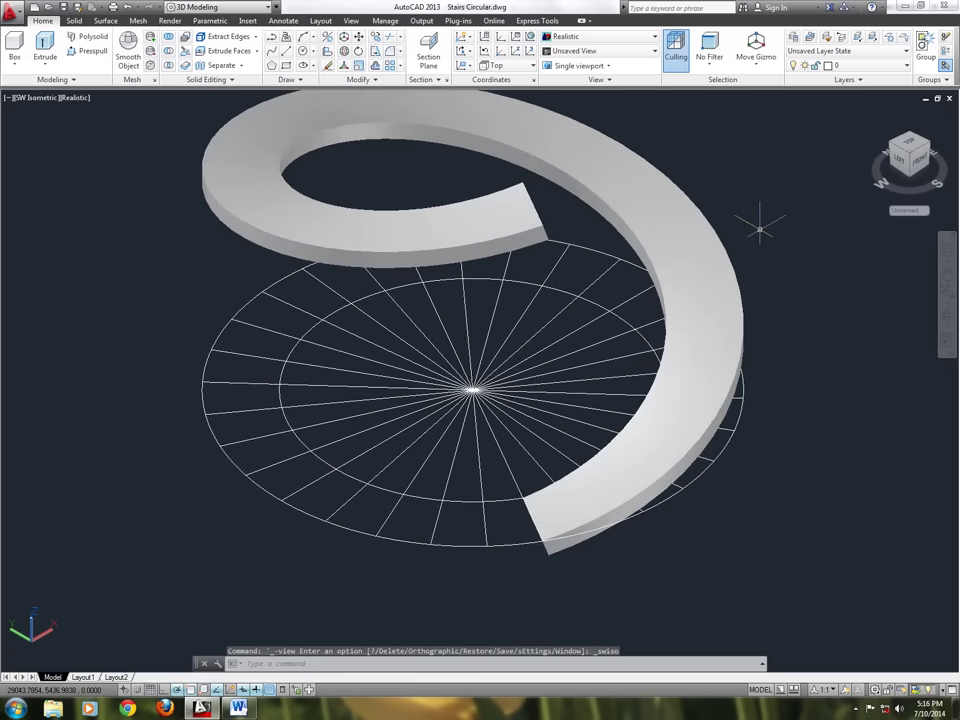
middle_drag(760, 231, 740, 273)
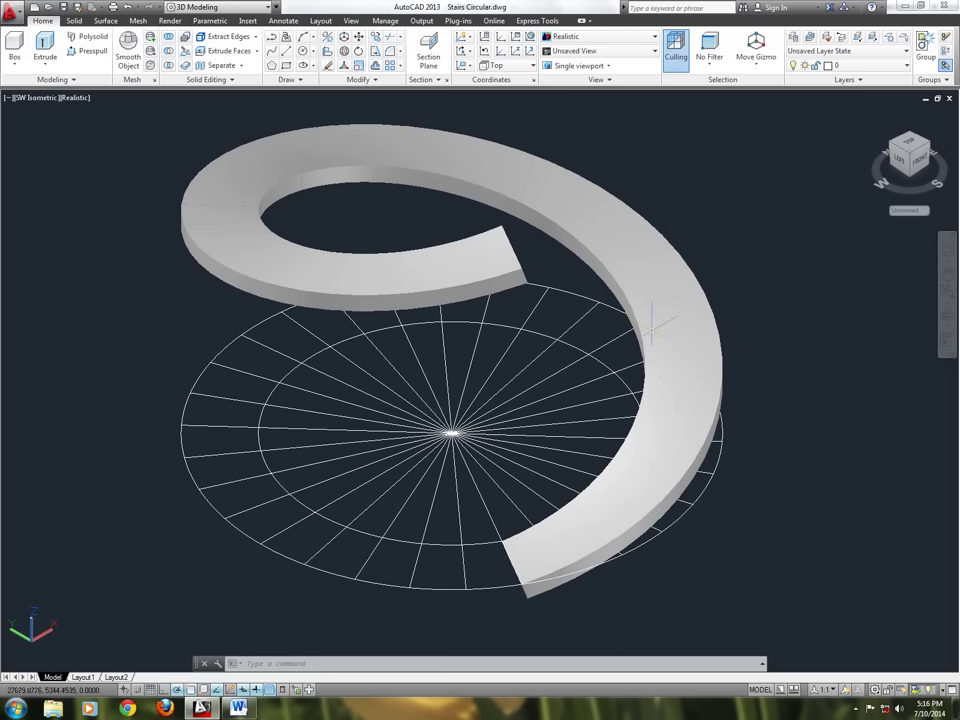
scroll(540, 570, up, 3)
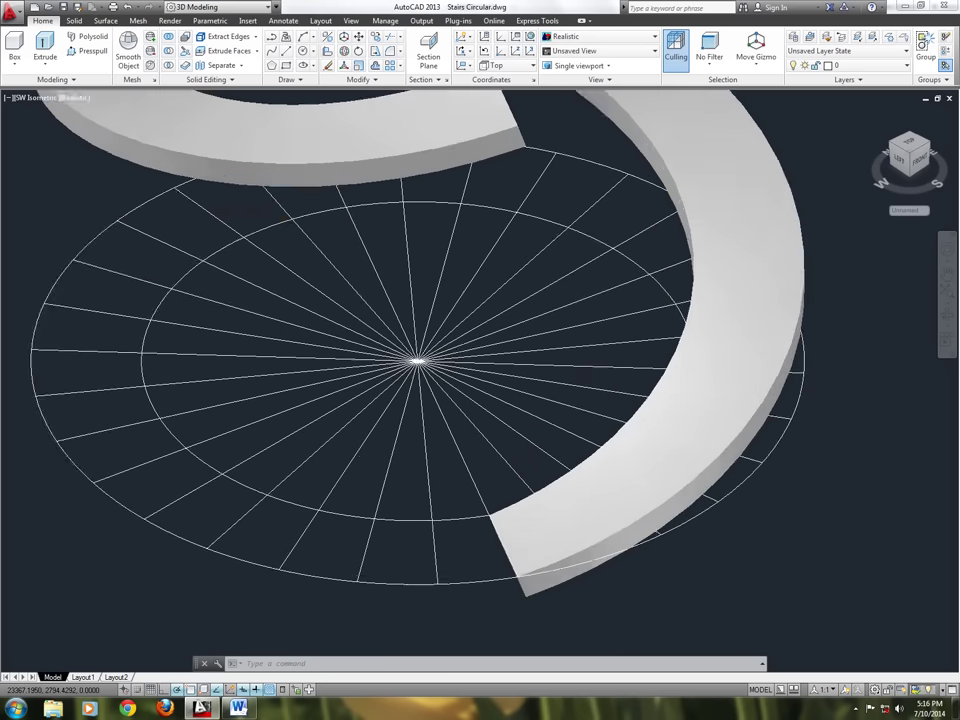
scroll(520, 585, up, 2)
Select the spiral tread solid and zoom and pan to inspect its sliced pieces
click(522, 580)
scroll(520, 590, down, 6)
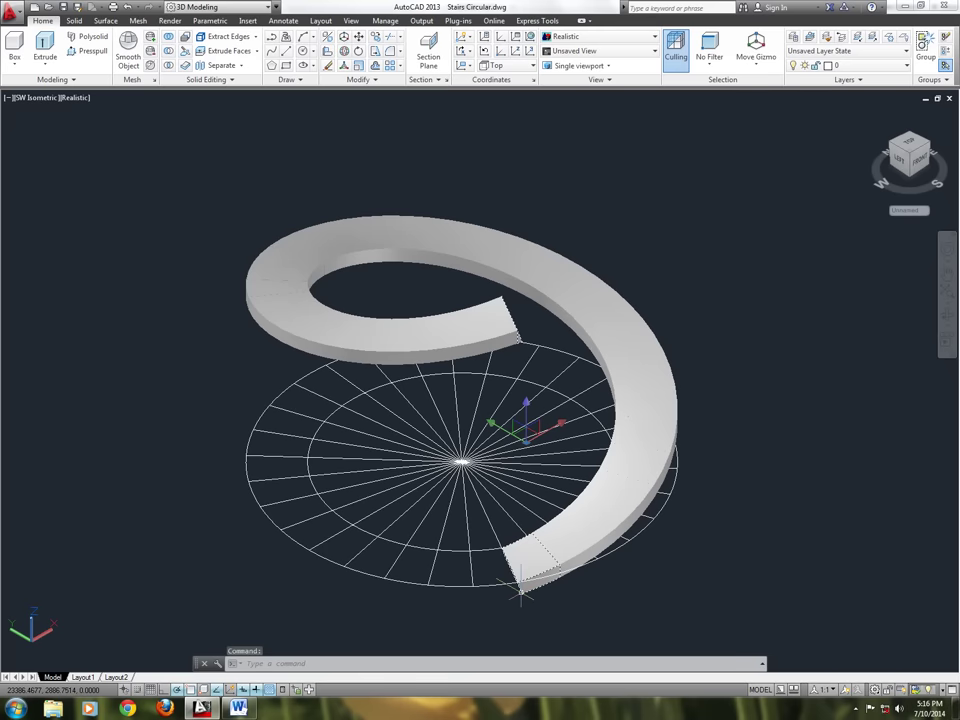
scroll(520, 590, up, 2)
scroll(535, 589, up, 2)
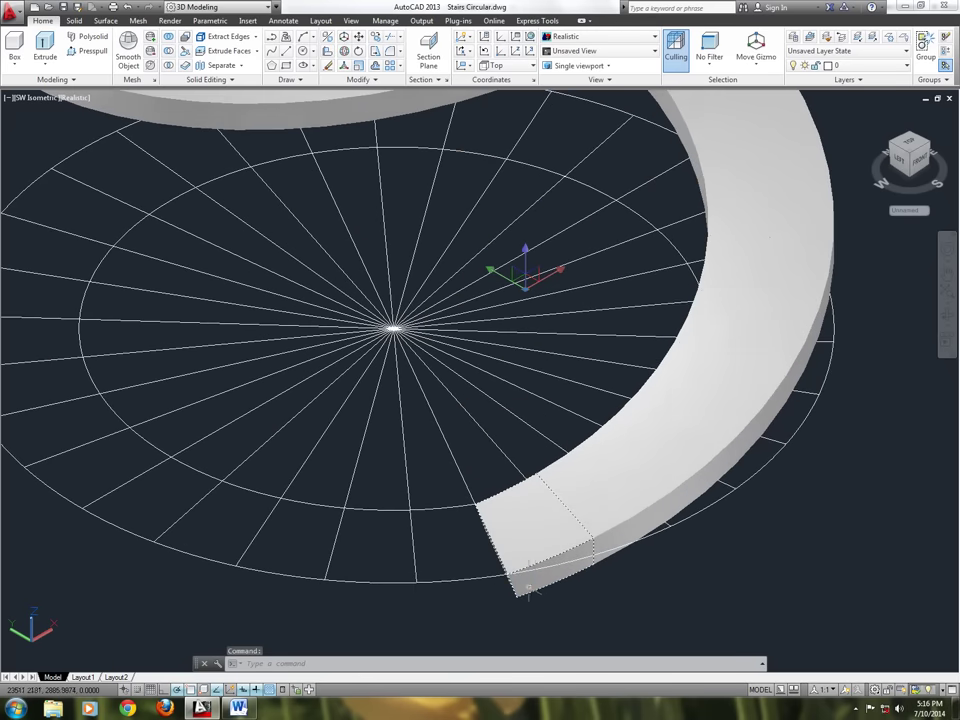
scroll(546, 572, down, 2)
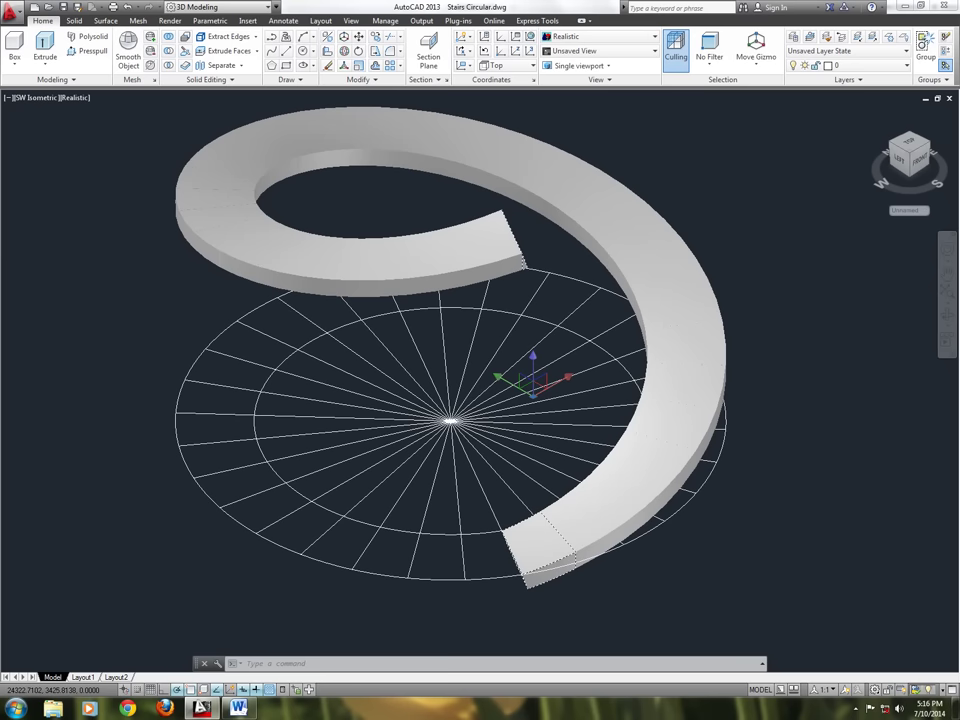
scroll(545, 550, up, 2)
scroll(538, 545, down, 3)
scroll(536, 272, up, 3)
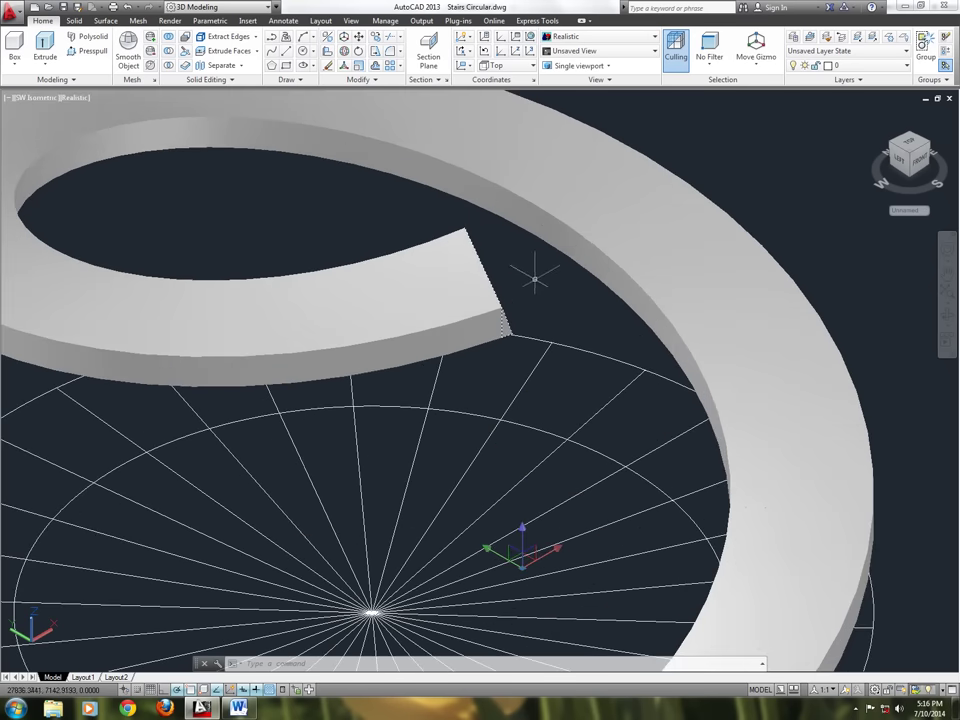
scroll(505, 306, down, 2)
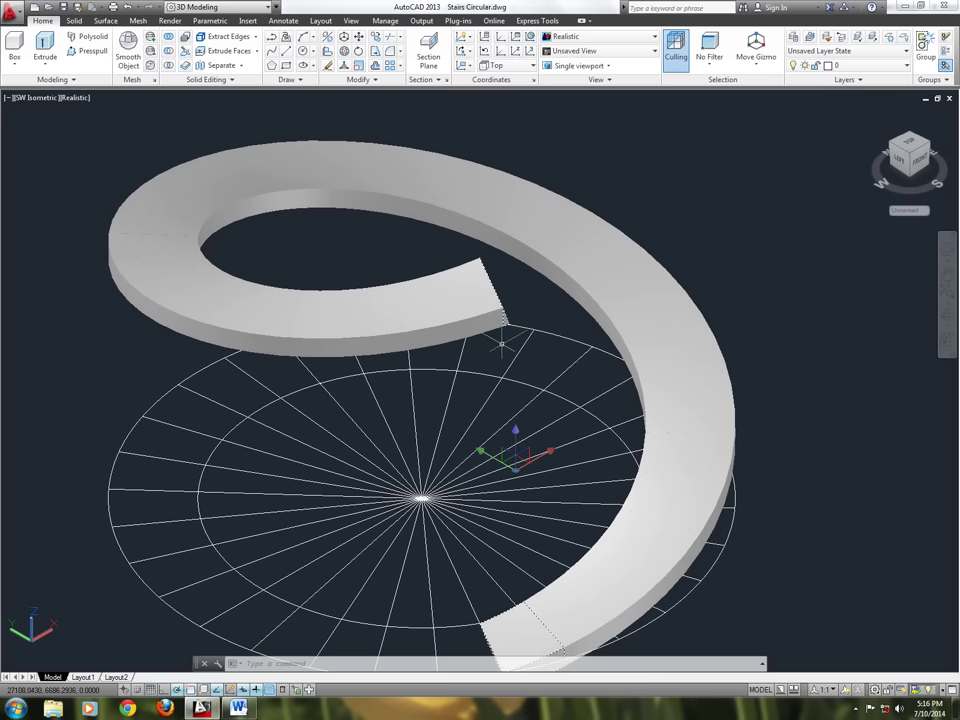
middle_drag(501, 343, 480, 315)
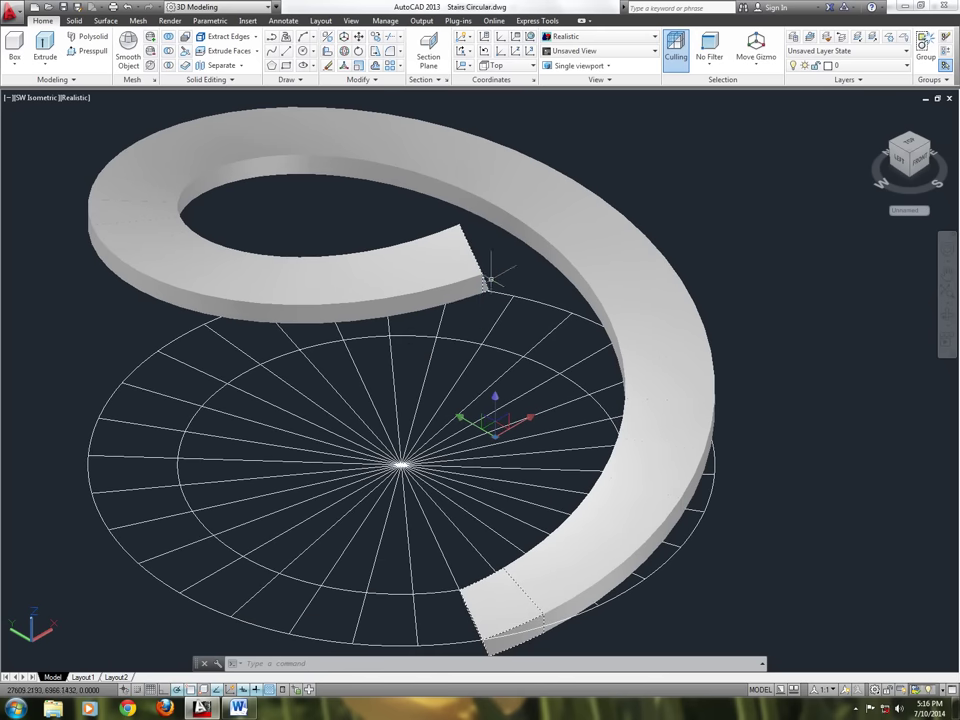
scroll(487, 270, up, 2)
scroll(485, 266, up, 2)
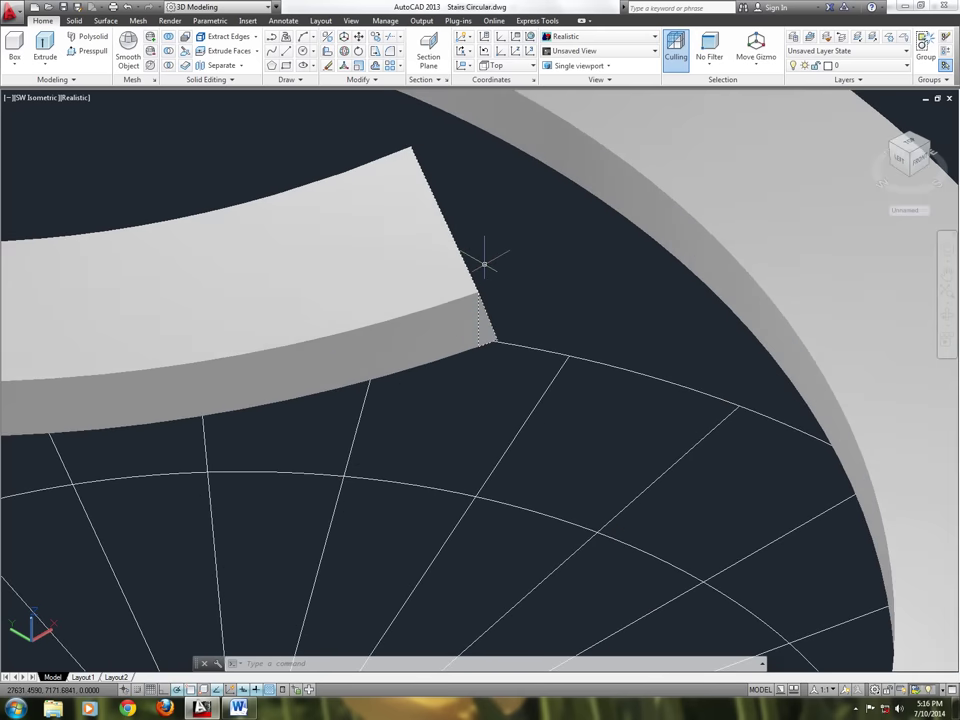
scroll(484, 265, down, 3)
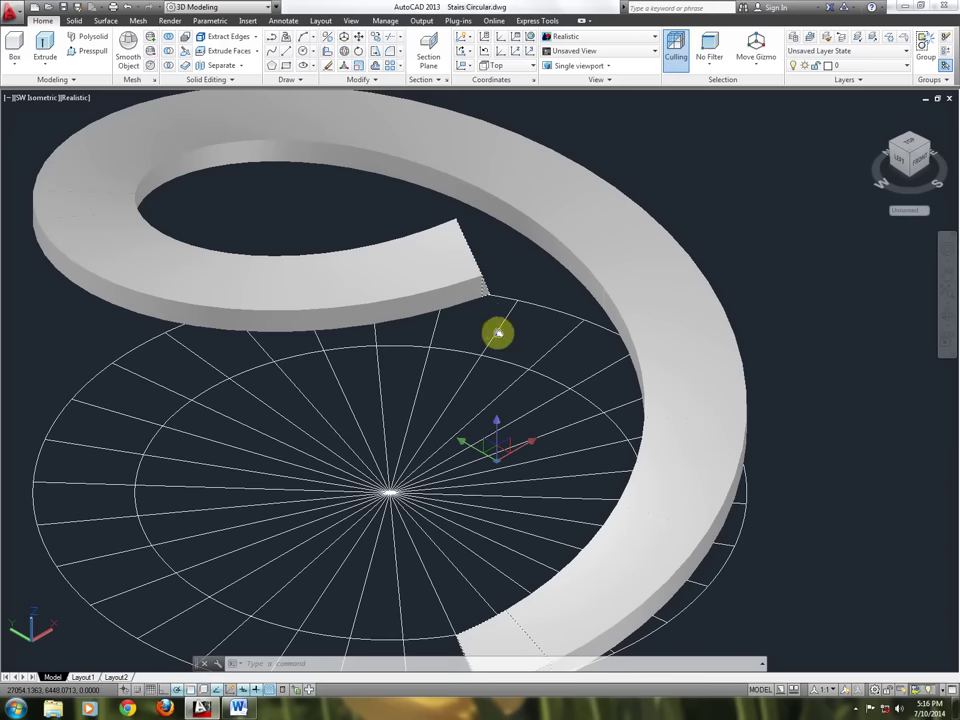
middle_drag(497, 332, 496, 297)
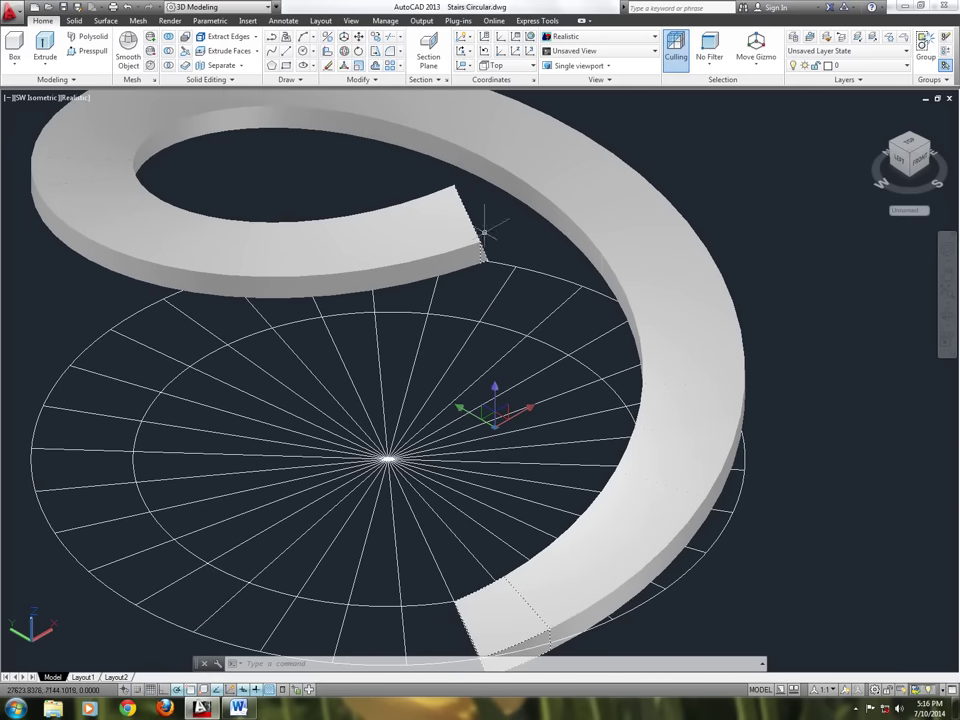
Run SOLIDEDIT body separation on the curved solid, then exit it
click(493, 418)
key(Escape)
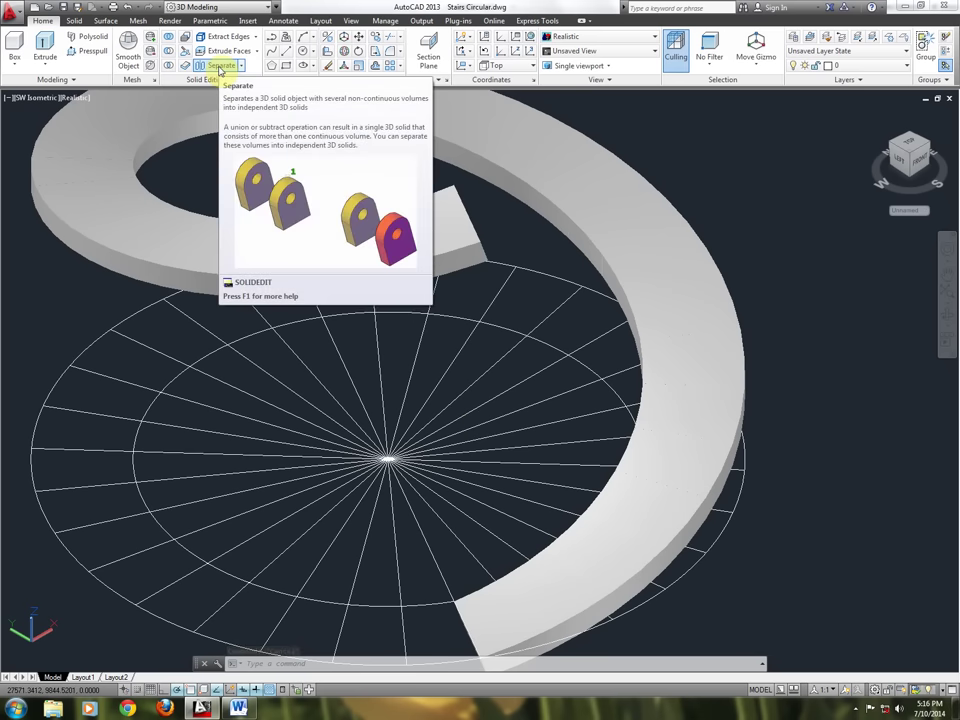
click(220, 66)
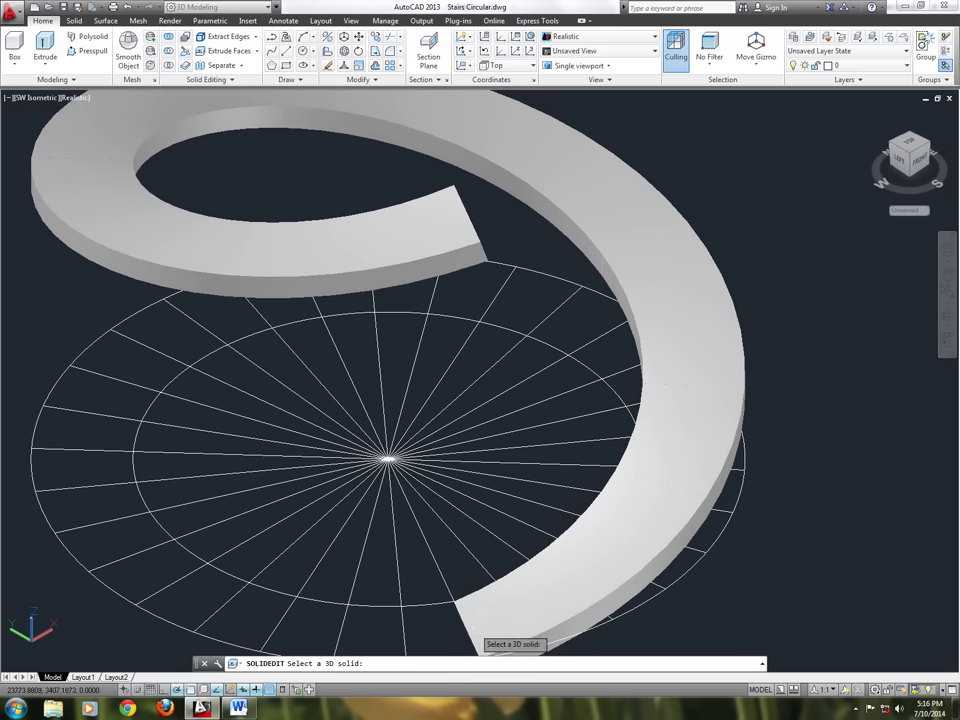
click(476, 634)
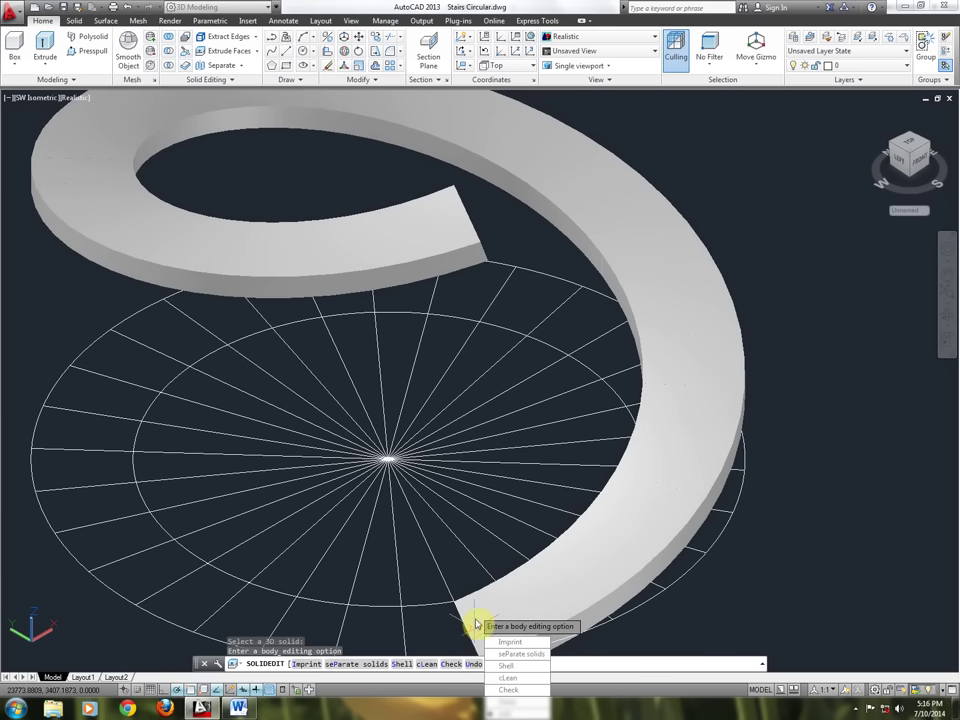
key(Return)
key(Return)
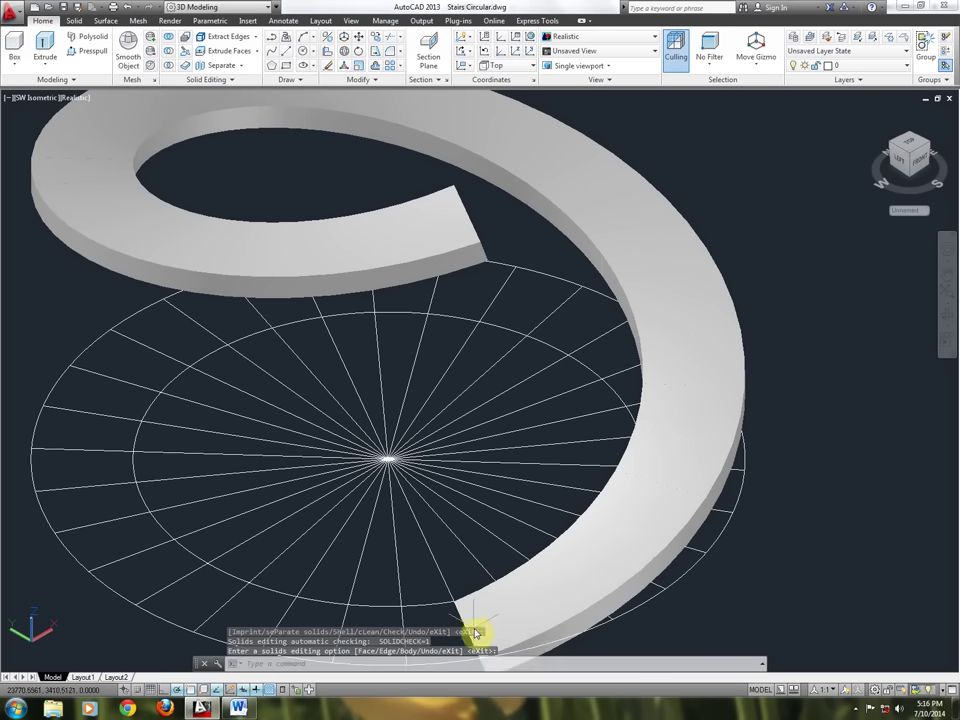
middle_drag(480, 592, 490, 519)
ctrl+click(489, 538)
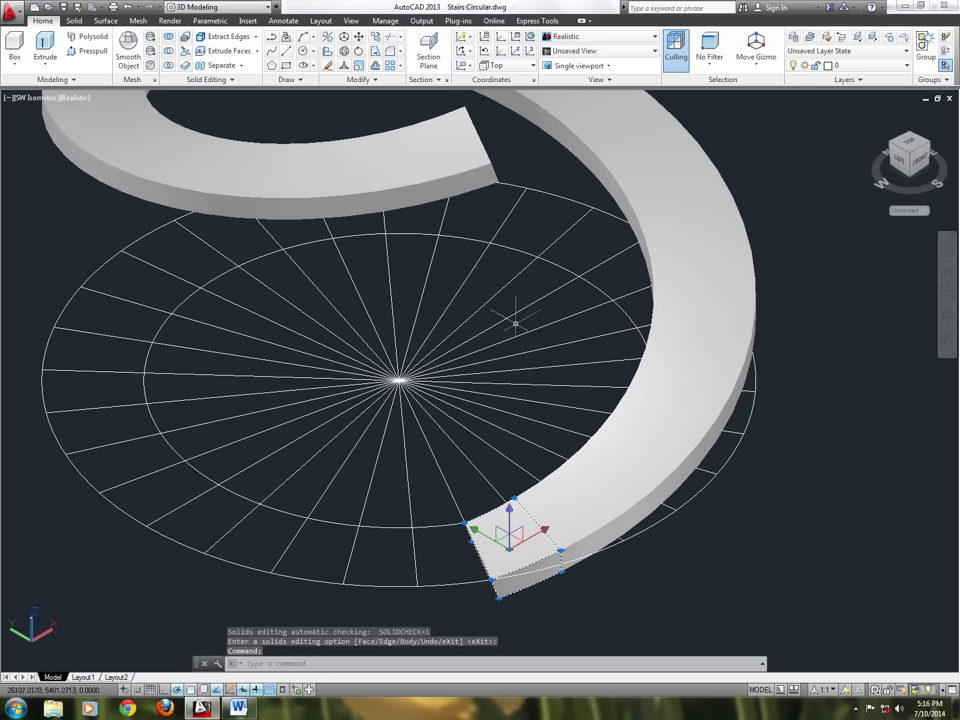
key(Escape)
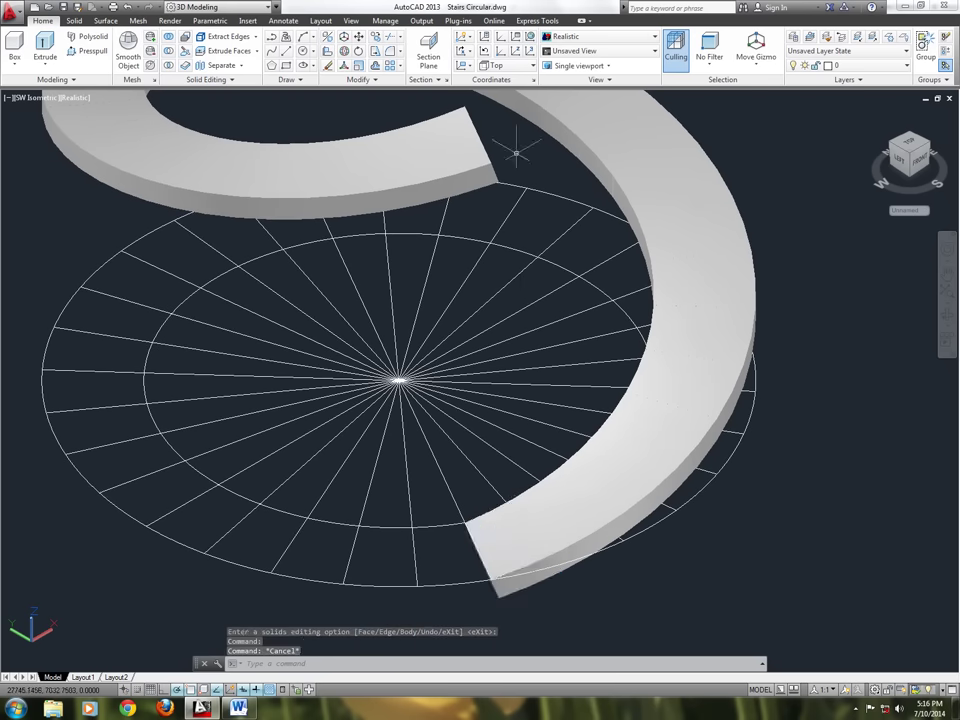
Select the thin leftover piece at the stair's upper end and erase it with E
scroll(516, 155, up, 3)
ctrl+click(478, 210)
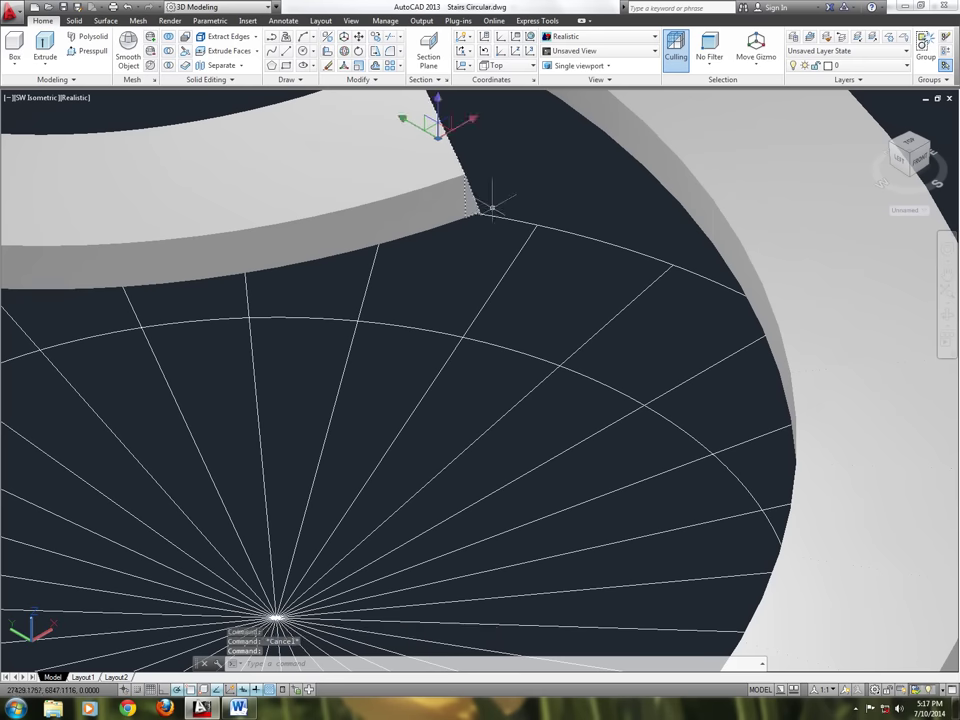
middle_drag(503, 251, 498, 315)
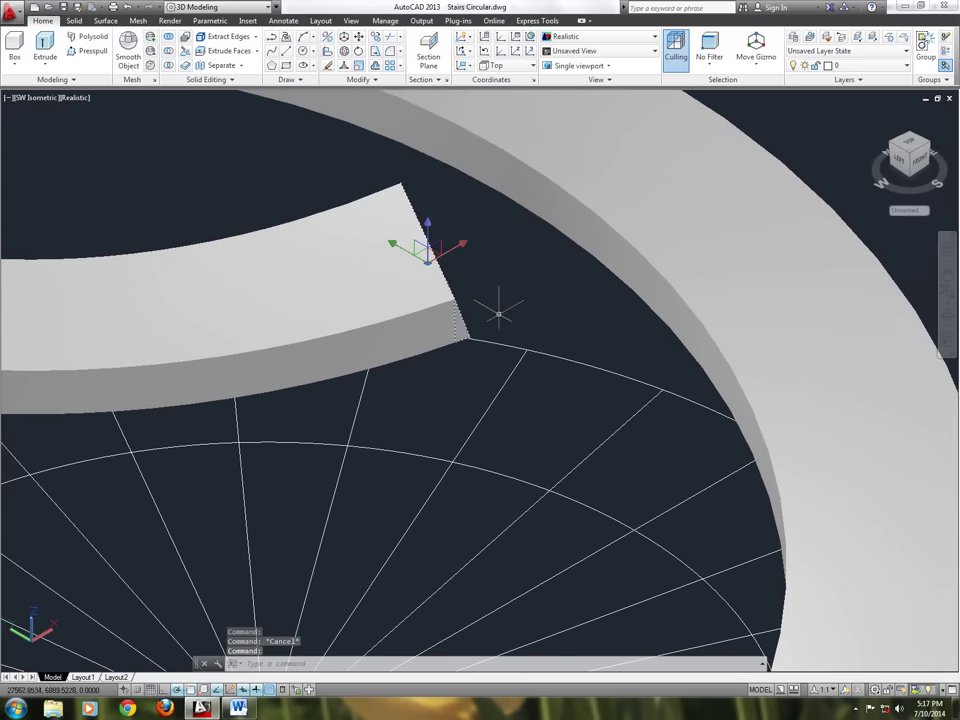
text(e)
key(Return)
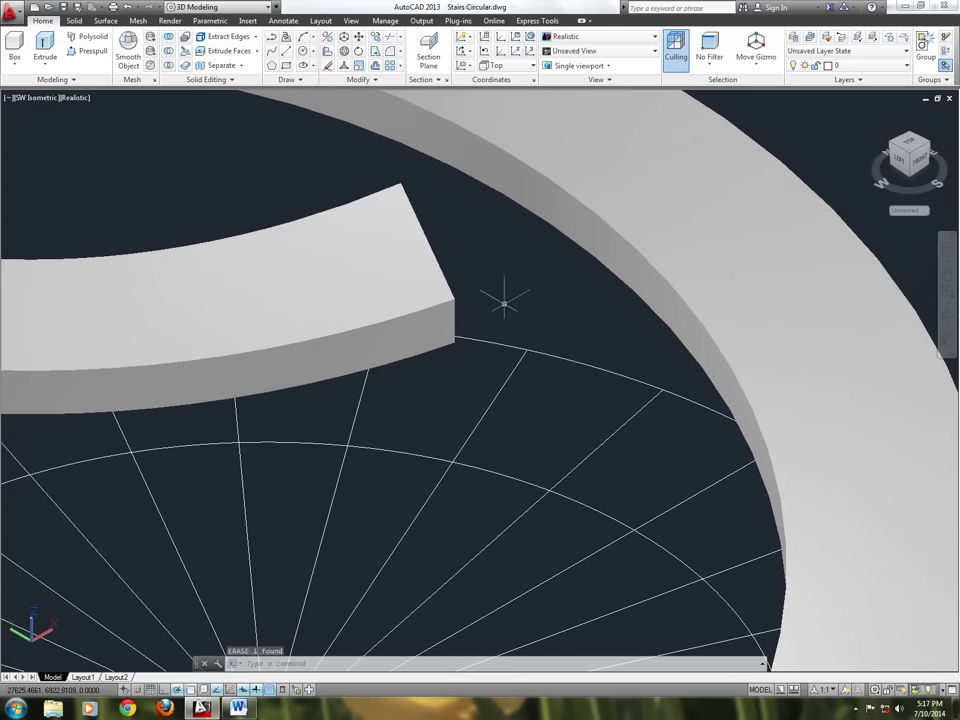
scroll(532, 268, down, 2)
scroll(532, 268, down, 2)
scroll(532, 268, down, 1)
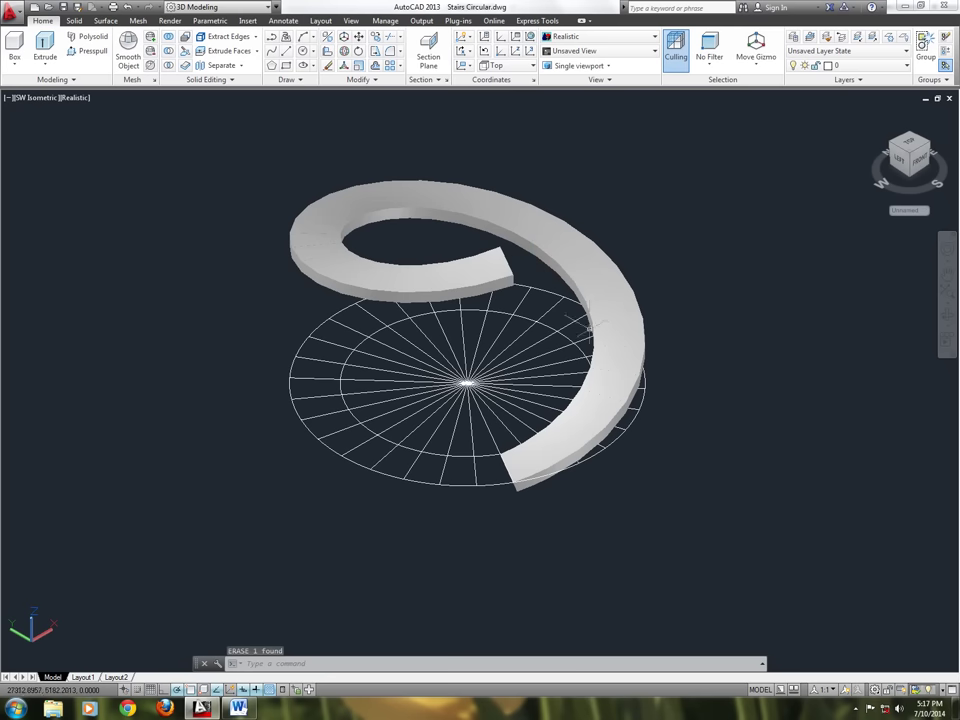
Orbit to a low side-on view of the spiral stair, then zoom and pan to frame it
click(948, 314)
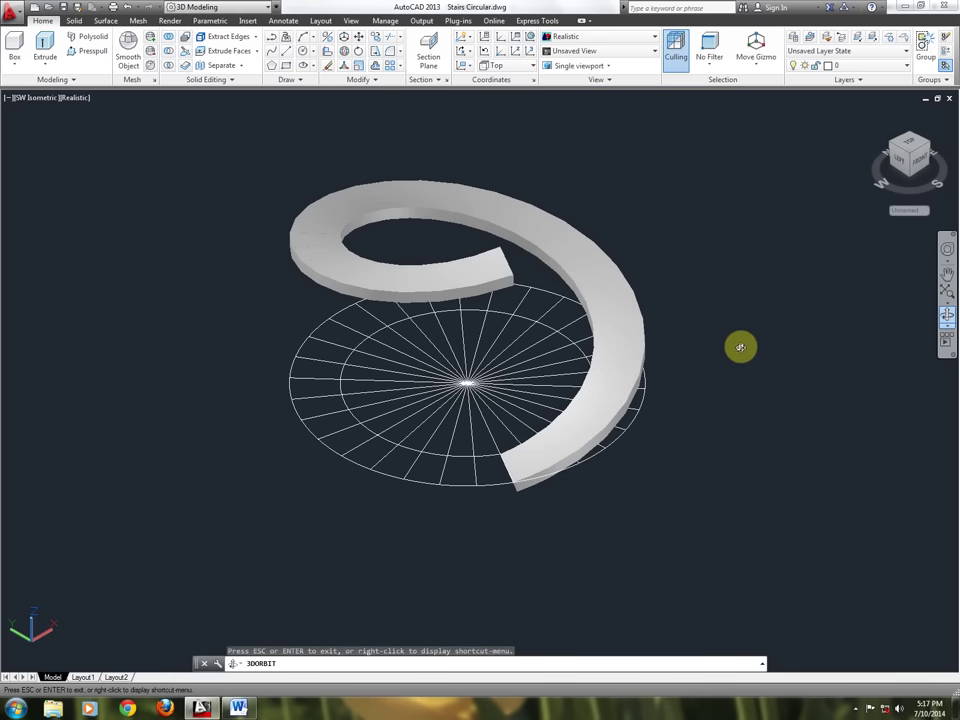
mouse_move(711, 351)
mouse_down()
mouse_move(643, 347)
mouse_move(536, 305)
mouse_move(459, 317)
mouse_move(604, 326)
mouse_move(688, 295)
mouse_move(754, 296)
mouse_move(739, 336)
mouse_move(640, 328)
mouse_up()
drag(418, 339, 420, 386)
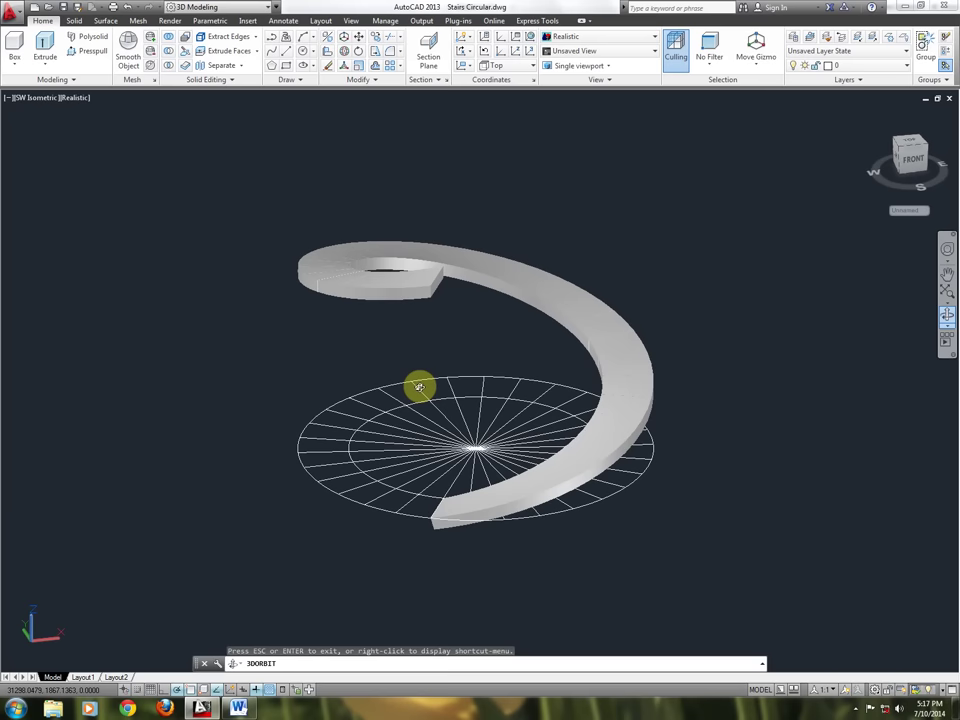
scroll(468, 474, up, 2)
scroll(466, 478, up, 1)
scroll(464, 482, up, 2)
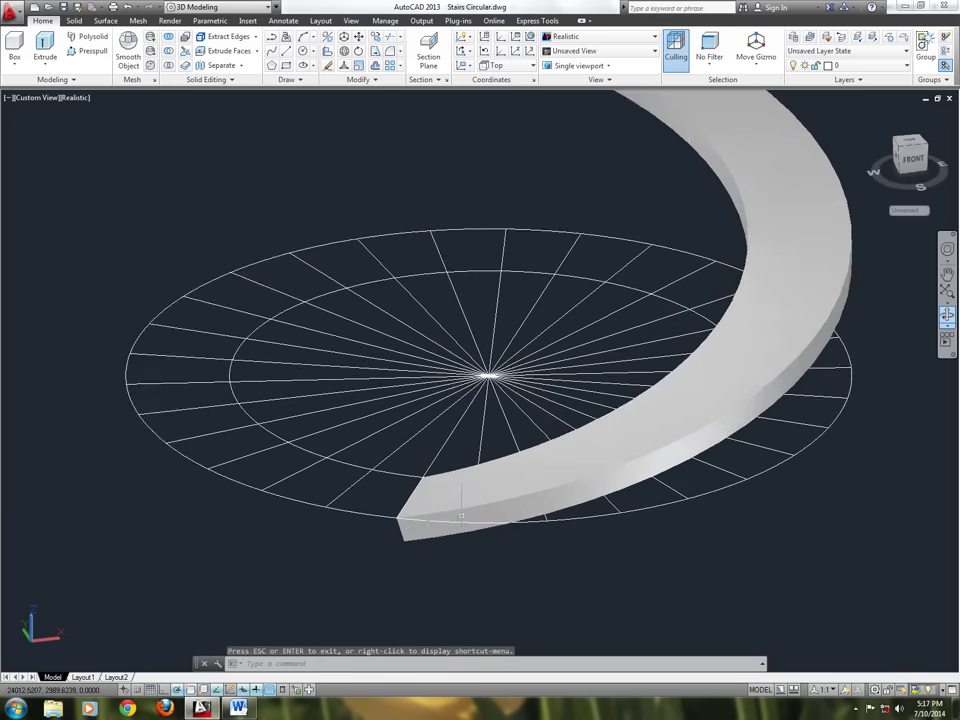
scroll(462, 484, down, 3)
key(Escape)
middle_drag(476, 369, 469, 406)
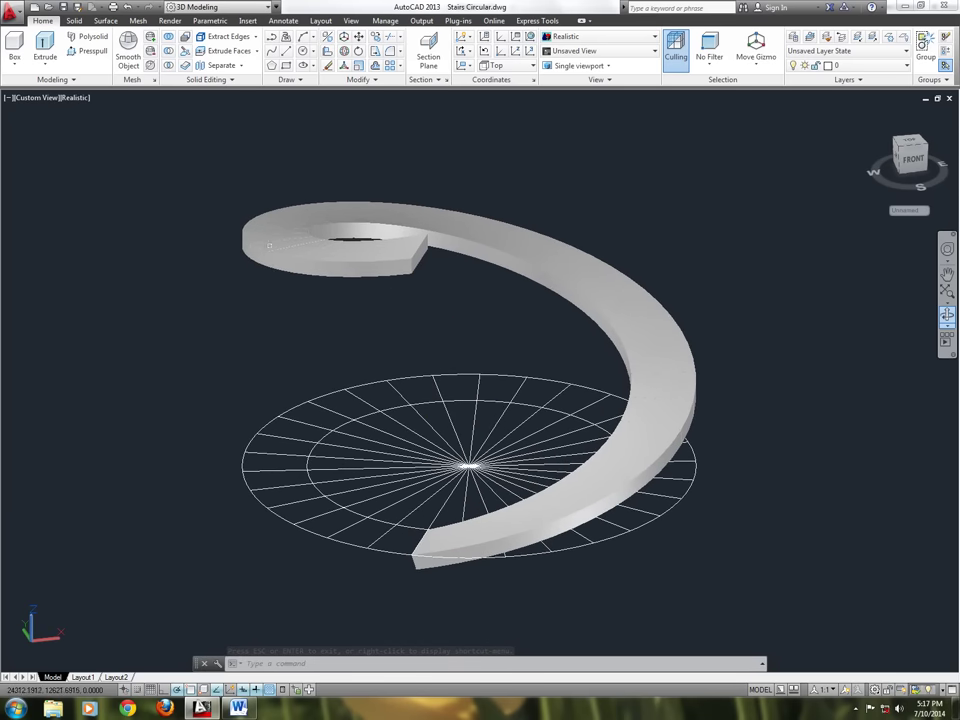
scroll(433, 572, up, 2)
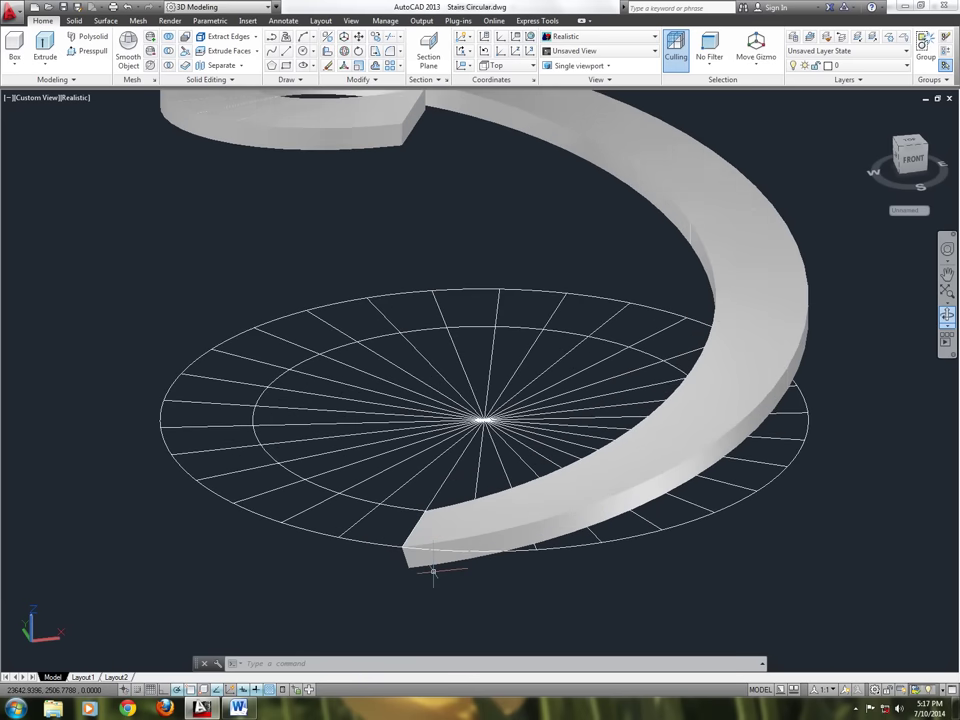
scroll(433, 572, up, 1)
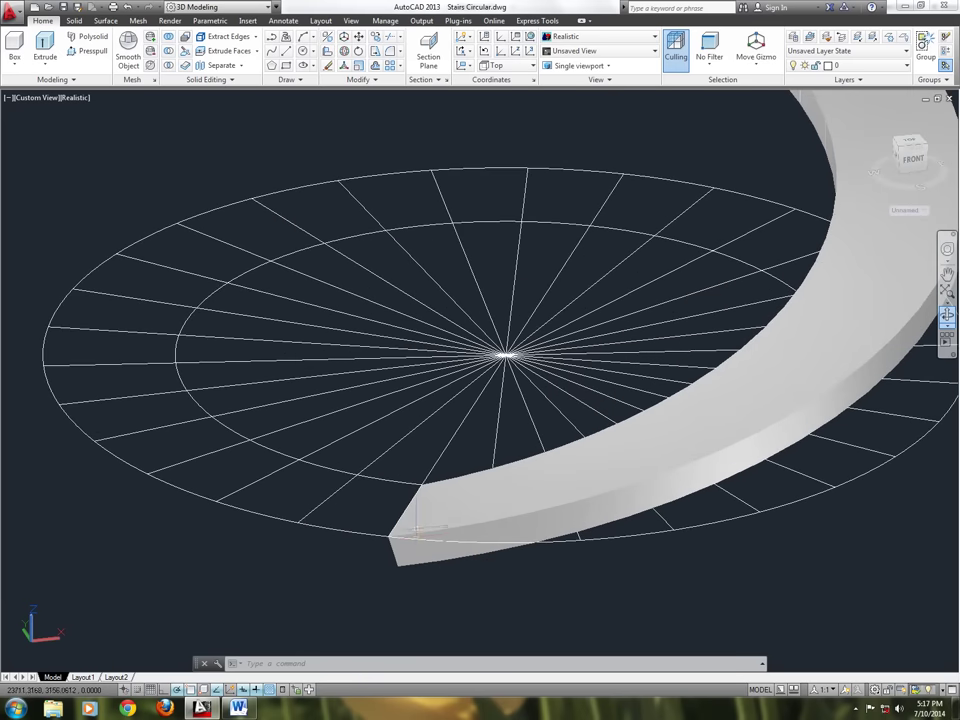
scroll(420, 528, down, 3)
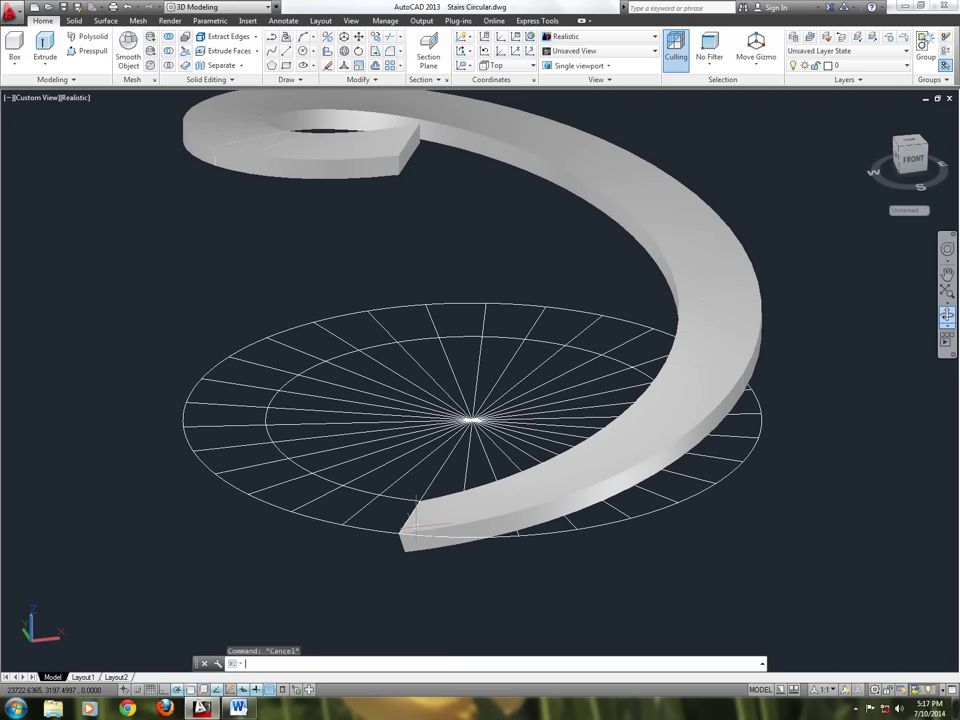
key(Escape)
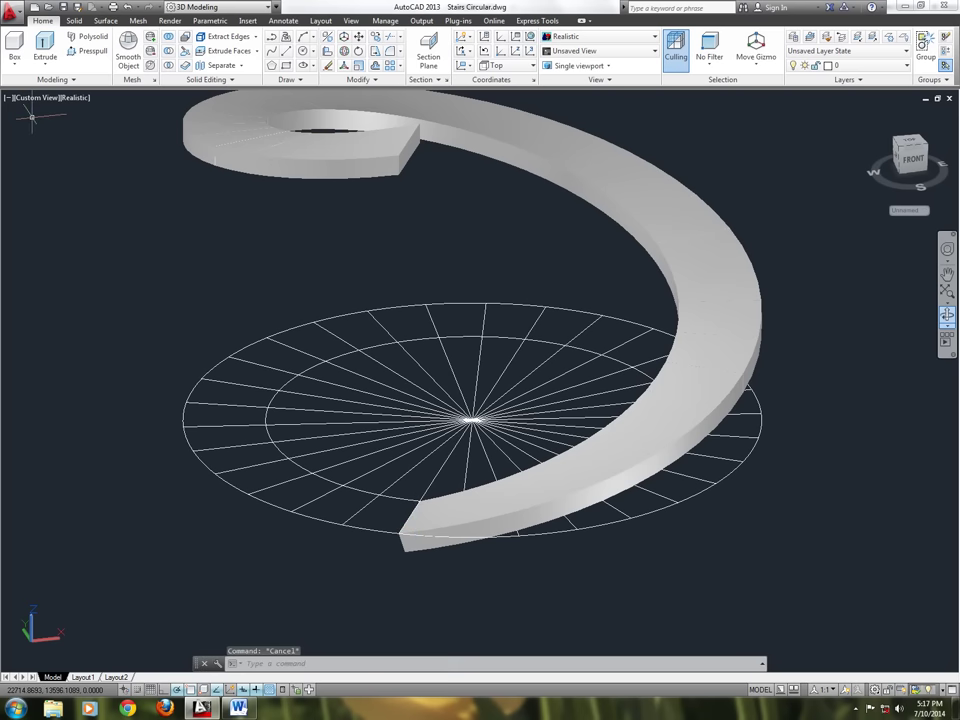
Switch to Front view and zoom onto the stair's lowest end at the base line
click(38, 98)
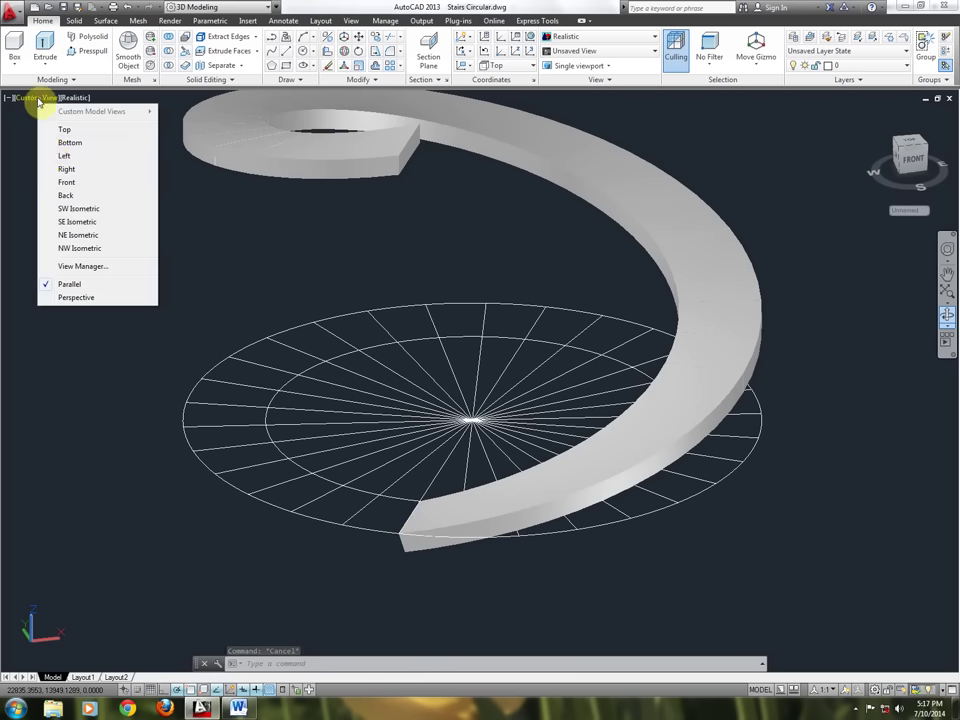
click(77, 183)
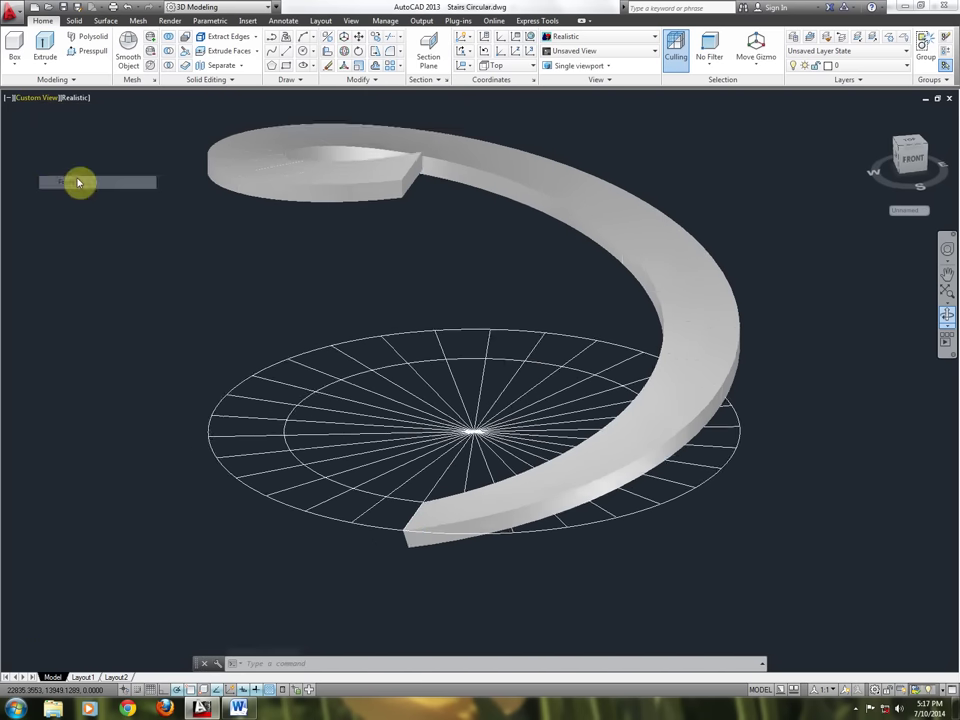
scroll(853, 450, up, 2)
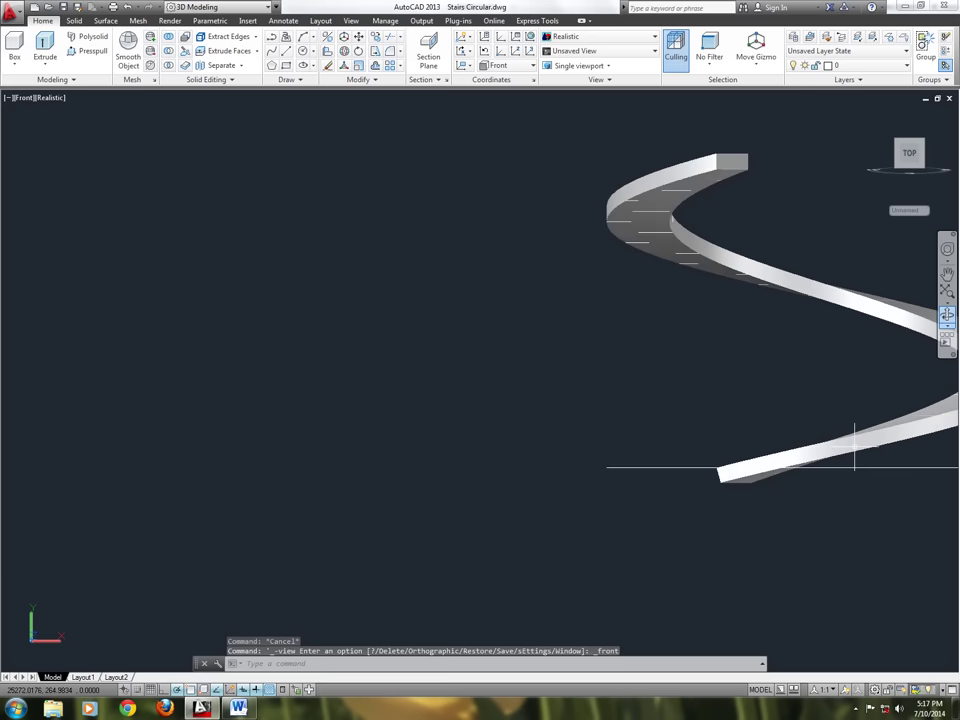
middle_drag(836, 435, 503, 497)
scroll(503, 497, up, 2)
scroll(462, 541, up, 2)
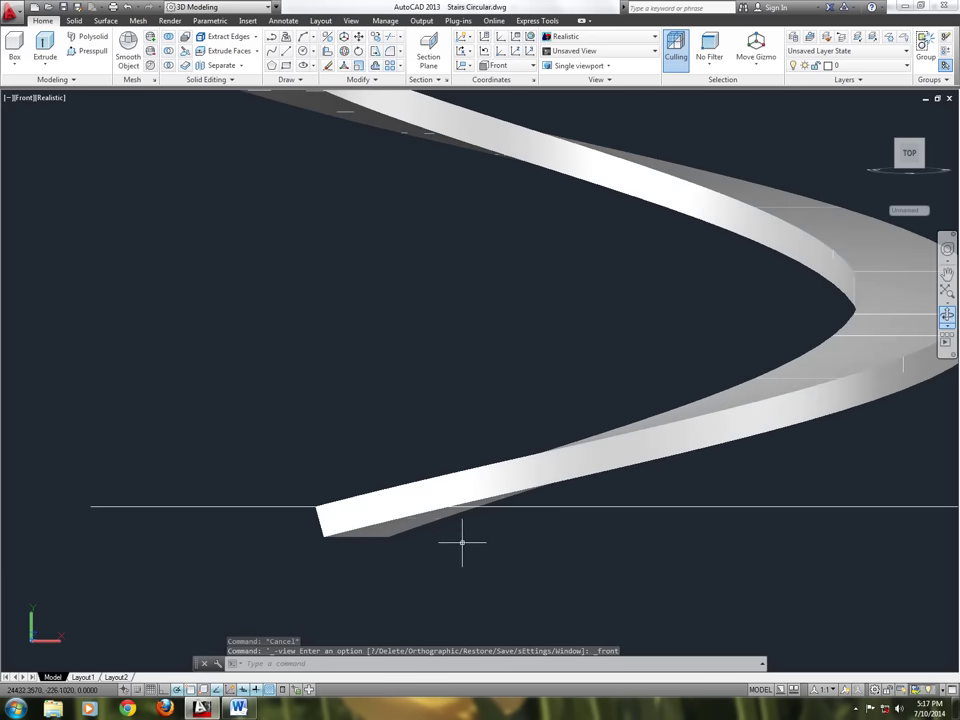
scroll(460, 512, down, 2)
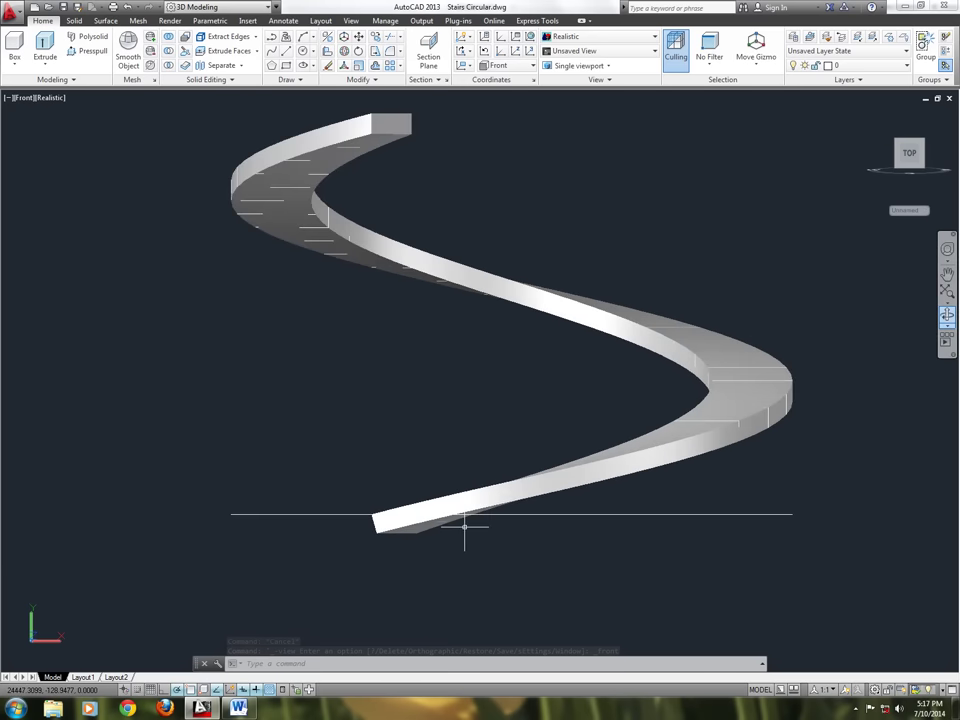
scroll(395, 533, up, 2)
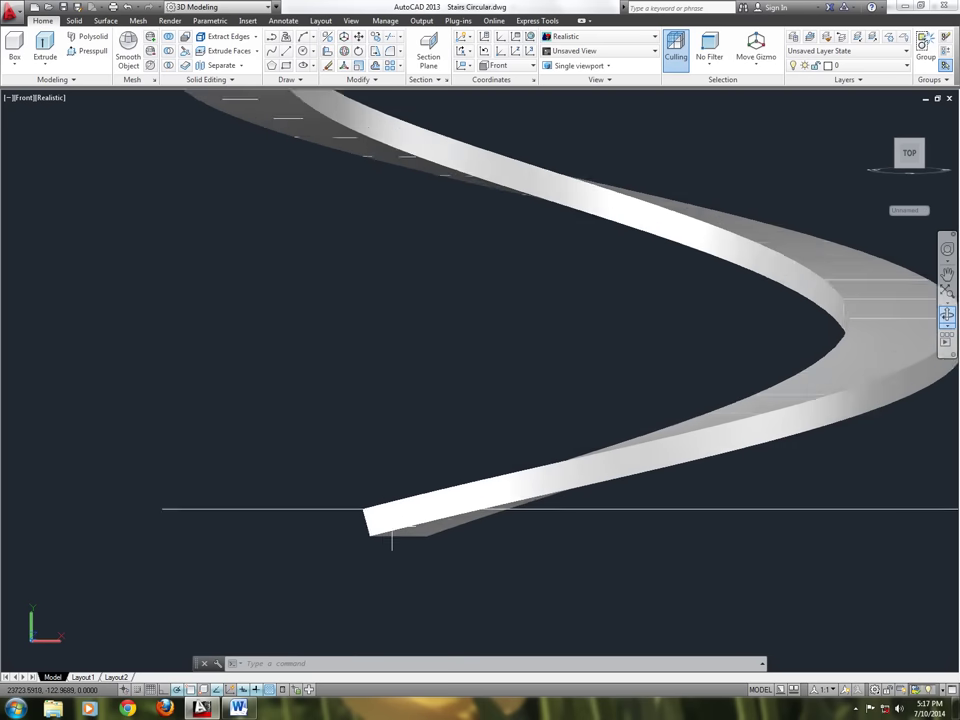
scroll(385, 537, up, 2)
mouse_move(368, 538)
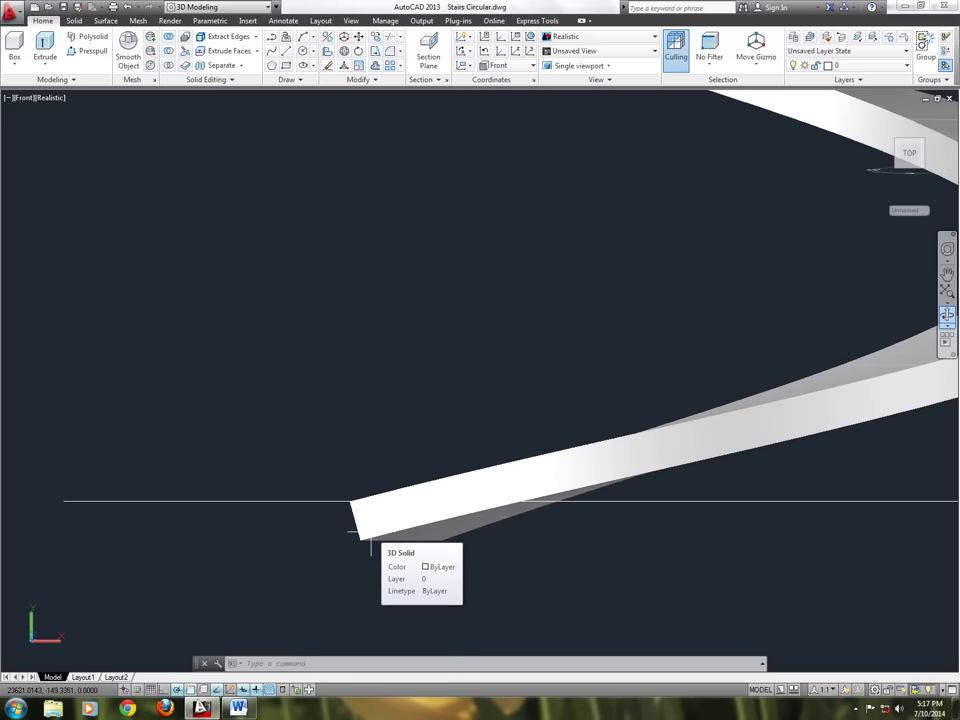
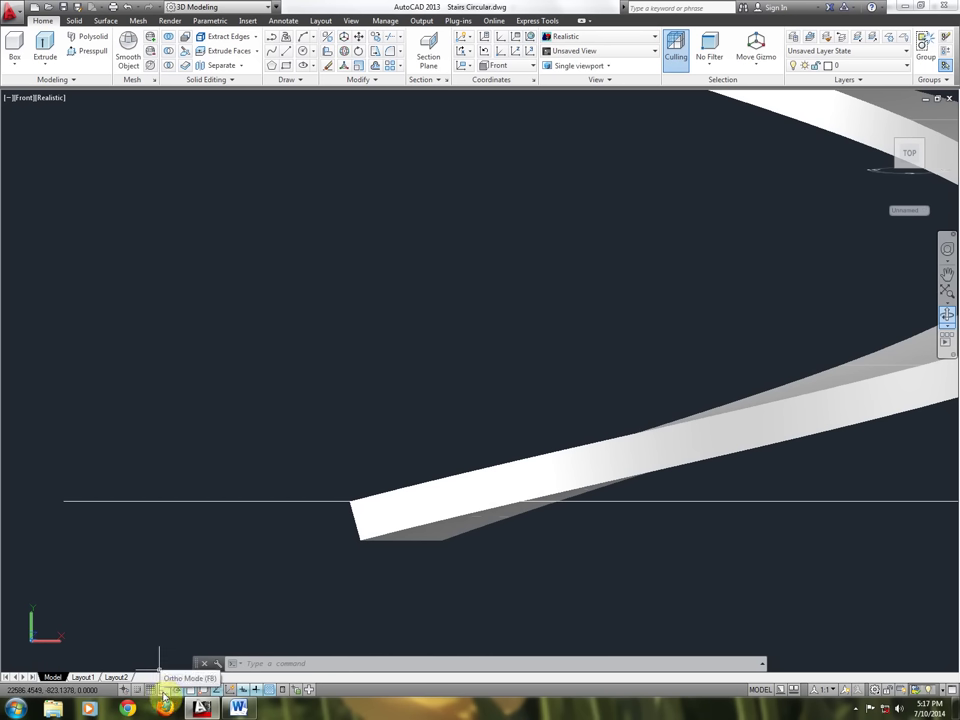
Turn on Ortho and select the stair ramp solid to slice
click(163, 690)
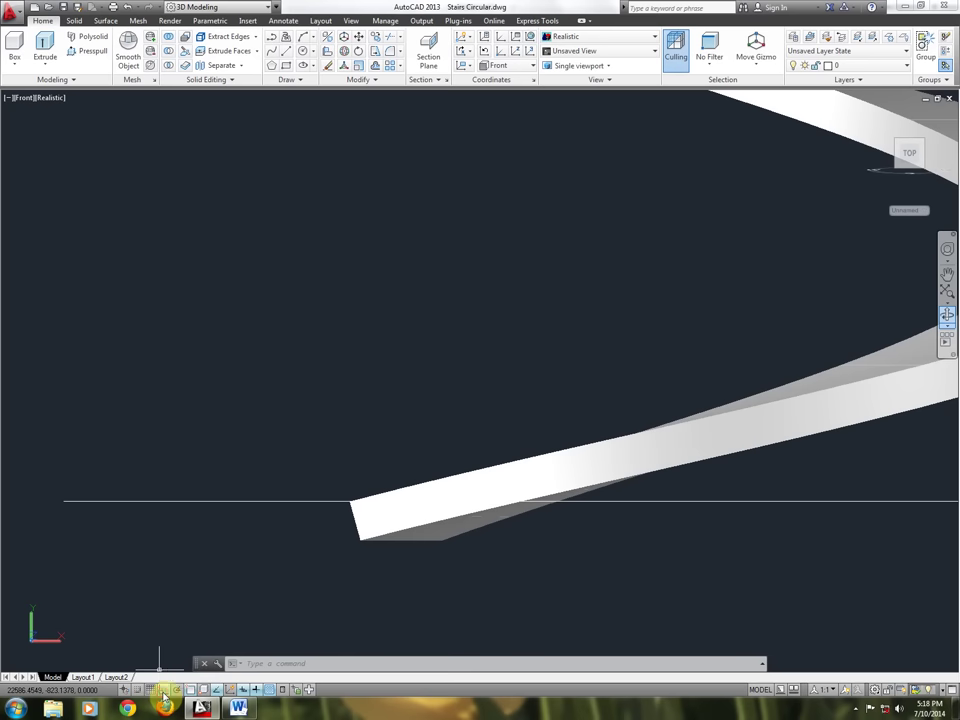
click(208, 600)
click(291, 406)
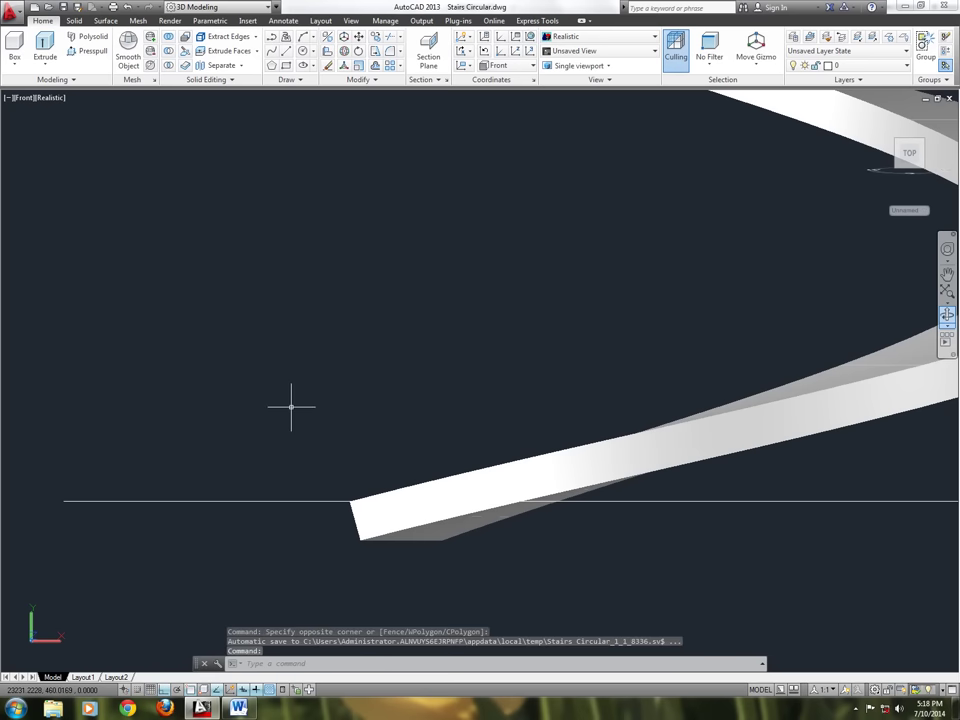
text(s)
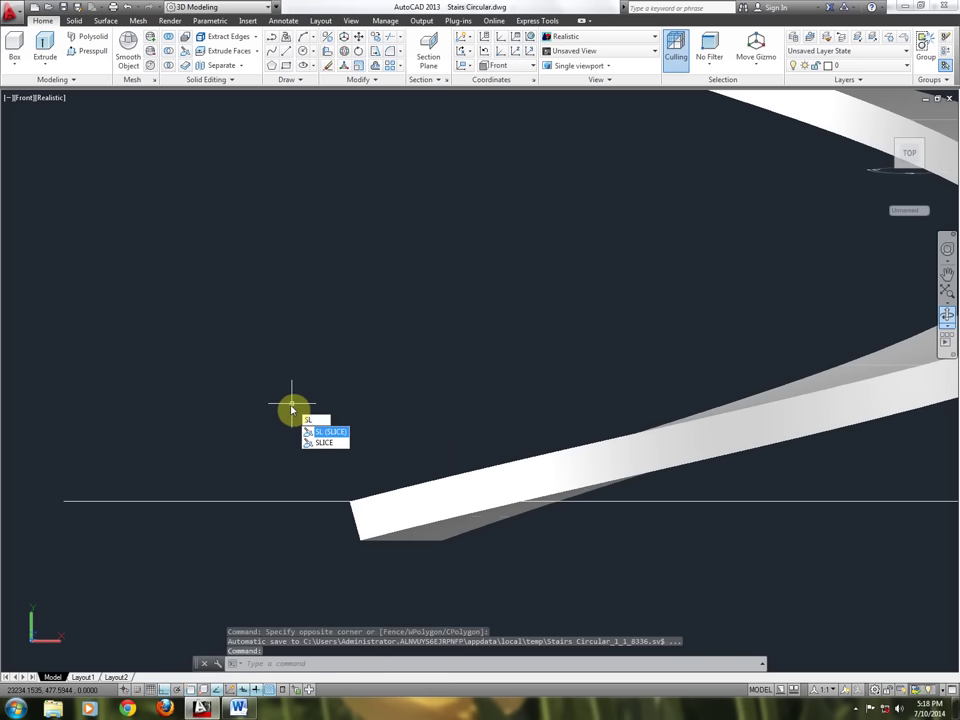
key(Return)
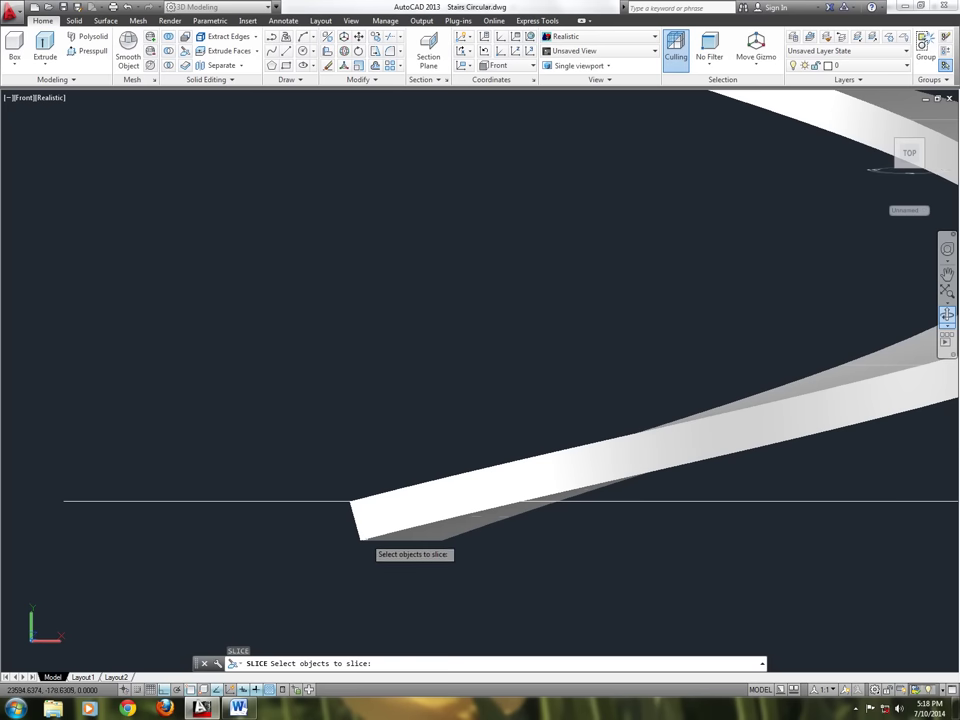
click(368, 540)
scroll(380, 515, up, 2)
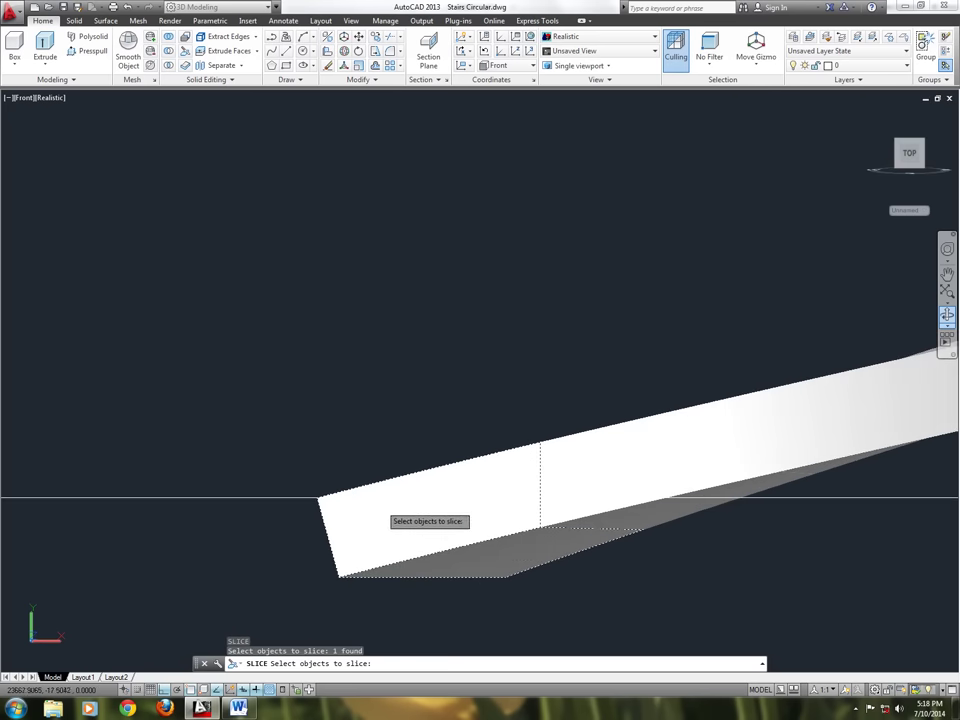
key(Return)
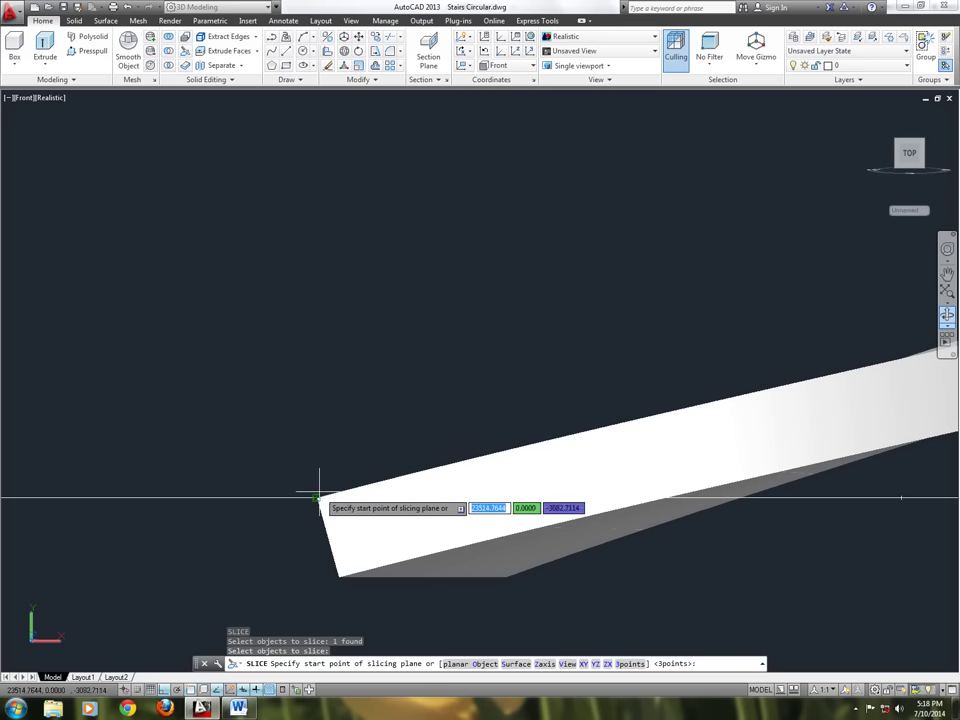
Cut the ramp's lower end with a horizontal plane from its end corner, keeping the lower side
scroll(318, 495, up, 1)
scroll(322, 489, down, 1)
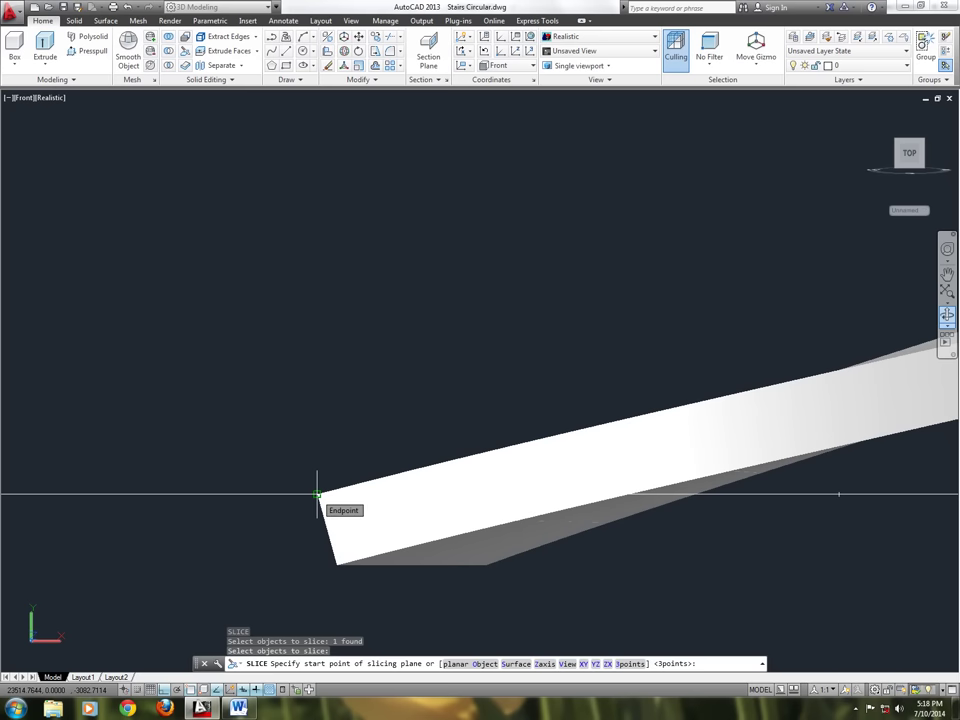
click(317, 494)
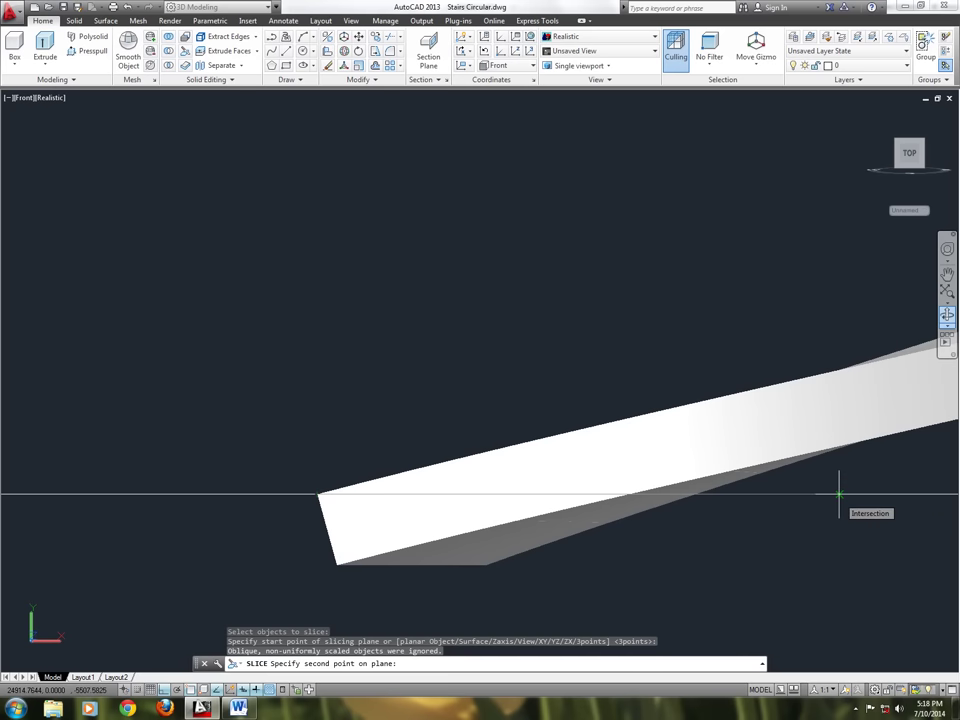
click(839, 494)
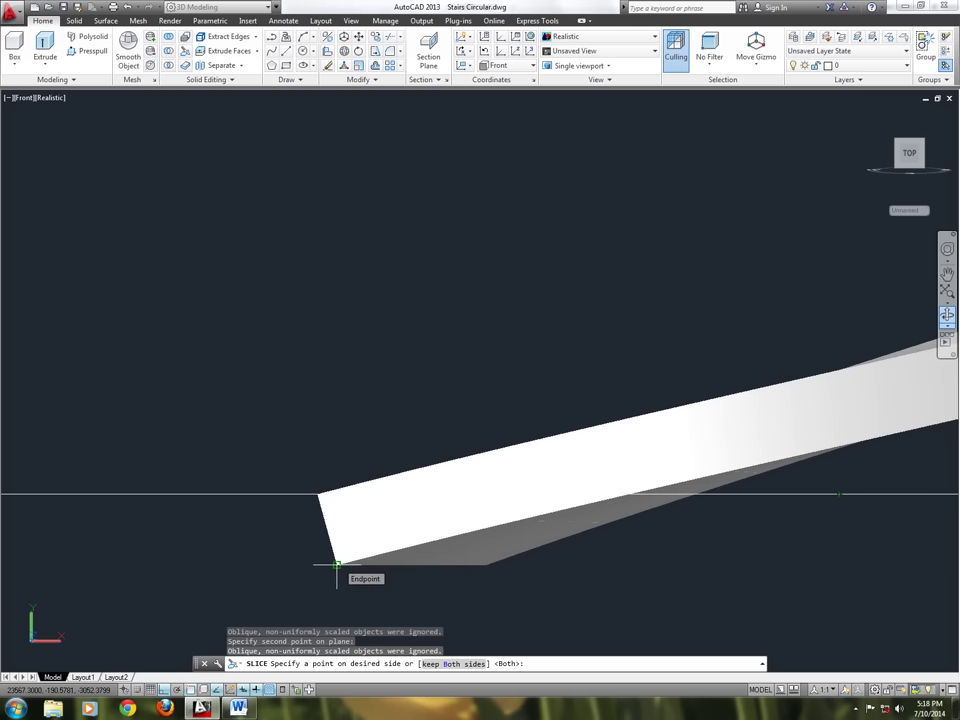
click(337, 565)
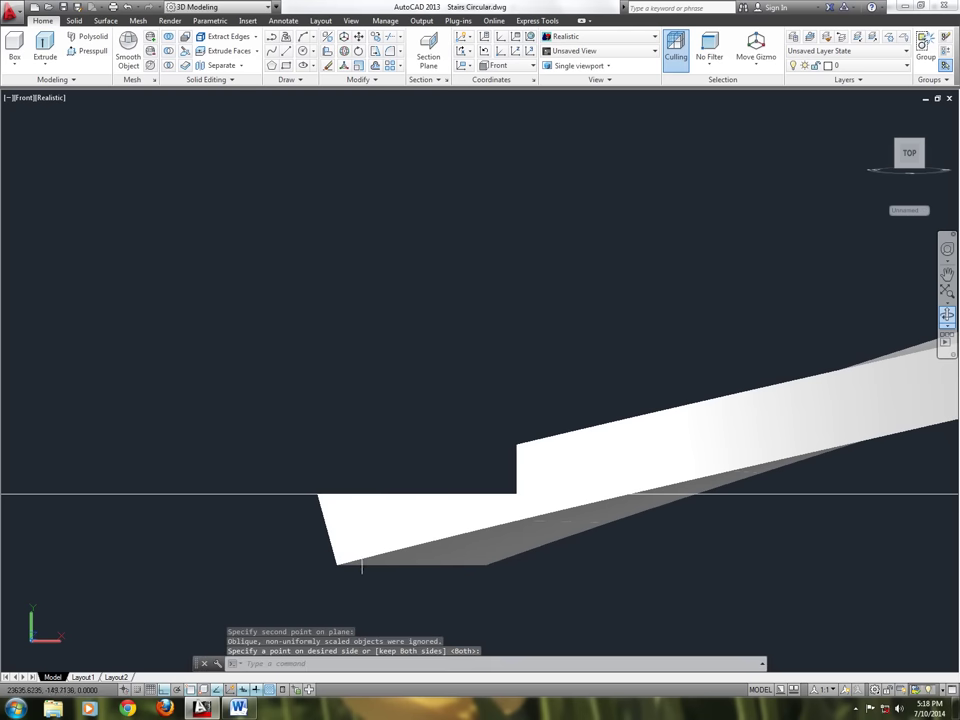
scroll(388, 489, up, 2)
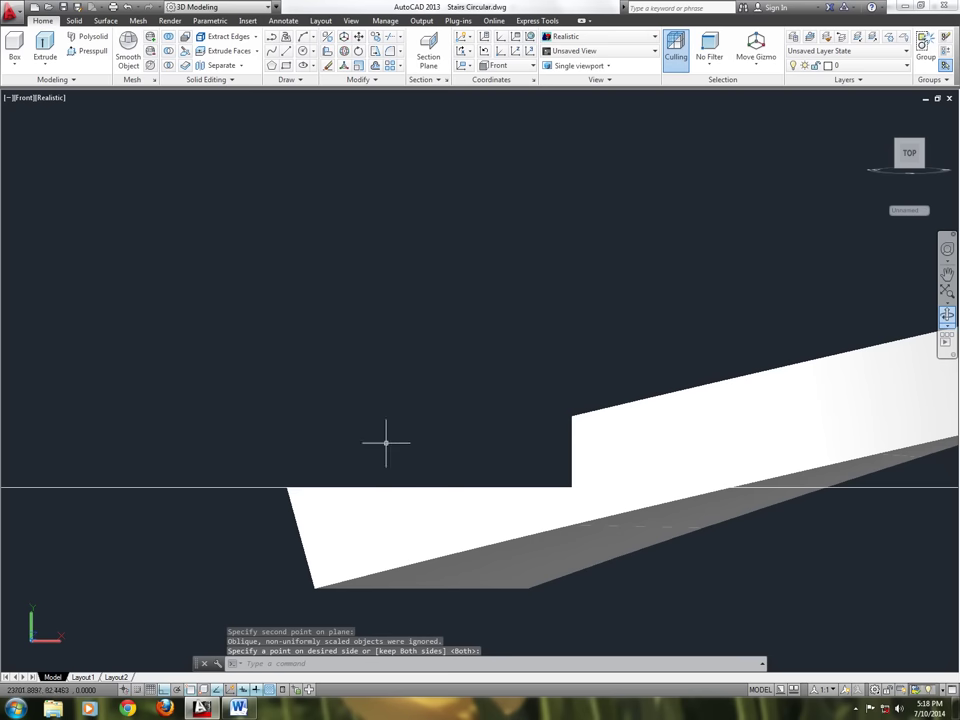
scroll(392, 535, down, 2)
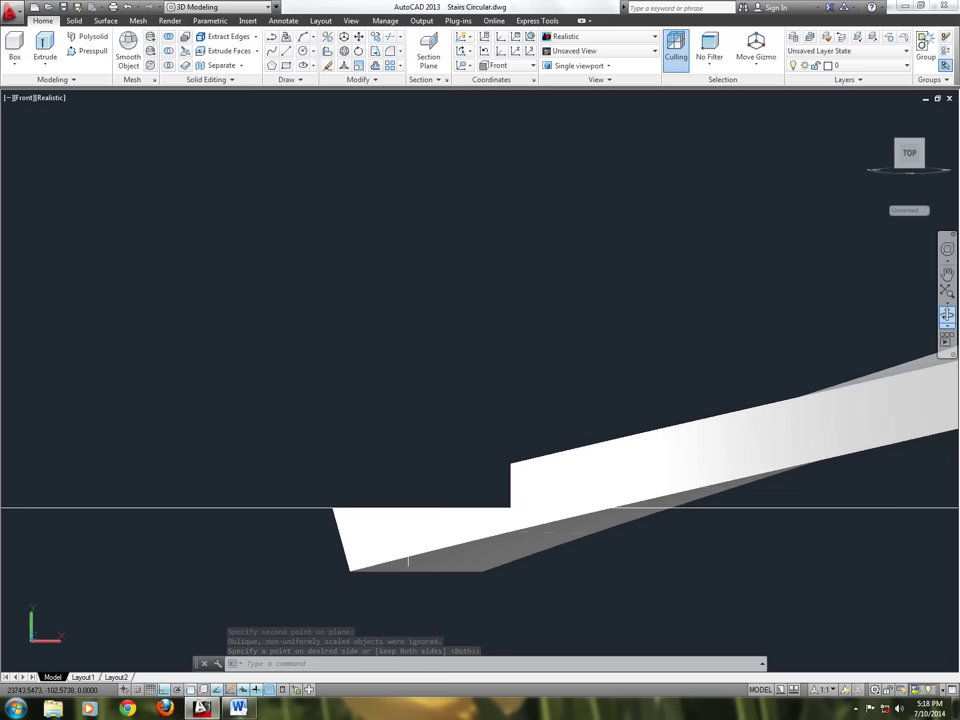
middle_drag(482, 538, 327, 563)
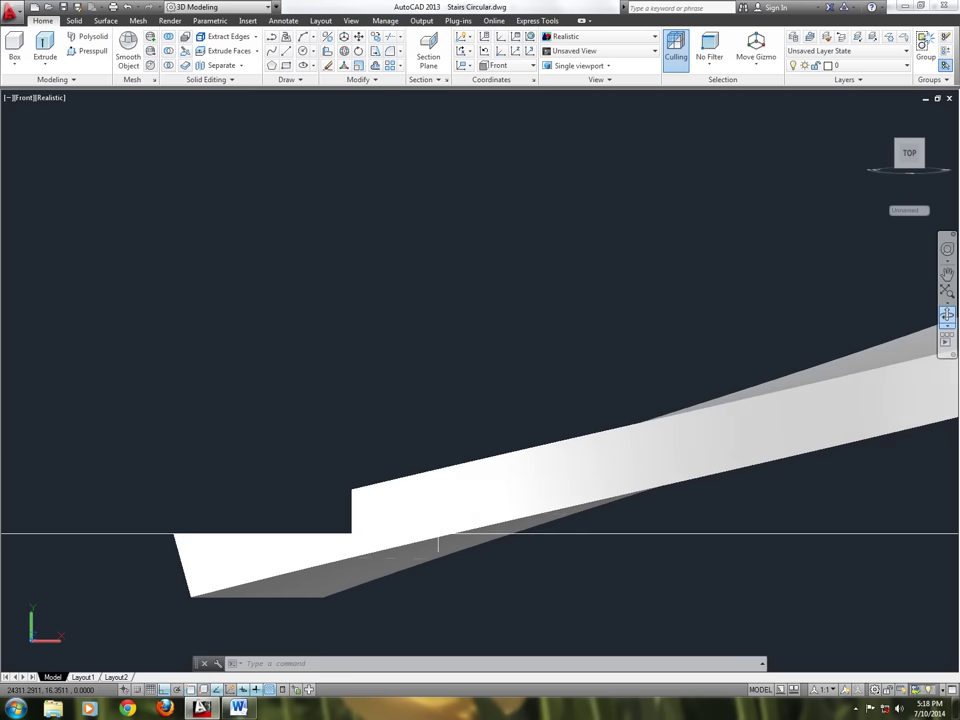
middle_drag(437, 535, 409, 549)
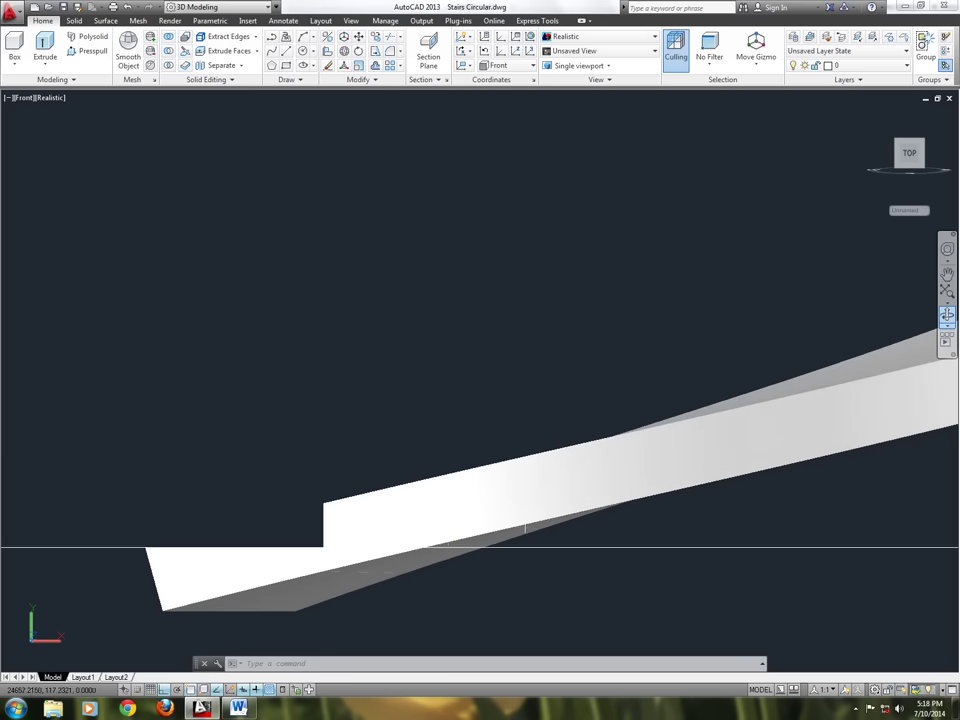
Slice the ramp horizontally at the next step corner, forming the second tread
text(s)
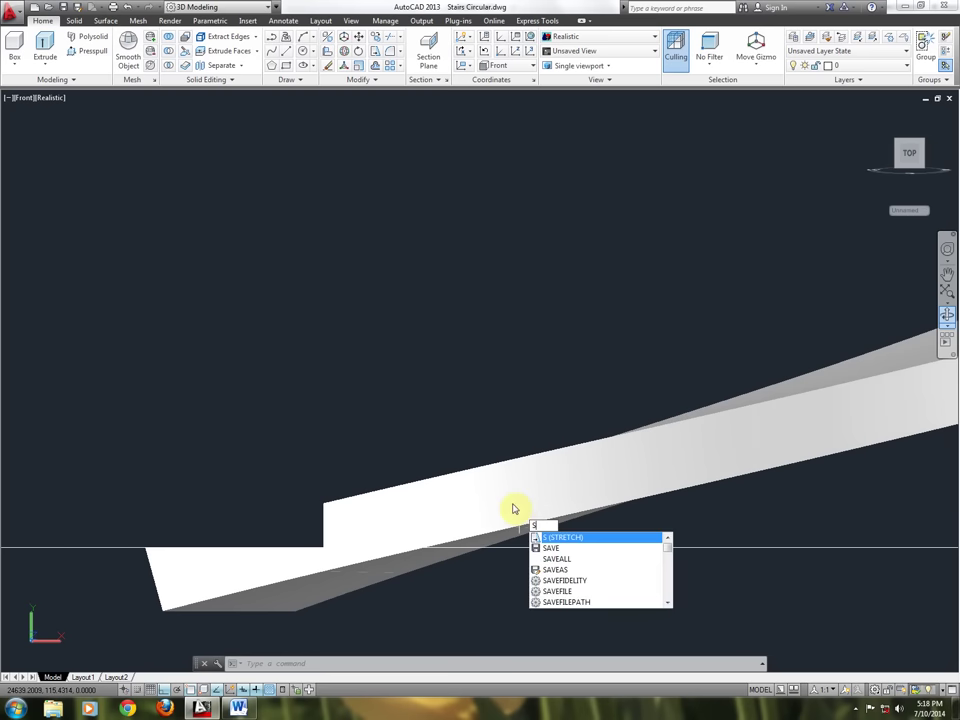
text(l)
key(Escape)
text(slice)
key(Return)
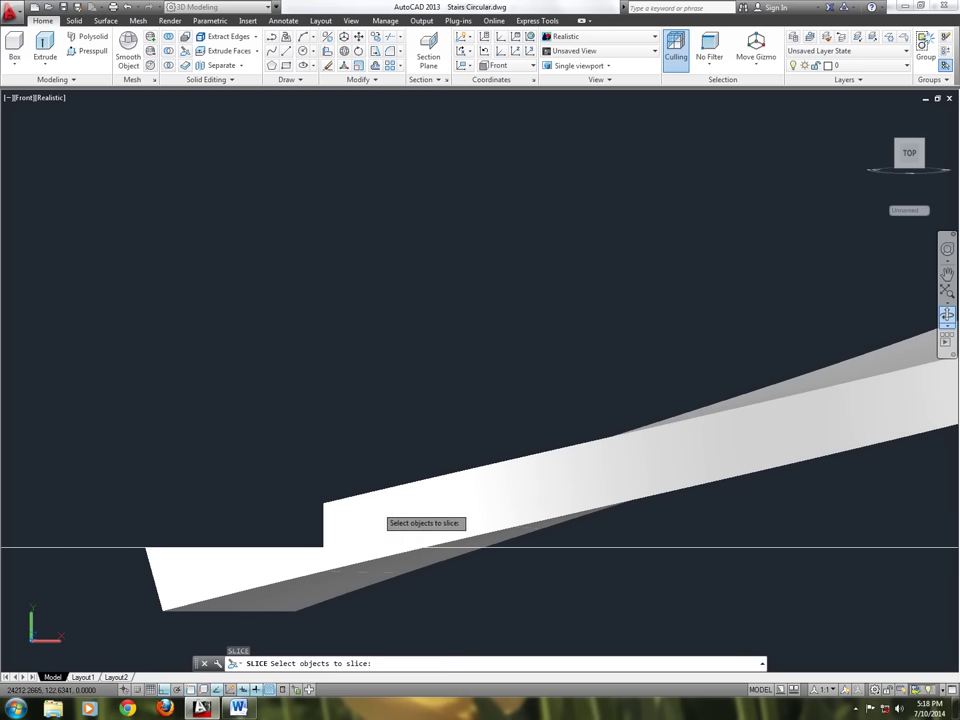
click(383, 514)
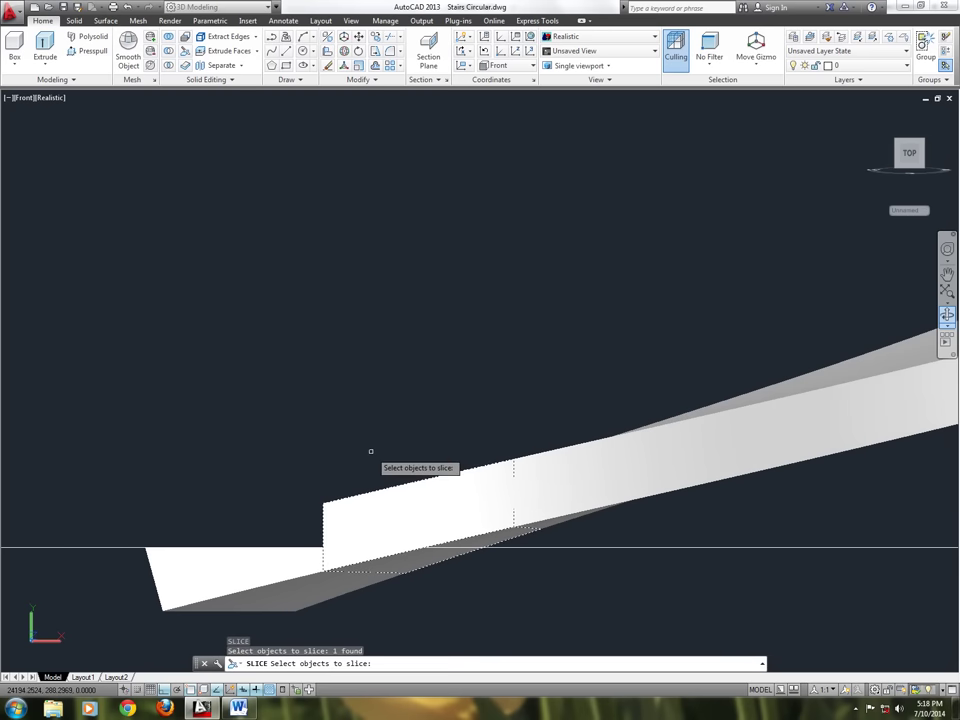
key(Return)
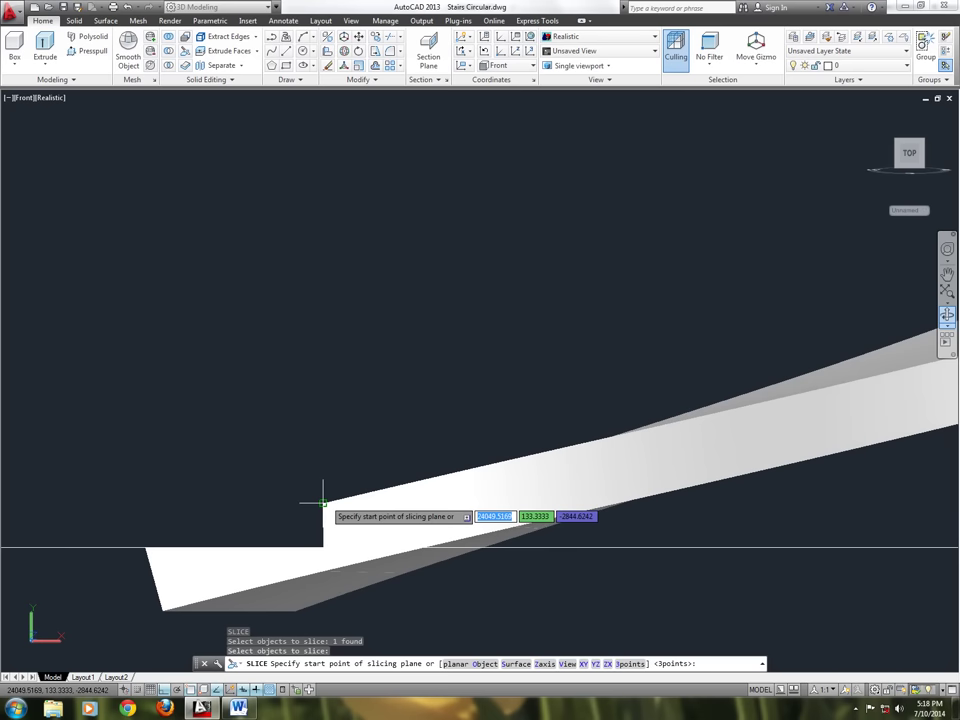
click(322, 502)
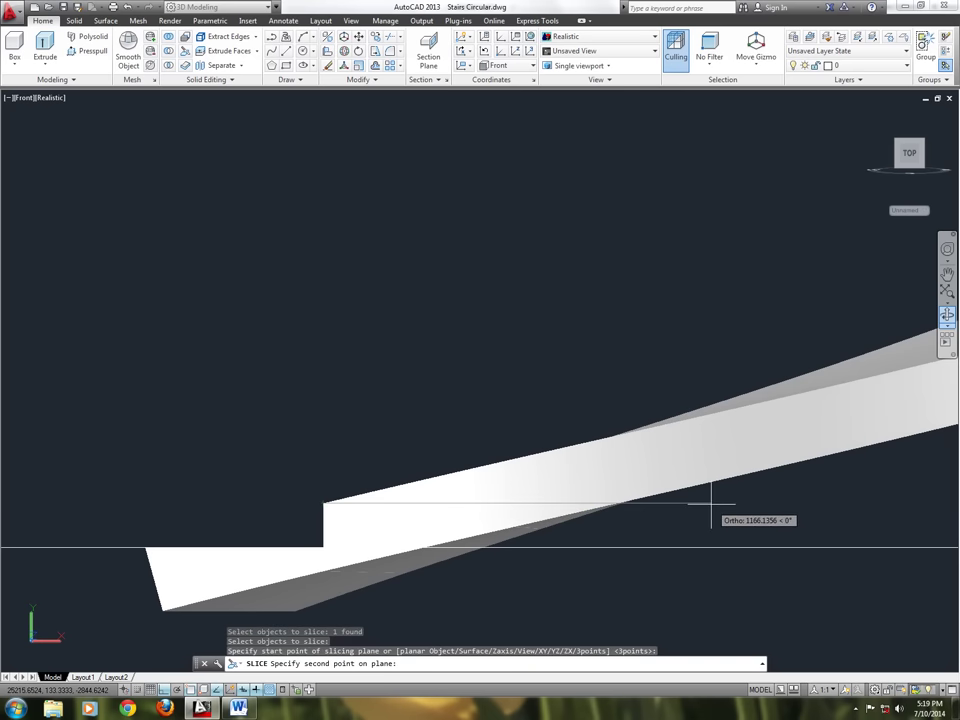
click(712, 505)
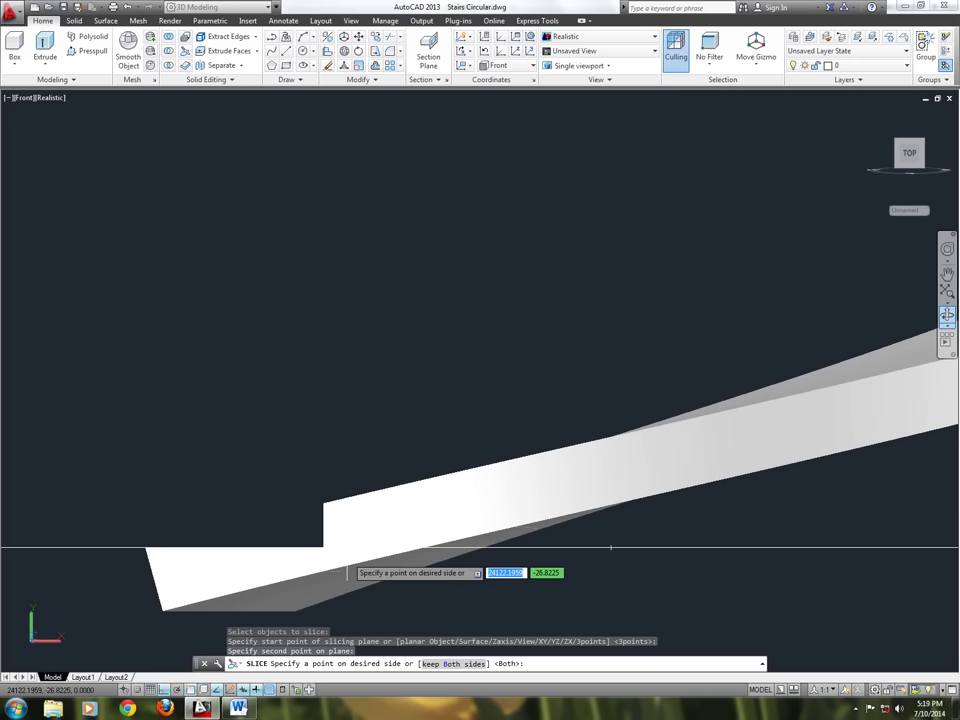
scroll(611, 548, down, 2)
click(707, 504)
scroll(621, 529, up, 2)
scroll(328, 576, up, 1)
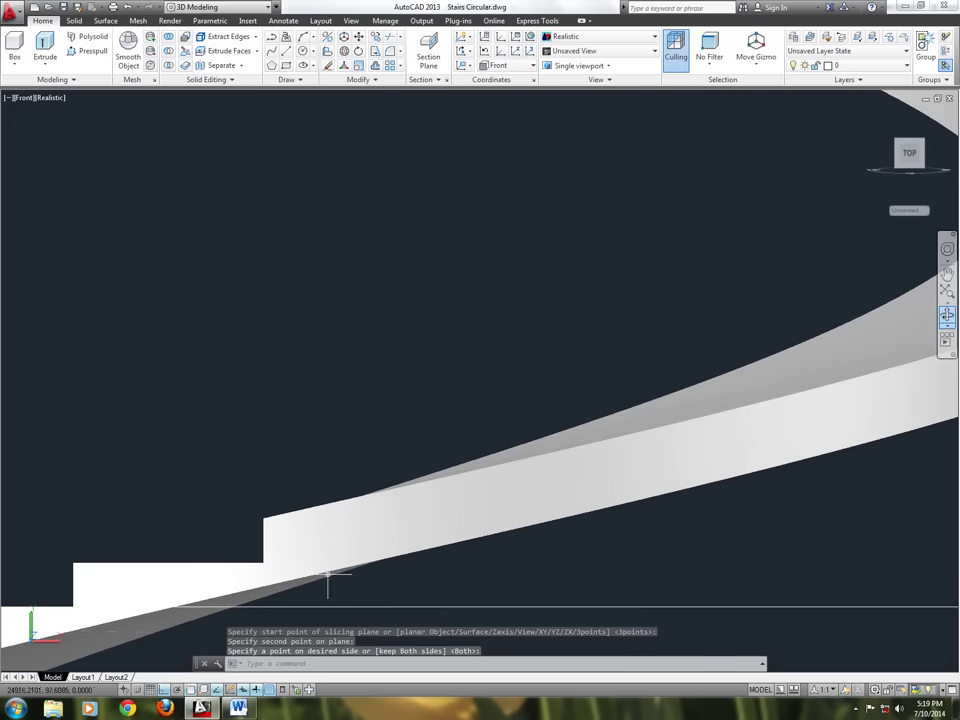
Slice the ramp level at the latest step corner, forming the third tread
key(Return)
click(300, 548)
key(Return)
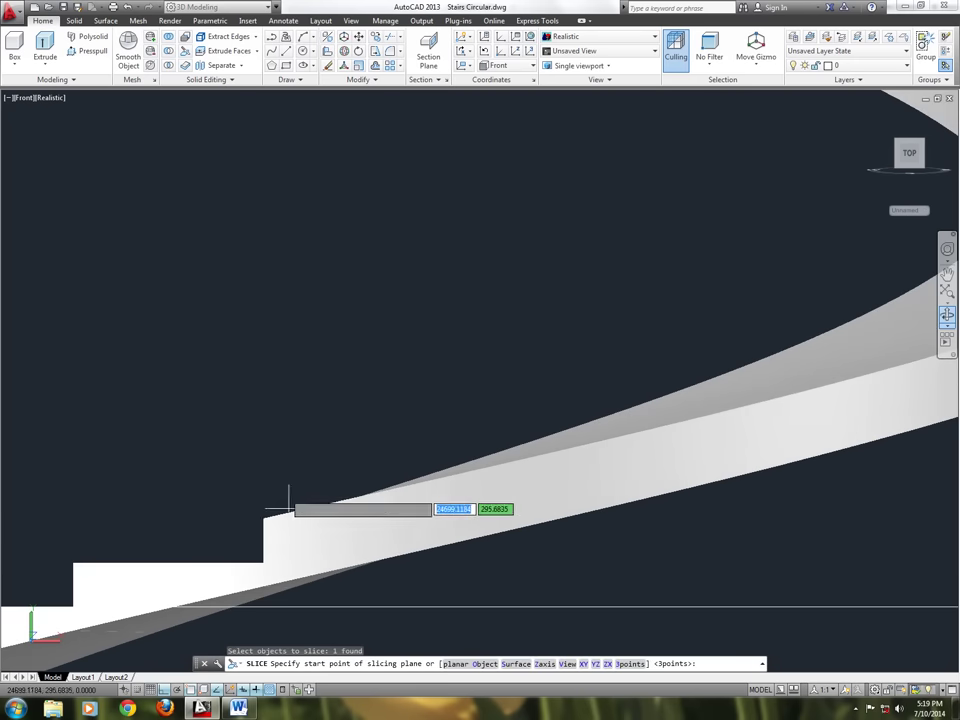
click(264, 517)
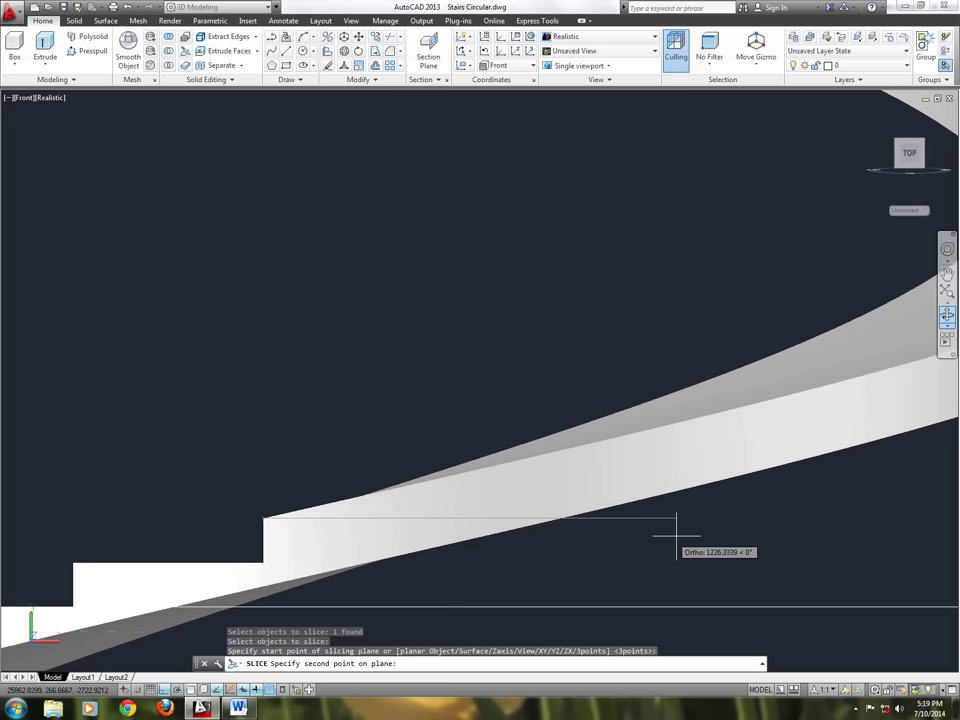
click(720, 519)
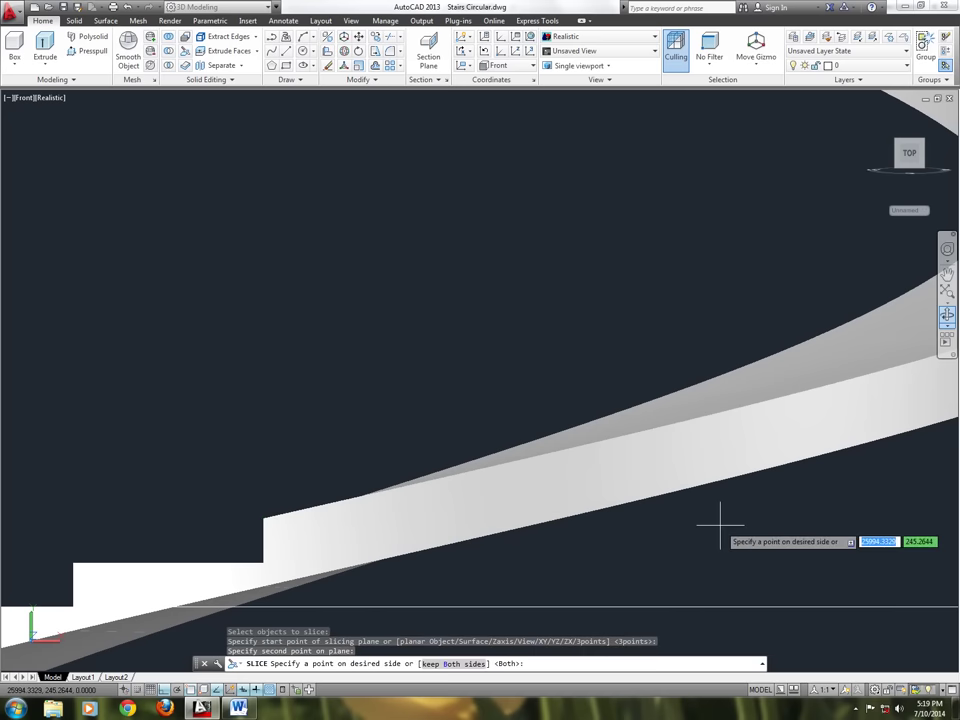
click(292, 577)
scroll(649, 520, up, 3)
middle_drag(514, 551, 287, 557)
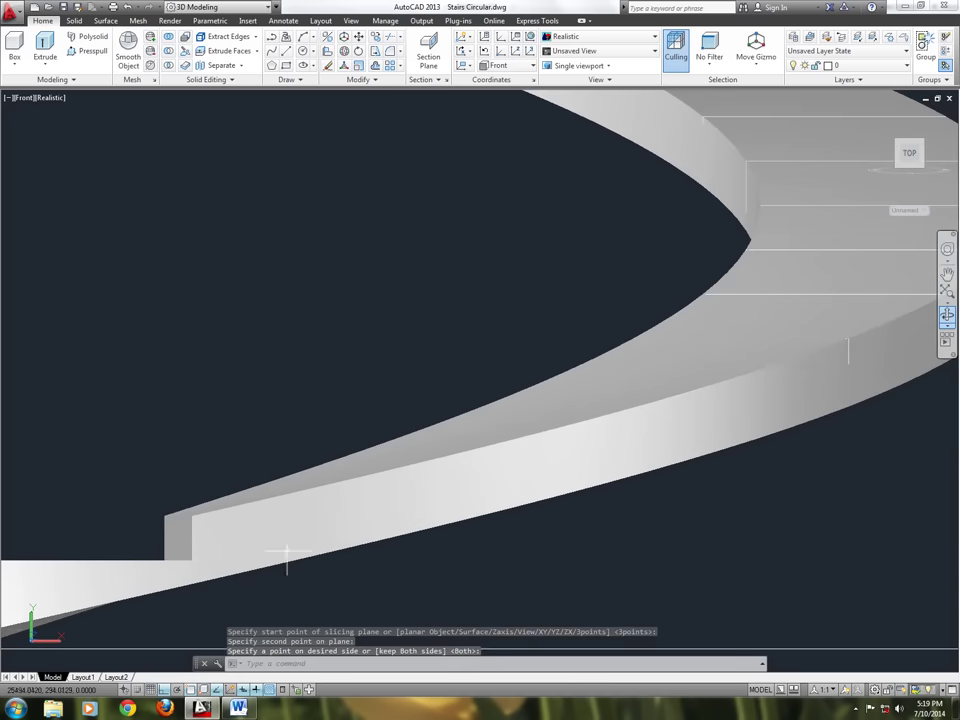
Cut the fourth tread with a horizontal slice further along the curve
key(Return)
click(214, 541)
key(Return)
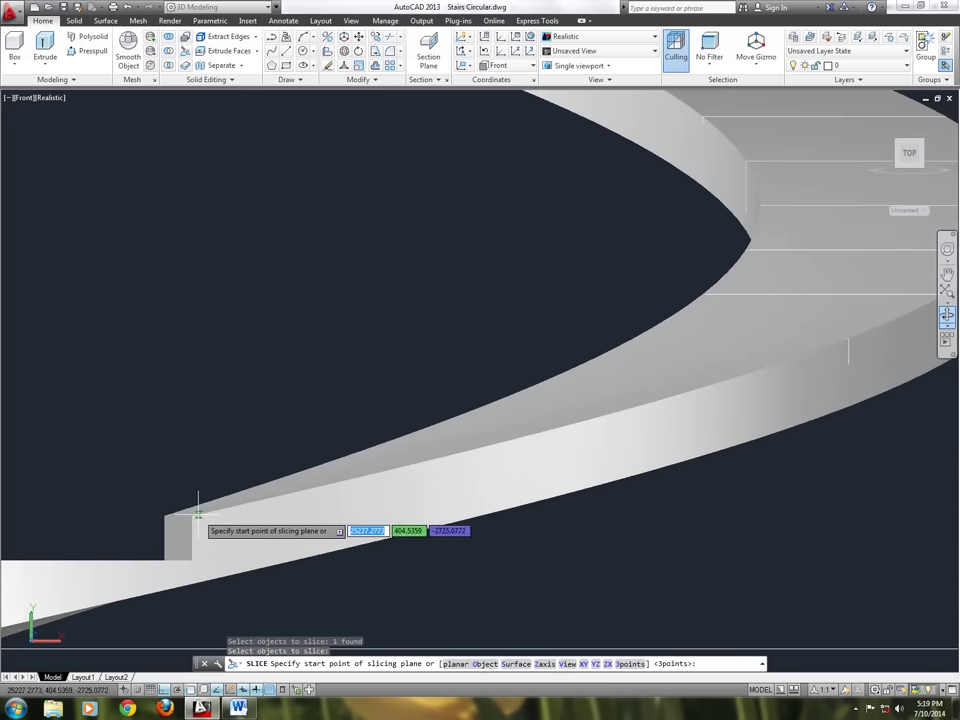
click(185, 515)
click(665, 538)
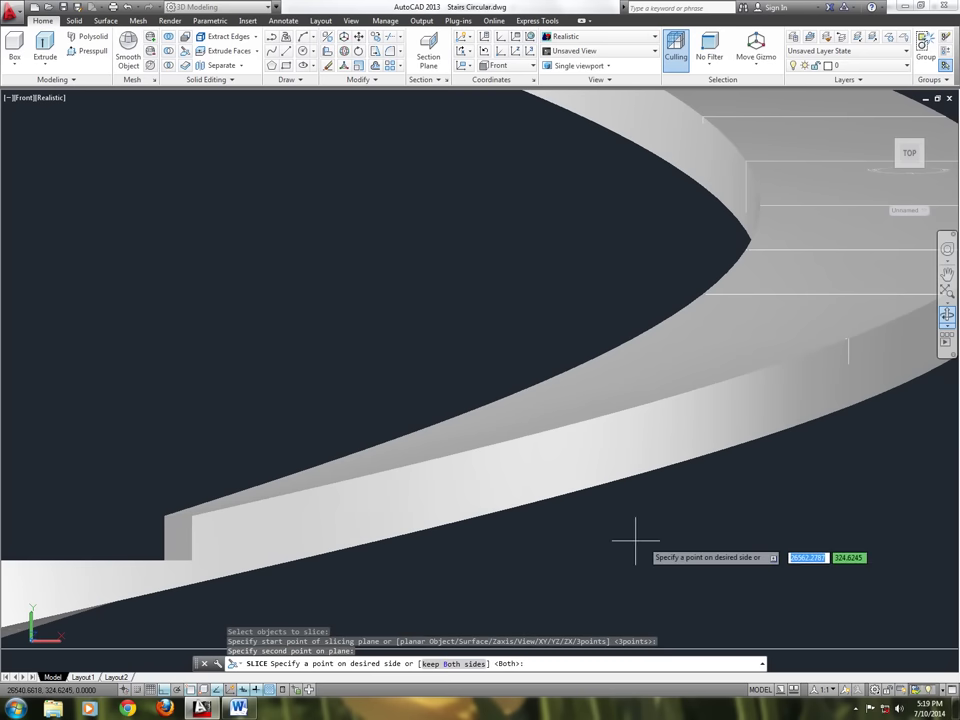
click(213, 548)
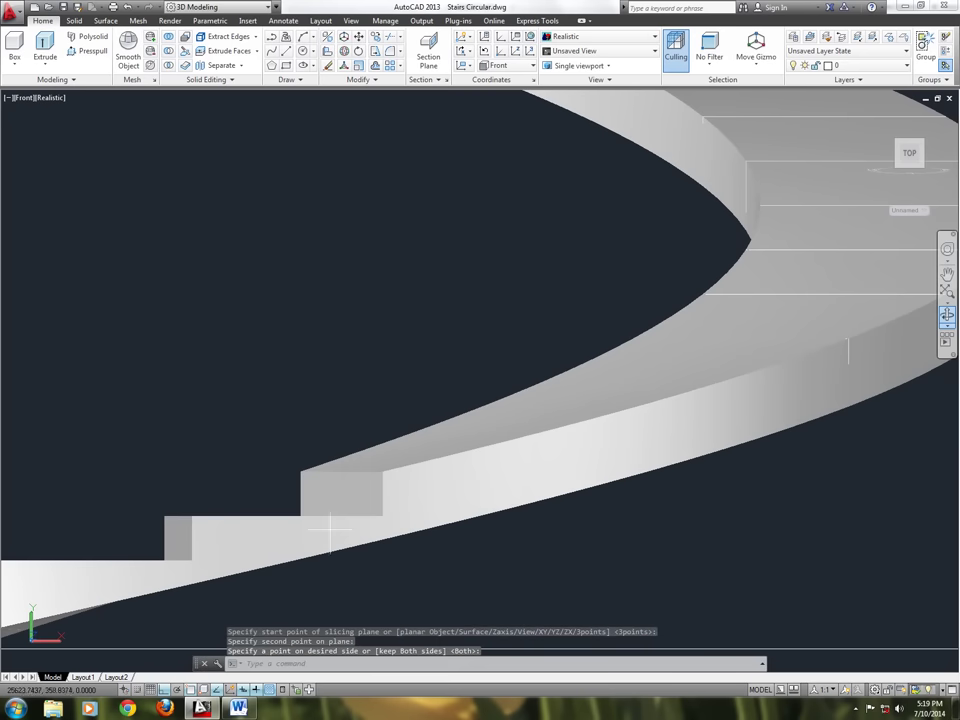
scroll(507, 466, up, 2)
Slice the ramp horizontally at the next corner, keeping both halves, for the fifth tread
key(Return)
key(Return)
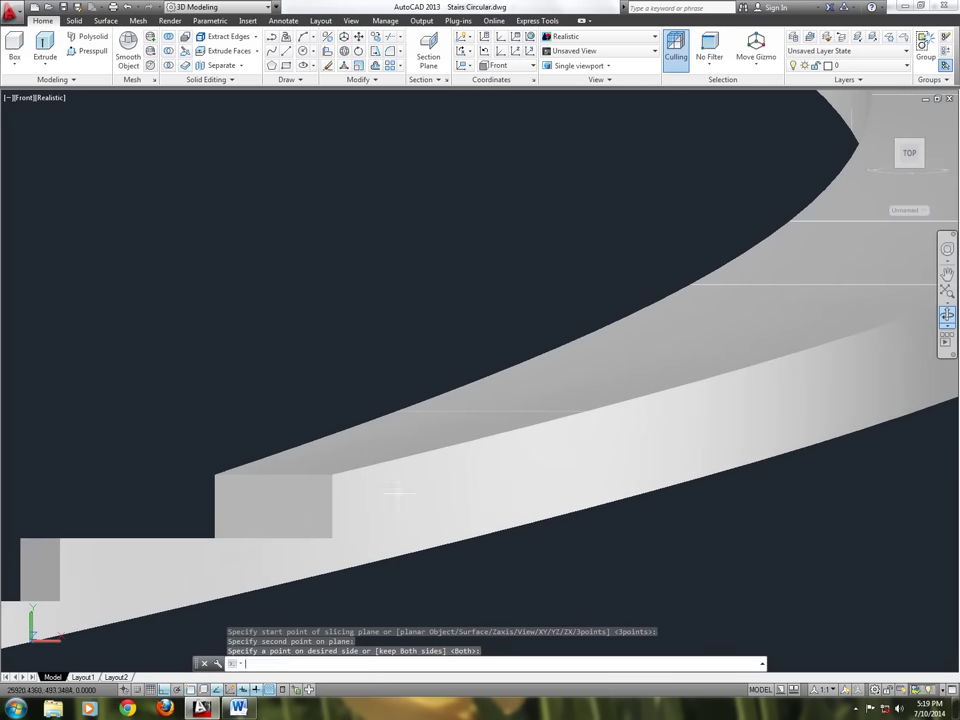
key(Return)
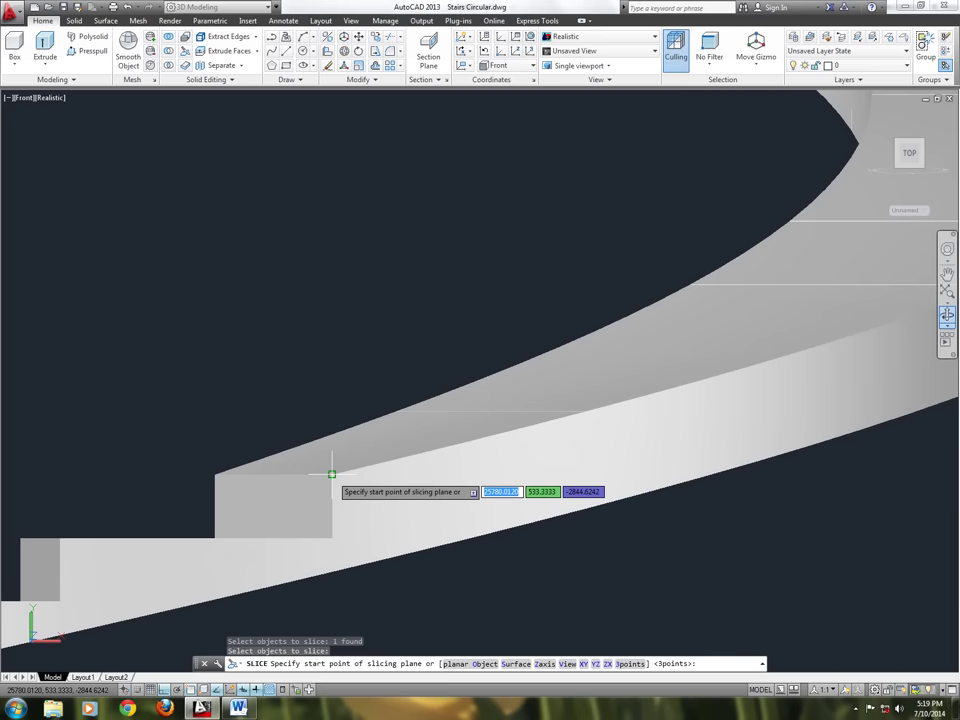
click(332, 474)
scroll(334, 495, down, 2)
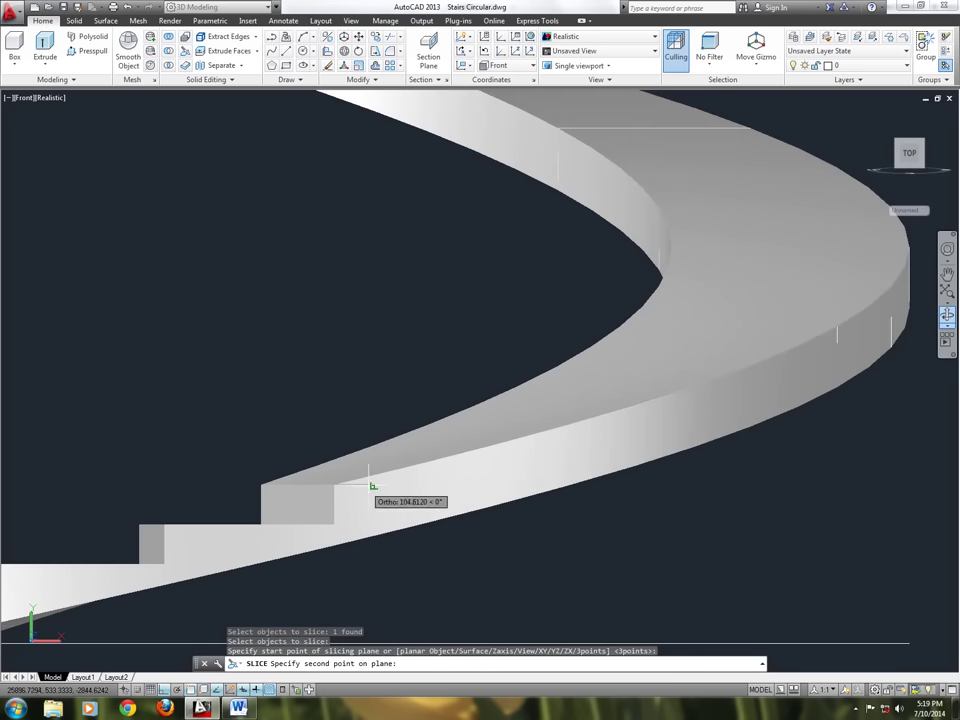
click(697, 490)
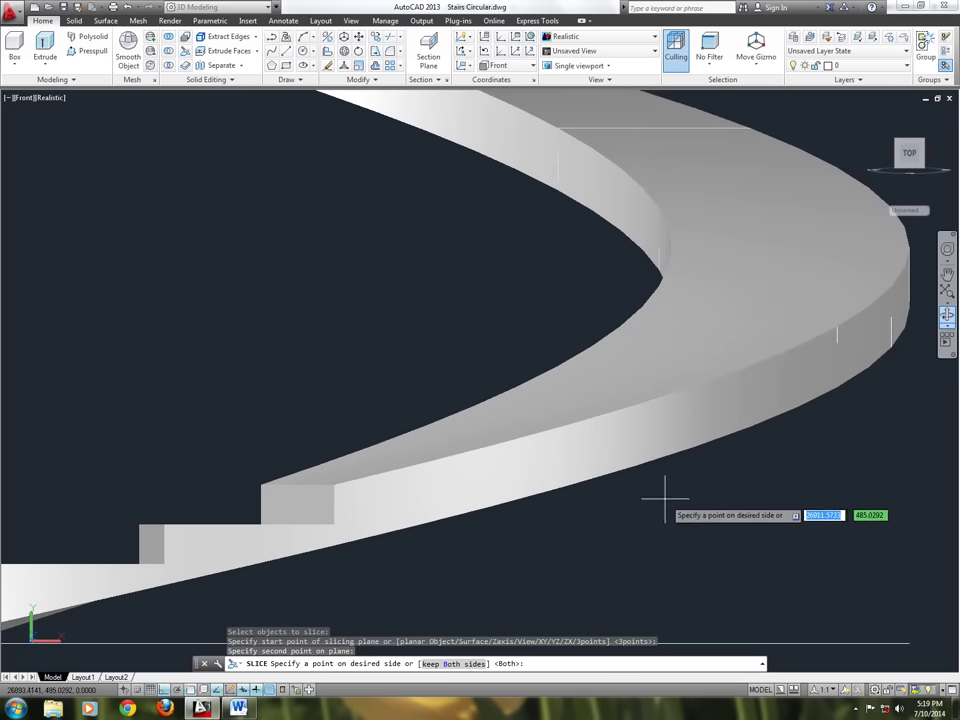
click(333, 540)
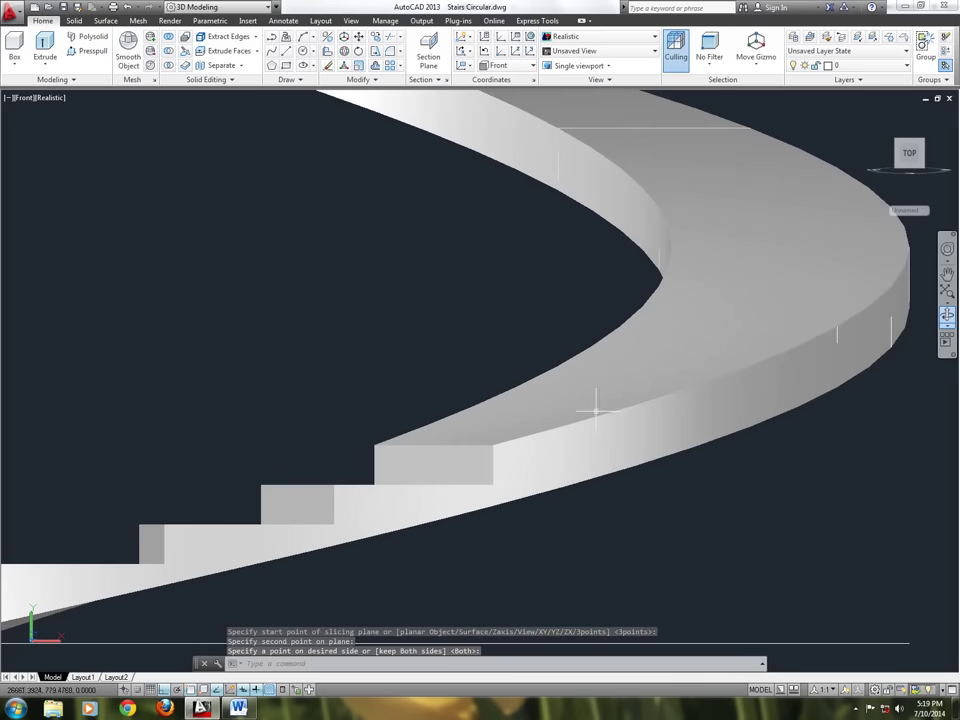
scroll(595, 408, up, 2)
scroll(596, 411, up, 1)
Cut the sixth tread with a level slice, keeping both halves
key(Return)
click(414, 474)
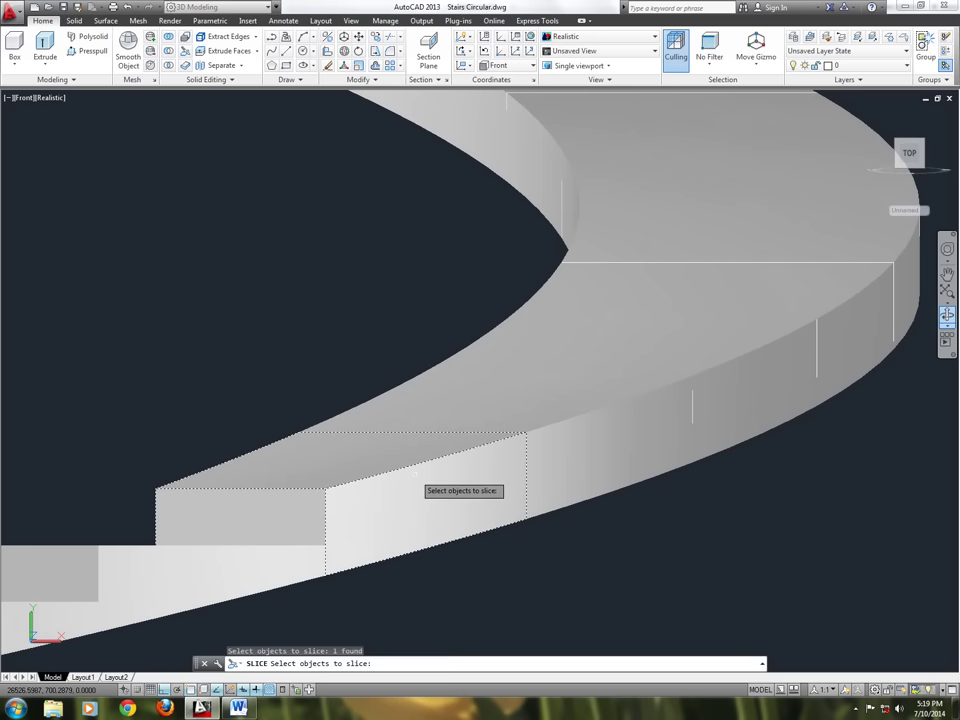
key(Return)
click(324, 488)
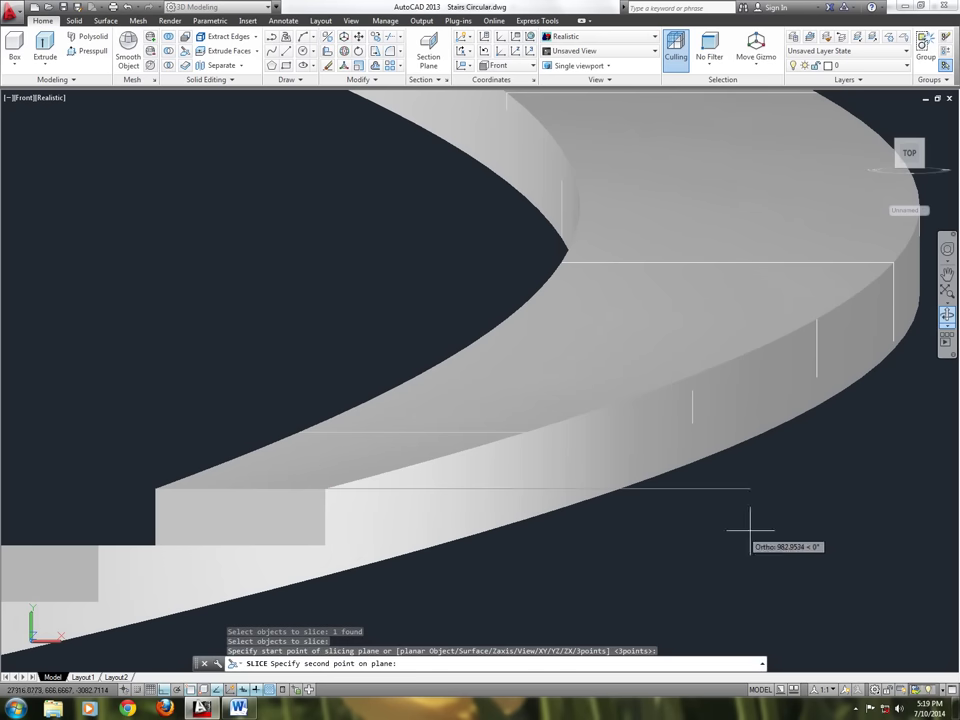
click(744, 508)
click(440, 520)
scroll(452, 517, down, 2)
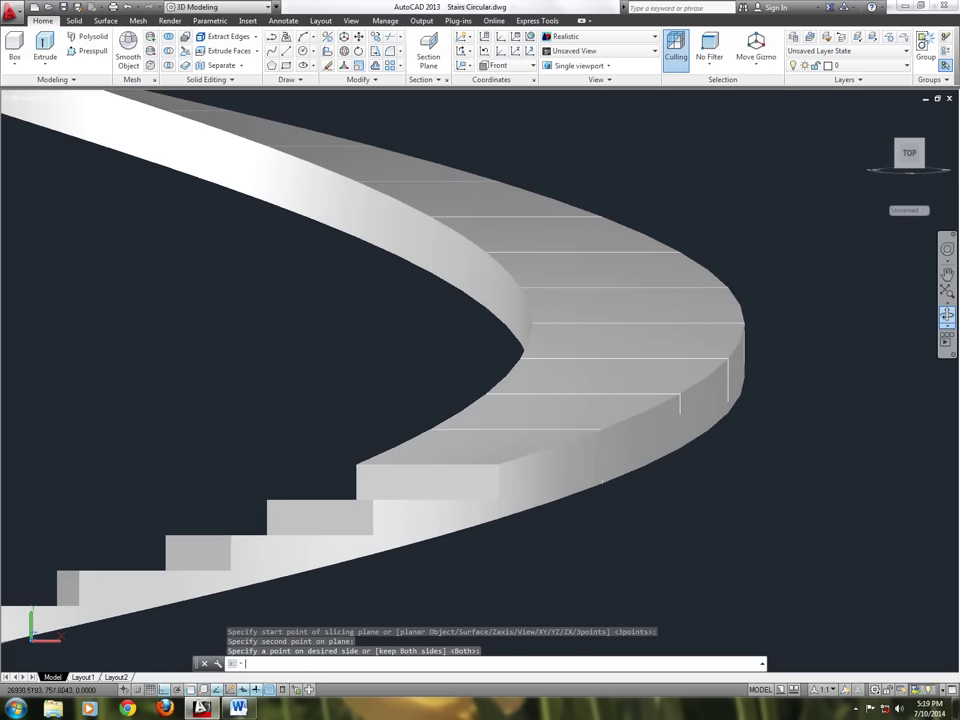
Cut the seventh tread with a level slice at the next step corner
key(Return)
click(510, 468)
key(Return)
click(498, 464)
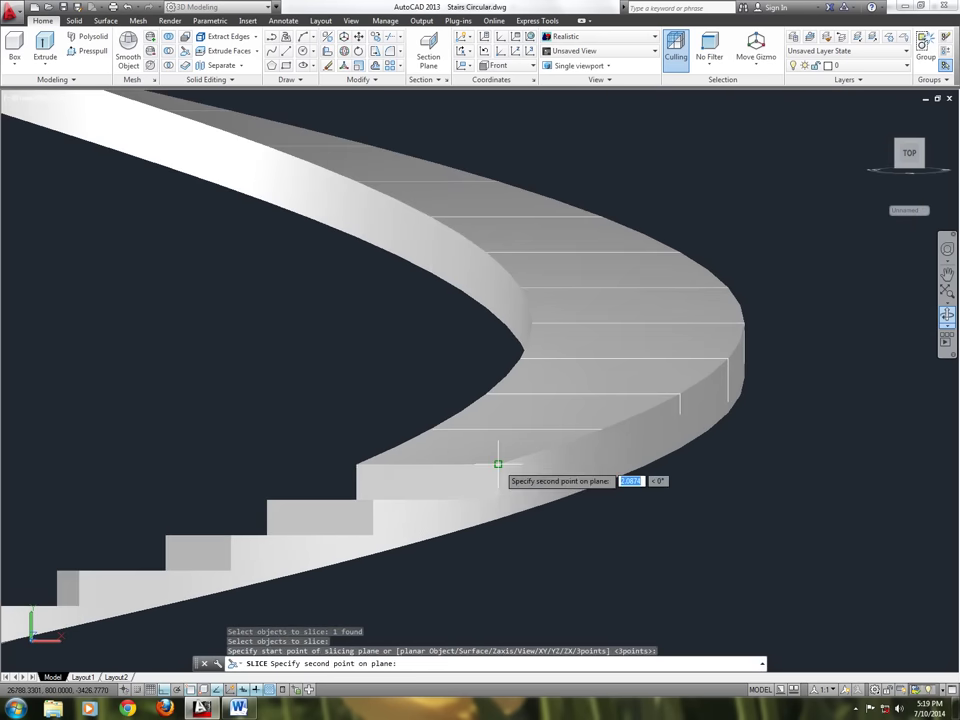
click(739, 467)
click(504, 491)
middle_drag(554, 485, 435, 525)
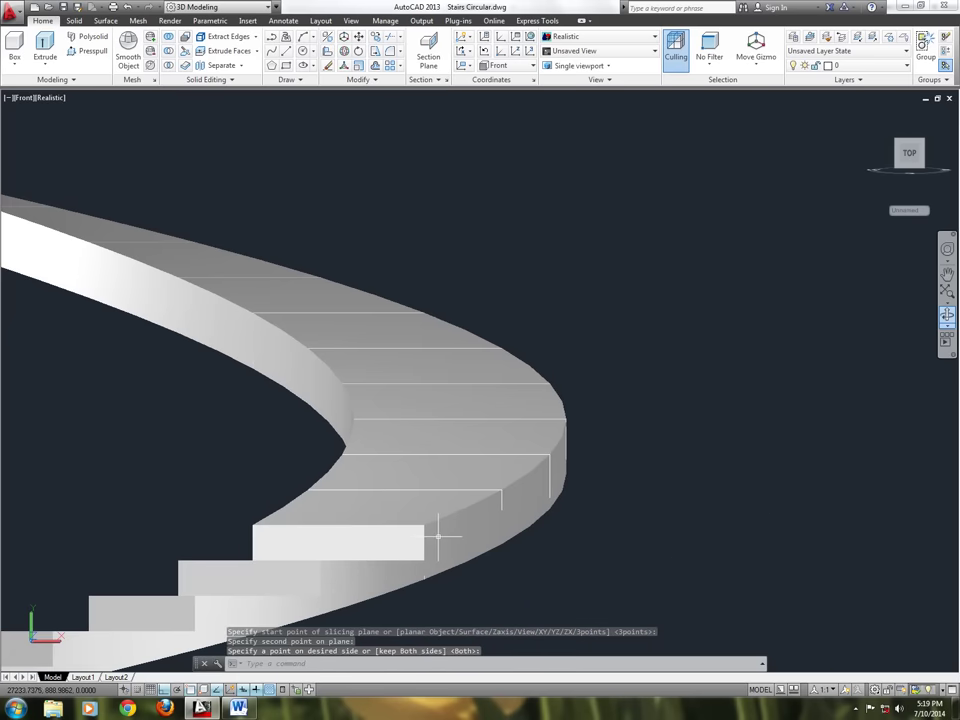
Add two more horizontal slices higher up the ramp, forming the eighth and ninth treads
key(Return)
key(Return)
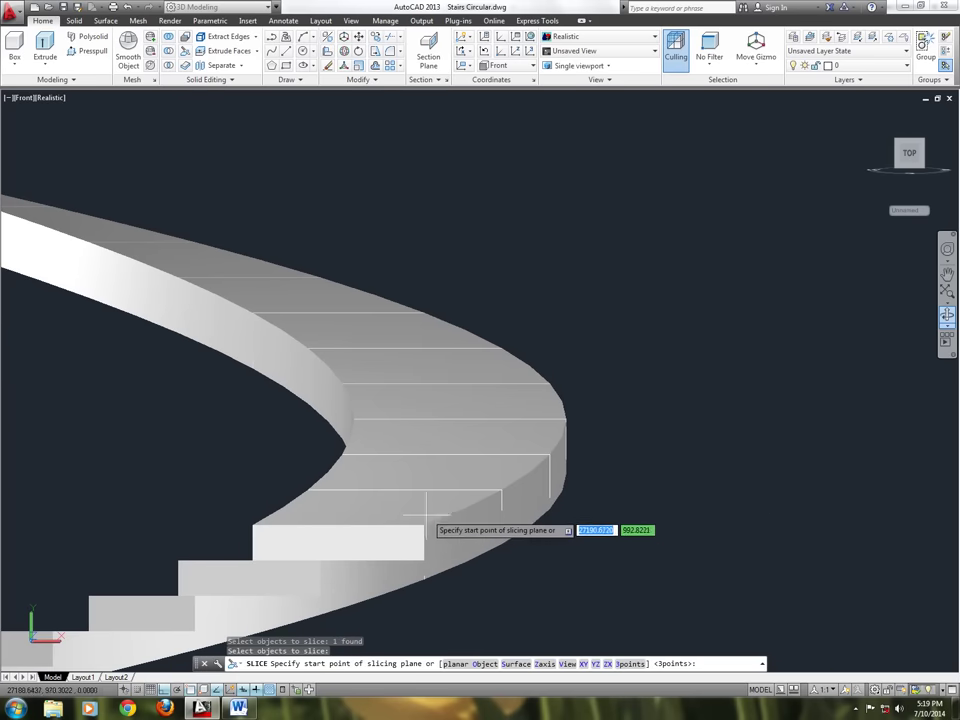
click(423, 523)
click(640, 524)
click(515, 505)
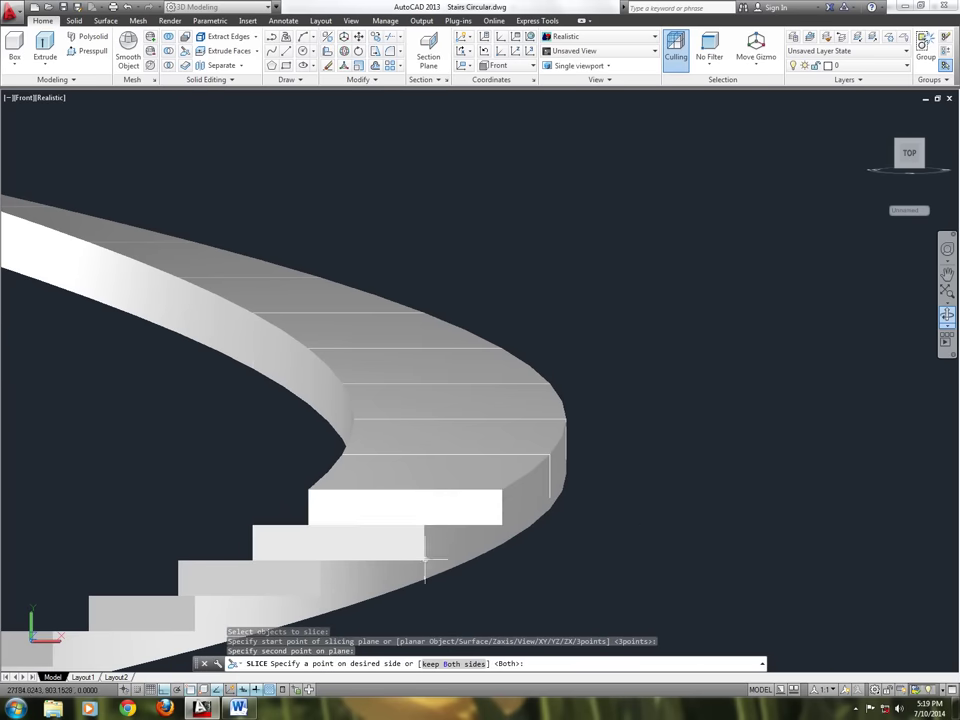
key(Return)
key(Return)
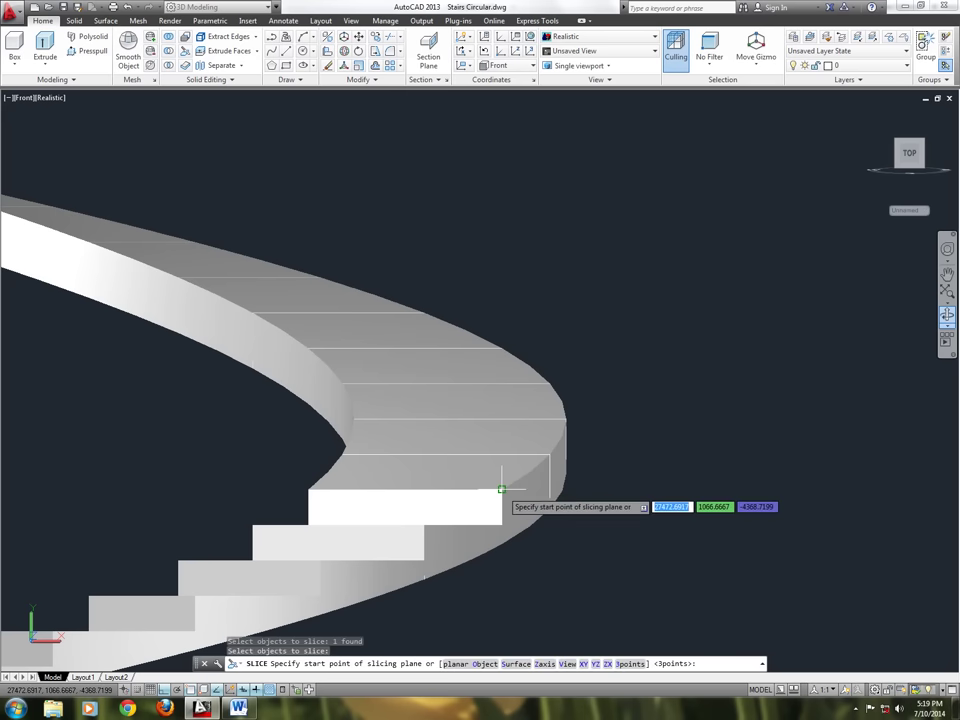
click(551, 490)
click(655, 508)
click(515, 520)
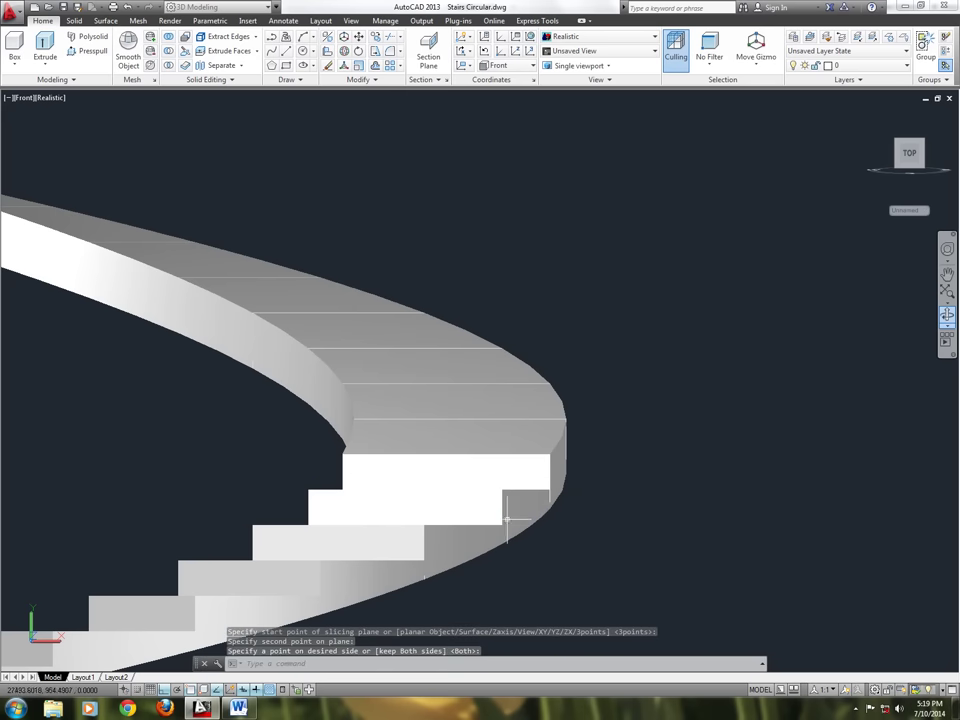
Slice two more level treads near the top of the spiral
key(Return)
key(Return)
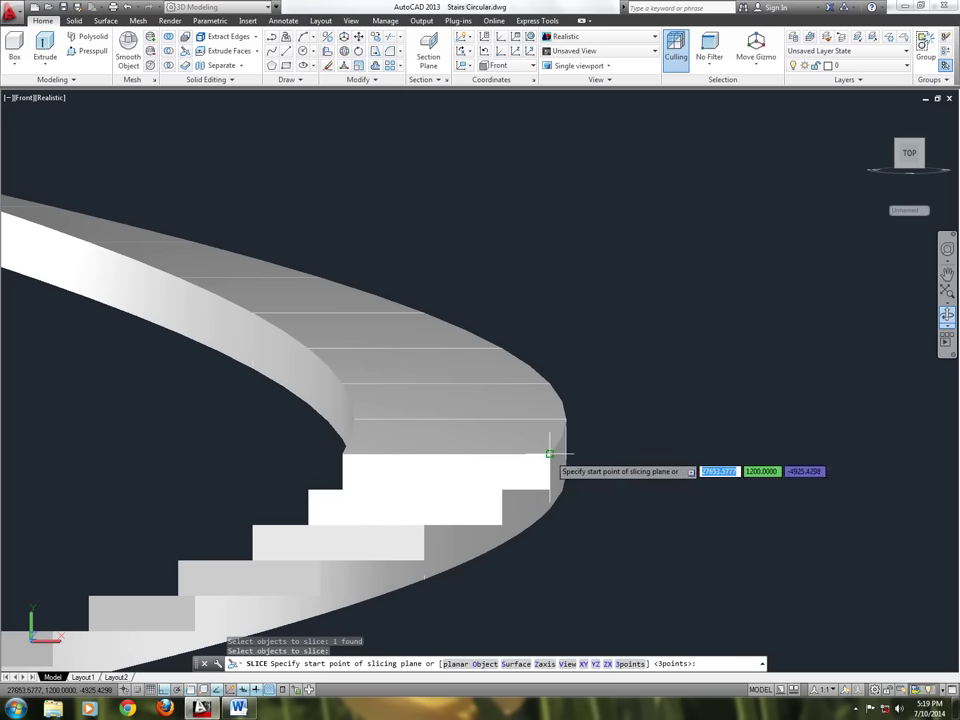
click(549, 454)
click(628, 454)
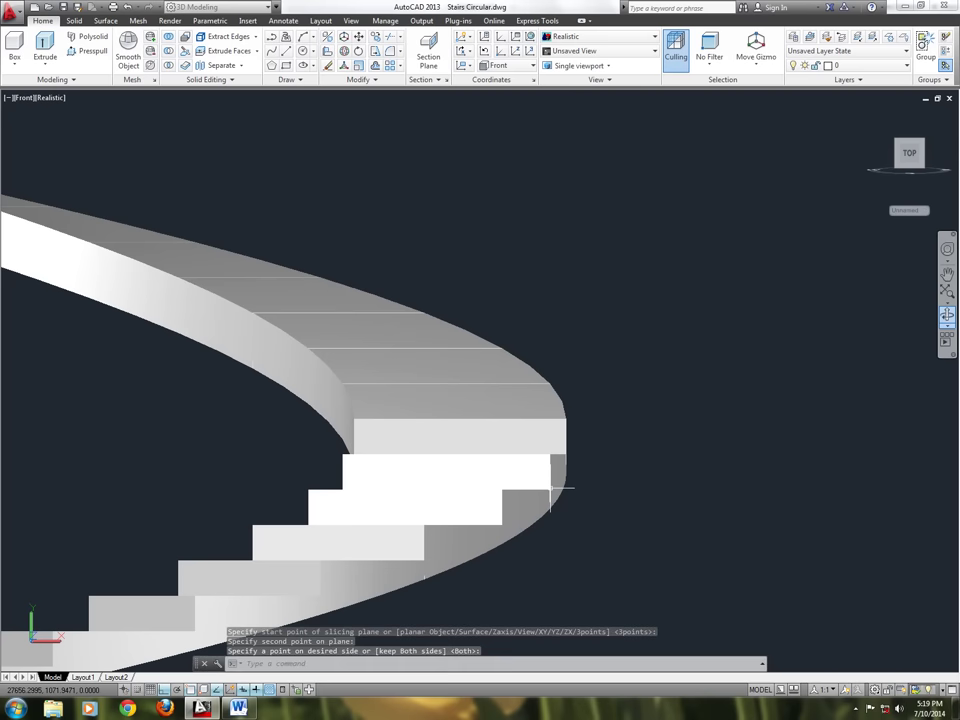
click(579, 406)
key(Return)
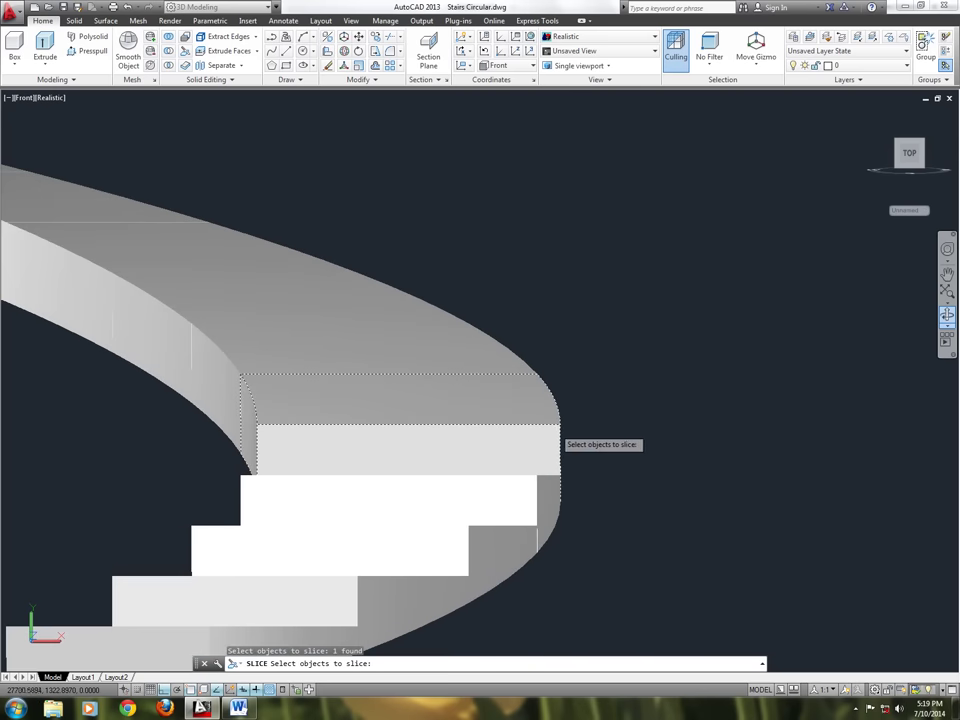
key(Return)
click(560, 424)
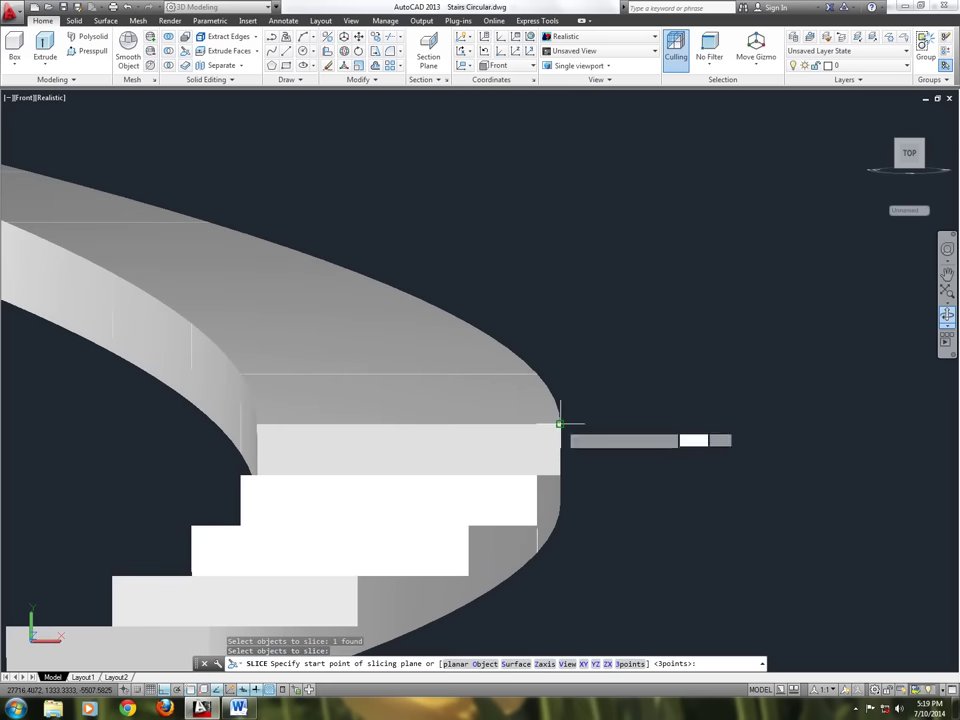
click(708, 424)
click(574, 439)
Cut two further horizontal treads into the remaining upper ramp piece
key(Return)
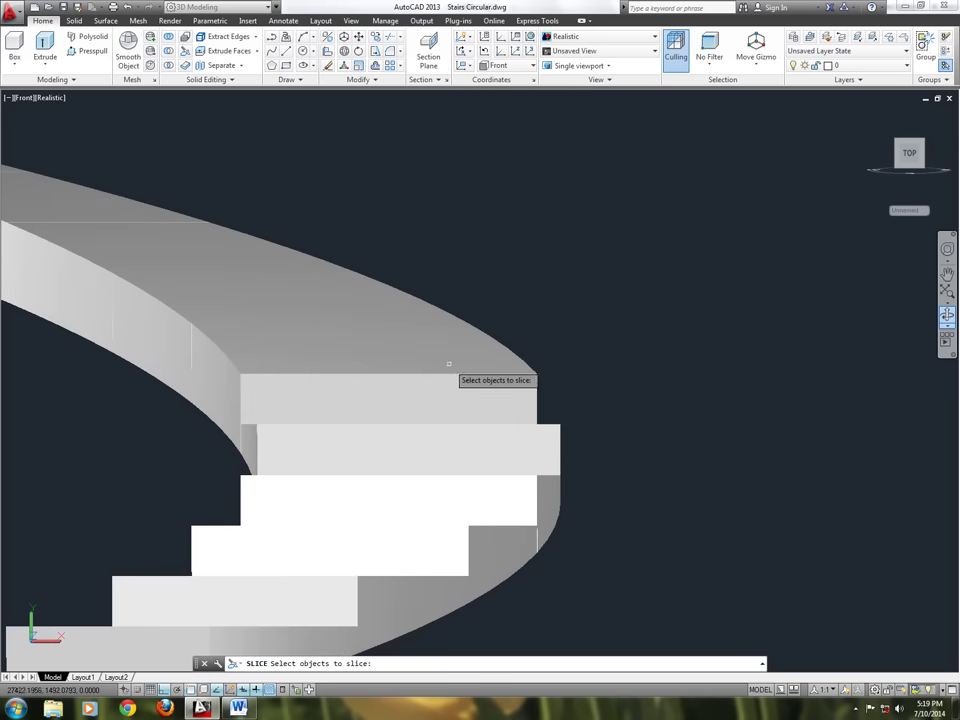
key(Return)
click(536, 373)
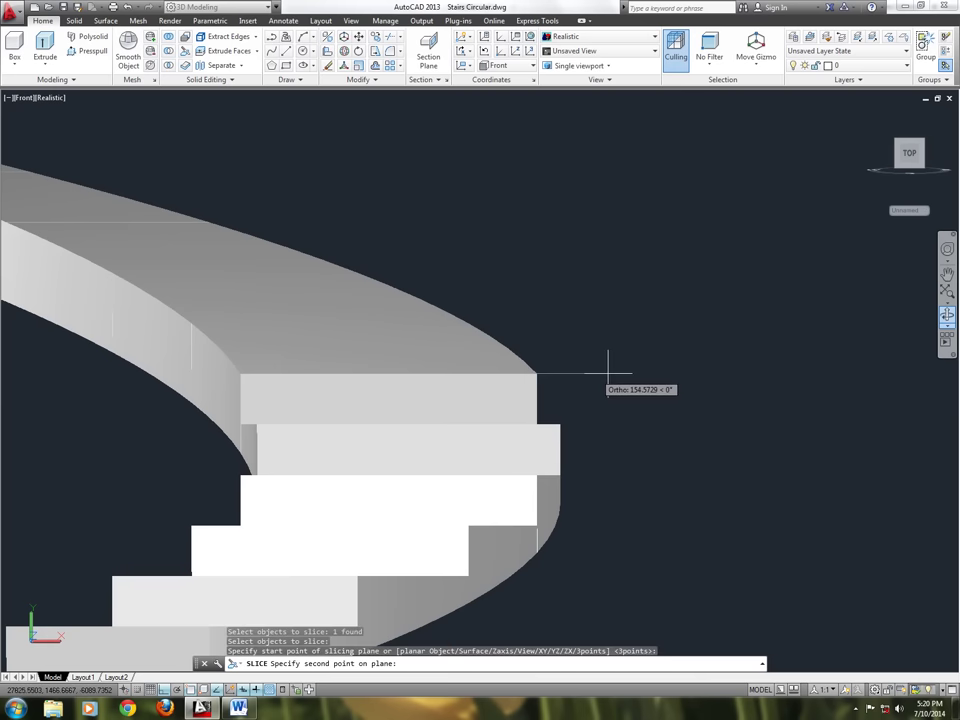
click(681, 373)
click(512, 402)
key(Return)
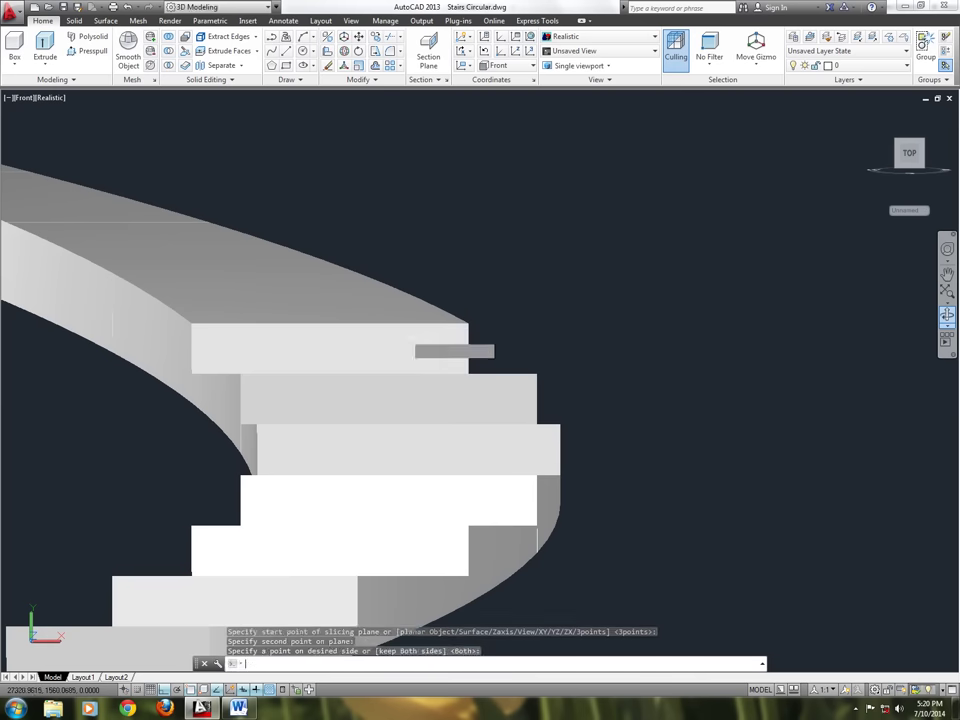
click(400, 325)
key(Return)
click(467, 323)
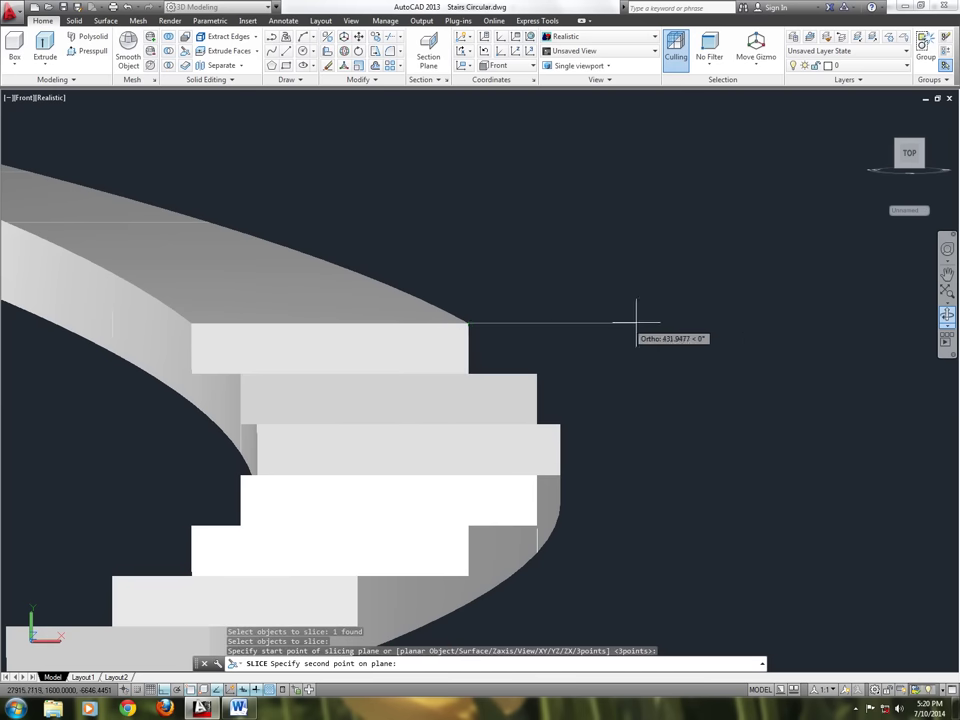
click(648, 323)
click(386, 325)
Slice the uncut upper ramp horizontally at its top step corner
middle_drag(429, 357, 590, 428)
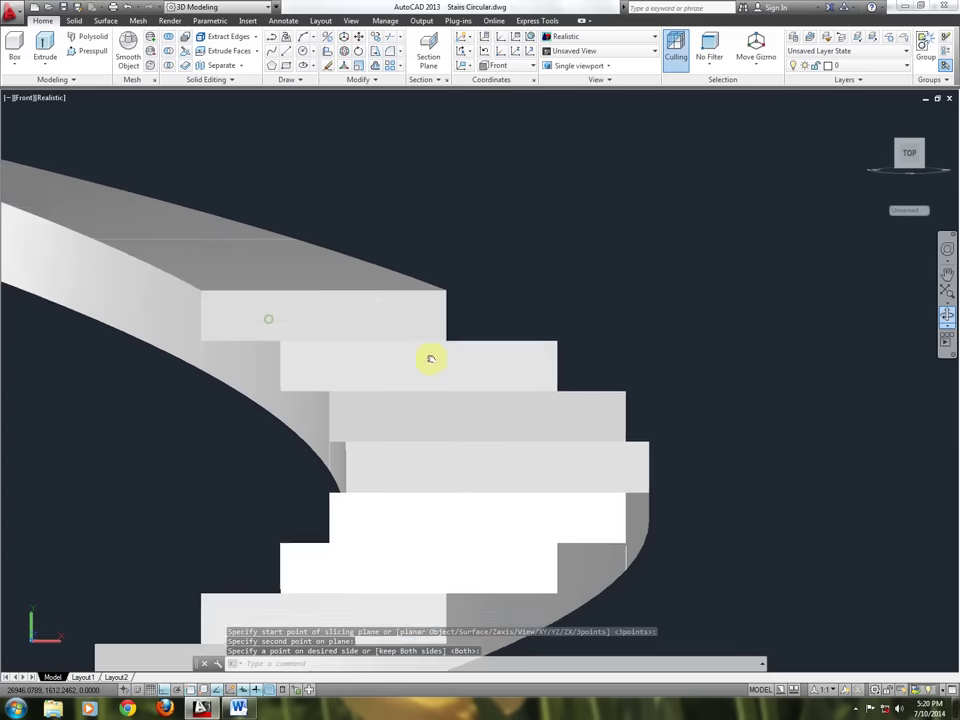
key(Return)
click(650, 405)
key(Return)
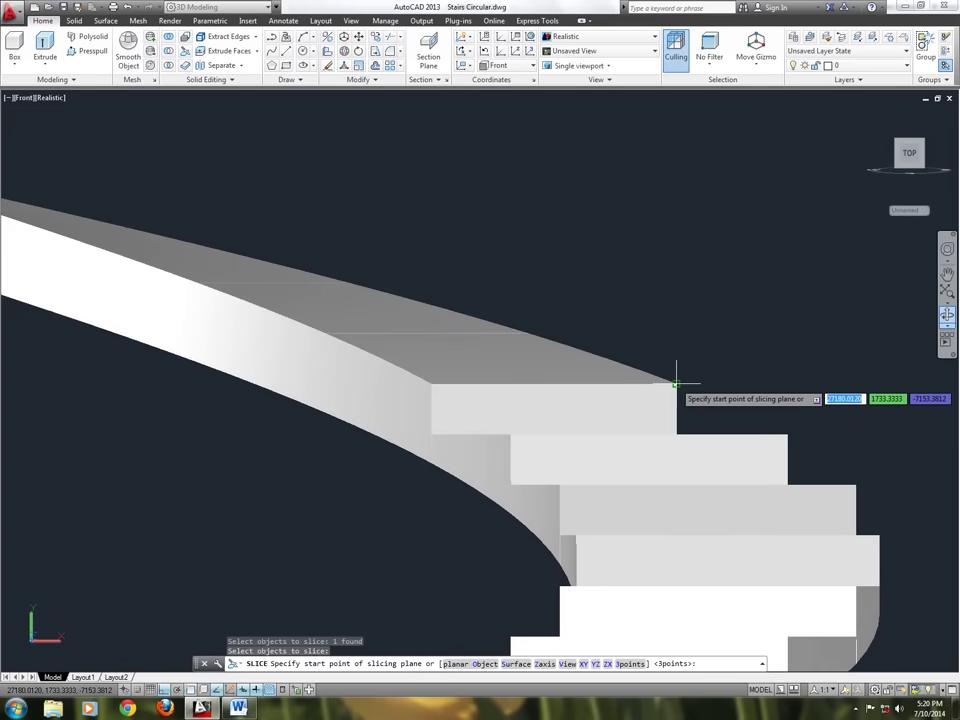
click(677, 382)
click(800, 383)
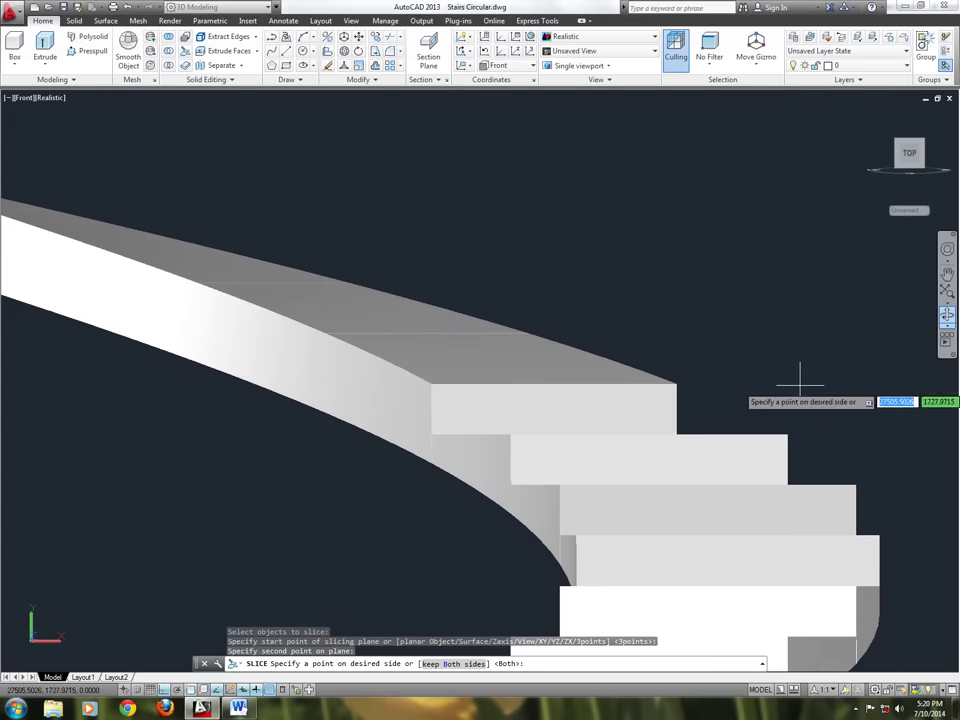
click(648, 425)
Cut another level tread into the remaining ramp piece
middle_drag(286, 366, 510, 392)
key(Return)
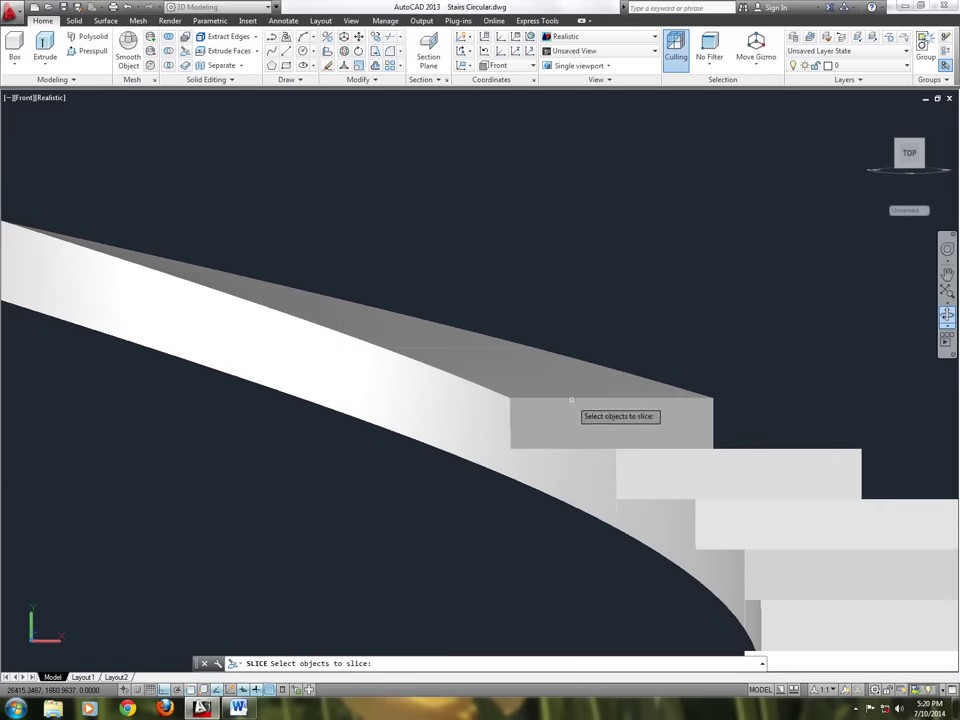
click(542, 400)
key(Return)
click(713, 397)
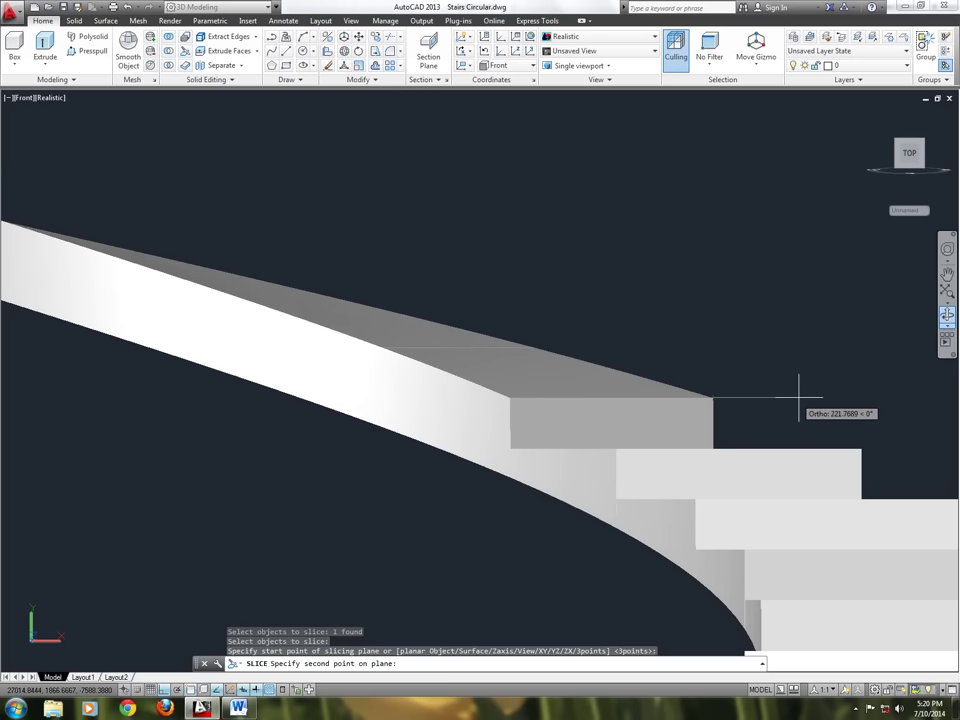
click(820, 397)
click(684, 437)
Add two more horizontal slices up the straight run, keeping the lower sides as treads
key(Return)
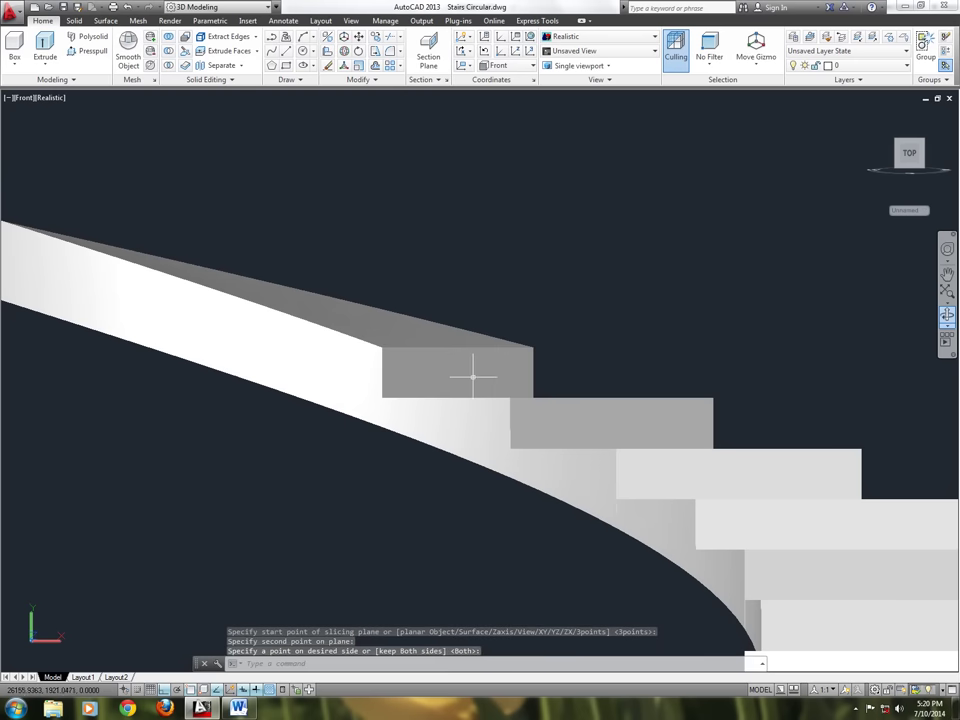
key(Return)
click(533, 347)
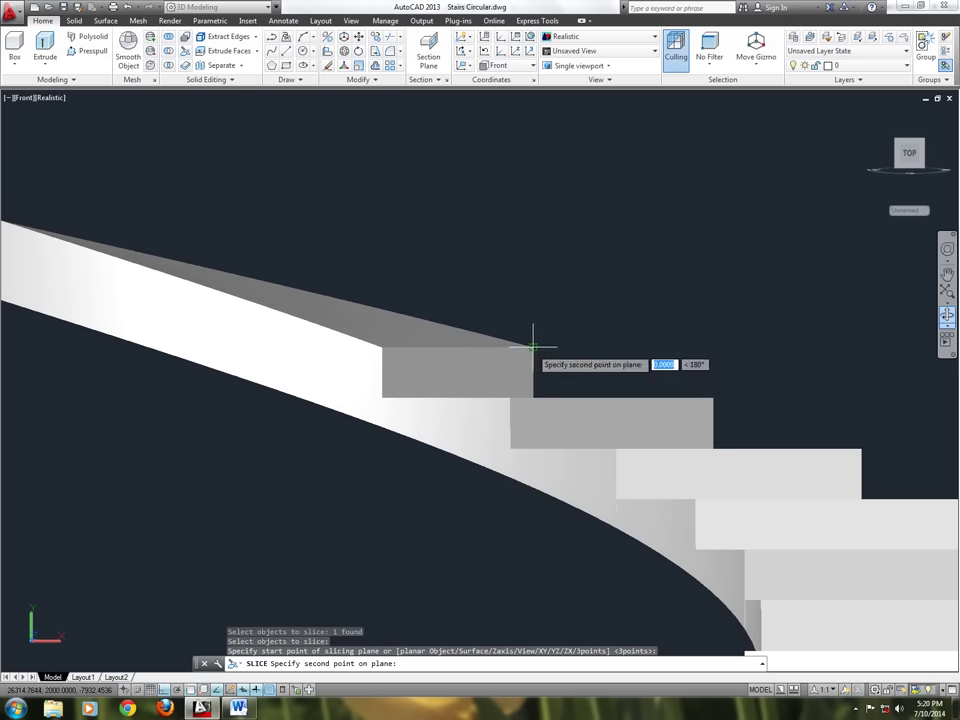
click(703, 356)
click(429, 379)
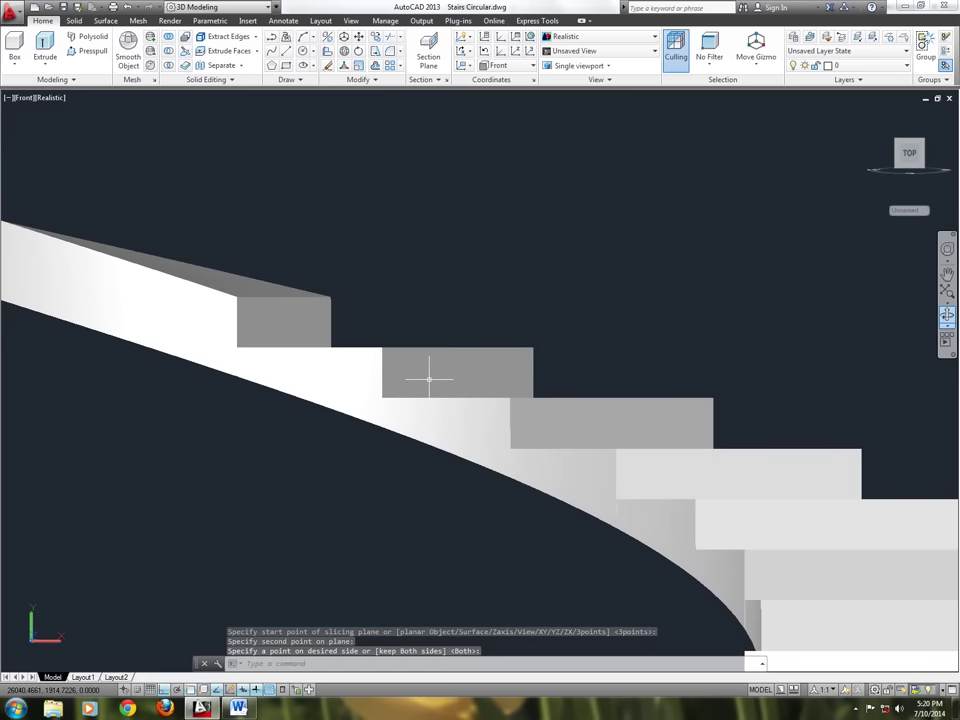
middle_drag(237, 329, 551, 464)
key(Return)
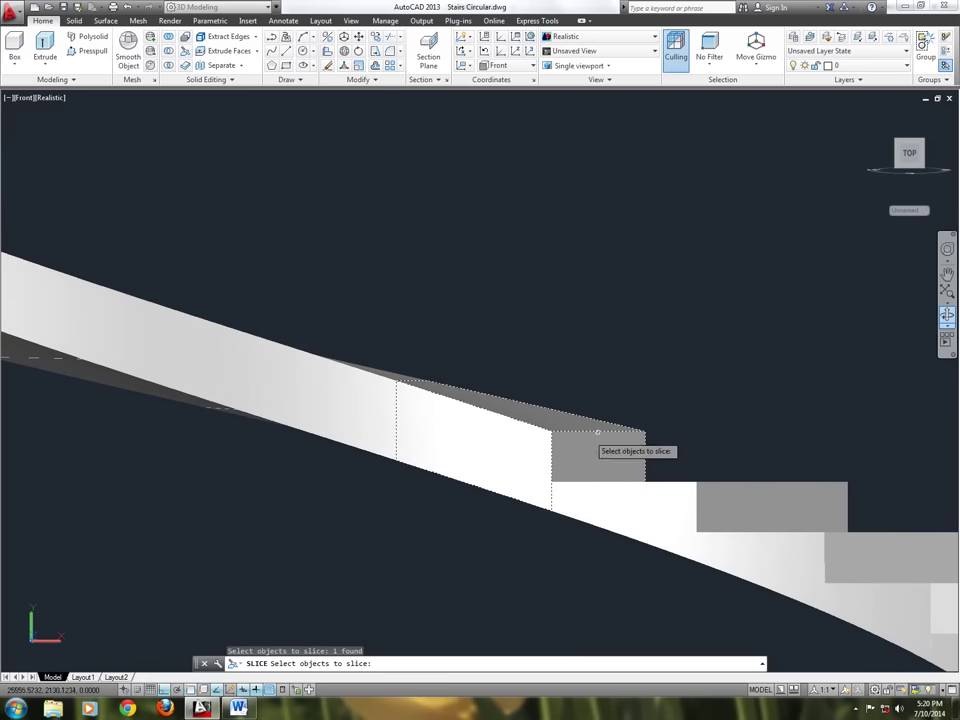
key(Return)
click(642, 433)
click(775, 432)
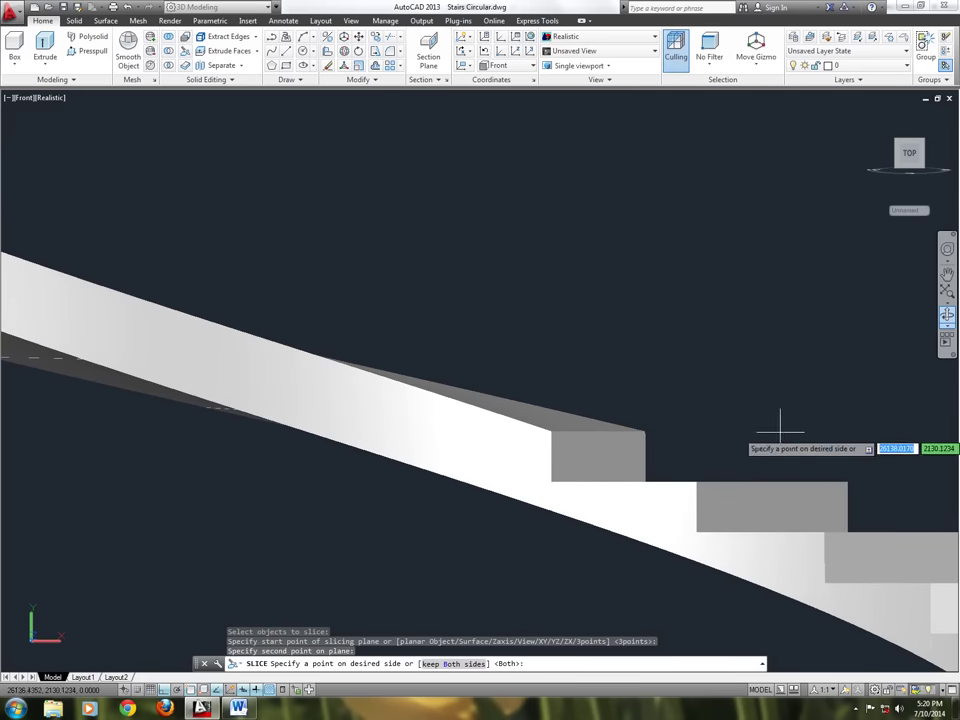
click(619, 452)
Begin the next horizontal slice from the step's top corner
key(Return)
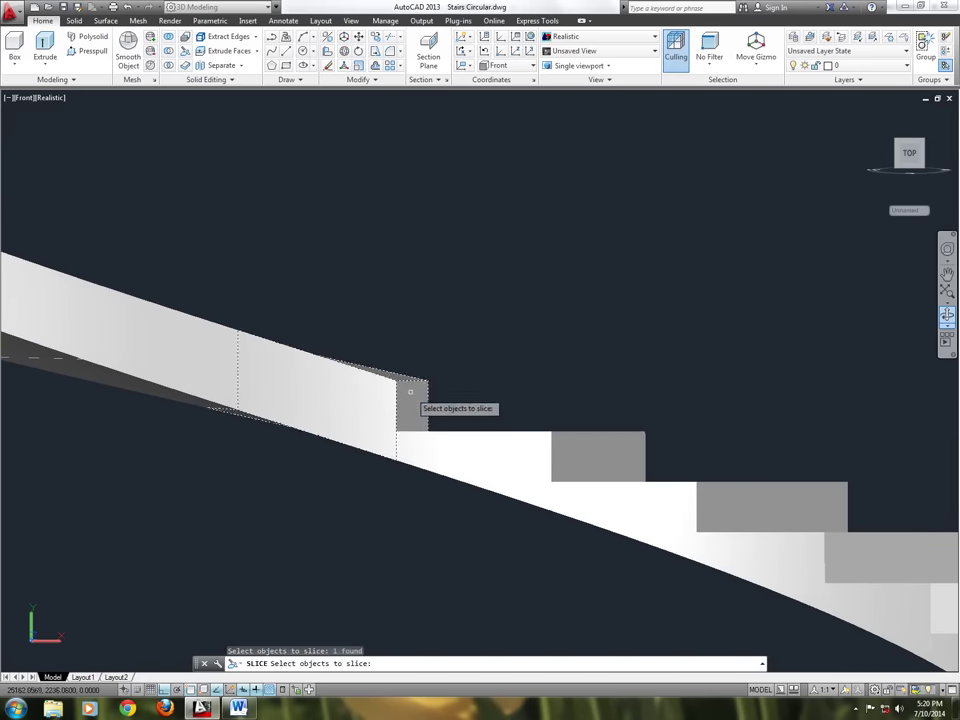
key(Return)
click(428, 381)
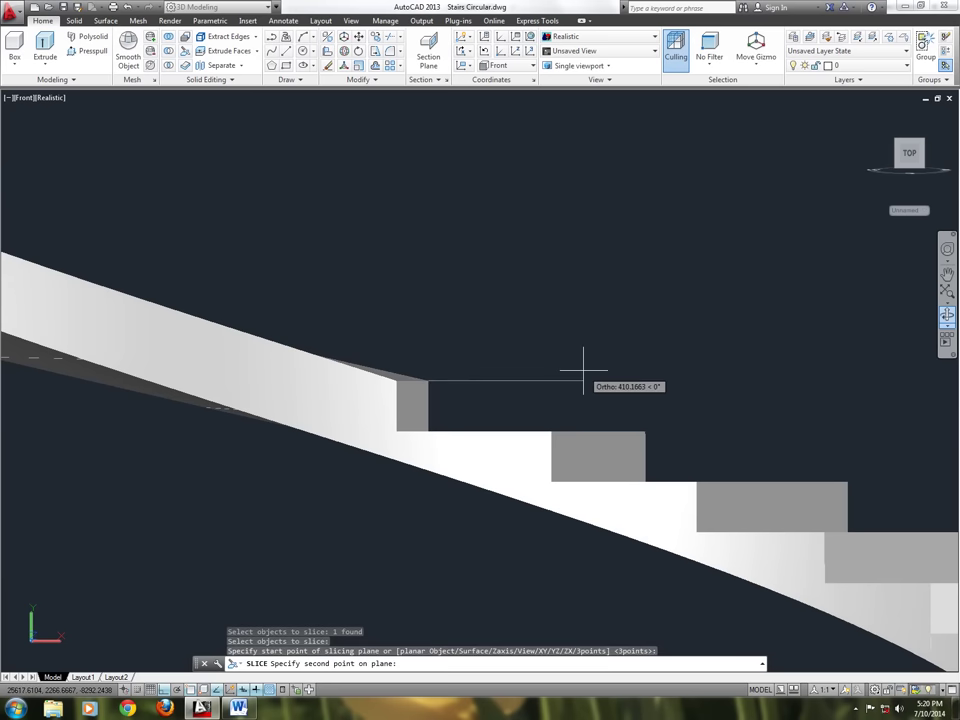
click(406, 425)
Finish the pending tread, slice one more level step, and orbit to view the curved upper ramp
click(198, 346)
key(Return)
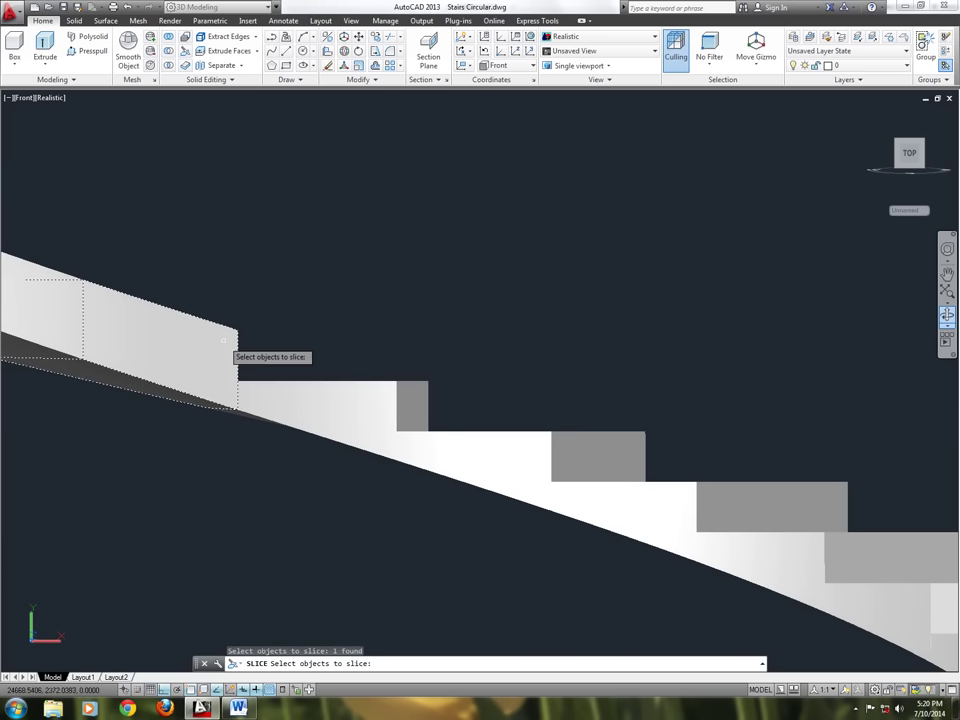
click(212, 340)
key(Return)
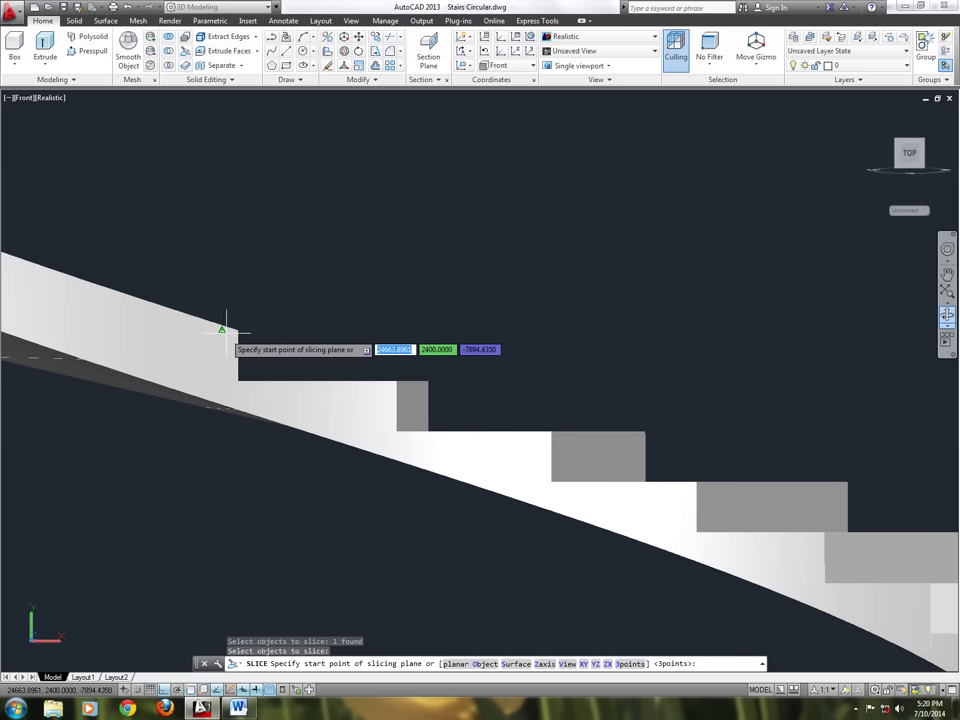
scroll(199, 326, up, 2)
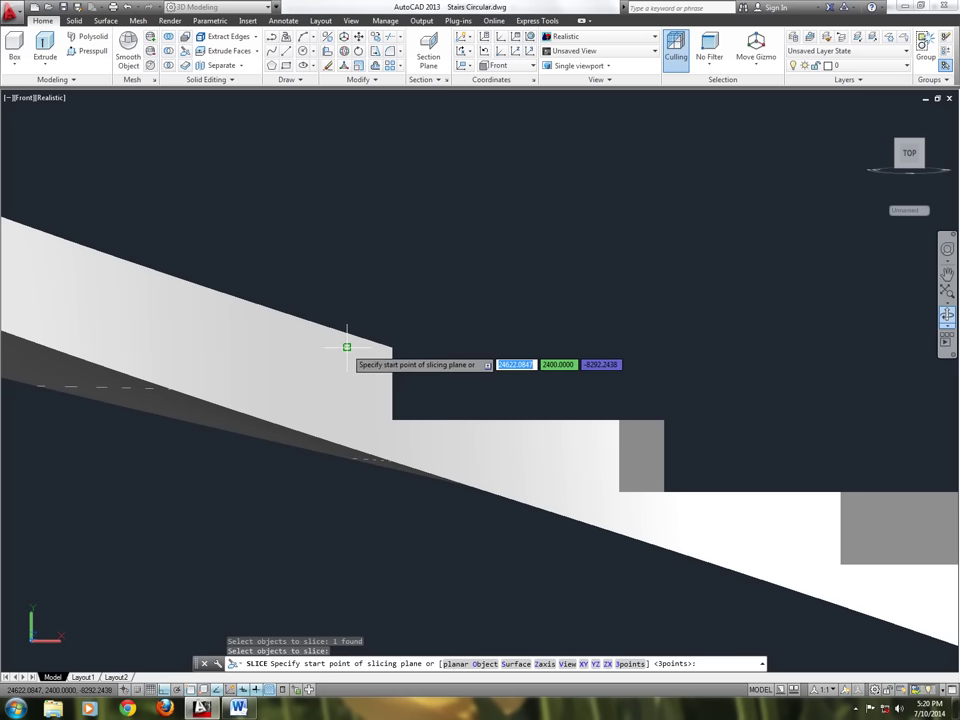
click(347, 347)
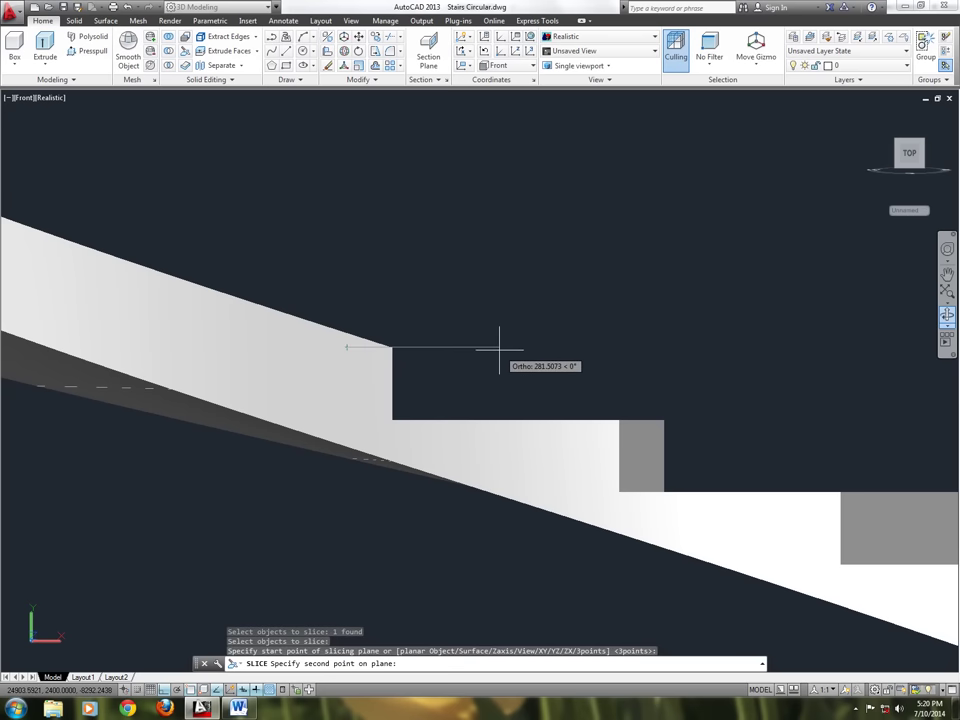
click(370, 400)
shift+middle_drag(375, 407, 460, 440)
mouse_move(357, 420)
shift+middle_down()
mouse_move(517, 457)
mouse_move(470, 420)
mouse_move(500, 425)
shift+middle_up()
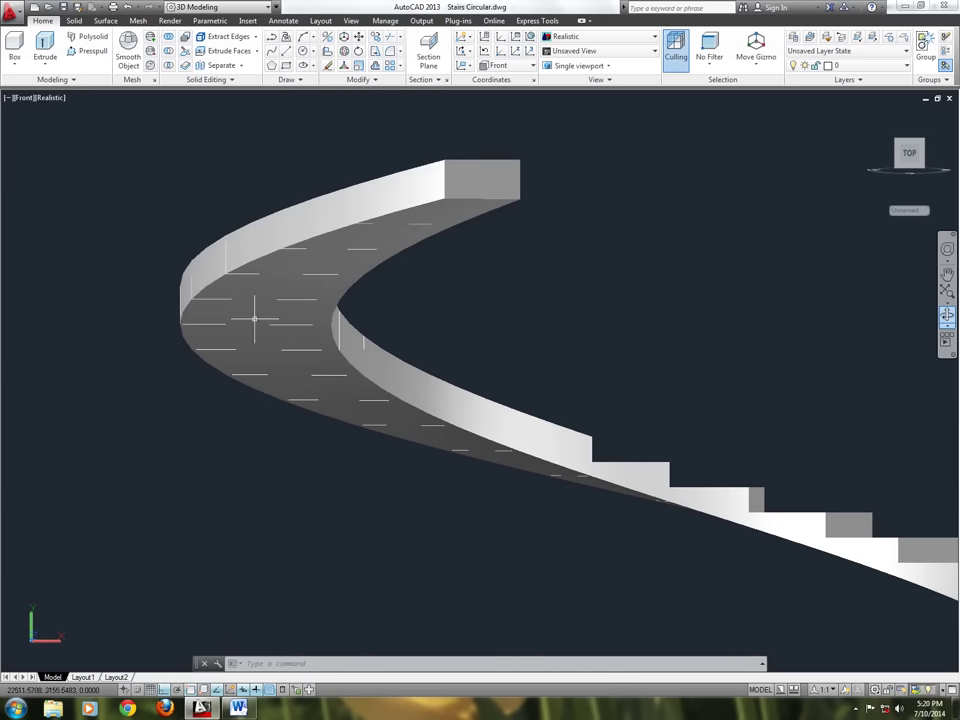
Switch the viewport to the Left preset view and zoom out
click(23, 98)
click(50, 157)
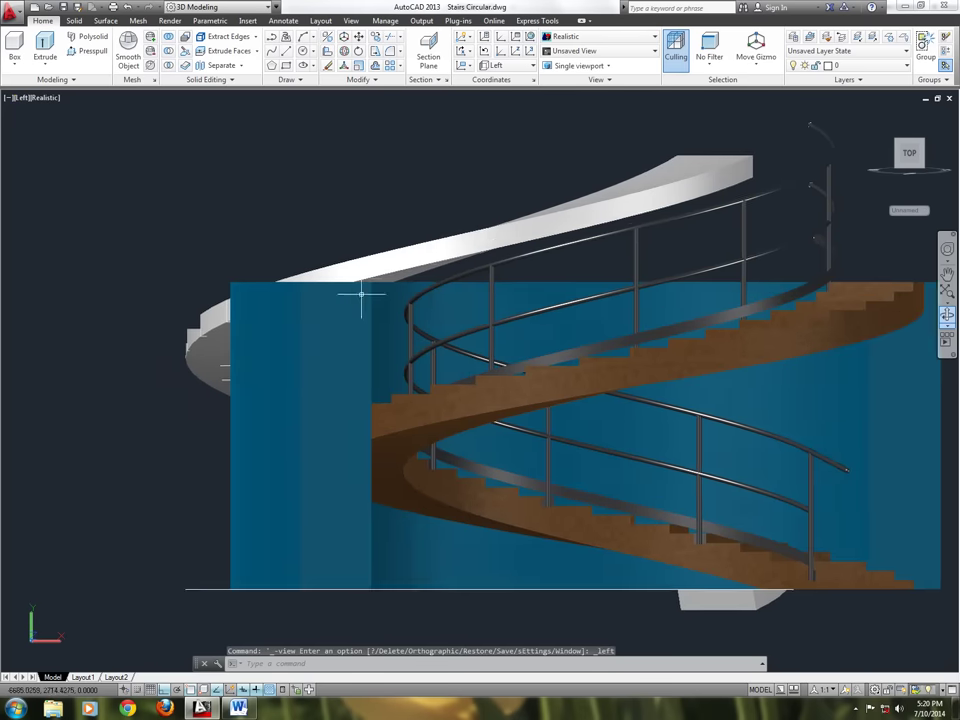
scroll(408, 305, down, 2)
Move the wooden stairs, railings and blue wall far to the right of the concrete ramp
text(m)
key(Return)
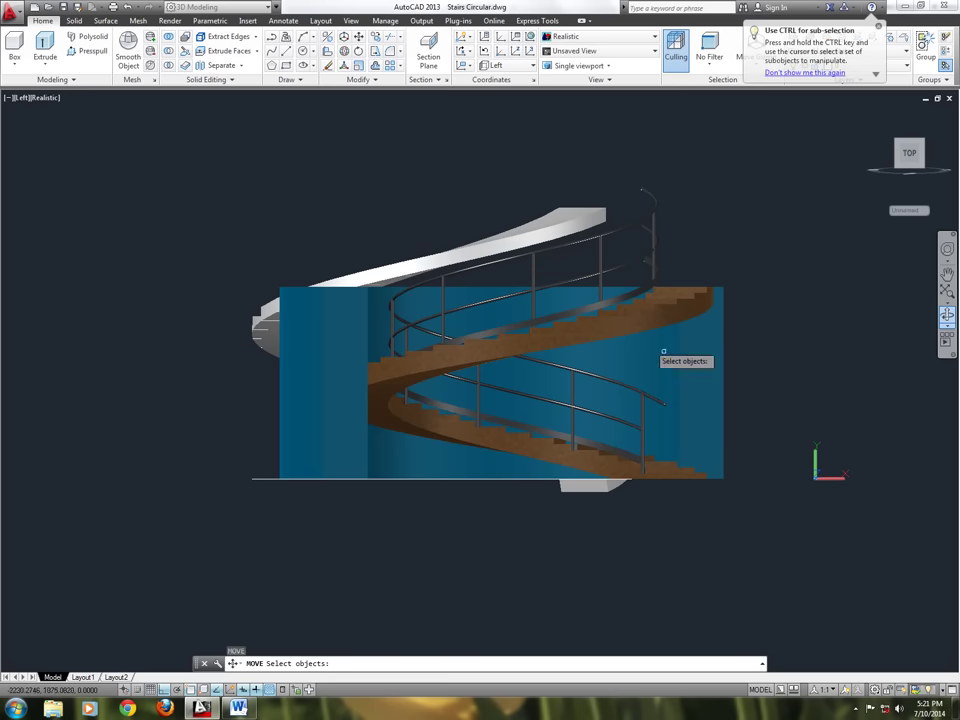
click(556, 261)
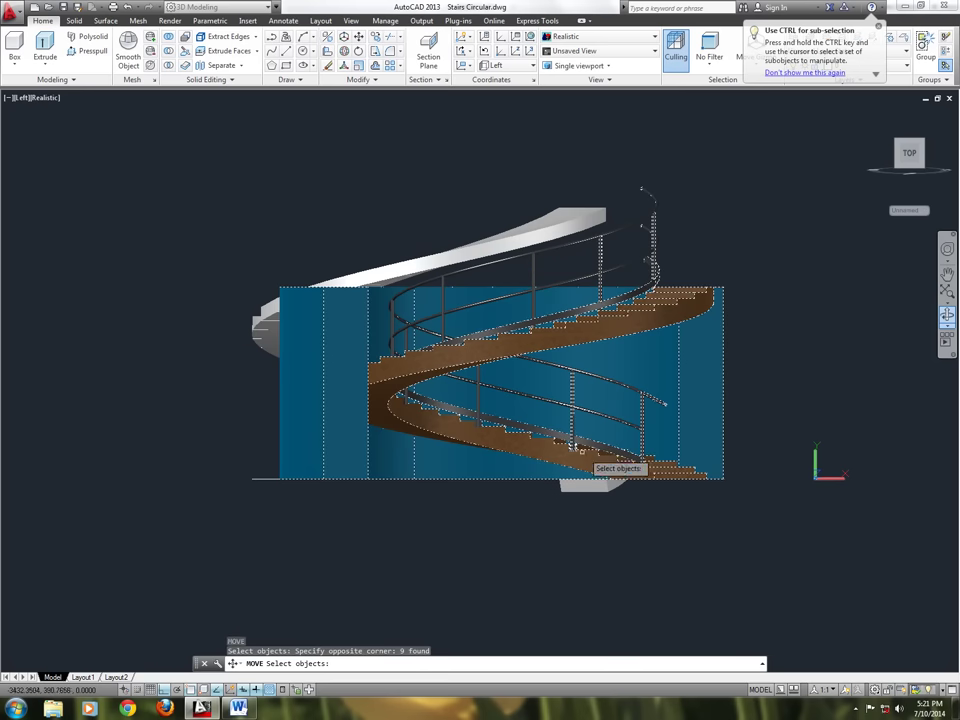
key(Return)
click(85, 400)
click(590, 552)
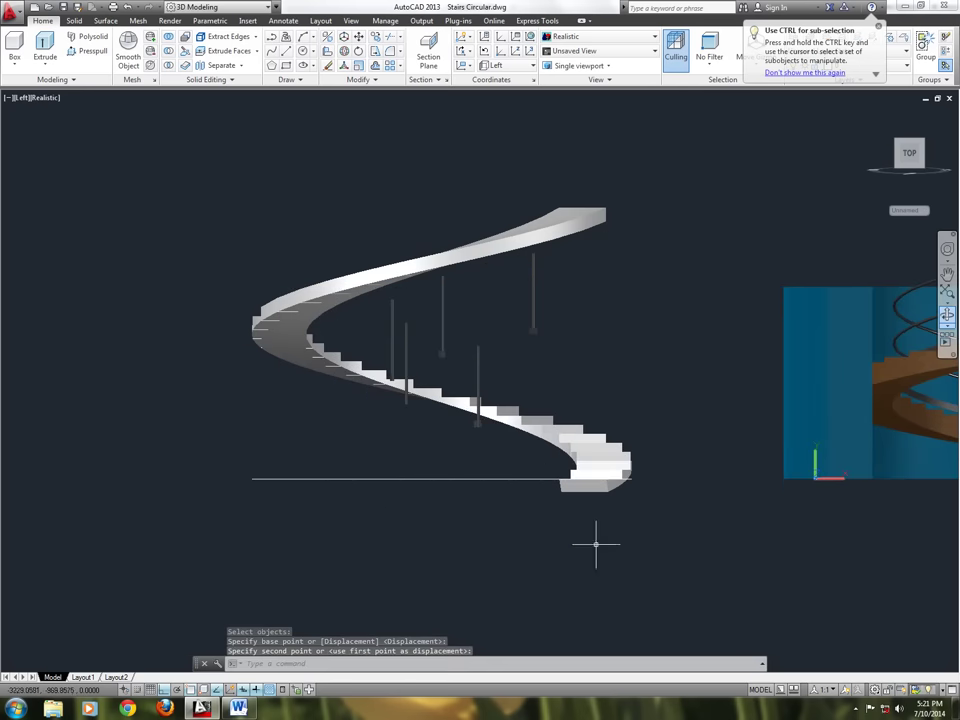
scroll(225, 311, up, 2)
Slice the ramp horizontally at the next step corner, keeping the lower side
scroll(246, 328, up, 3)
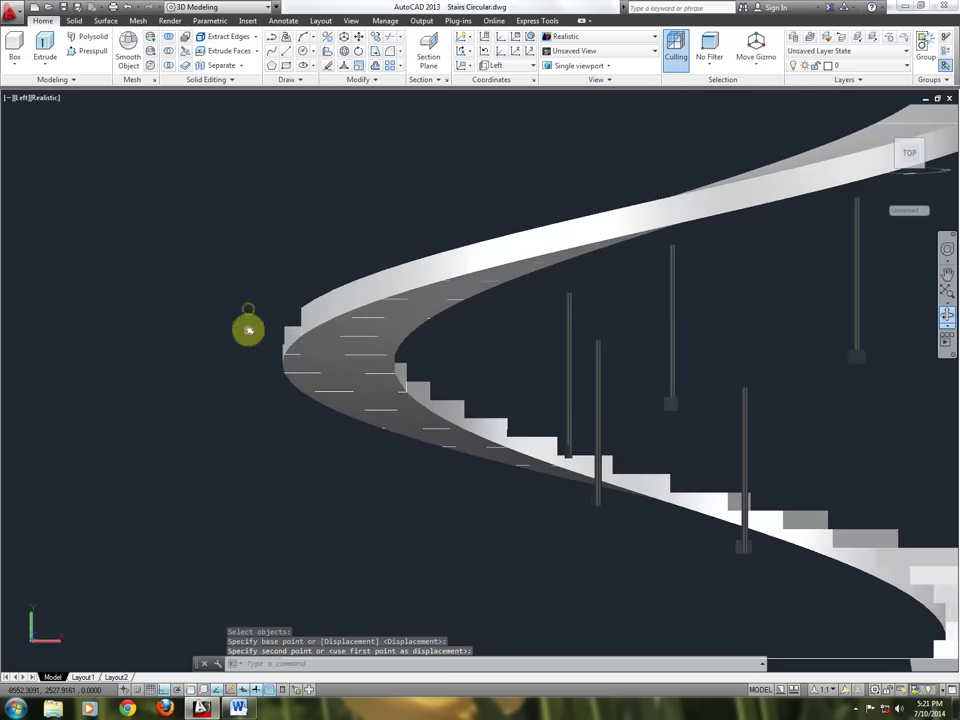
text(l)
key(Return)
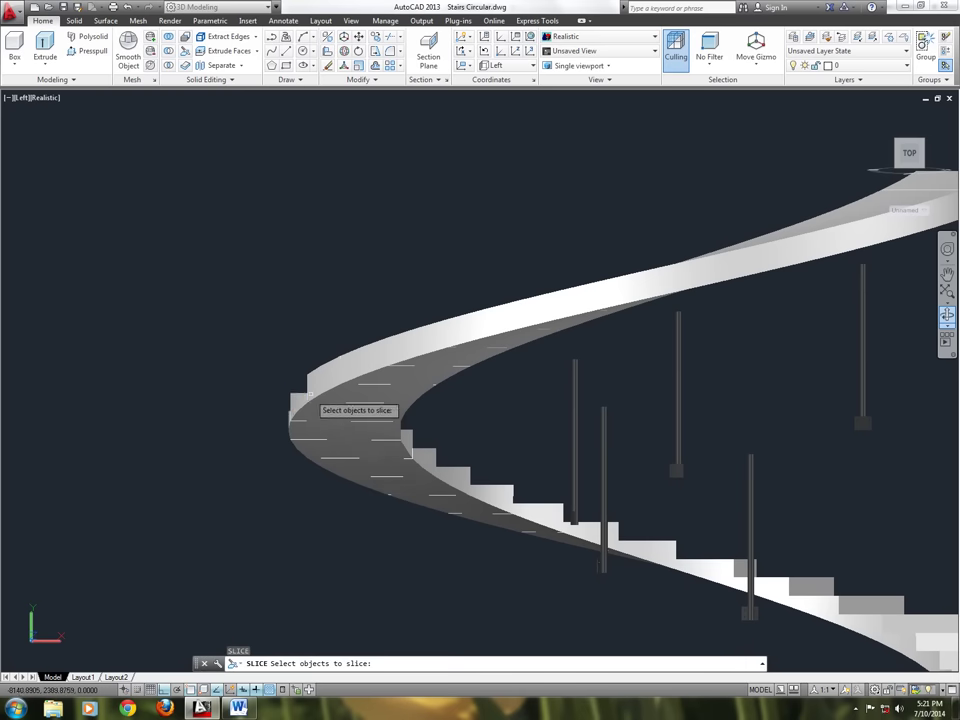
scroll(314, 395, up, 1)
scroll(305, 380, up, 1)
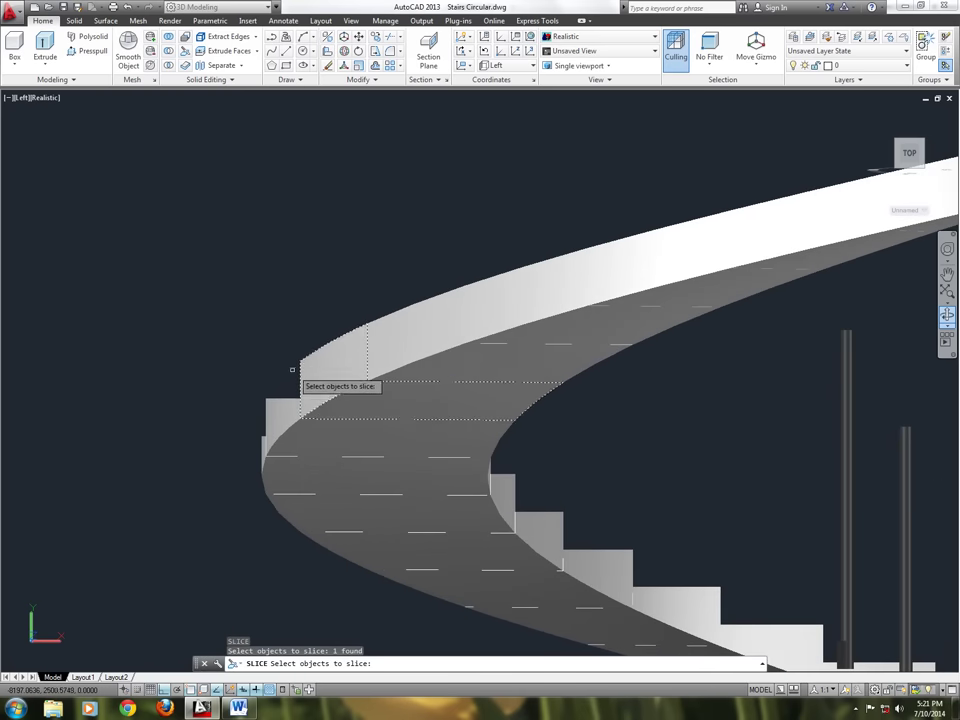
key(Return)
click(316, 360)
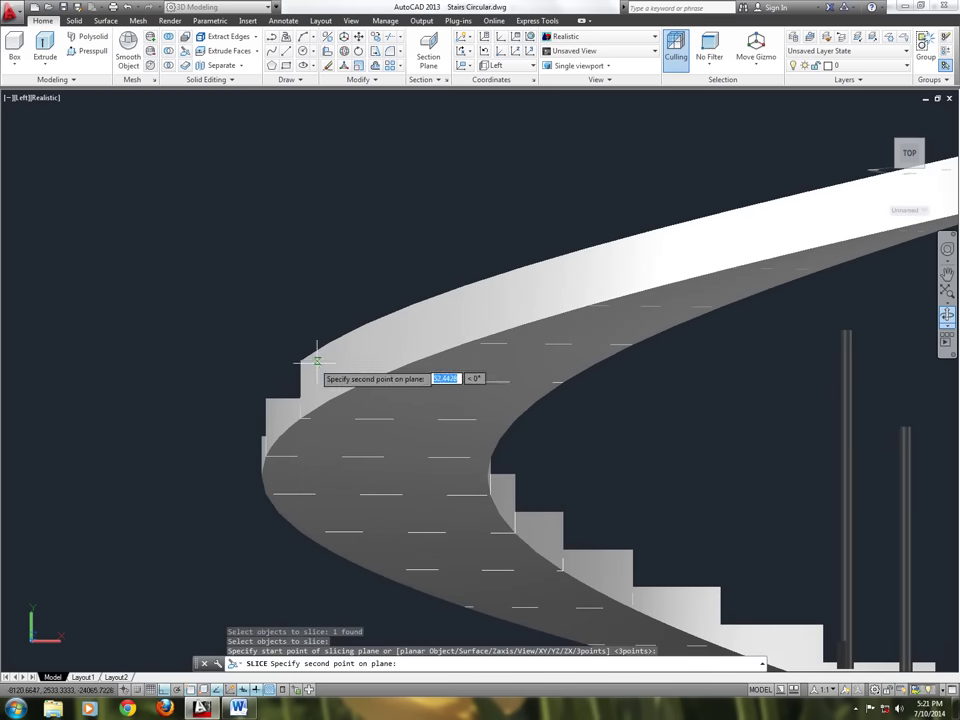
click(740, 368)
click(321, 403)
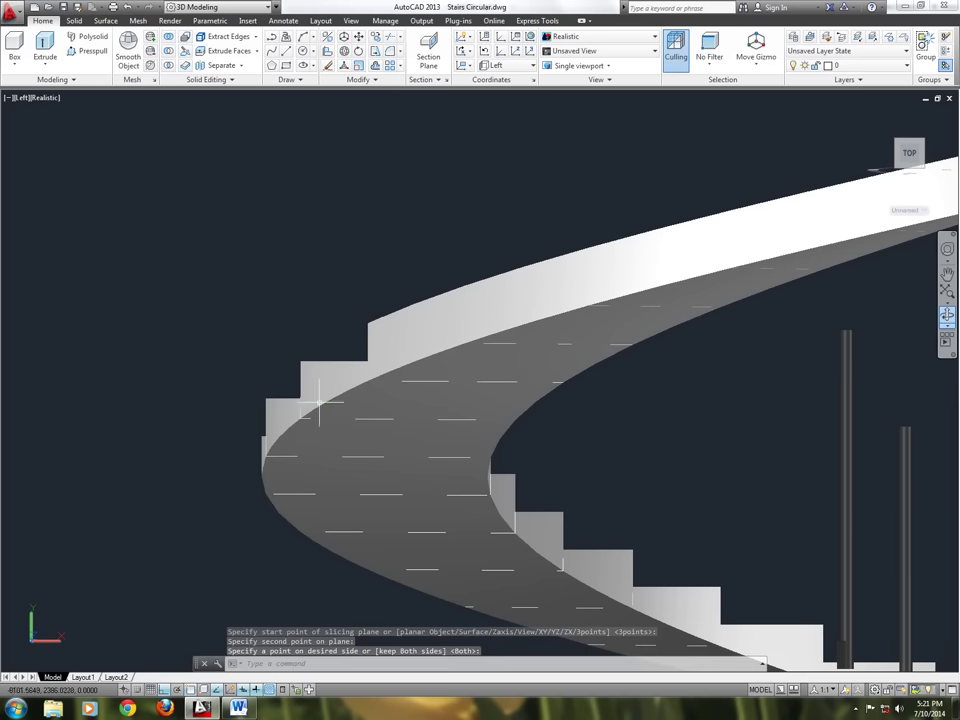
Cut another level slice at the following step corner, keeping the lower part
key(Return)
key(Return)
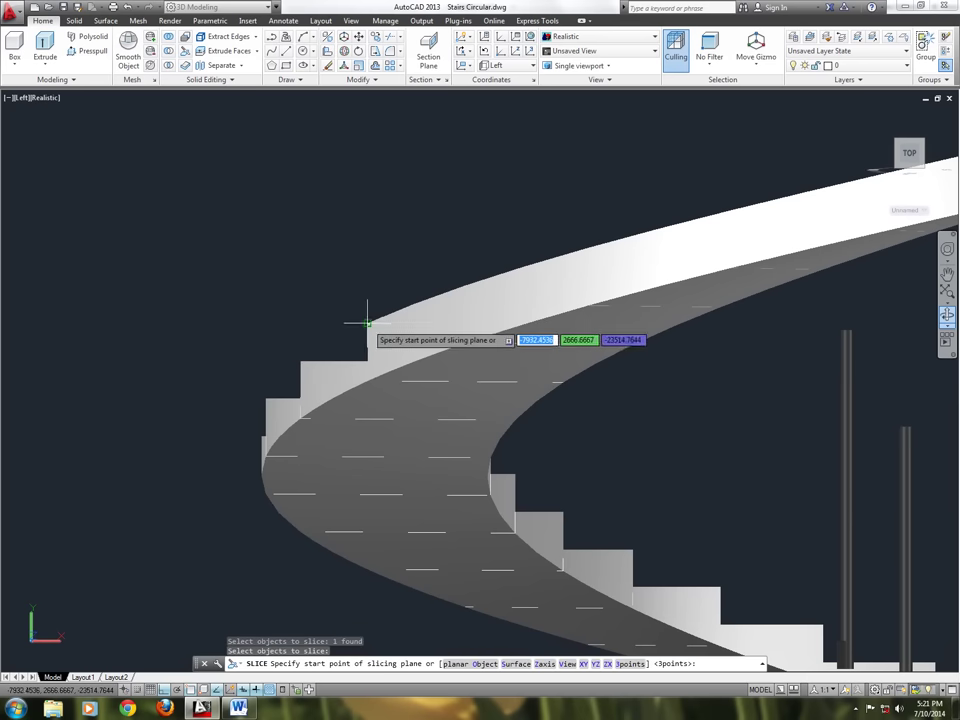
click(366, 322)
click(755, 351)
click(393, 370)
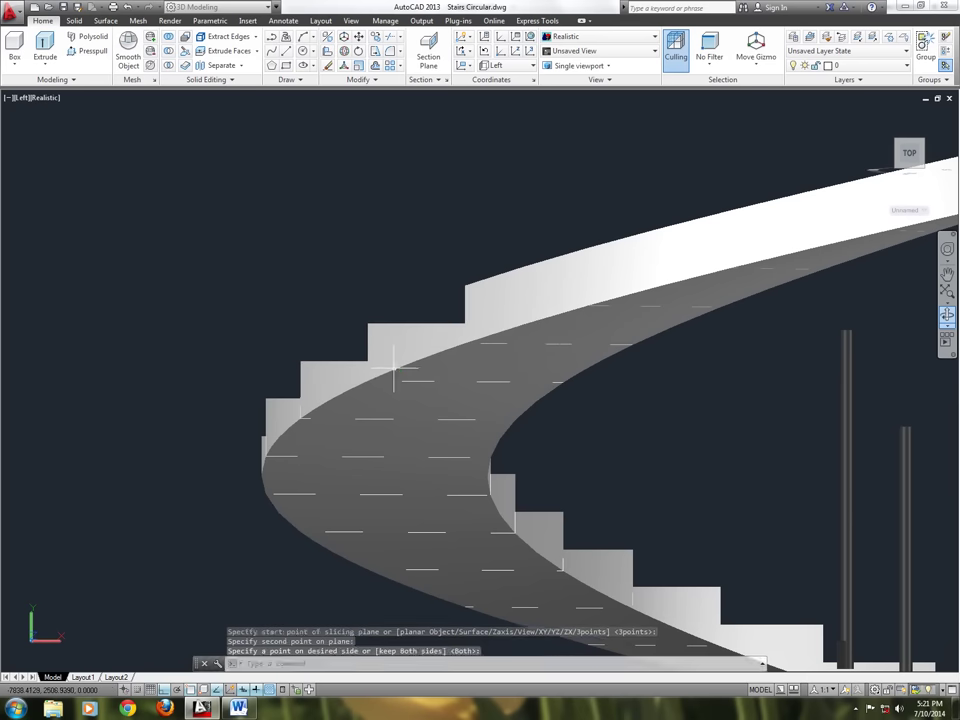
Slice the ramp at the next step corner, keeping both pieces
key(Return)
click(490, 318)
key(Return)
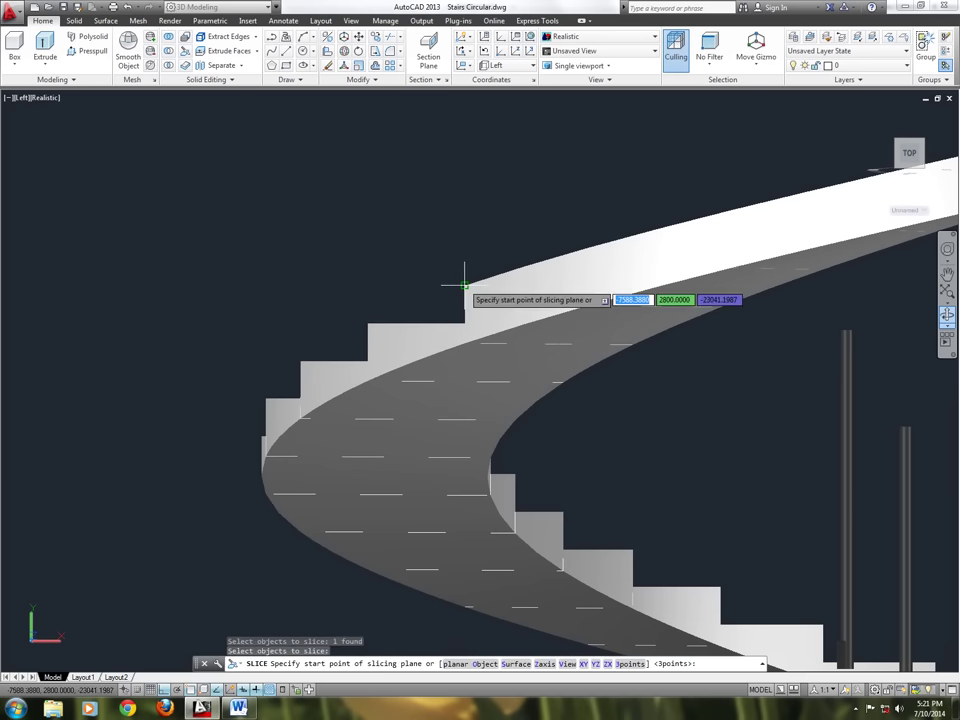
click(465, 286)
click(778, 315)
key(Return)
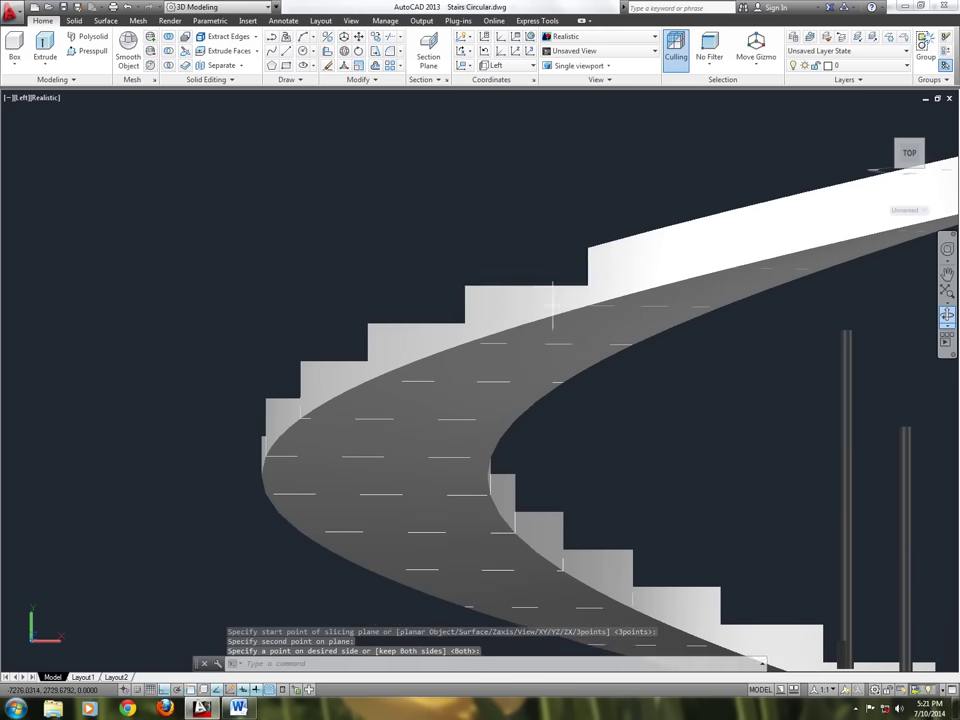
Slice the ramp level with the top step corner, keeping the lower side
scroll(338, 386, up, 2)
scroll(248, 408, up, 2)
key(Return)
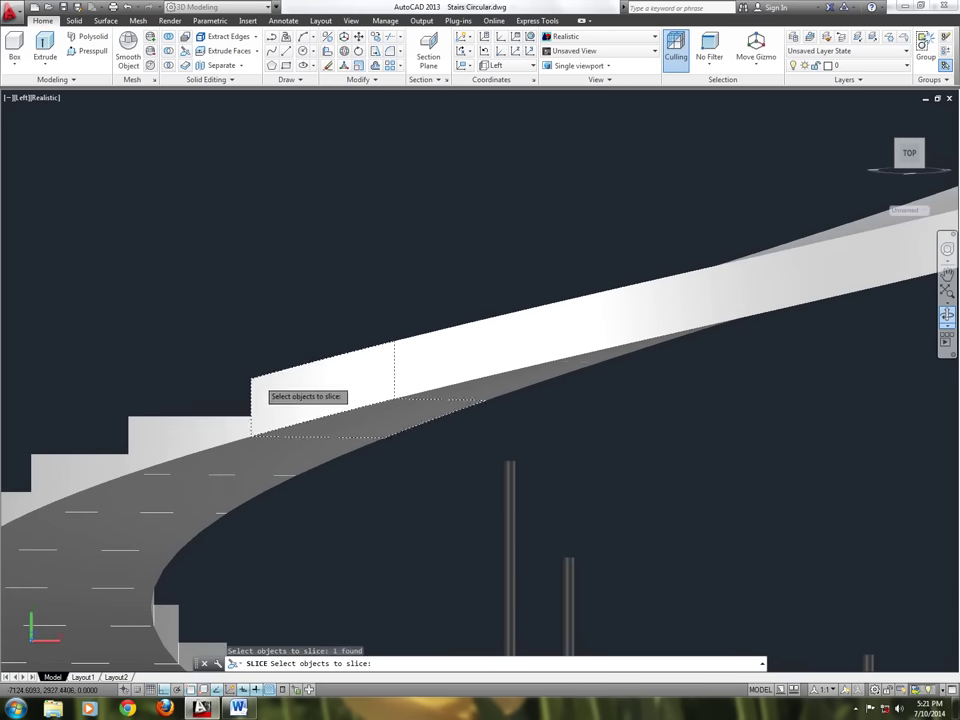
key(Return)
click(250, 378)
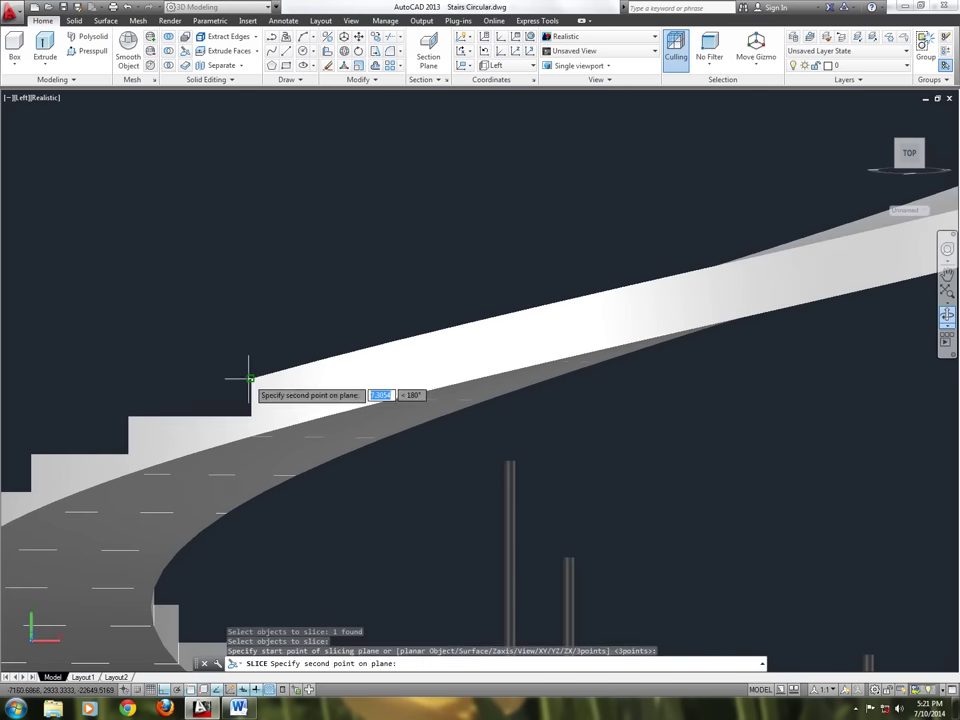
click(690, 442)
click(293, 425)
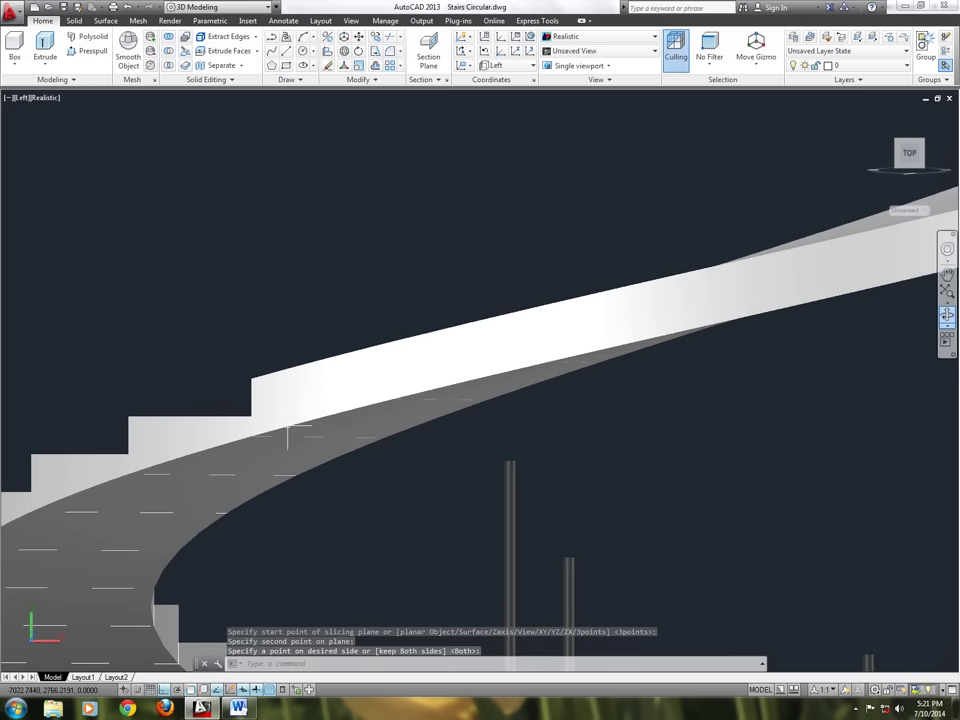
Re-slice the slab at the top step corner with a new plane, keeping one side
click(330, 395)
key(Escape)
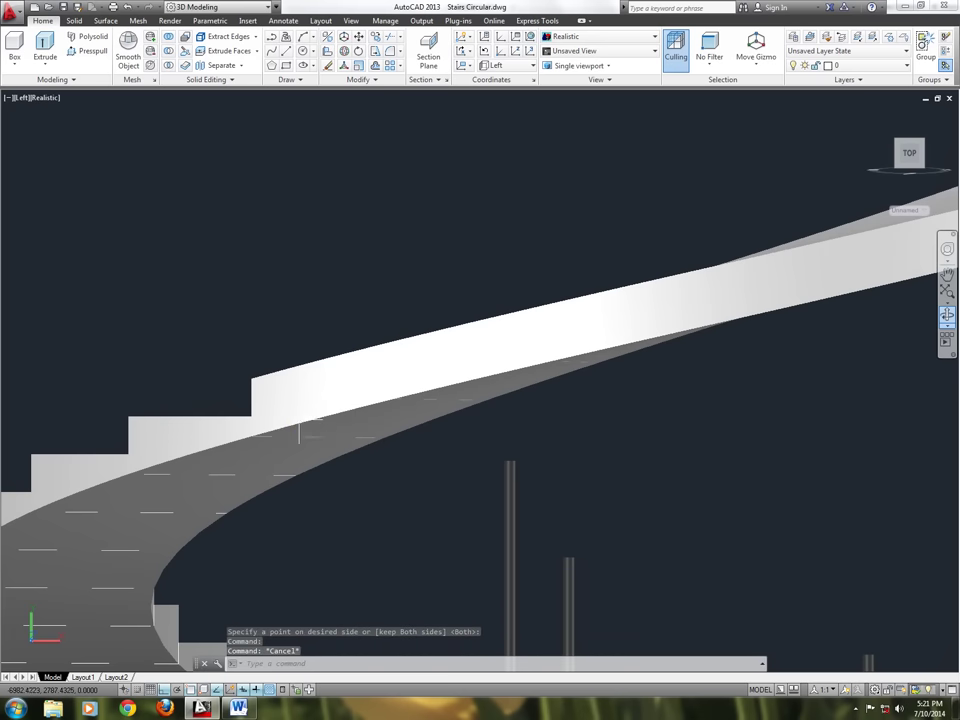
text(sl)
key(Return)
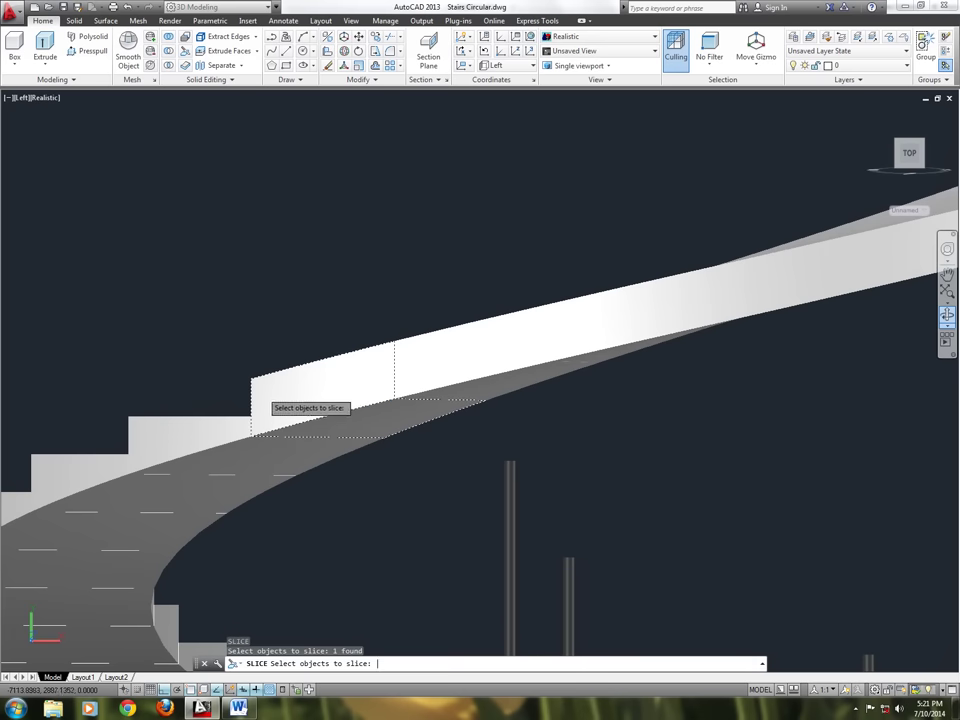
key(Return)
click(252, 379)
click(310, 436)
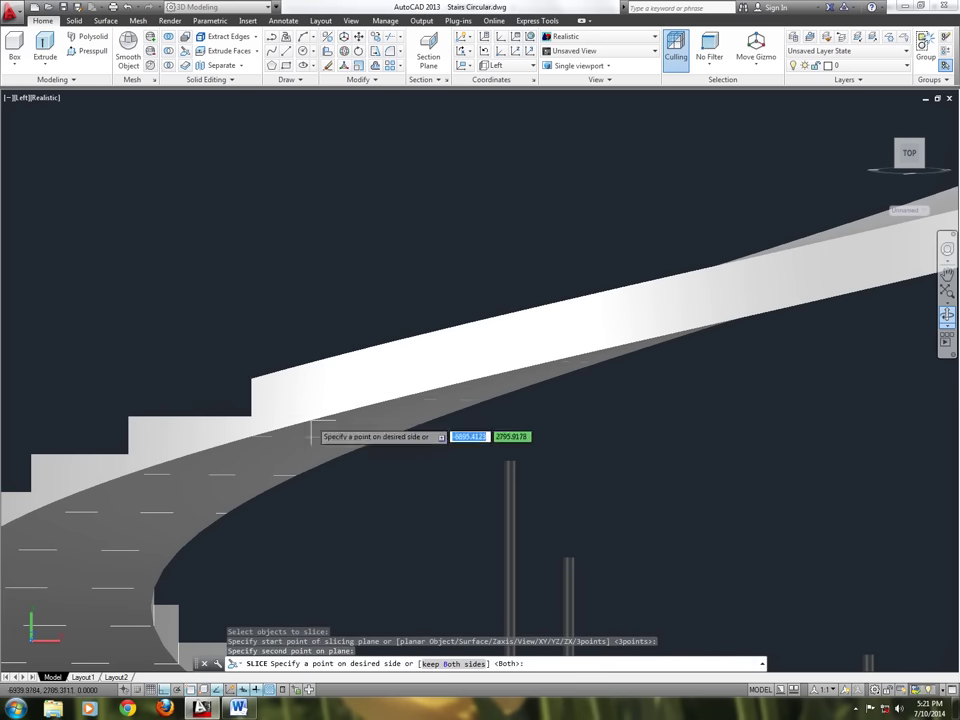
click(364, 411)
Slice two more horizontal treads into the ramp at the next step corners
key(Return)
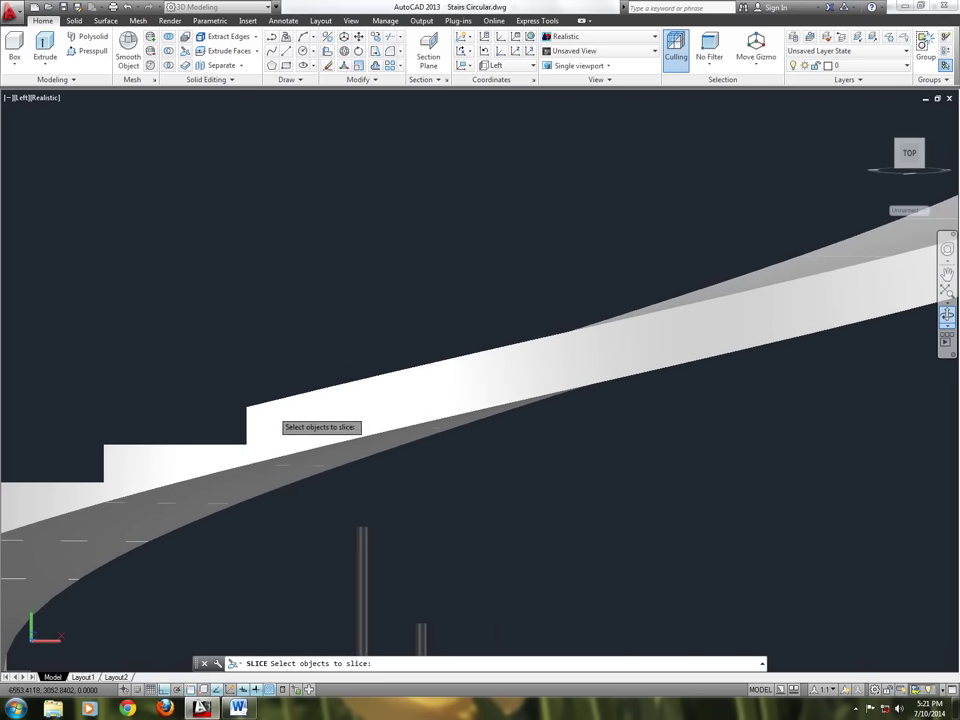
key(Return)
click(247, 406)
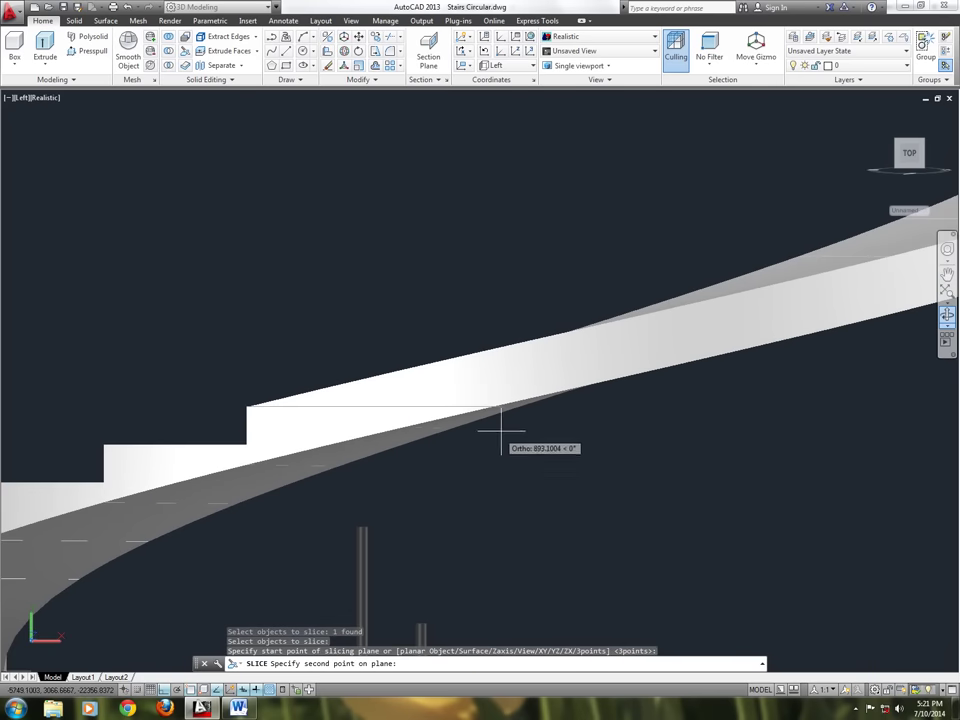
click(643, 430)
click(273, 443)
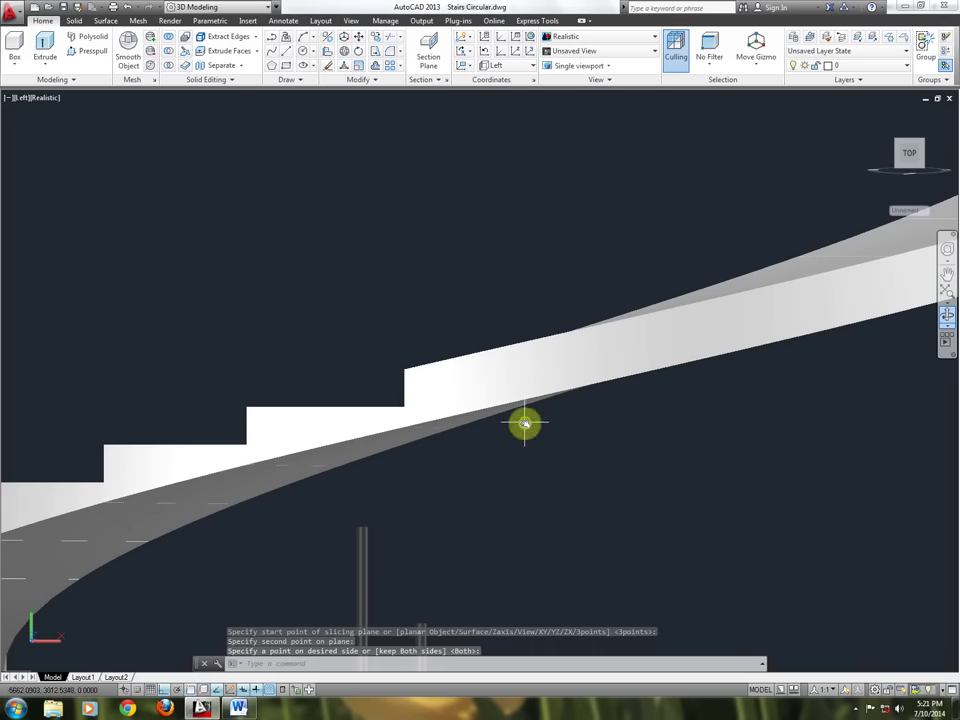
key(Return)
click(246, 438)
key(Return)
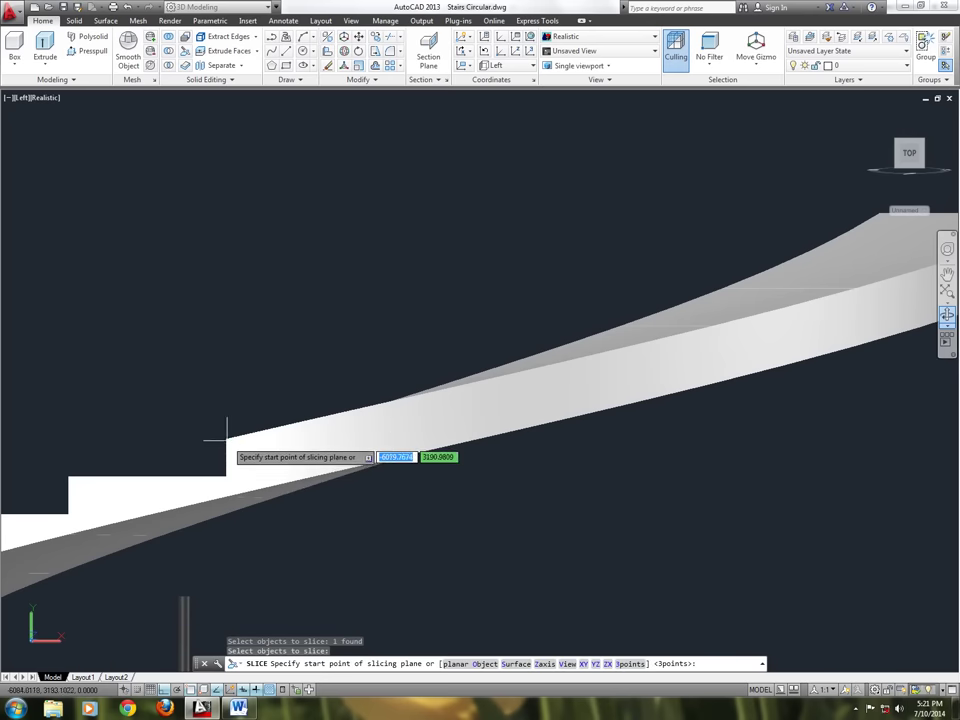
click(262, 438)
click(568, 450)
click(278, 495)
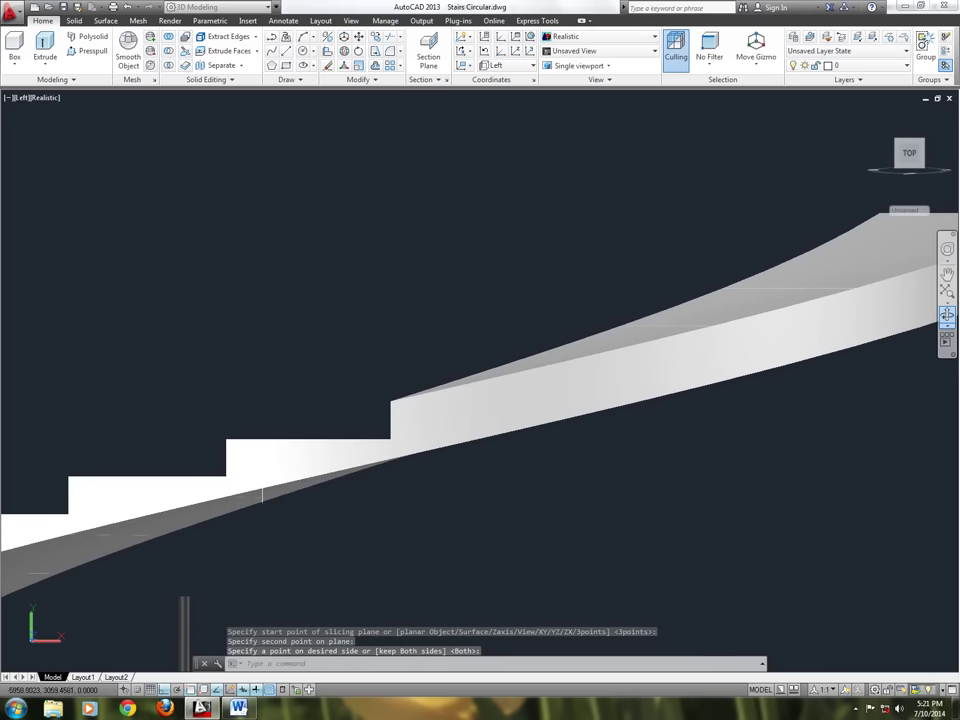
Cut two further level treads, panning up to the ramp's upper part
key(Return)
click(461, 419)
key(Return)
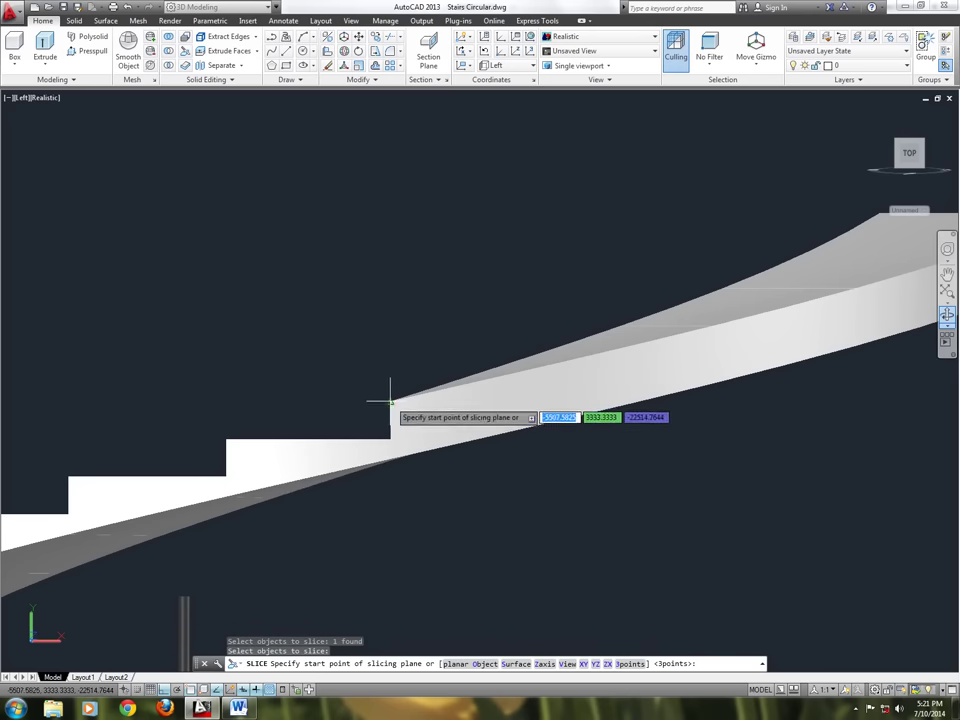
click(390, 401)
click(591, 425)
click(422, 440)
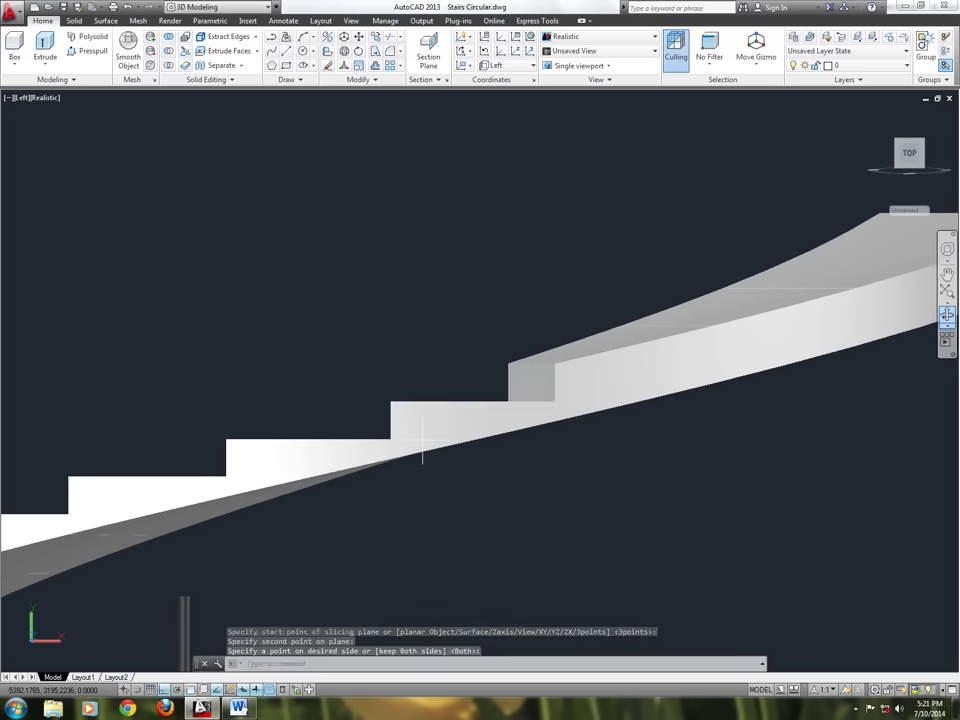
middle_drag(594, 441, 364, 525)
key(Return)
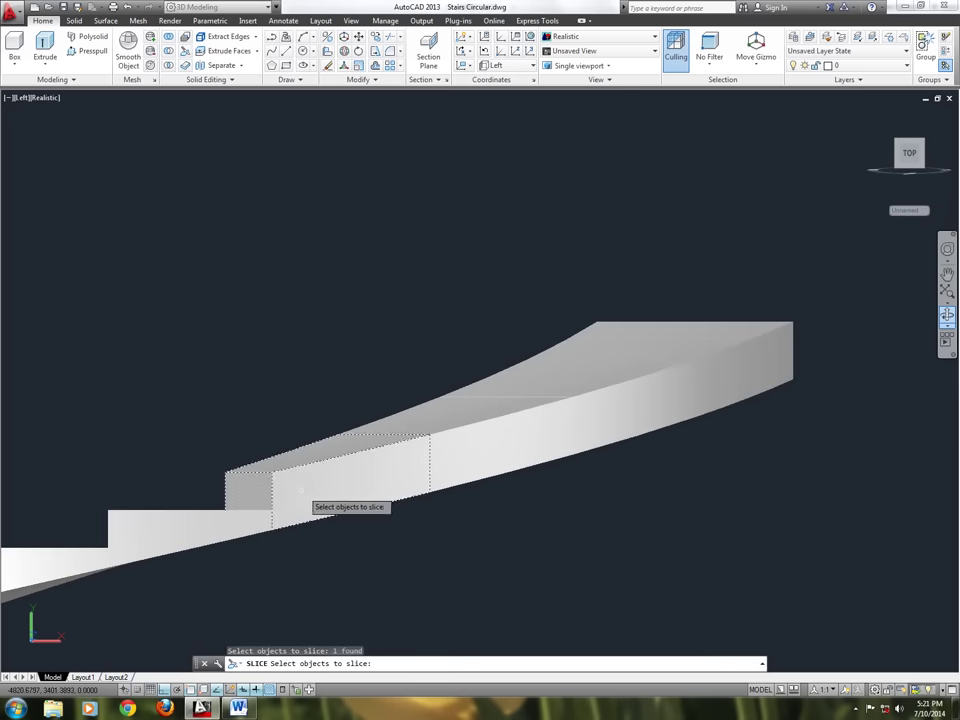
key(Return)
click(271, 471)
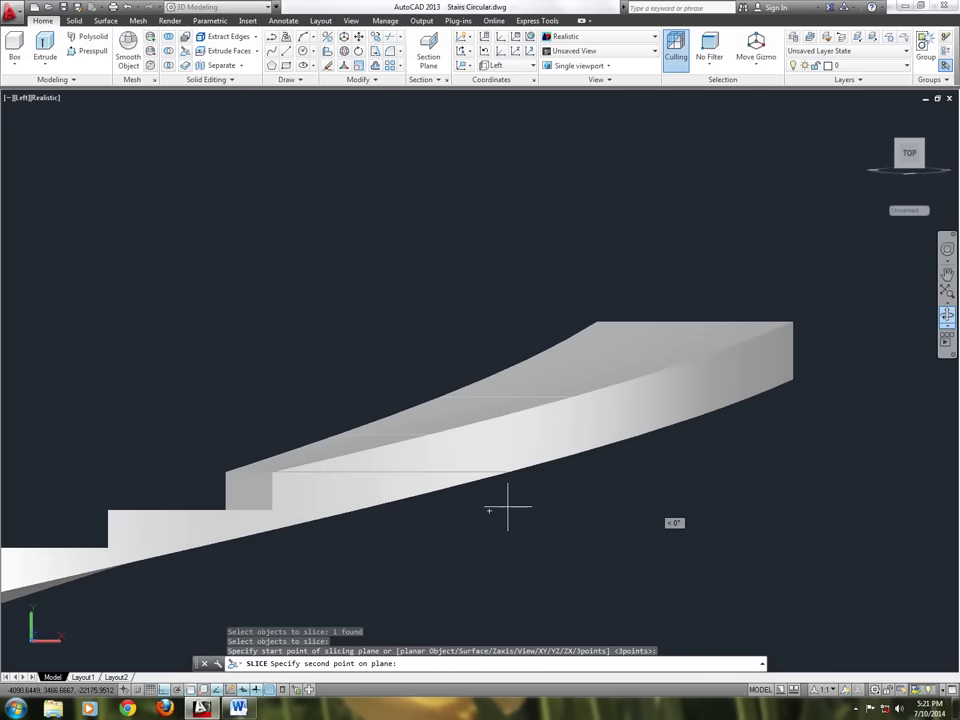
click(630, 482)
click(294, 532)
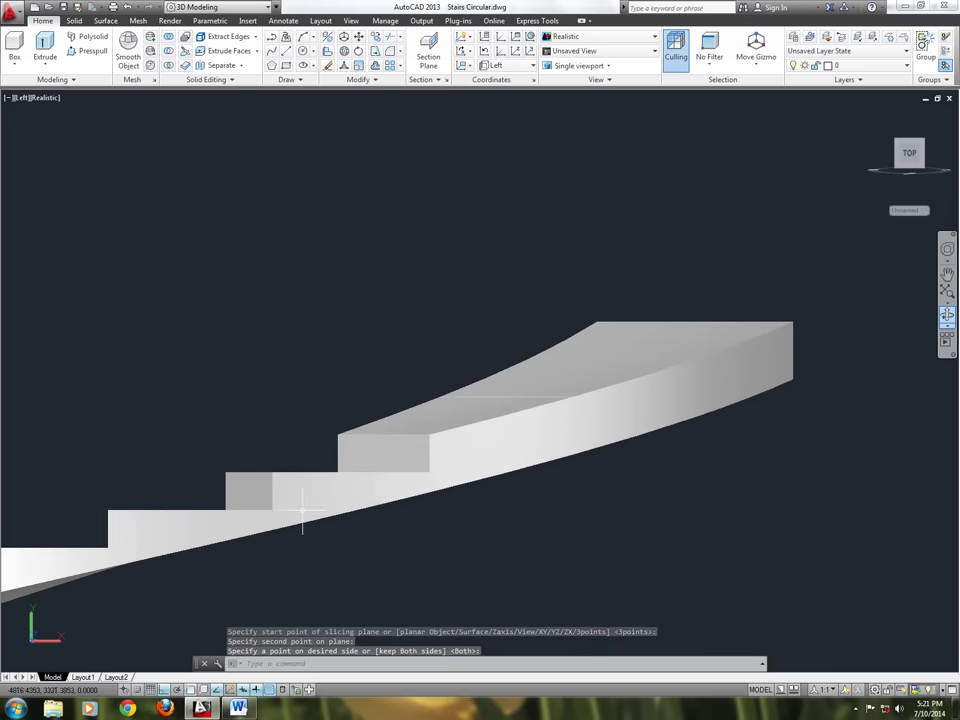
Slice two more treads near the slab's upper end
key(Return)
key(Return)
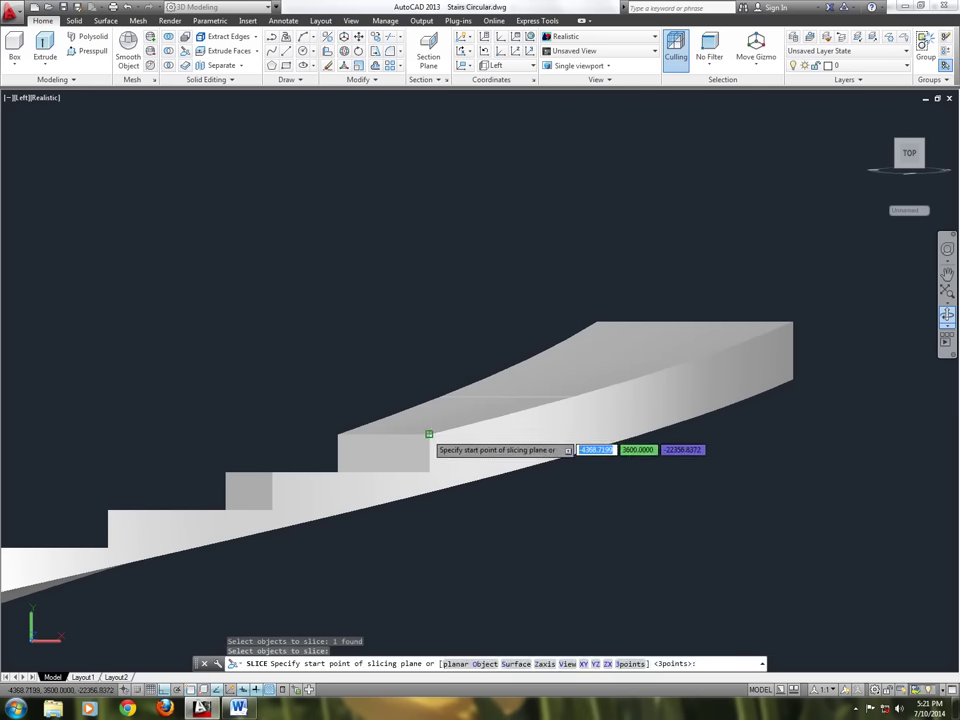
click(430, 434)
click(700, 447)
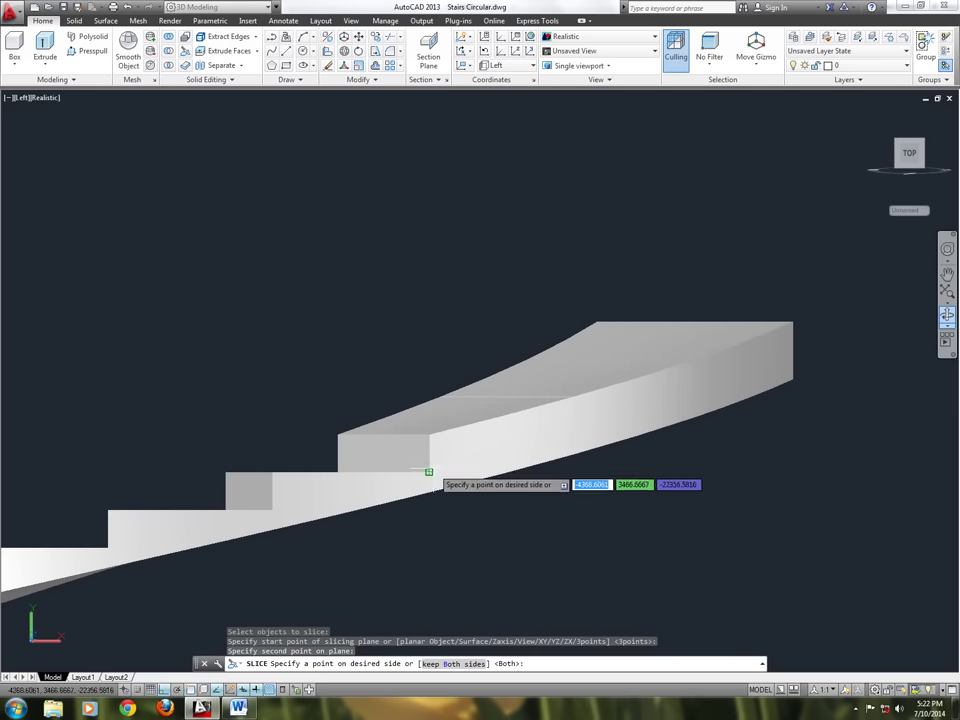
click(604, 414)
middle_drag(604, 414, 428, 497)
key(Return)
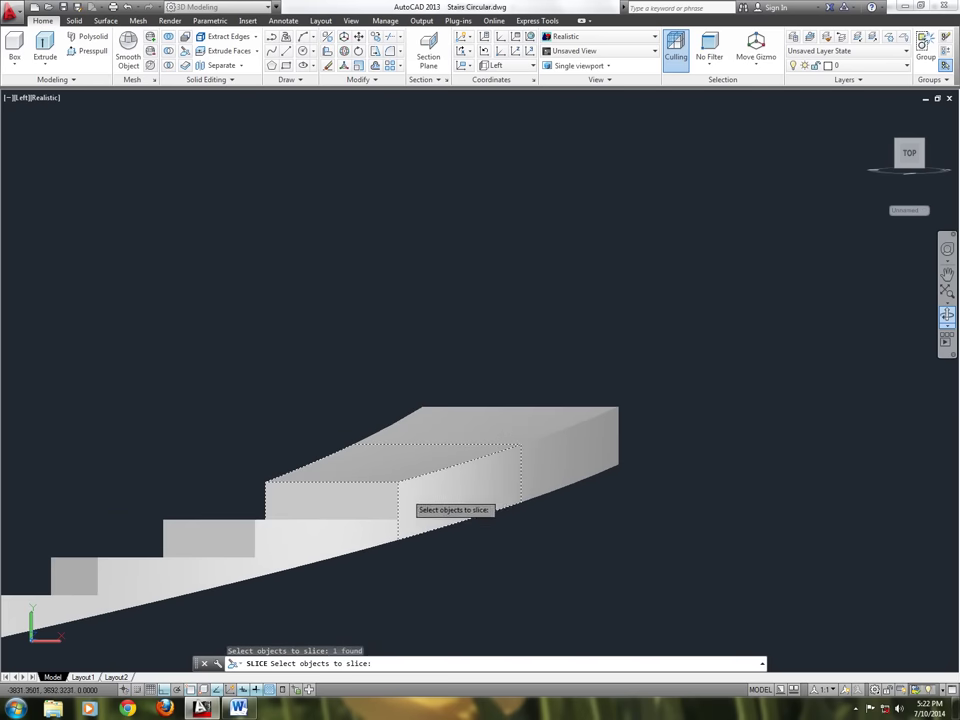
key(Return)
click(397, 482)
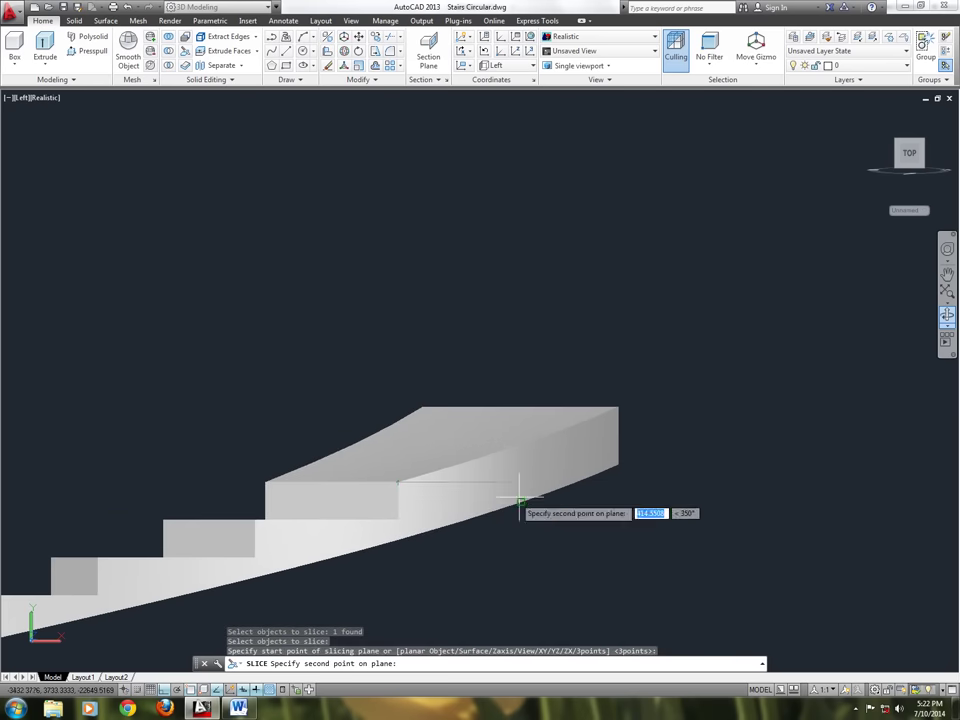
click(686, 503)
click(411, 523)
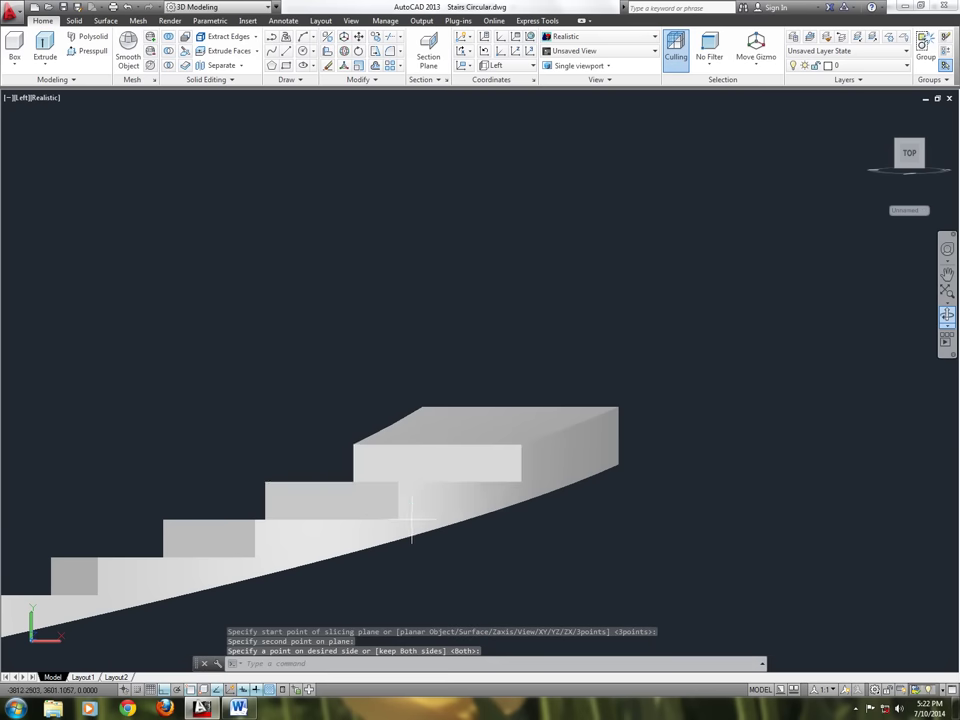
Slice the remaining slab at the last step corner to form the top tread
scroll(598, 450, up, 2)
key(Return)
click(572, 458)
key(Return)
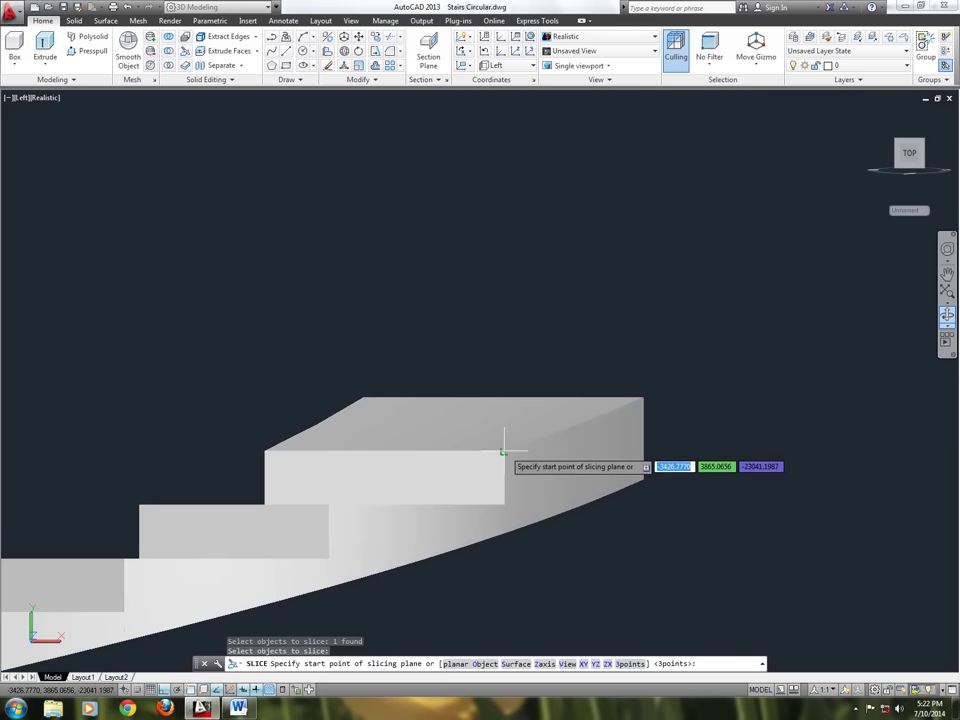
click(503, 452)
click(750, 456)
click(548, 490)
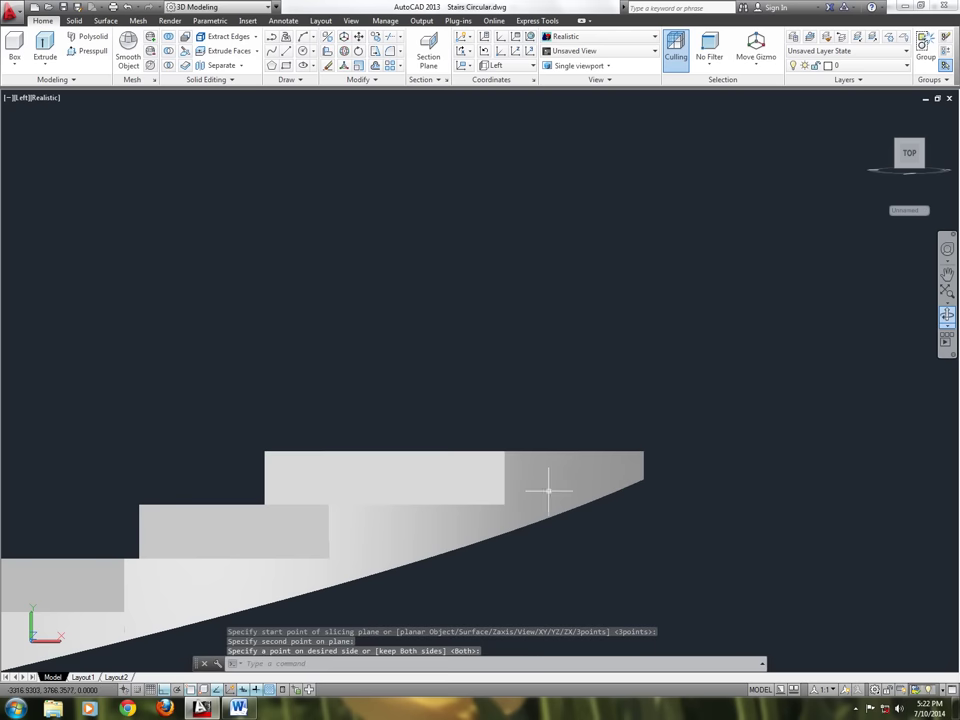
scroll(619, 403, down, 2)
Show the finished spiral stair in SW Isometric view, zoomed in on the treads
scroll(619, 403, down, 2)
scroll(619, 403, down, 2)
scroll(610, 415, down, 1)
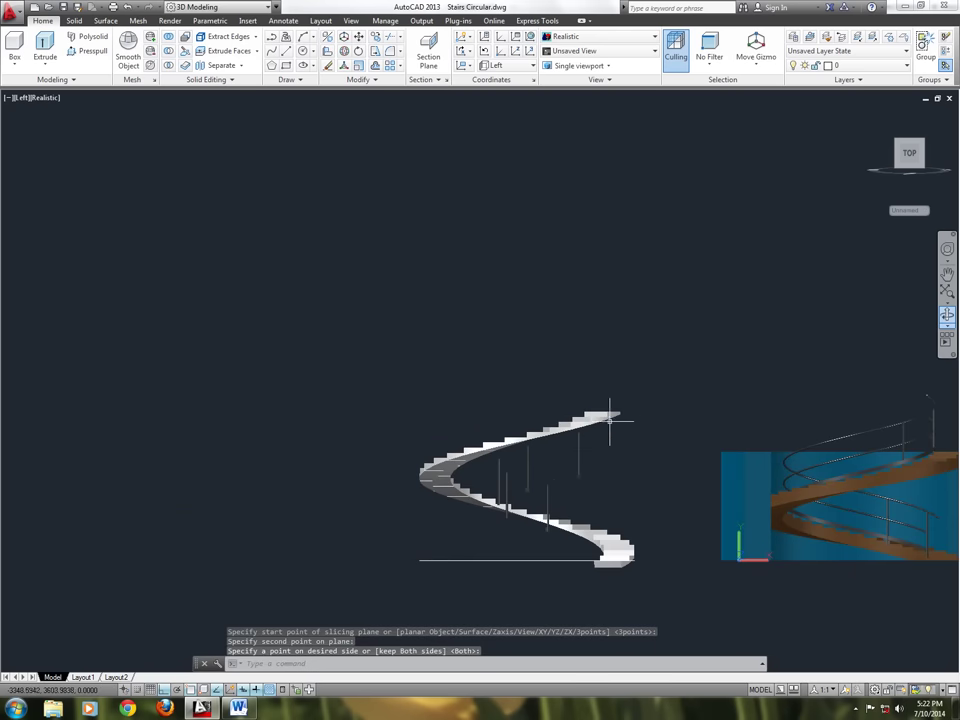
scroll(587, 451, up, 3)
scroll(533, 463, down, 3)
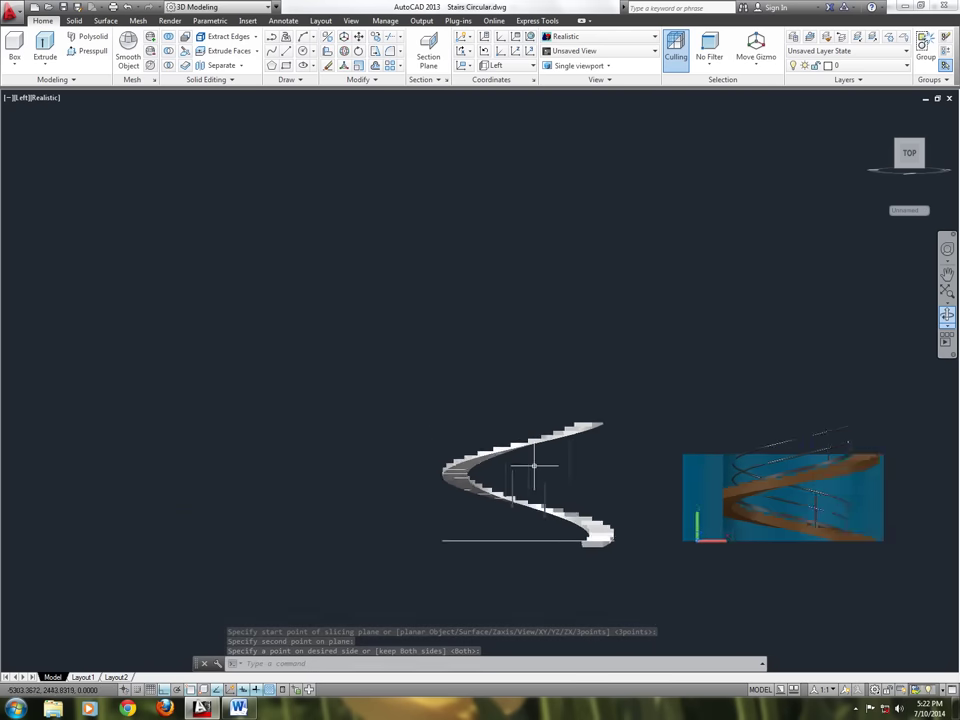
scroll(560, 497, up, 3)
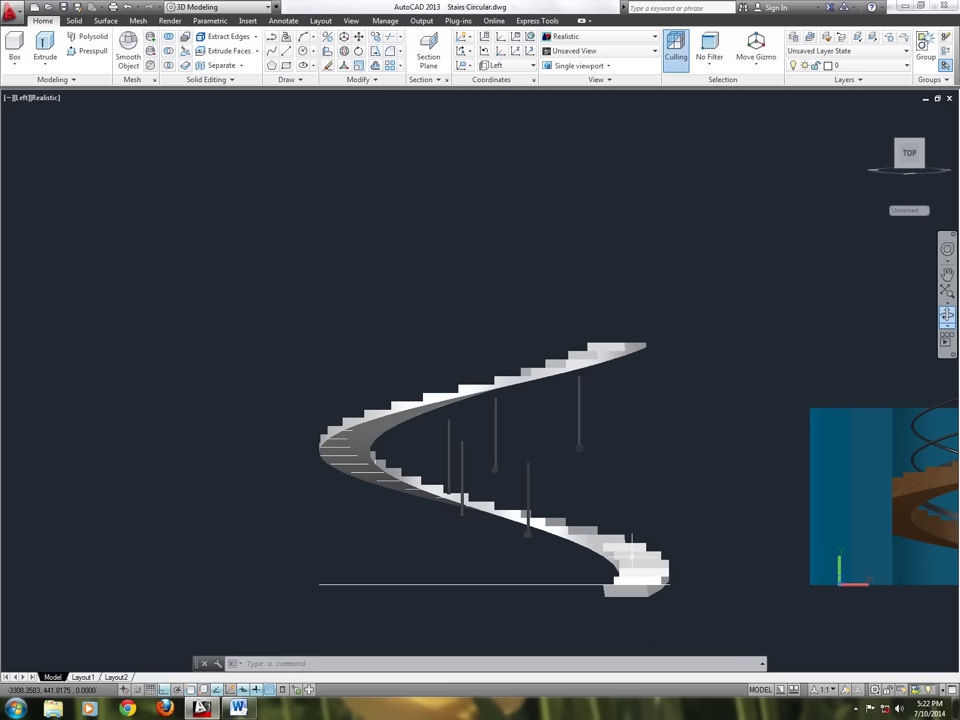
scroll(602, 538, down, 3)
scroll(602, 538, up, 3)
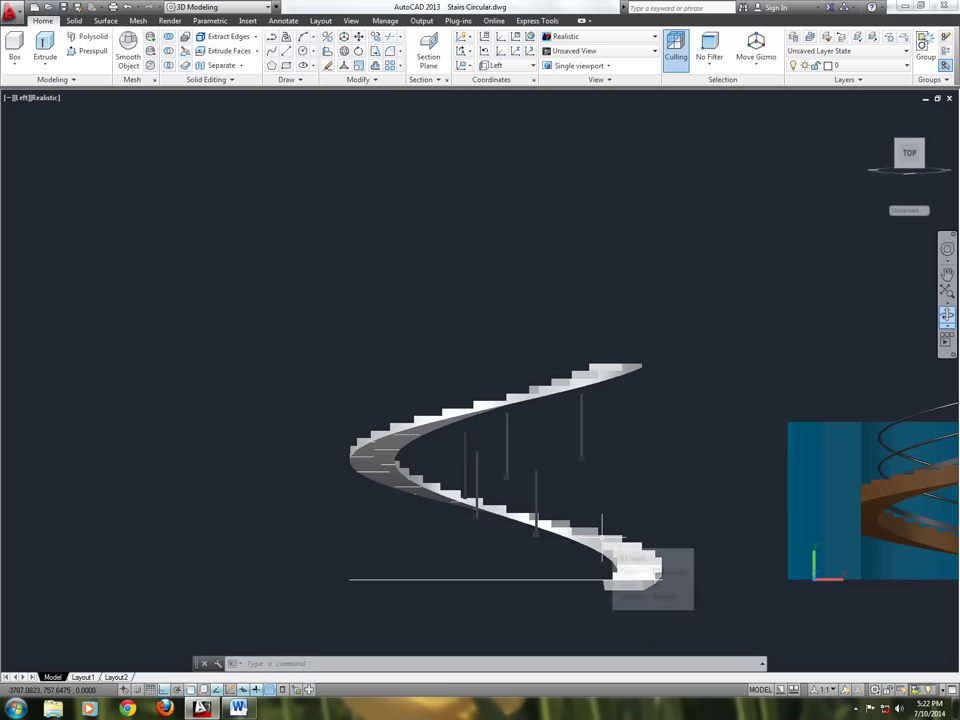
scroll(602, 538, down, 3)
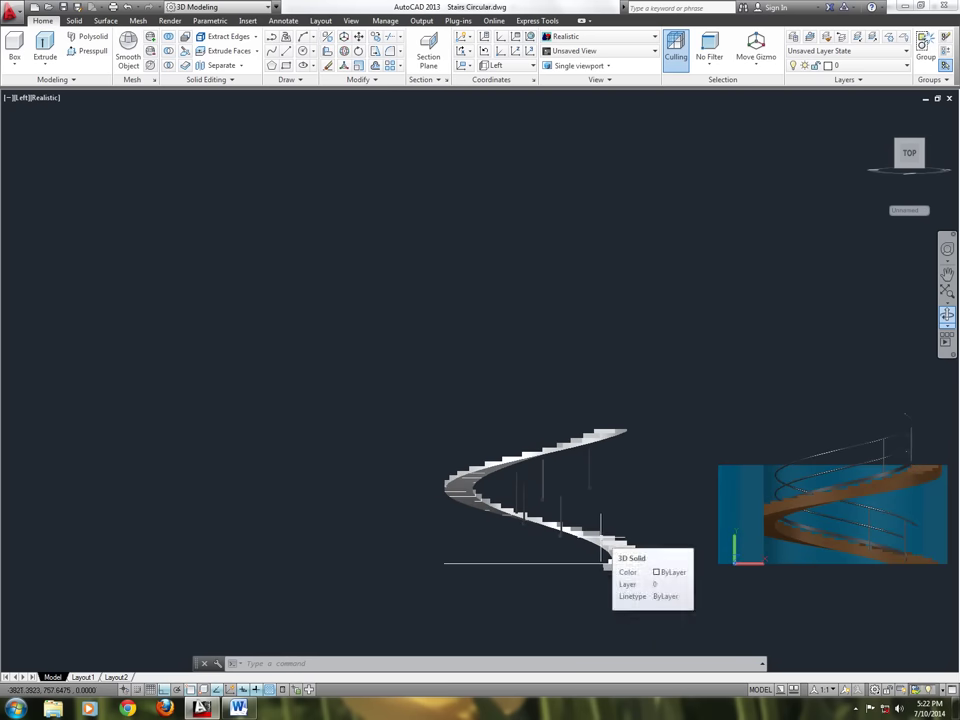
click(20, 99)
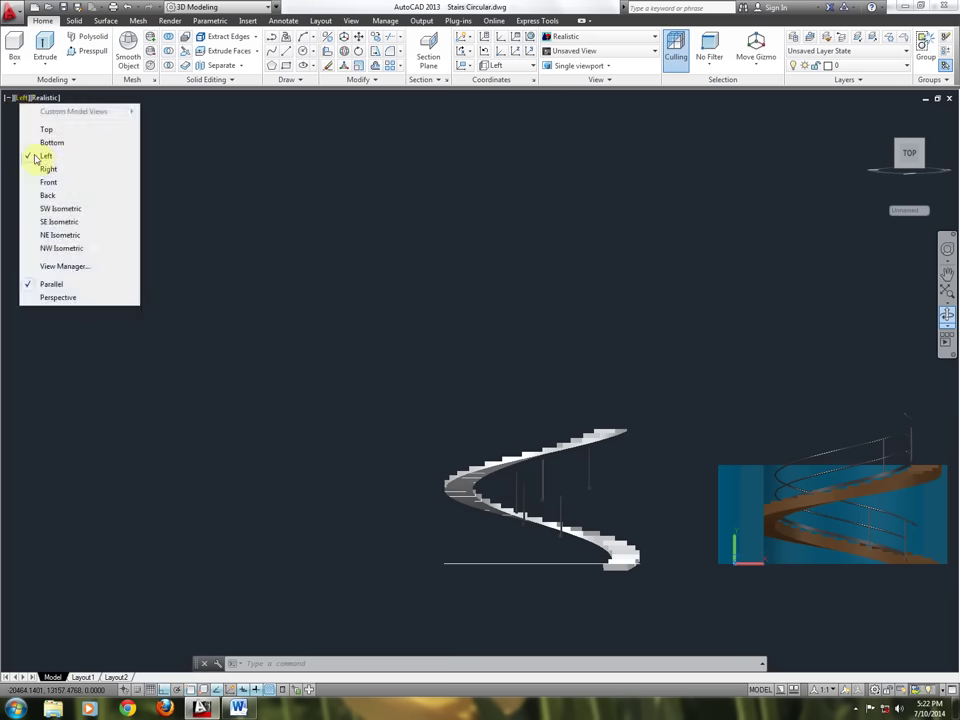
click(60, 211)
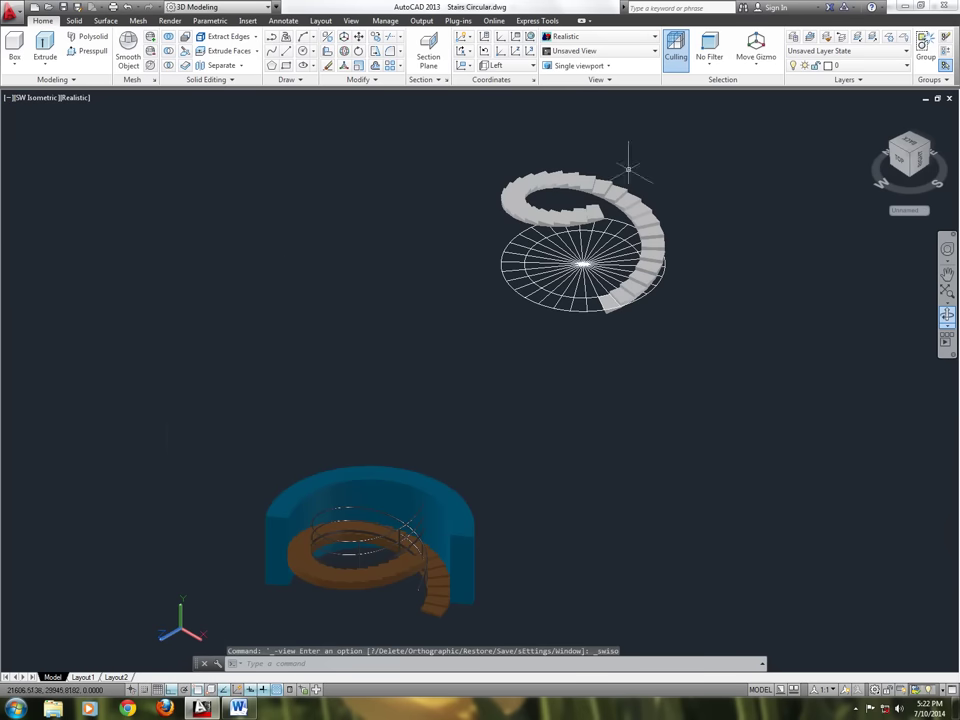
scroll(628, 169, up, 4)
scroll(614, 203, up, 1)
scroll(580, 250, up, 1)
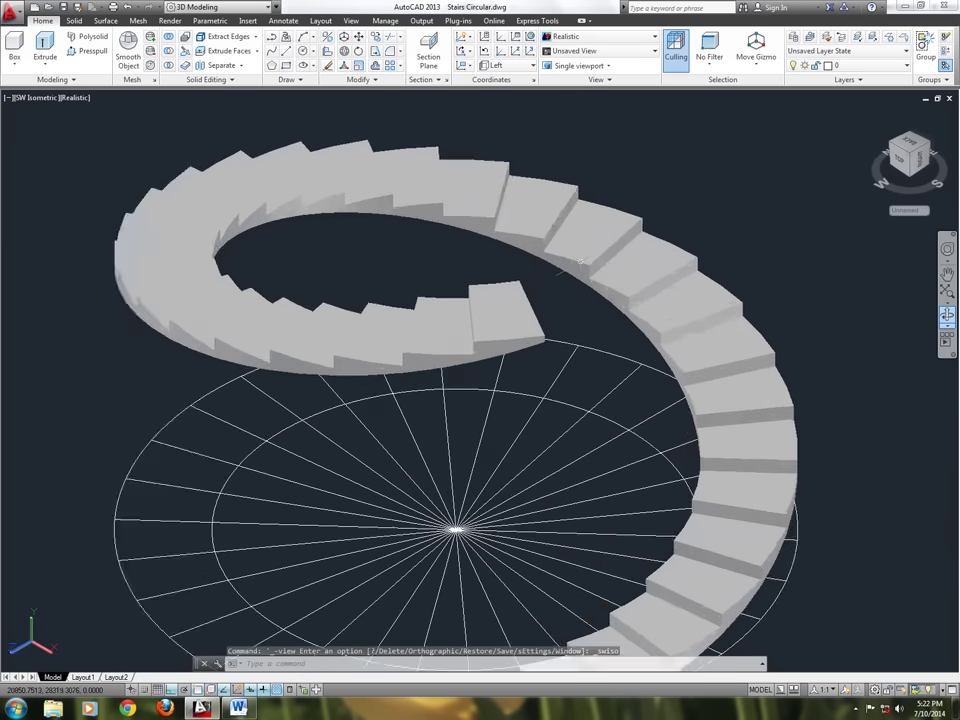